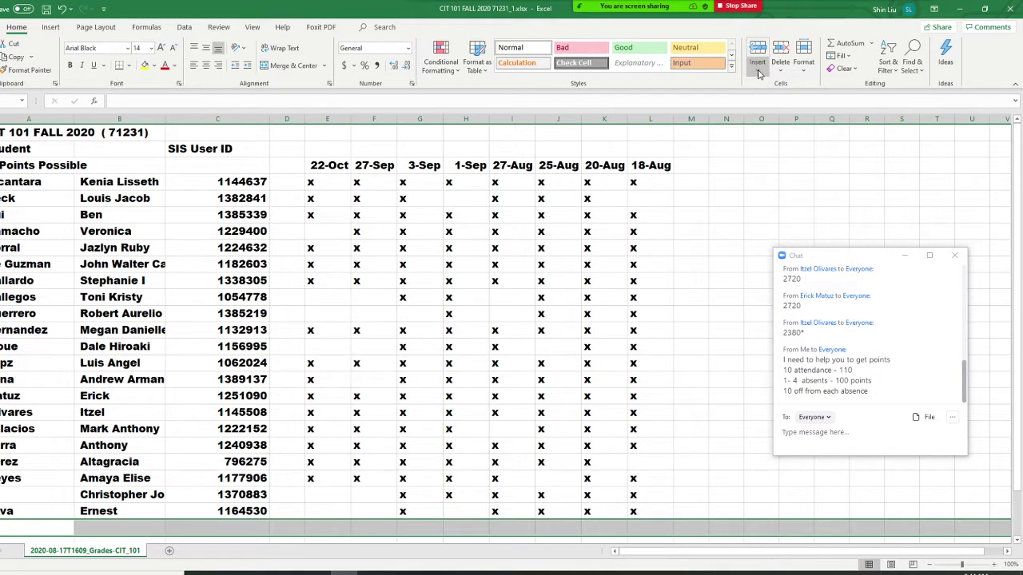
Step: Insert a new column before the 22-Oct attendance column and give it the same format as the column to its right
{"action": "left_click", "coordinate": [758, 72]}
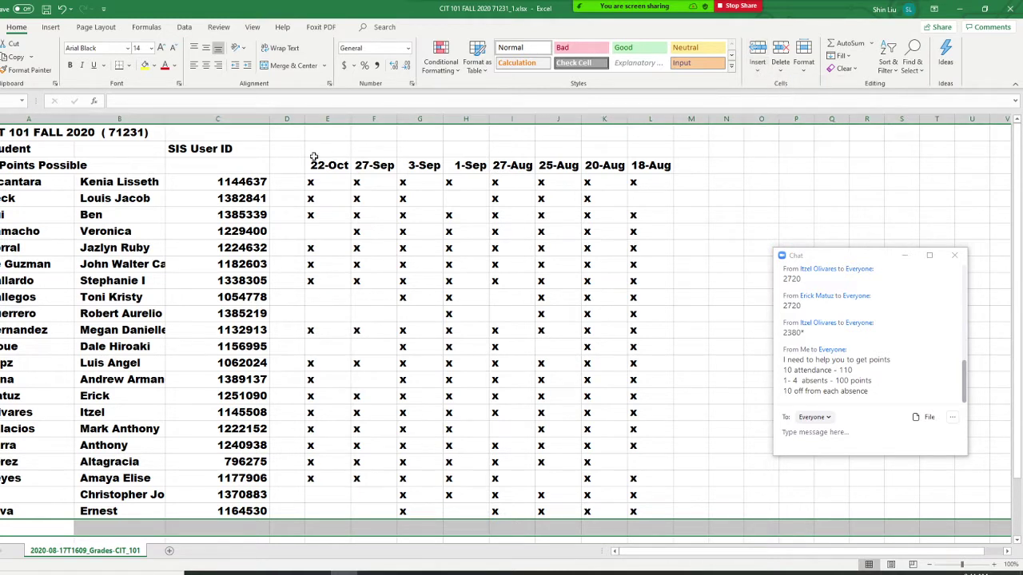
{"action": "left_click", "coordinate": [328, 118]}
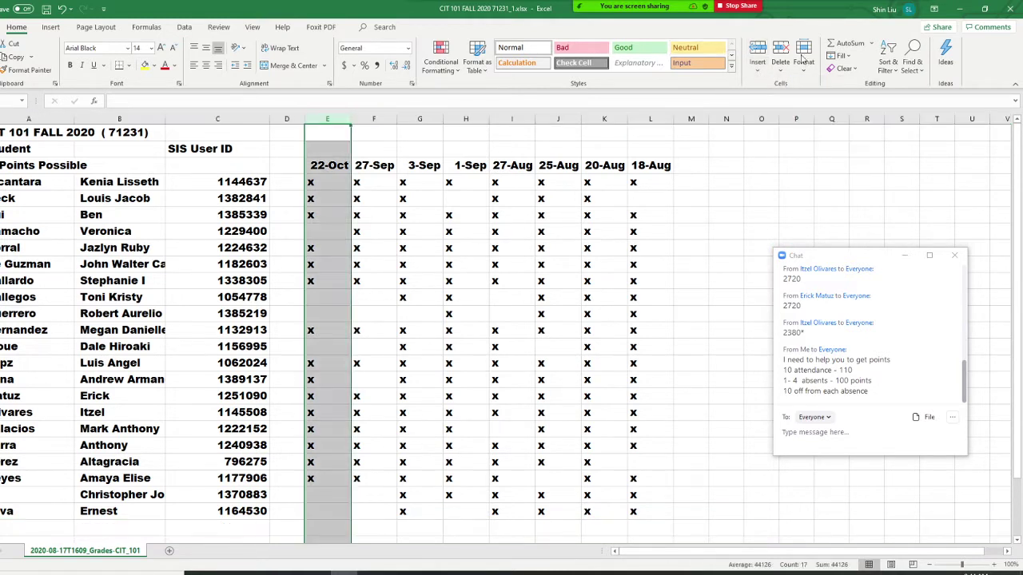
{"action": "left_click", "coordinate": [757, 70]}
{"action": "left_click", "coordinate": [780, 86]}
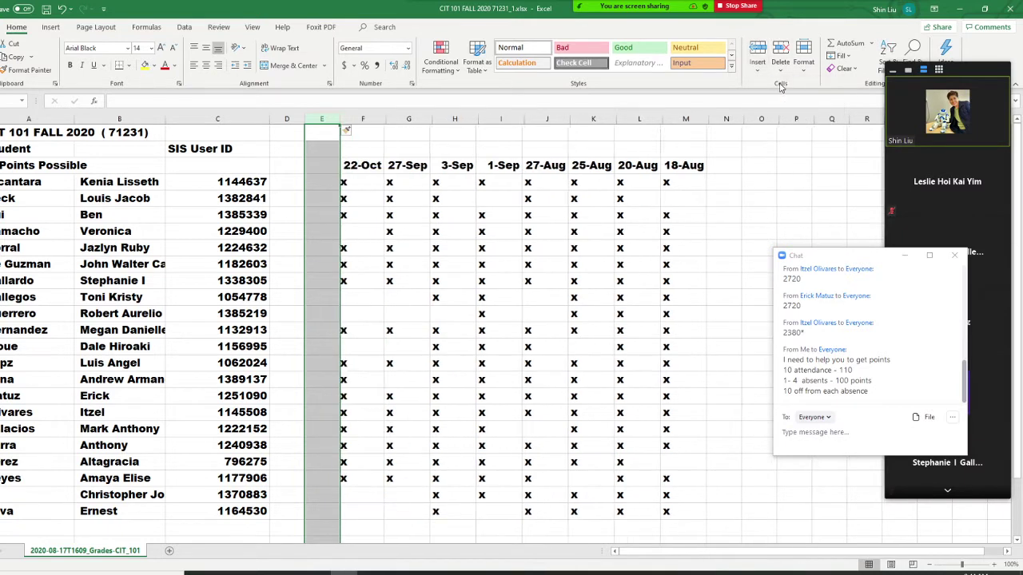
{"action": "left_click", "coordinate": [350, 130]}
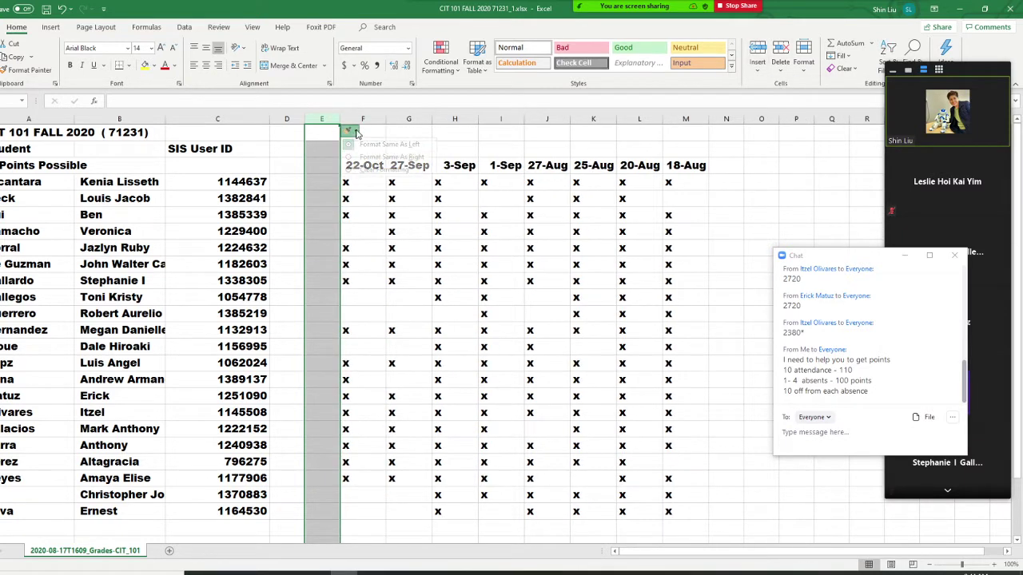
{"action": "left_click", "coordinate": [383, 157]}
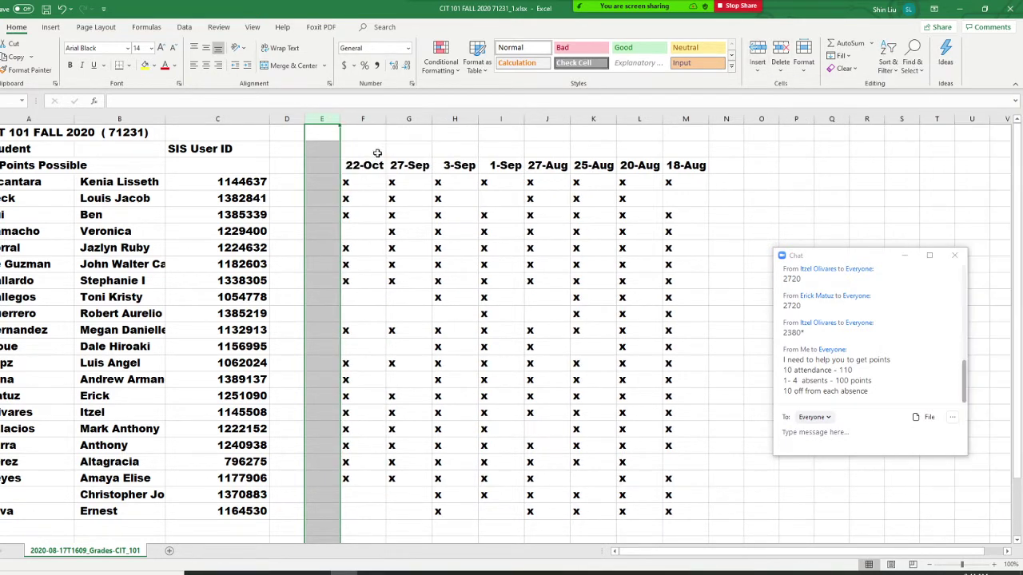
Step: Insert a second blank column ahead of the 22-Oct attendance column, also formatted same as right
{"action": "left_click", "coordinate": [758, 70]}
{"action": "left_click", "coordinate": [791, 86]}
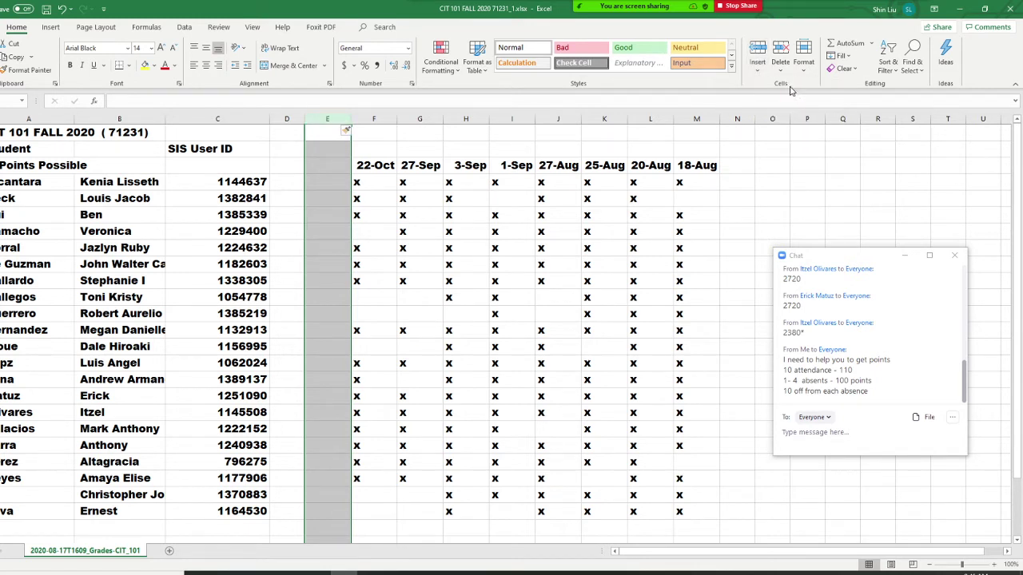
{"action": "left_click", "coordinate": [356, 133]}
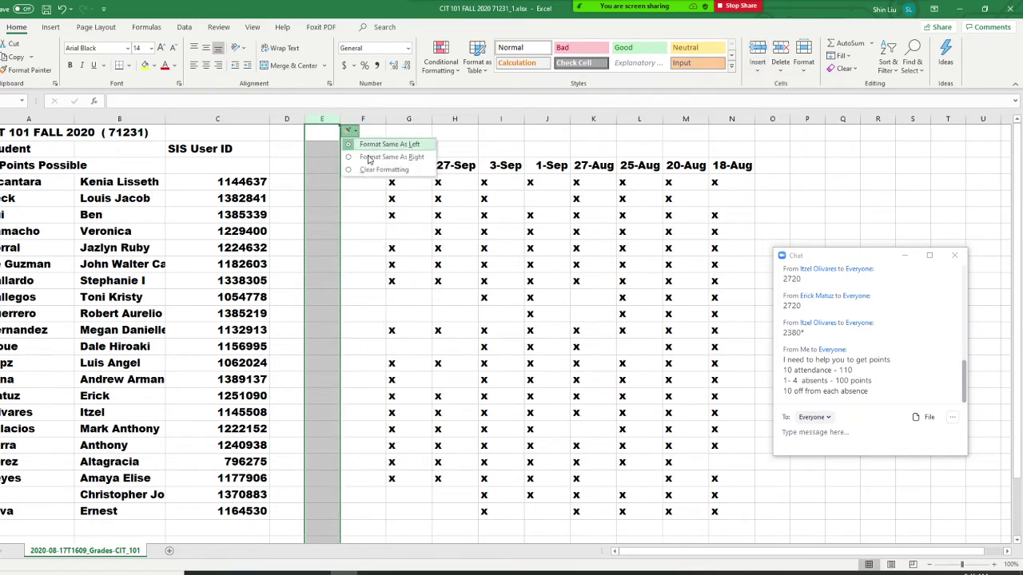
{"action": "left_click", "coordinate": [383, 156]}
Step: Enter the date headers for the two new columns: 11/19 next to 22-Oct and 11/24 before it
{"action": "left_click", "coordinate": [382, 167]}
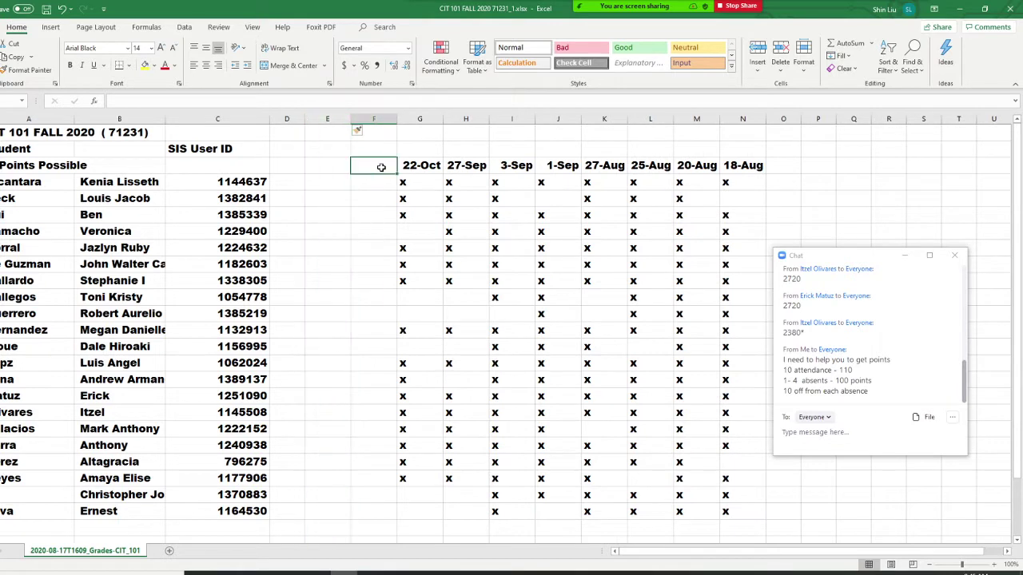
{"action": "type", "text": "11"}
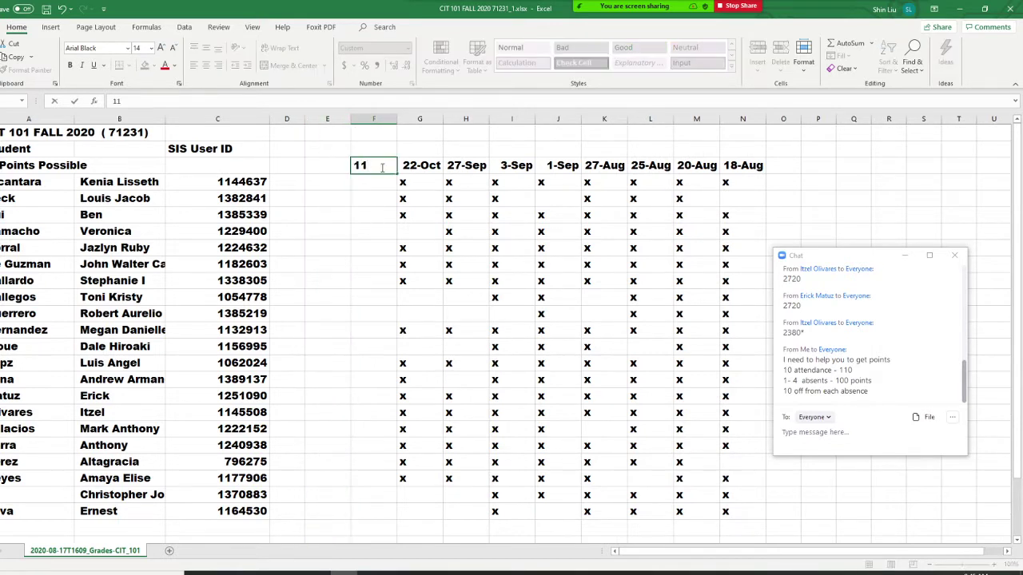
{"action": "type", "text": "/19"}
{"action": "left_click", "coordinate": [329, 162]}
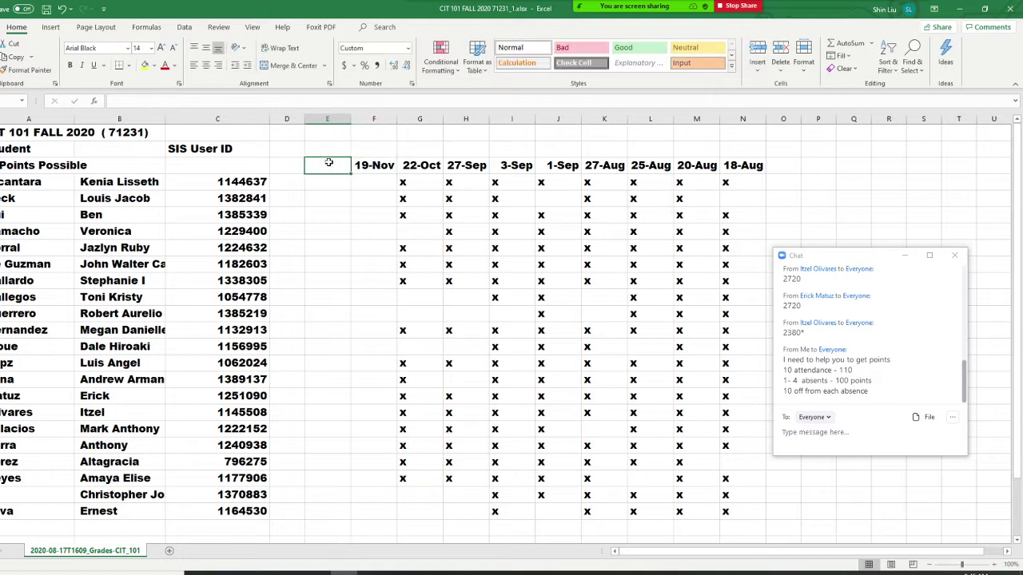
{"action": "type", "text": "11/24"}
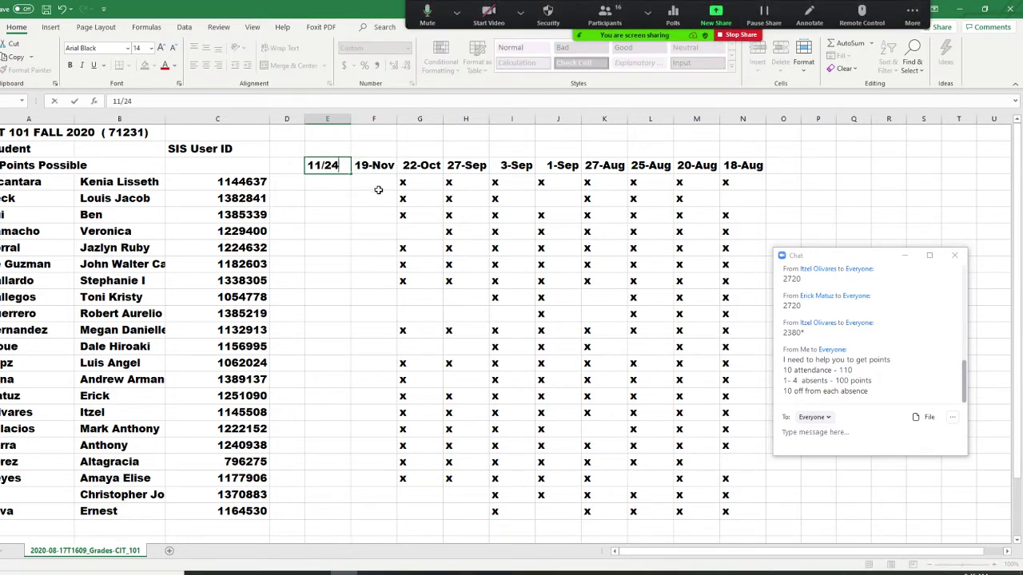
Step: Commit the 11/24 header and delete the three blank rows separating the last two students from the rest of the roster
{"action": "scroll", "coordinate": [379, 190], "scroll_direction": "down", "scroll_amount": 1}
{"action": "scroll", "coordinate": [379, 186], "scroll_direction": "up", "scroll_amount": 1}
{"action": "scroll", "coordinate": [379, 185], "scroll_direction": "down", "scroll_amount": 2}
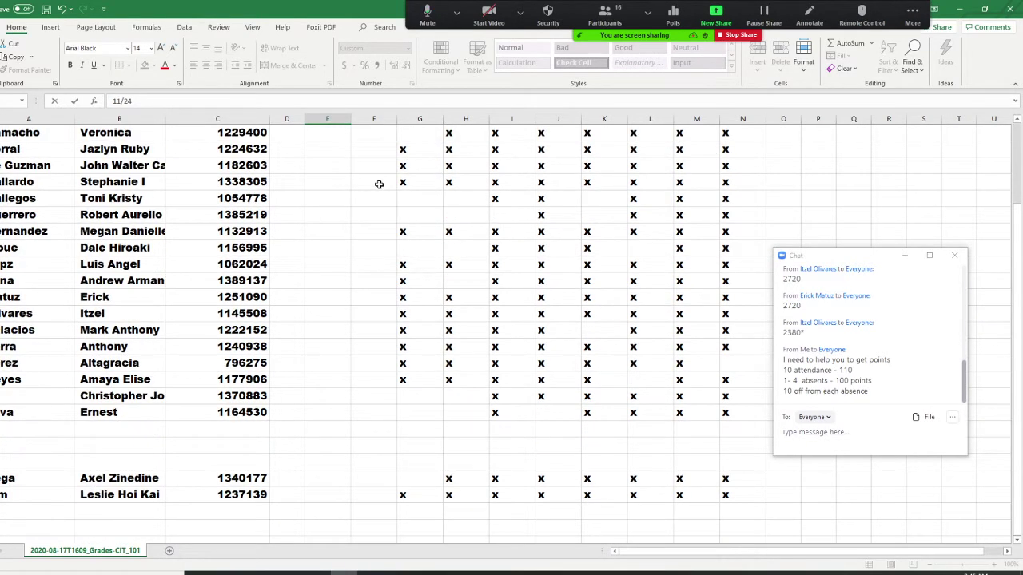
{"action": "left_click", "coordinate": [814, 187]}
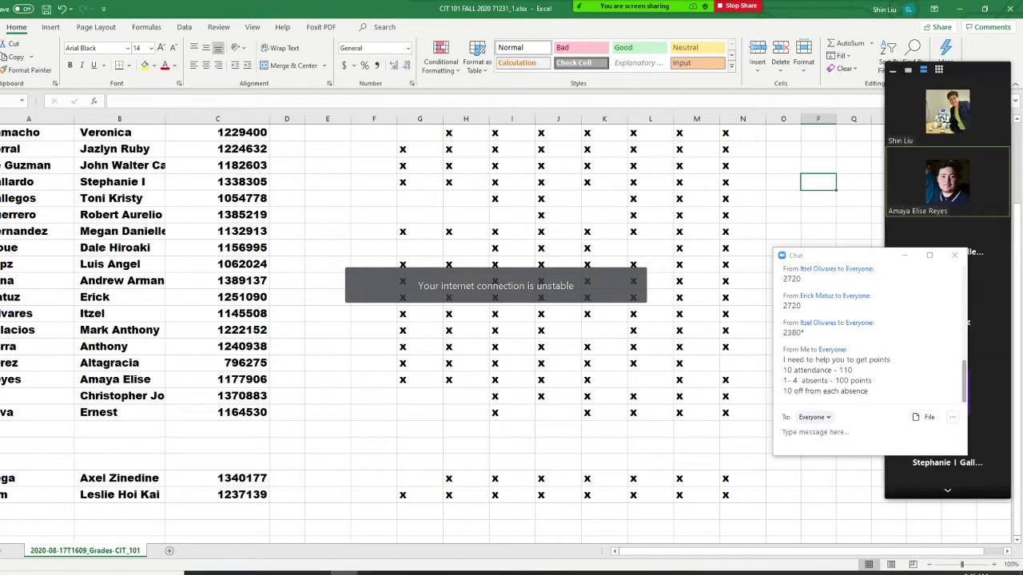
{"action": "left_click_drag", "start_coordinate": [2, 429], "coordinate": [1, 462]}
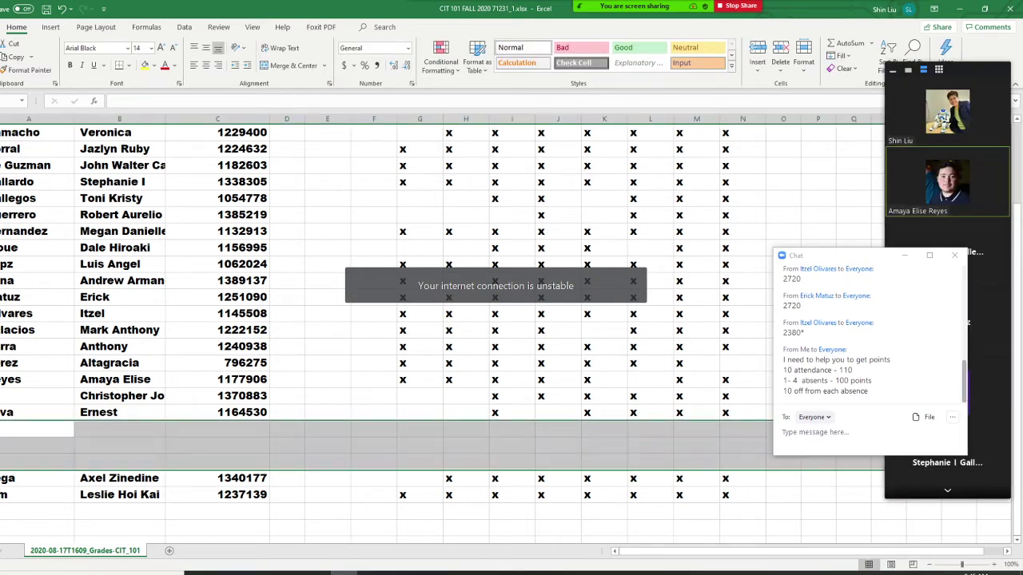
{"action": "left_click", "coordinate": [776, 62]}
{"action": "left_click", "coordinate": [358, 228]}
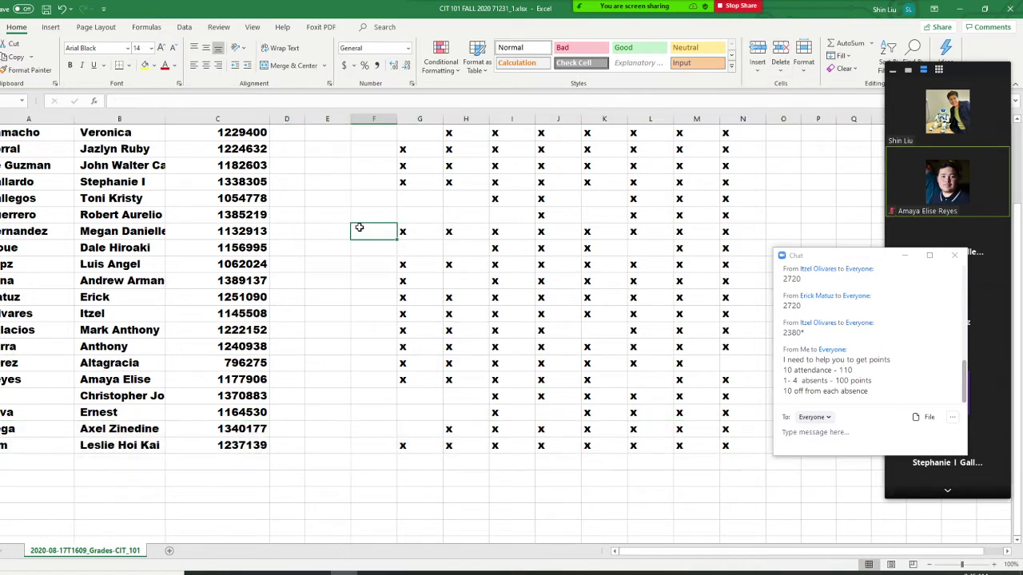
{"action": "scroll", "coordinate": [359, 227], "scroll_direction": "up", "scroll_amount": 2}
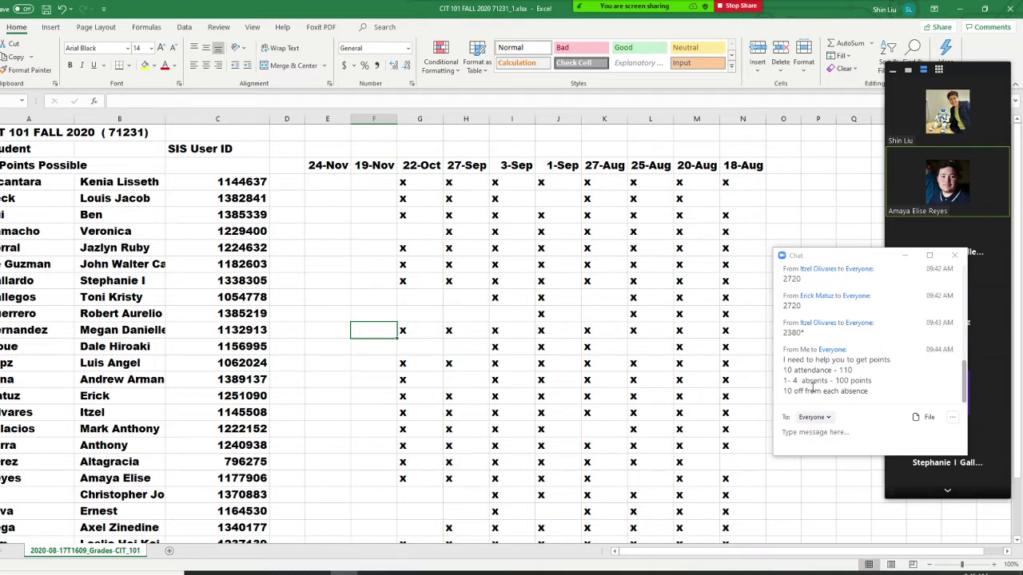
{"action": "left_click", "coordinate": [376, 179]}
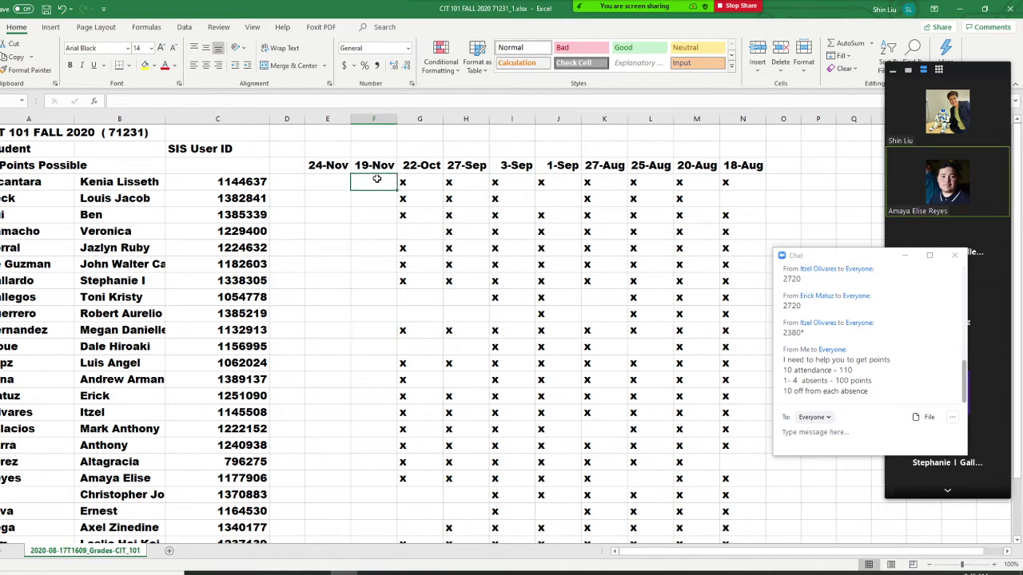
{"action": "left_click", "coordinate": [376, 197]}
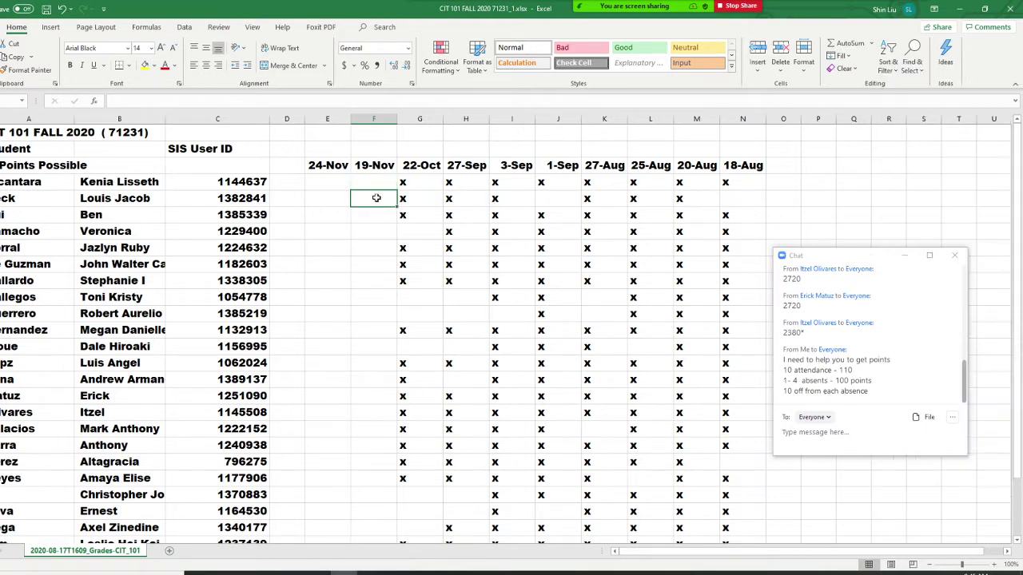
Step: Switch to the Zoom participants list, mute all participants, and minimize the list
{"action": "mouse_move", "coordinate": [623, 32]}
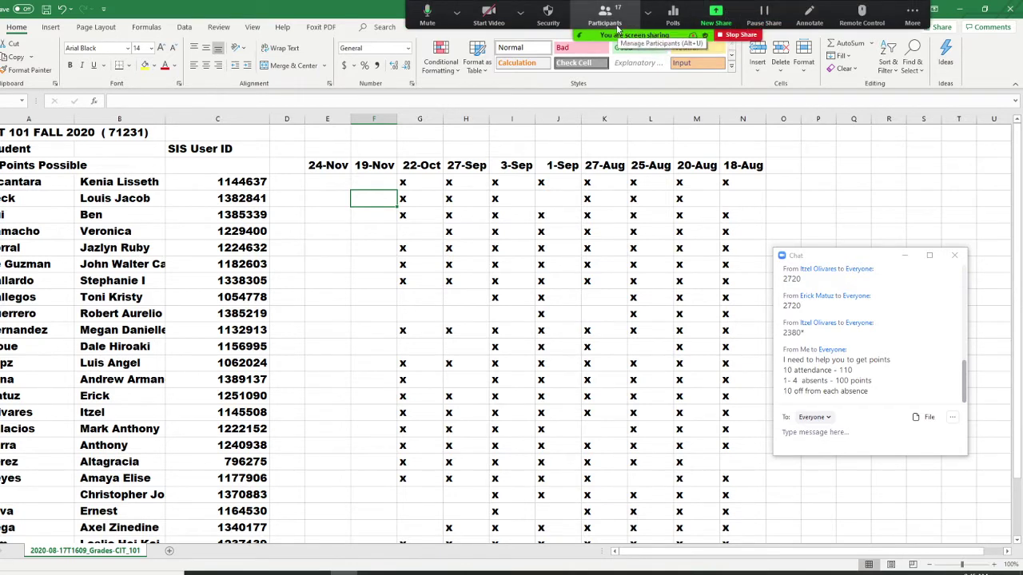
{"action": "left_click", "coordinate": [611, 19]}
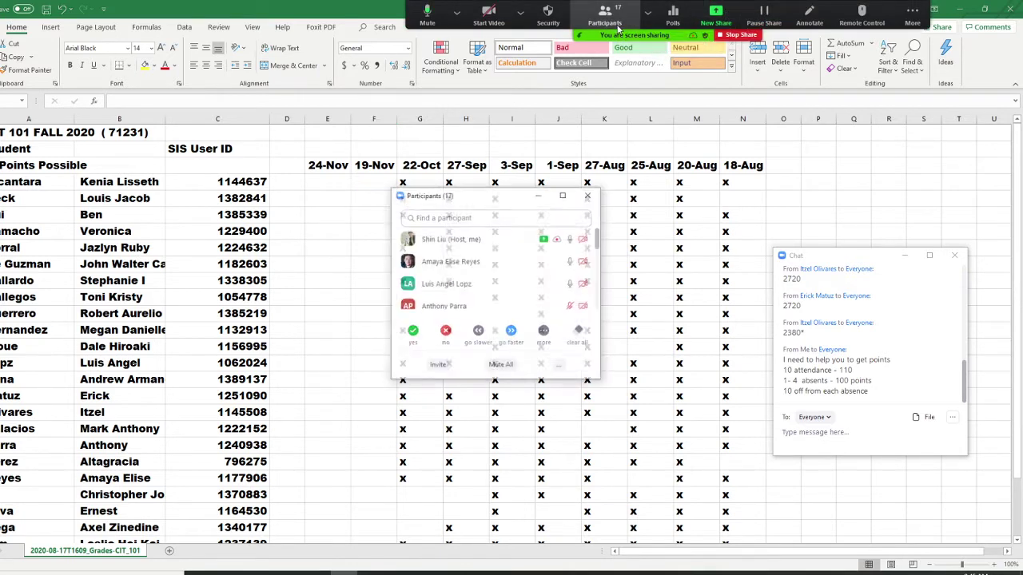
{"action": "left_click", "coordinate": [501, 365]}
{"action": "left_click", "coordinate": [538, 321]}
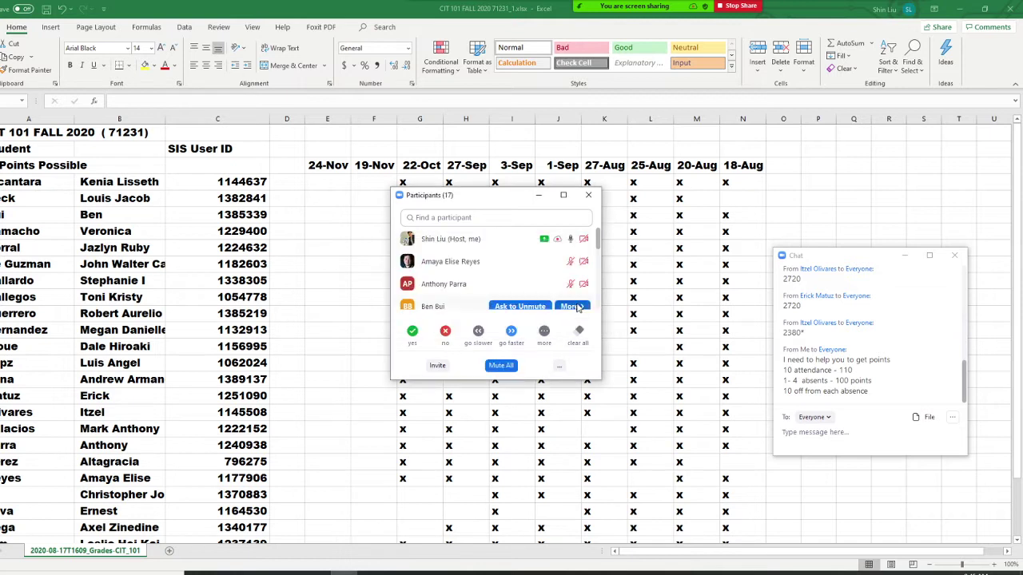
{"action": "left_click", "coordinate": [540, 197]}
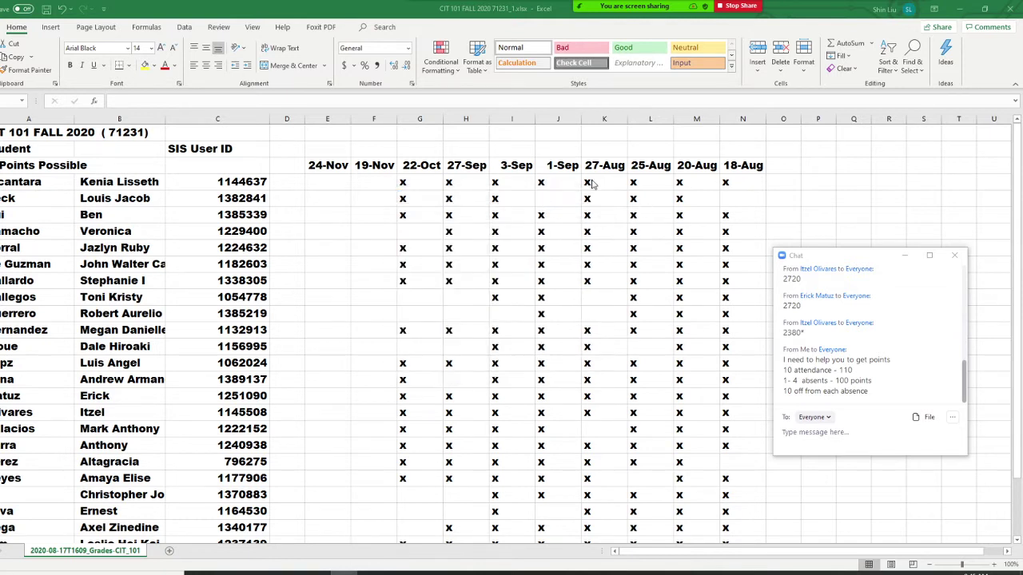
Step: Leave the first two students blank and mark the third student present with x for 19-Nov and 24-Nov
{"action": "left_click", "coordinate": [376, 181]}
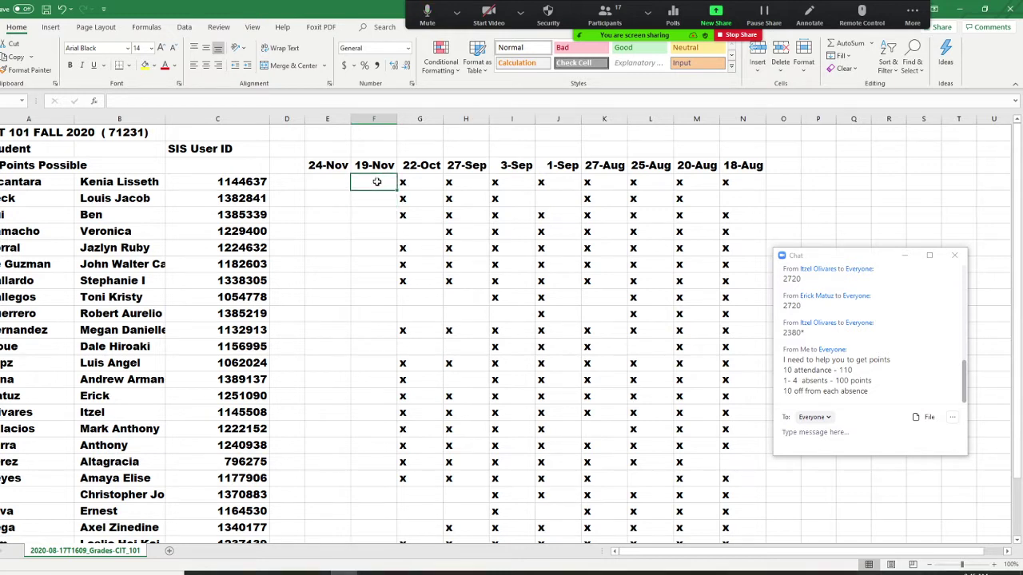
{"action": "left_click", "coordinate": [372, 200]}
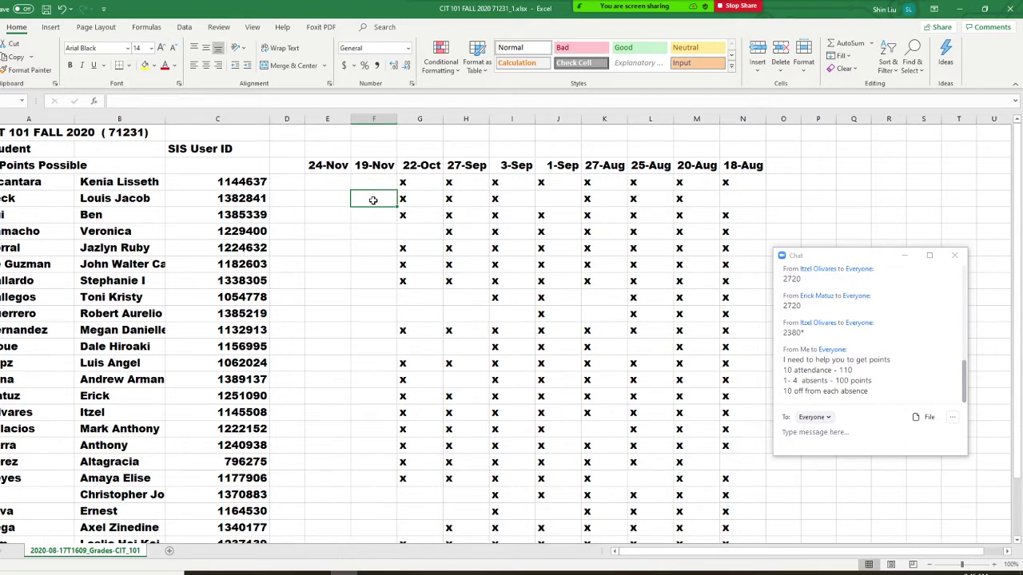
{"action": "left_click", "coordinate": [376, 218]}
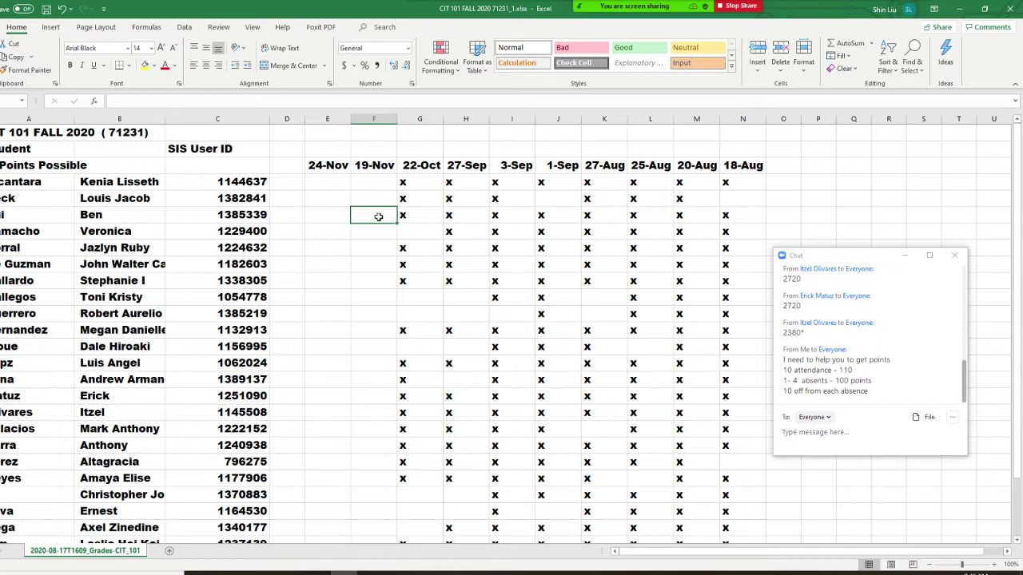
{"action": "type", "text": "x"}
{"action": "left_click", "coordinate": [340, 215]}
{"action": "type", "text": "x"}
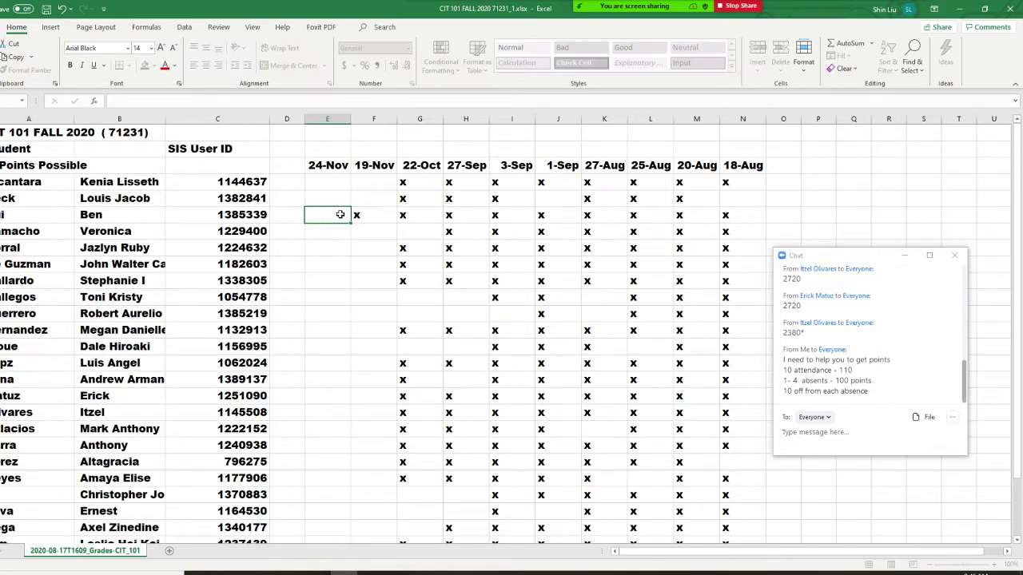
Step: Mark the fourth and fifth students present with x in both the 19-Nov and 24-Nov columns
{"action": "left_click", "coordinate": [374, 234]}
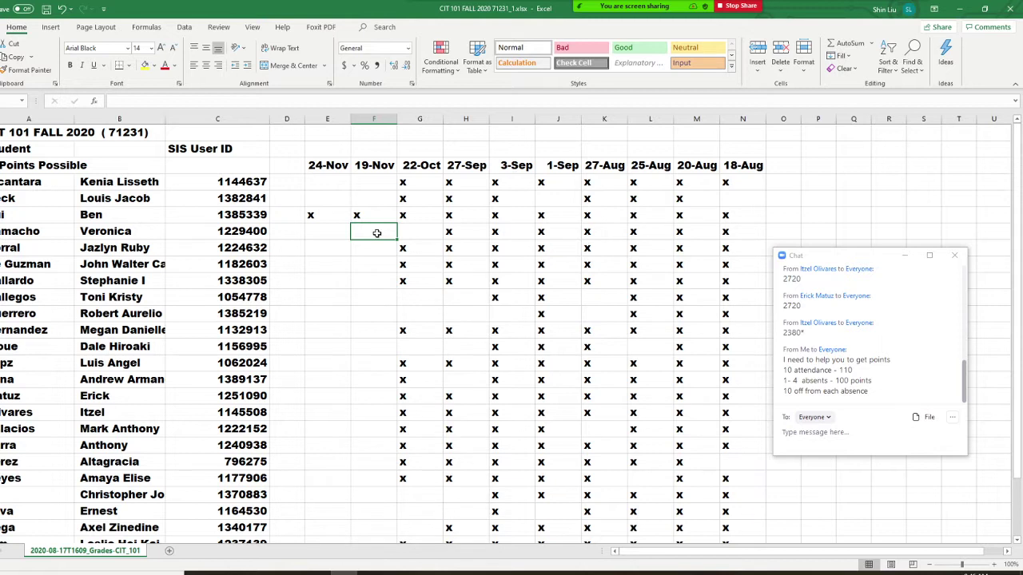
{"action": "type", "text": "x"}
{"action": "left_click", "coordinate": [338, 231]}
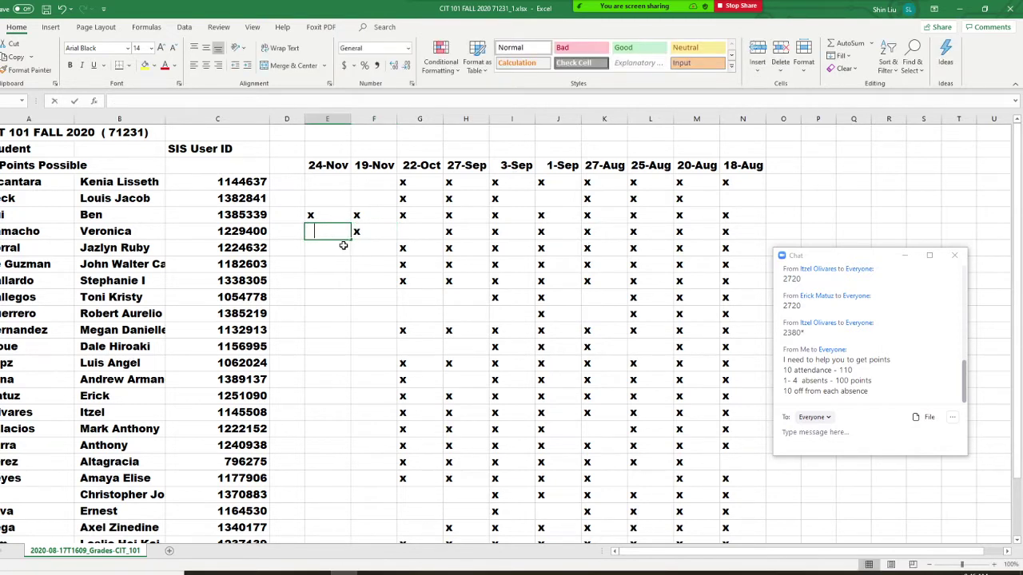
{"action": "type", "text": "x"}
{"action": "left_click", "coordinate": [373, 250]}
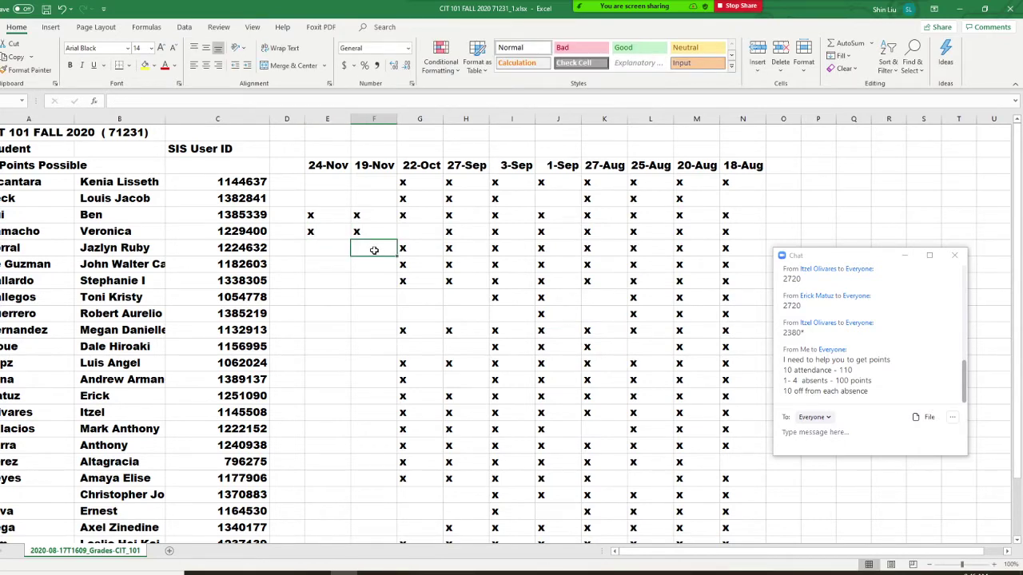
{"action": "type", "text": "x"}
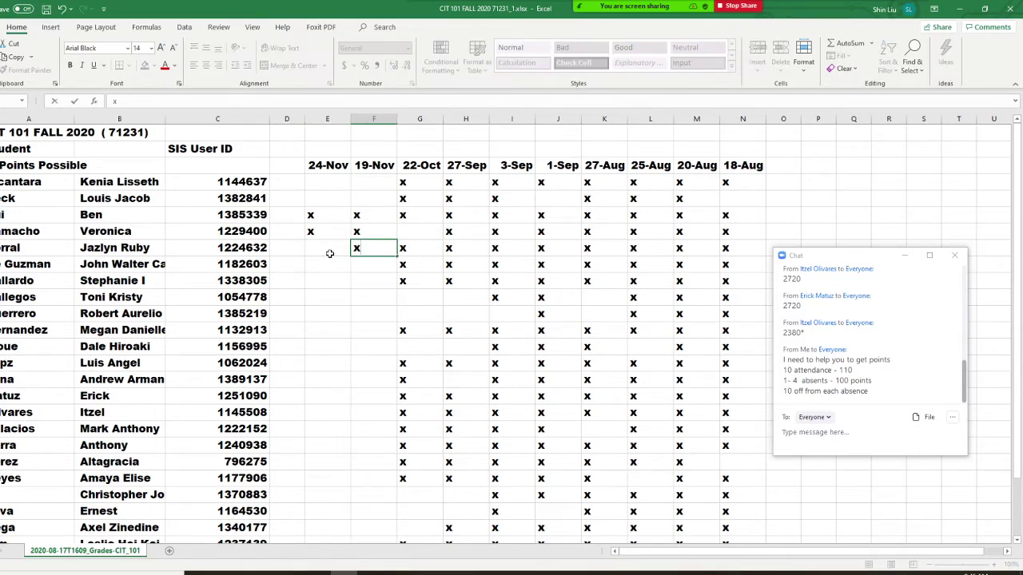
{"action": "left_click", "coordinate": [332, 251]}
{"action": "type", "text": "x"}
Step: Mark the sixth and seventh students present with x for both 19-Nov and 24-Nov
{"action": "left_click", "coordinate": [382, 268]}
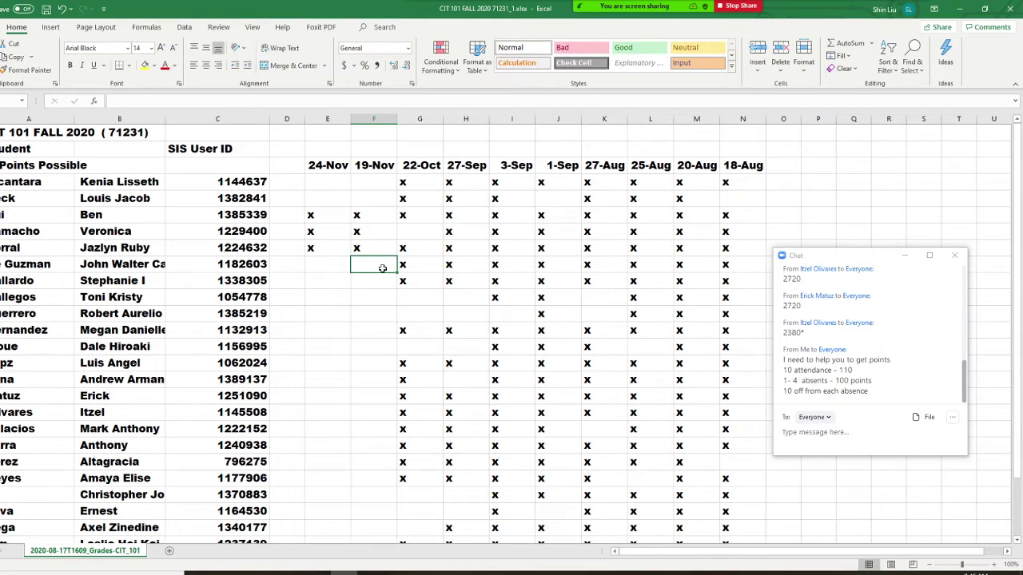
{"action": "type", "text": "x"}
{"action": "left_click", "coordinate": [335, 265]}
{"action": "type", "text": "x"}
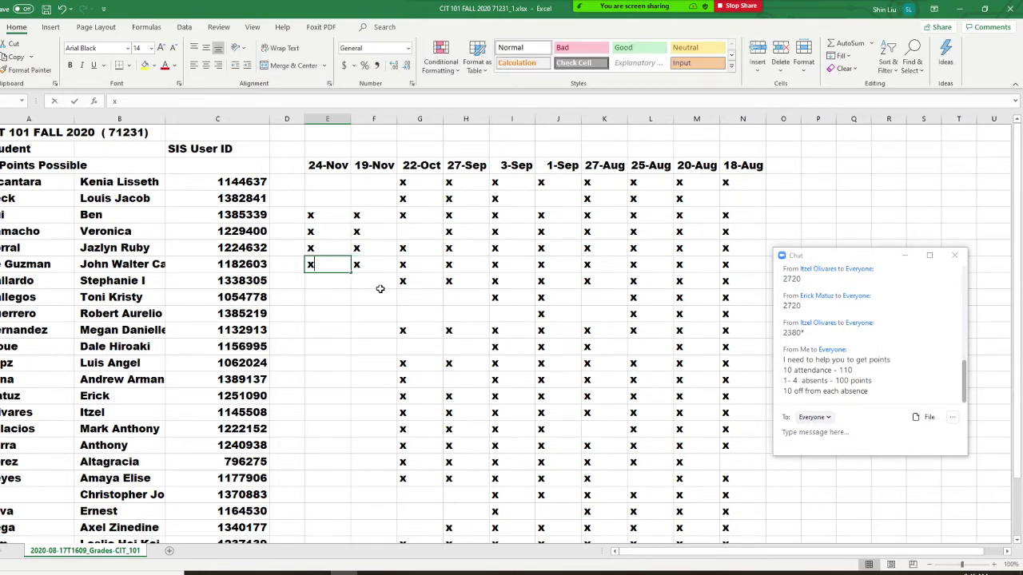
{"action": "left_click", "coordinate": [379, 284]}
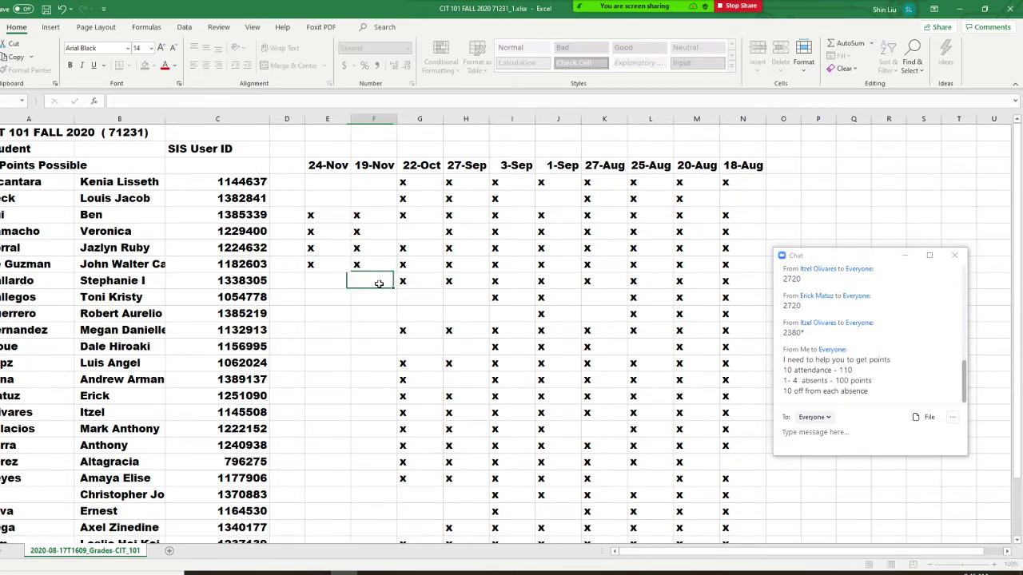
{"action": "type", "text": "x"}
{"action": "left_click", "coordinate": [336, 280]}
{"action": "type", "text": "x"}
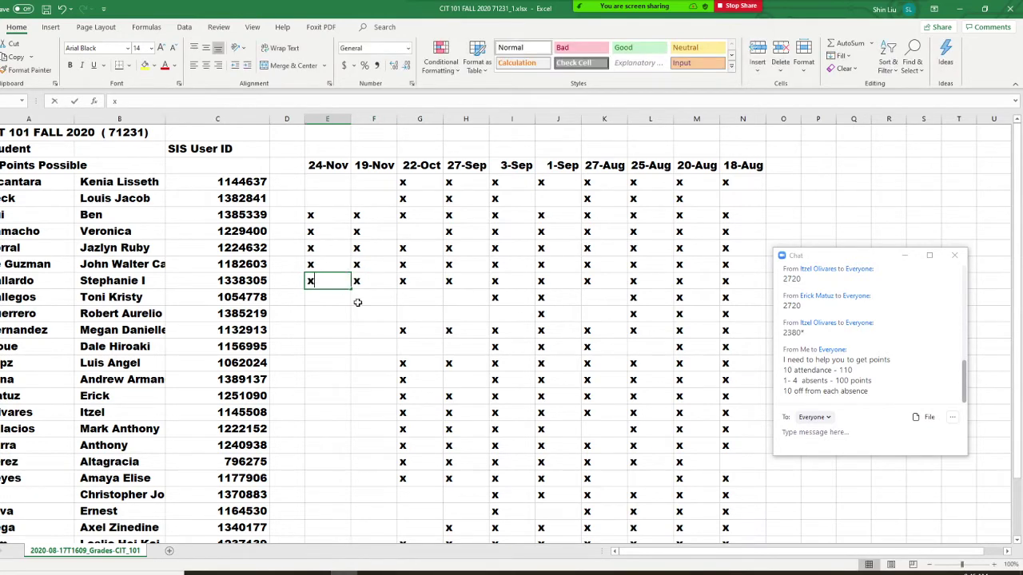
{"action": "left_click", "coordinate": [381, 295]}
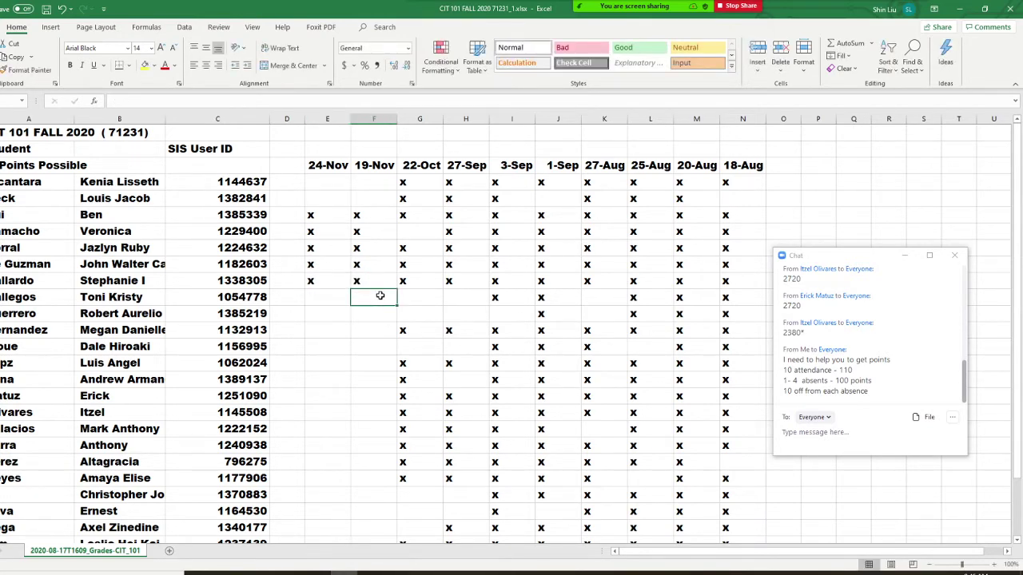
Step: Mark the eighth and tenth students present with x for 19-Nov and 24-Nov, leaving the ninth student blank
{"action": "type", "text": "x"}
{"action": "left_click", "coordinate": [329, 297]}
{"action": "type", "text": "x"}
{"action": "left_click", "coordinate": [380, 313]}
{"action": "scroll", "coordinate": [379, 313], "scroll_direction": "down", "scroll_amount": 1}
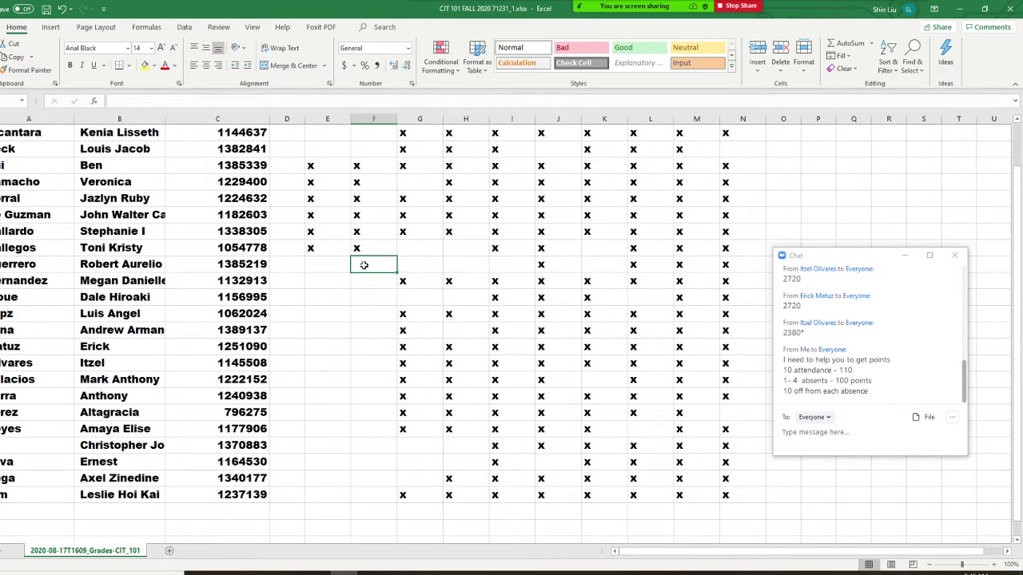
{"action": "left_click", "coordinate": [380, 283]}
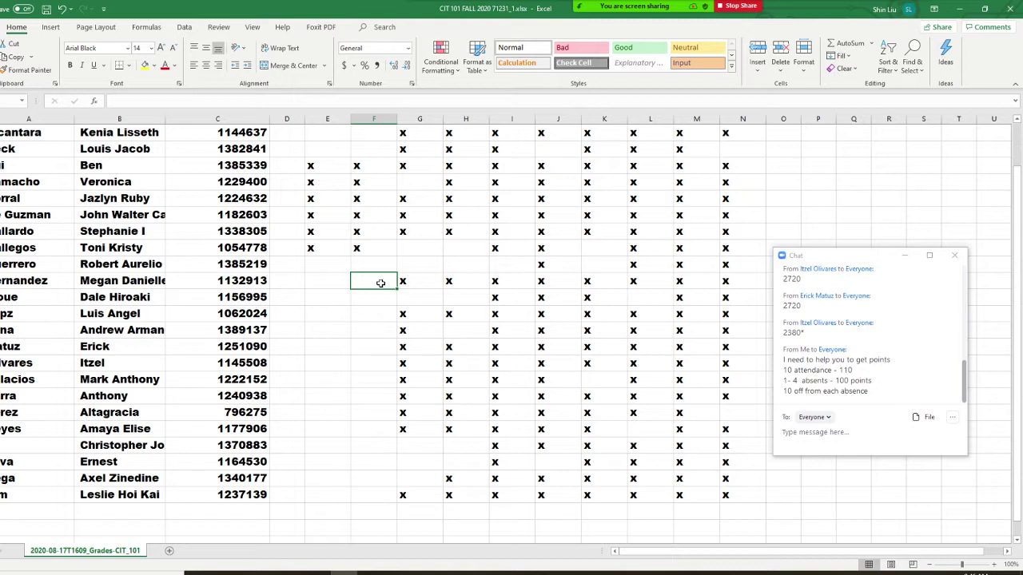
{"action": "type", "text": "x"}
{"action": "left_click", "coordinate": [334, 280]}
{"action": "type", "text": "x"}
Step: Leave the eleventh student blank and mark the twelfth student present with x for 19-Nov and 24-Nov
{"action": "left_click", "coordinate": [372, 294]}
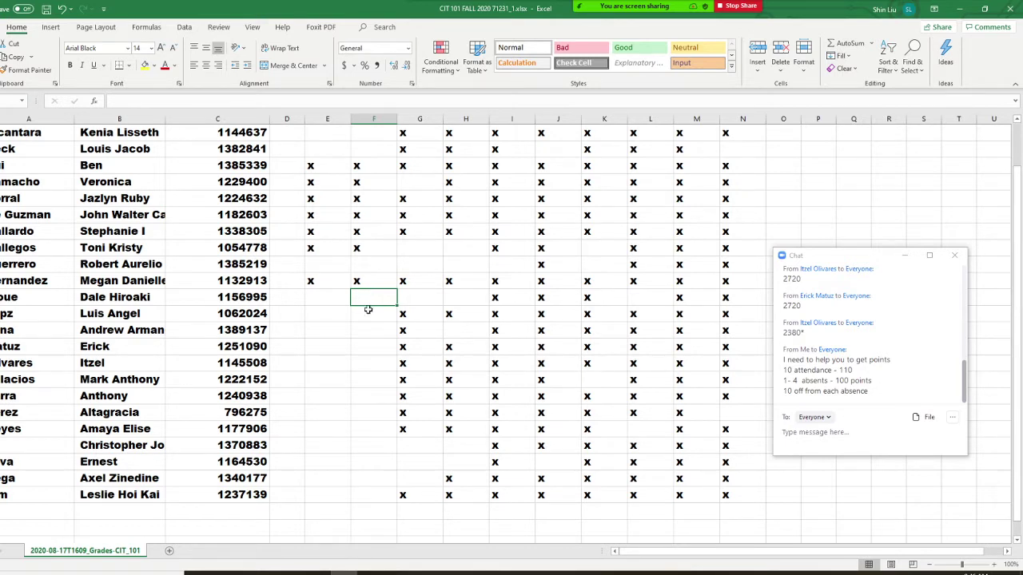
{"action": "left_click", "coordinate": [370, 312]}
{"action": "type", "text": "x"}
{"action": "left_click", "coordinate": [320, 307]}
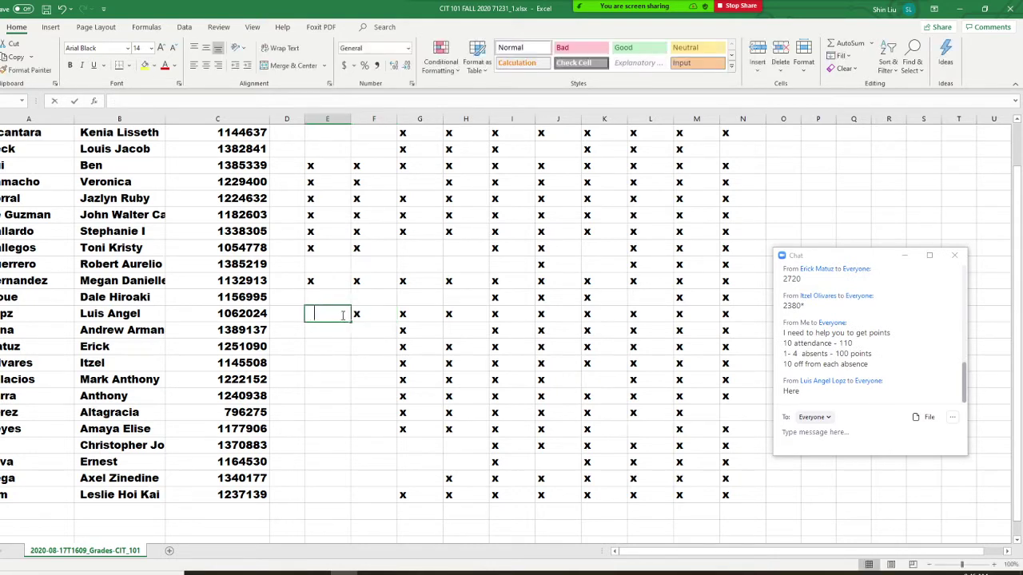
{"action": "type", "text": "x"}
Step: Mark the fourteenth and fifteenth students present with x in the 19-Nov and 24-Nov columns, leaving the thirteenth blank
{"action": "left_click", "coordinate": [369, 329]}
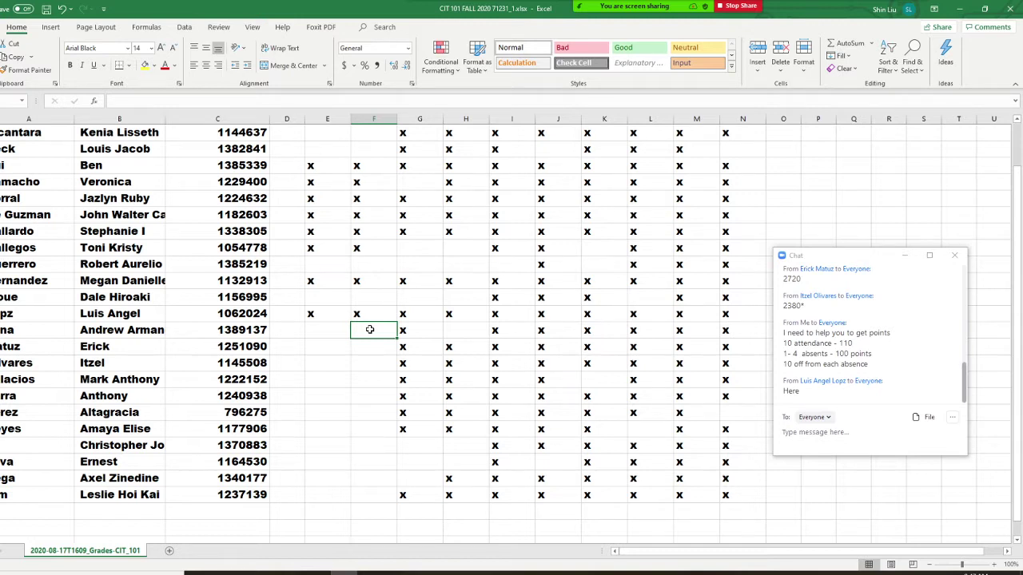
{"action": "left_click", "coordinate": [372, 347]}
{"action": "type", "text": "x"}
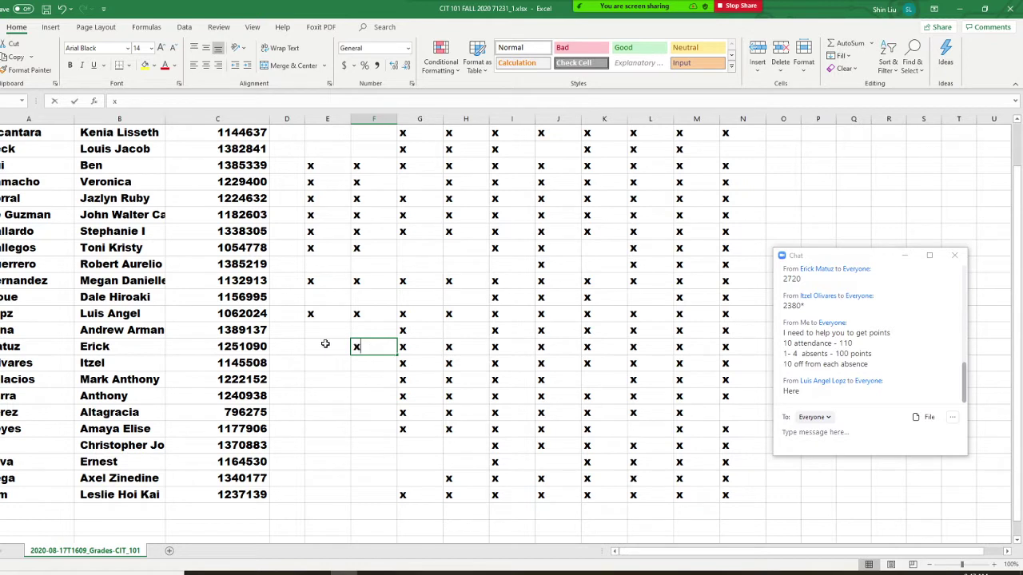
{"action": "key", "text": "Left"}
{"action": "type", "text": "x"}
{"action": "left_click", "coordinate": [371, 364]}
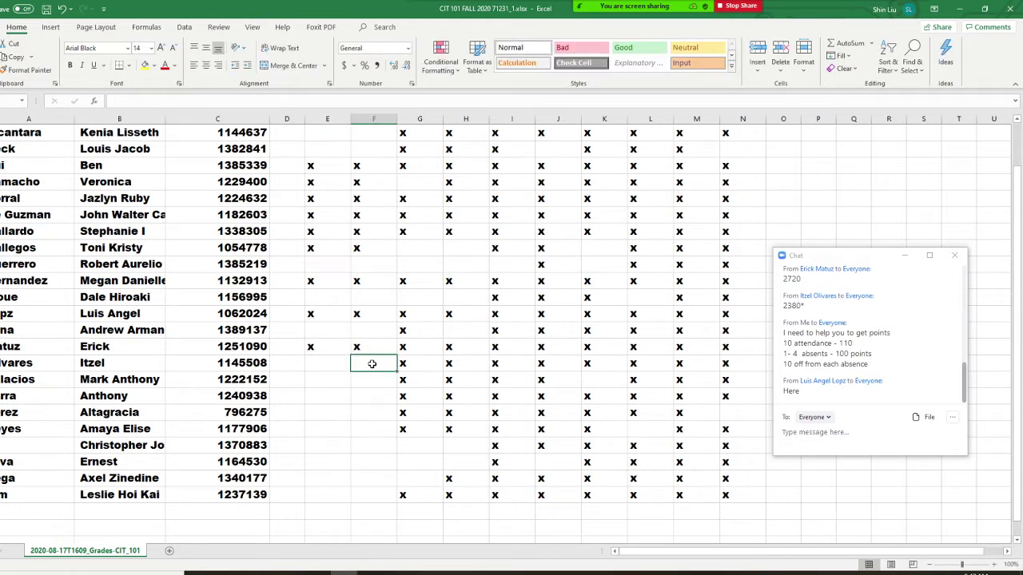
{"action": "type", "text": "x"}
{"action": "key", "text": "Left"}
{"action": "type", "text": "x"}
Step: Mark the sixteenth and seventeenth students present with x for both 19-Nov and 24-Nov
{"action": "left_click", "coordinate": [366, 379]}
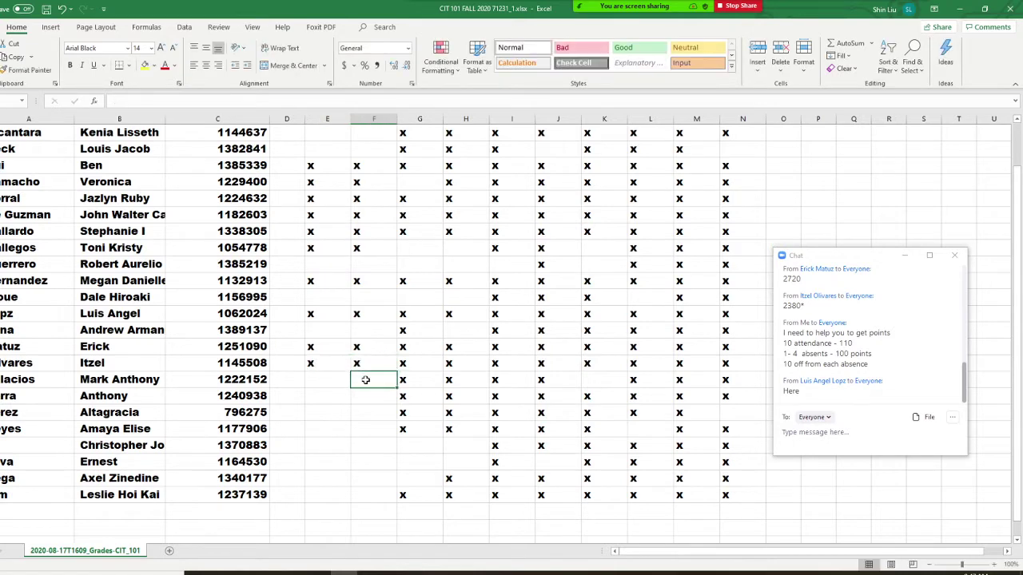
{"action": "scroll", "coordinate": [366, 380], "scroll_direction": "down", "scroll_amount": 1}
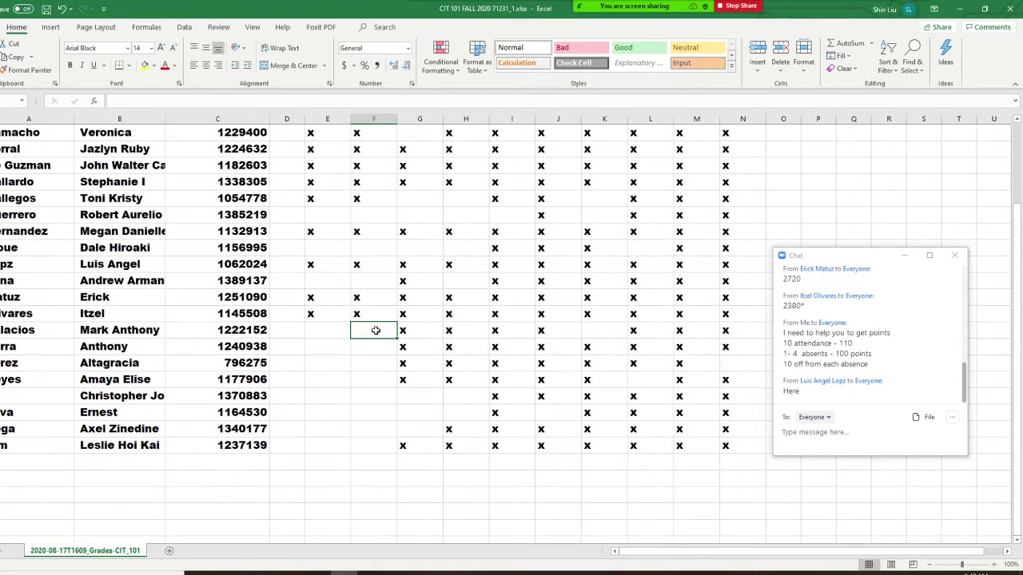
{"action": "type", "text": "x"}
{"action": "key", "text": "Left"}
{"action": "type", "text": "x"}
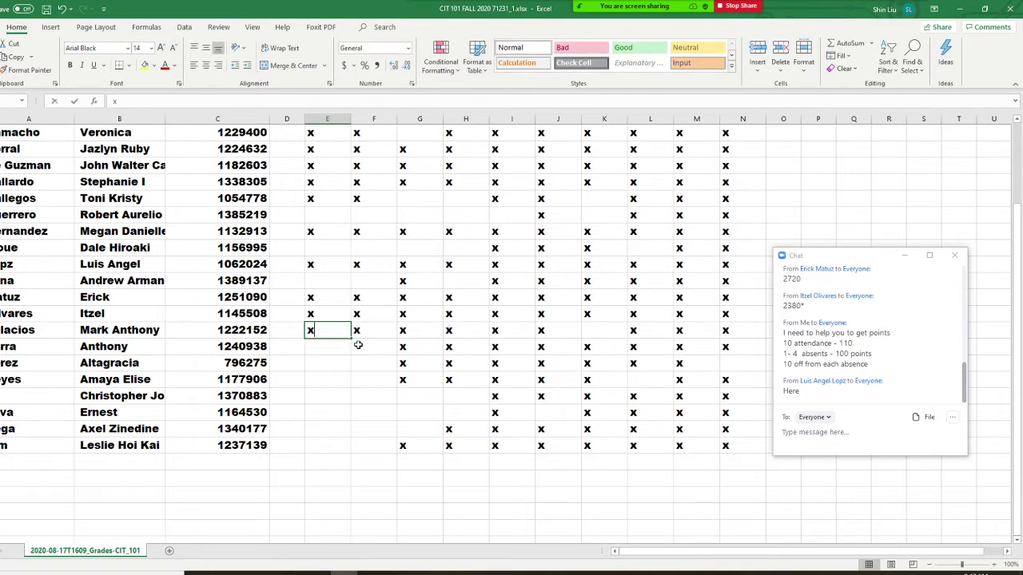
{"action": "left_click", "coordinate": [359, 345]}
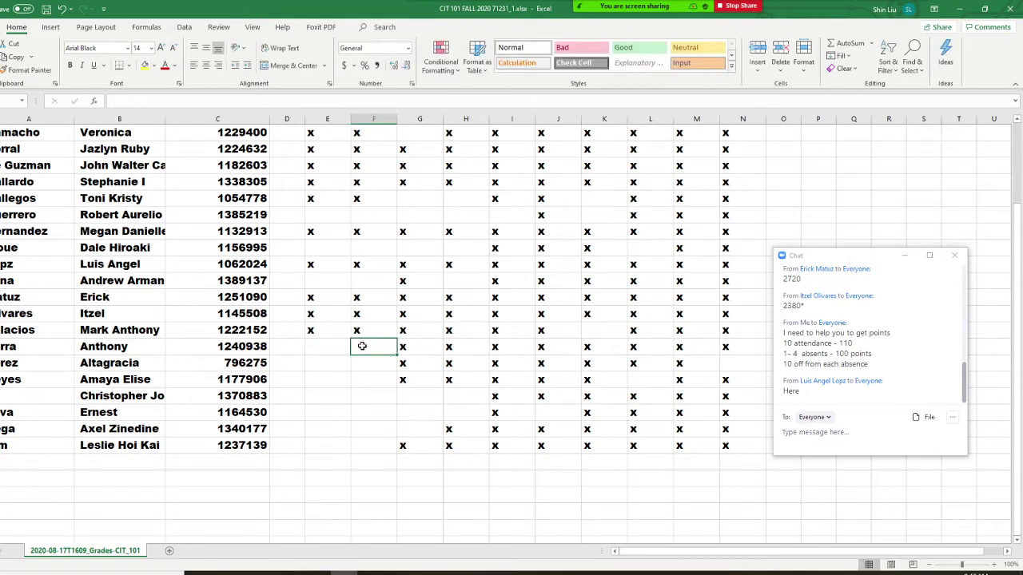
{"action": "type", "text": "x"}
{"action": "key", "text": "Left"}
{"action": "type", "text": "x"}
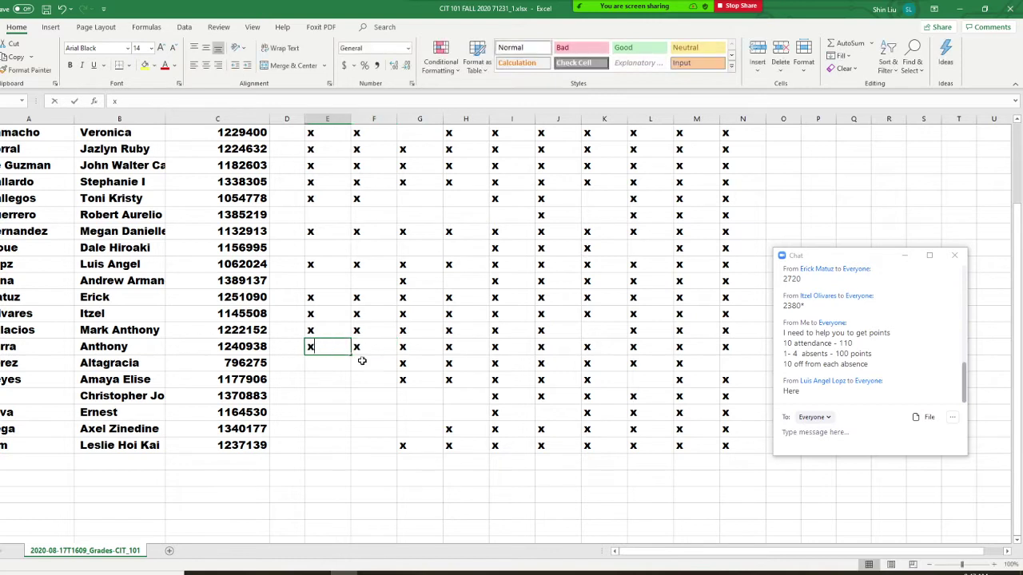
Step: Leave the eighteenth student blank and mark the nineteenth student present with x for 19-Nov and 24-Nov
{"action": "left_click", "coordinate": [371, 362]}
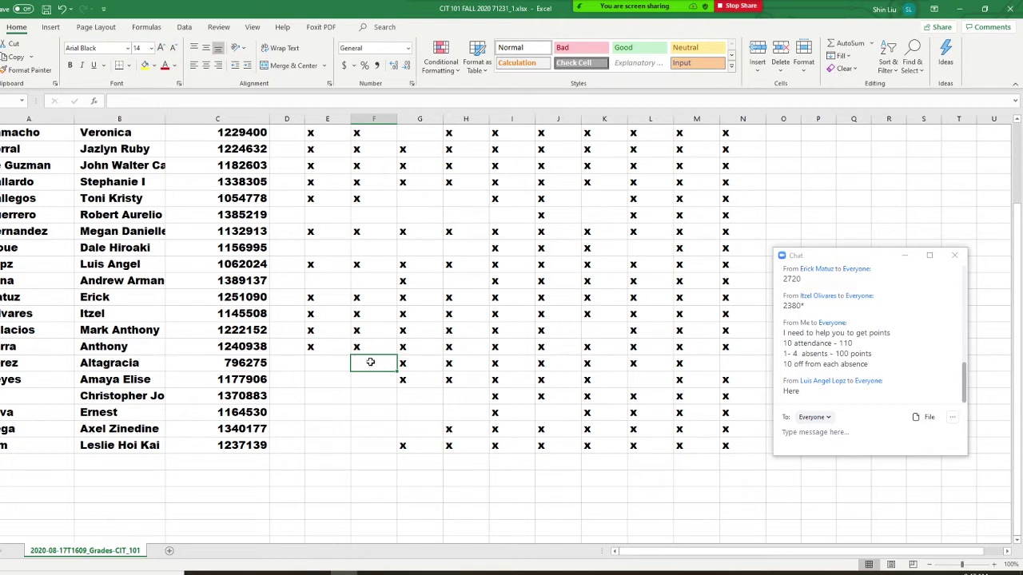
{"action": "left_click", "coordinate": [368, 380]}
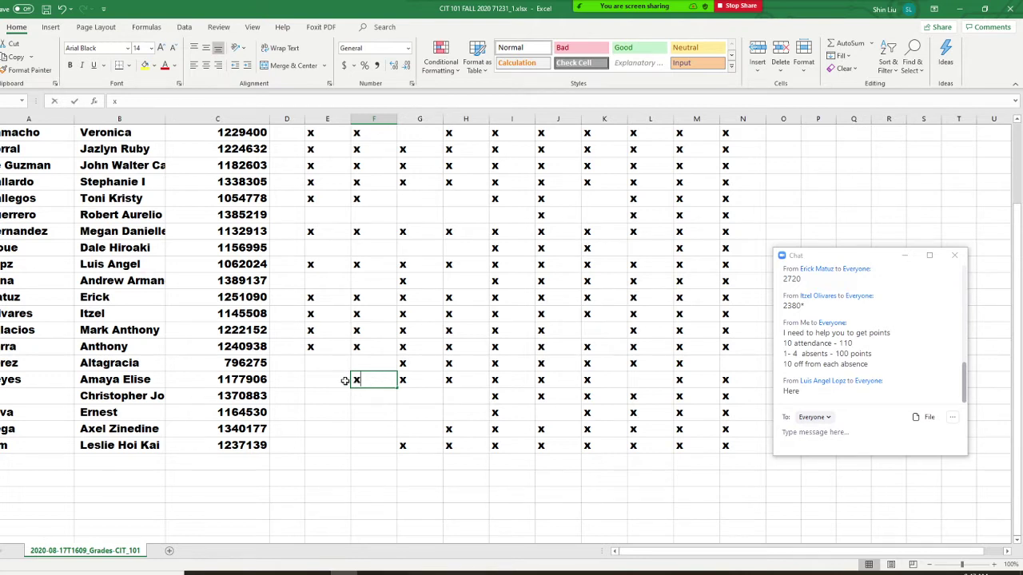
{"action": "left_click", "coordinate": [336, 381]}
{"action": "type", "text": "x"}
{"action": "key", "text": "Tab"}
{"action": "type", "text": "x"}
Step: Mark only the last of the remaining four students present with x for 19-Nov and 24-Nov, and save the workbook
{"action": "left_click", "coordinate": [369, 398]}
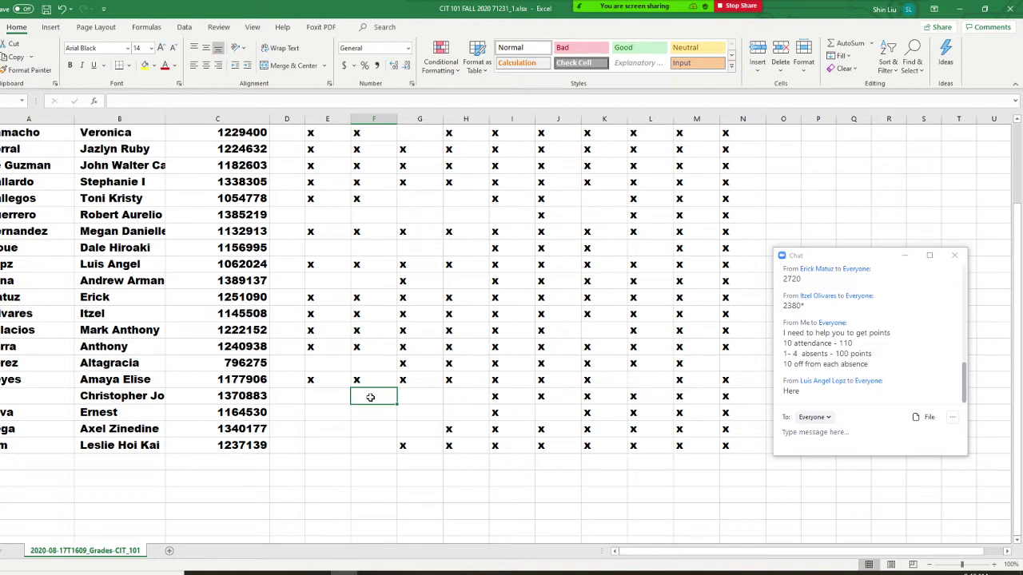
{"action": "left_click", "coordinate": [372, 413]}
{"action": "left_click", "coordinate": [374, 426]}
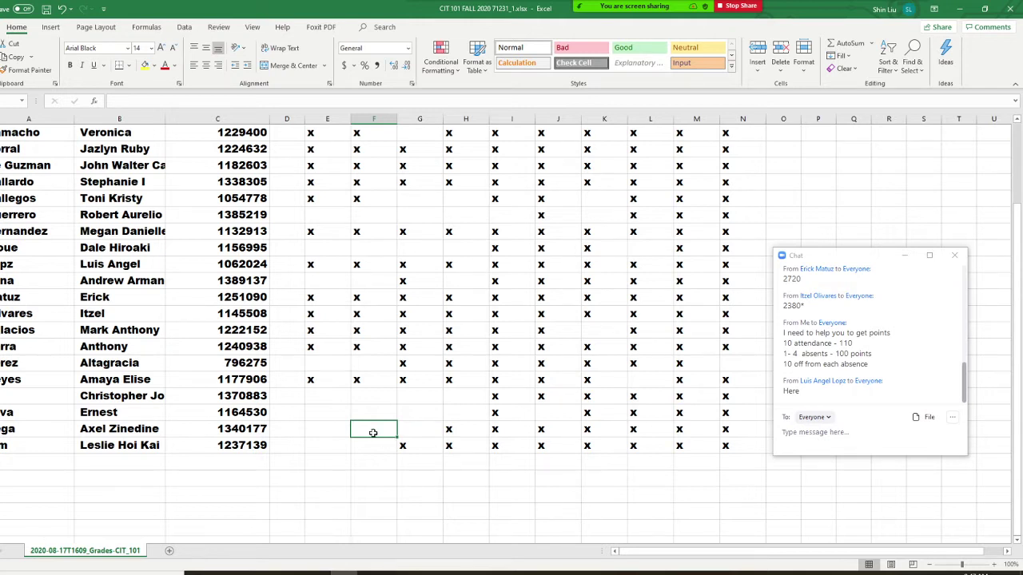
{"action": "left_click", "coordinate": [365, 446]}
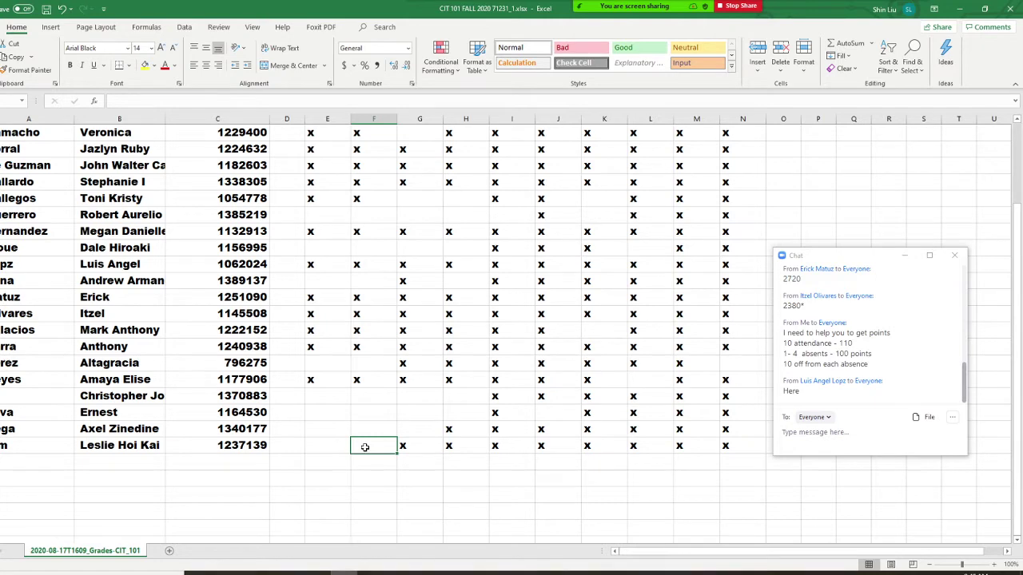
{"action": "type", "text": "x"}
{"action": "left_click", "coordinate": [341, 445]}
{"action": "type", "text": "x"}
{"action": "scroll", "coordinate": [385, 429], "scroll_direction": "up", "scroll_amount": 2}
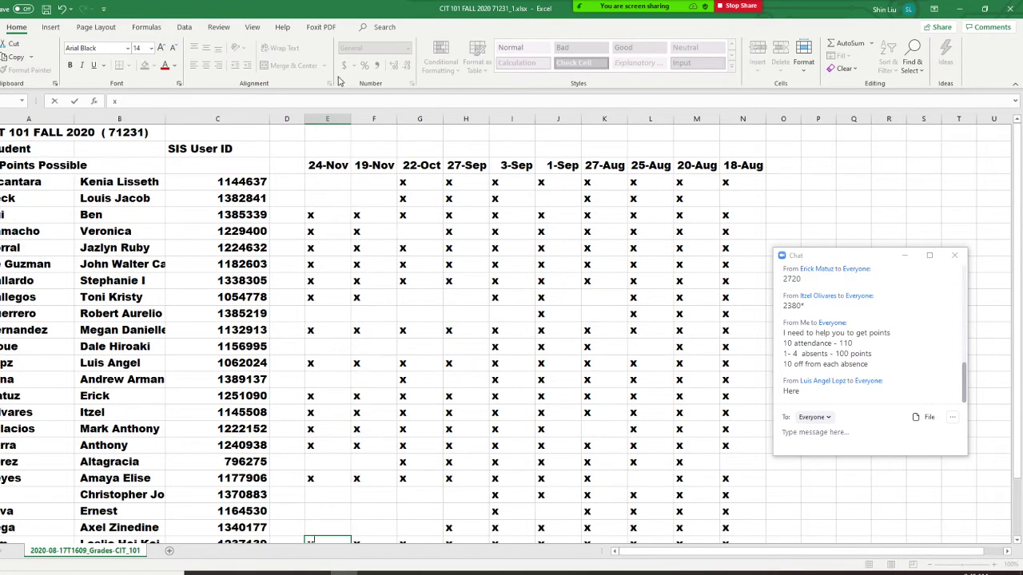
{"action": "key", "text": "ctrl+s"}
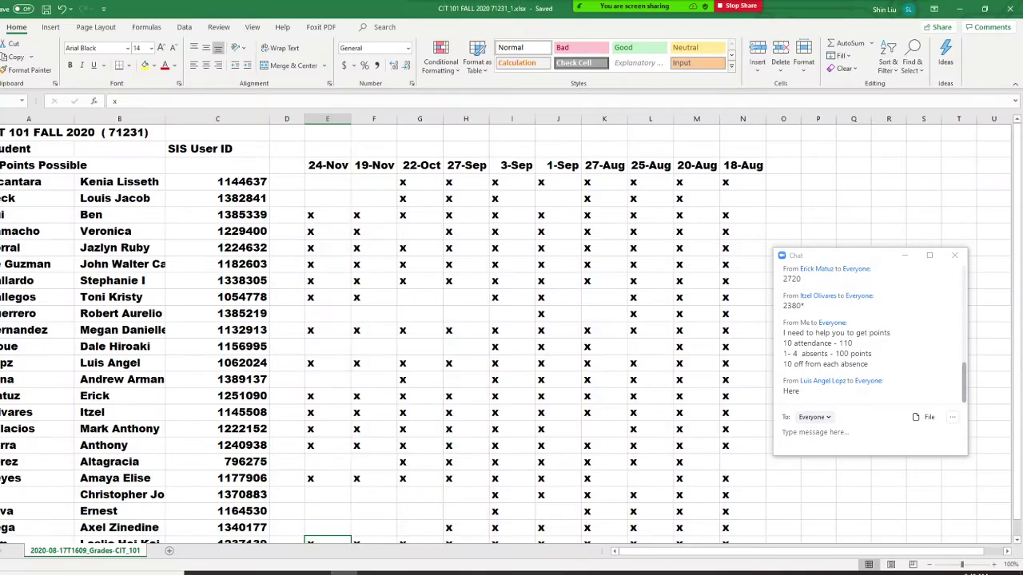
{"action": "key", "text": "alt+Tab"}
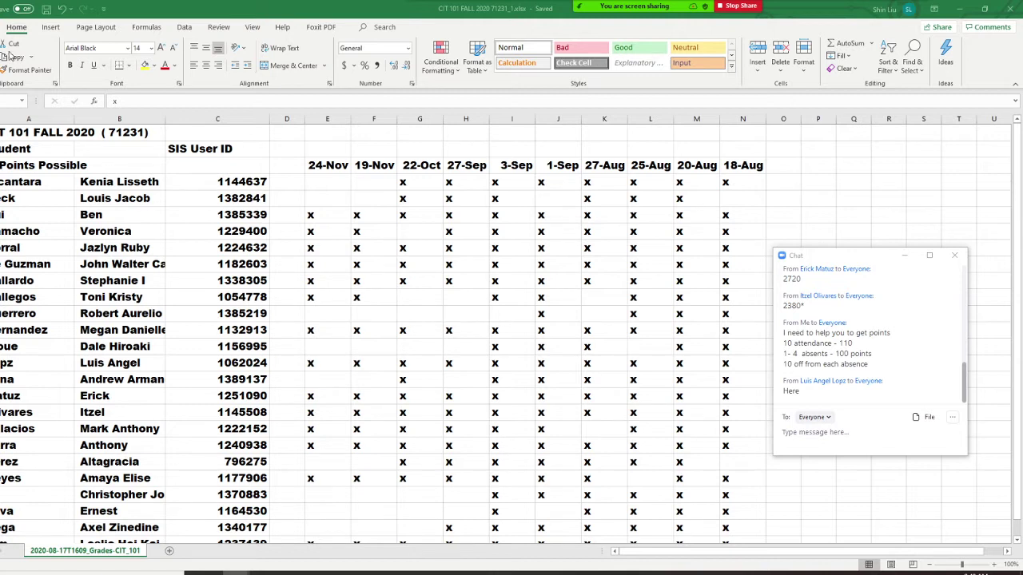
{"action": "left_click", "coordinate": [327, 542]}
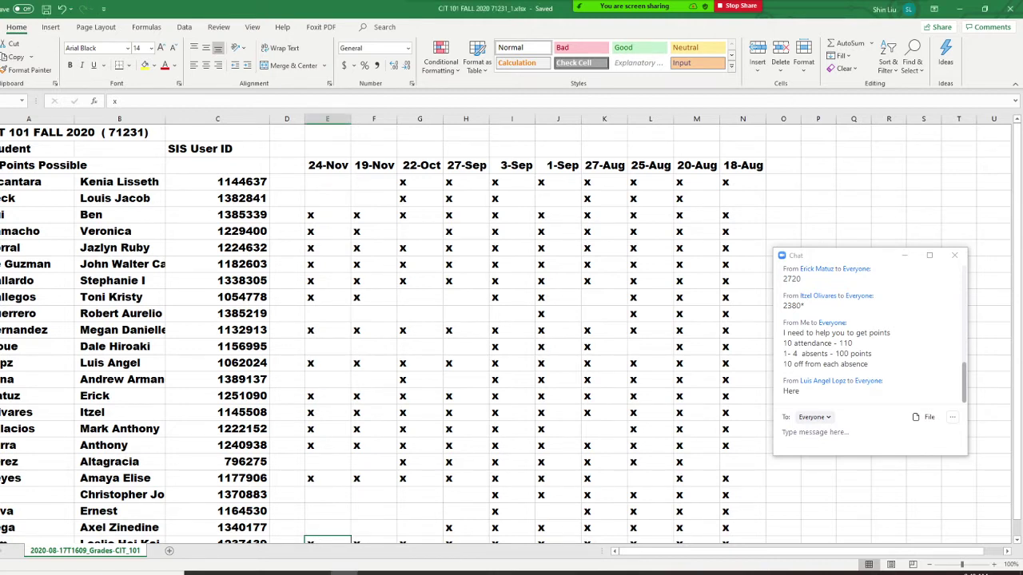
{"action": "key", "text": "alt+f"}
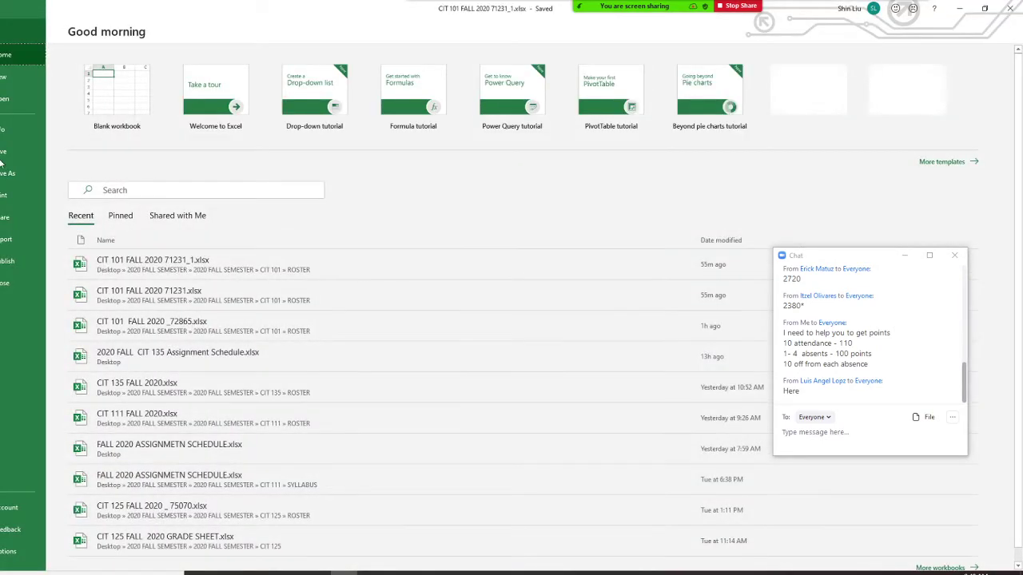
{"action": "key", "text": "Escape"}
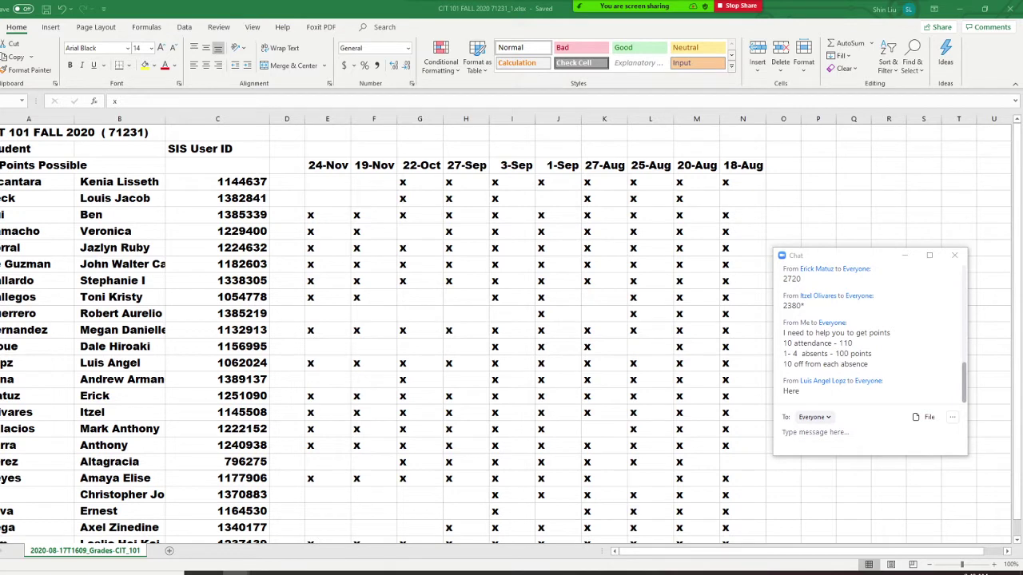
{"action": "left_click", "coordinate": [327, 542]}
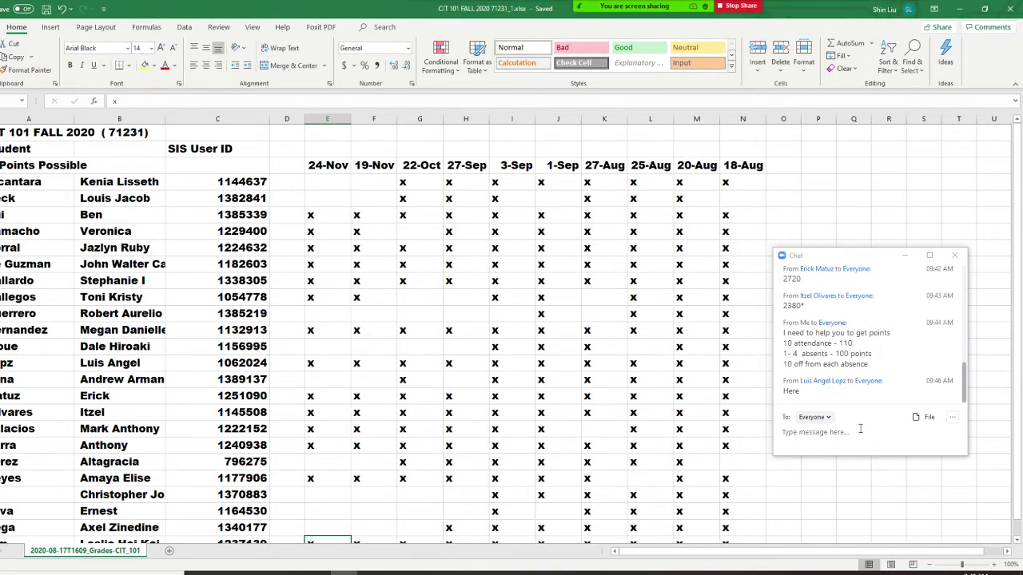
Step: Minimize the workbook and, in the browser's ConferZoom page for CIT 101, open the course Modules
{"action": "left_click", "coordinate": [962, 12]}
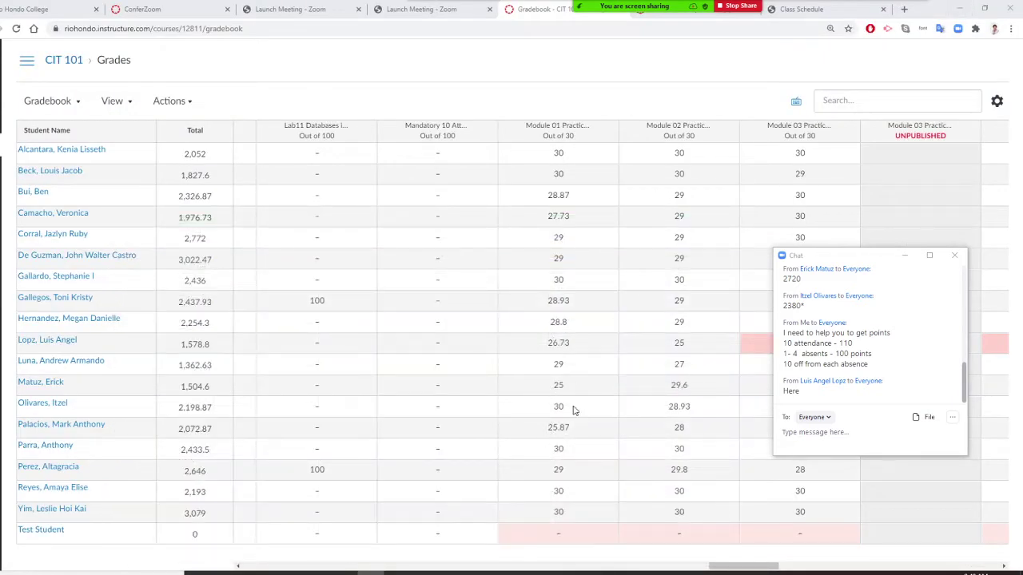
{"action": "left_click", "coordinate": [456, 7]}
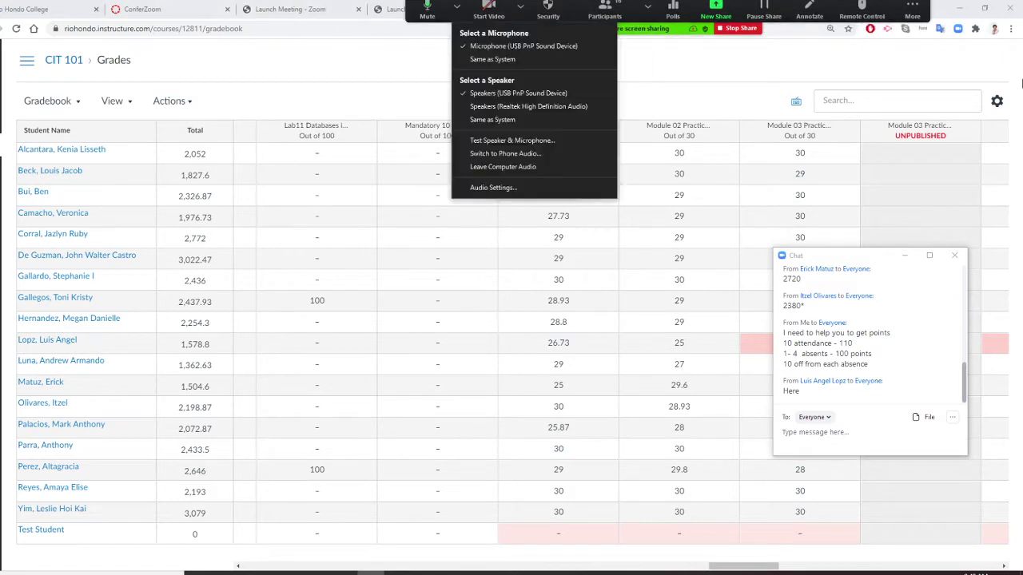
{"action": "left_click", "coordinate": [911, 10]}
{"action": "left_click", "coordinate": [143, 10]}
{"action": "left_click", "coordinate": [144, 10]}
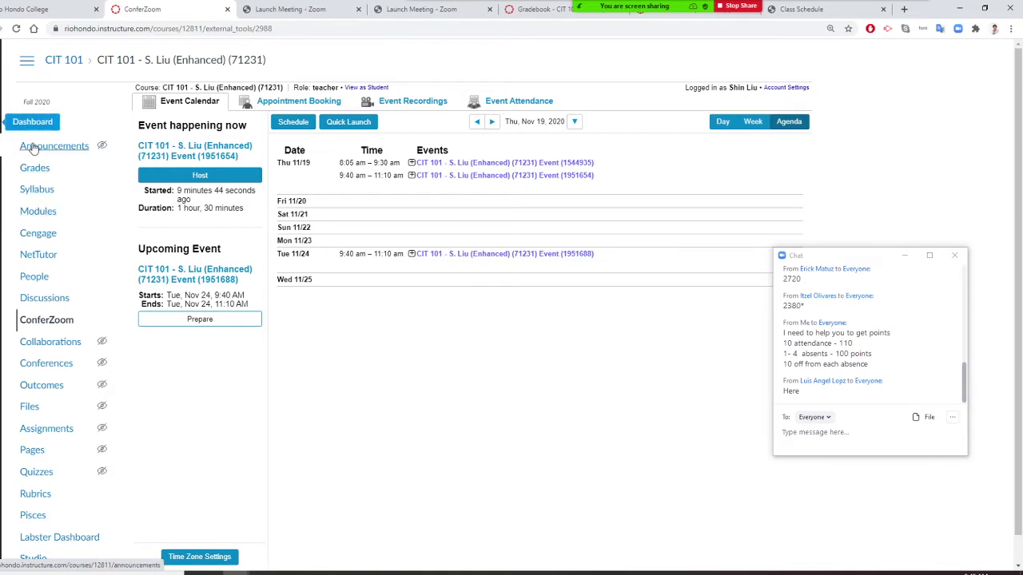
{"action": "left_click", "coordinate": [40, 214]}
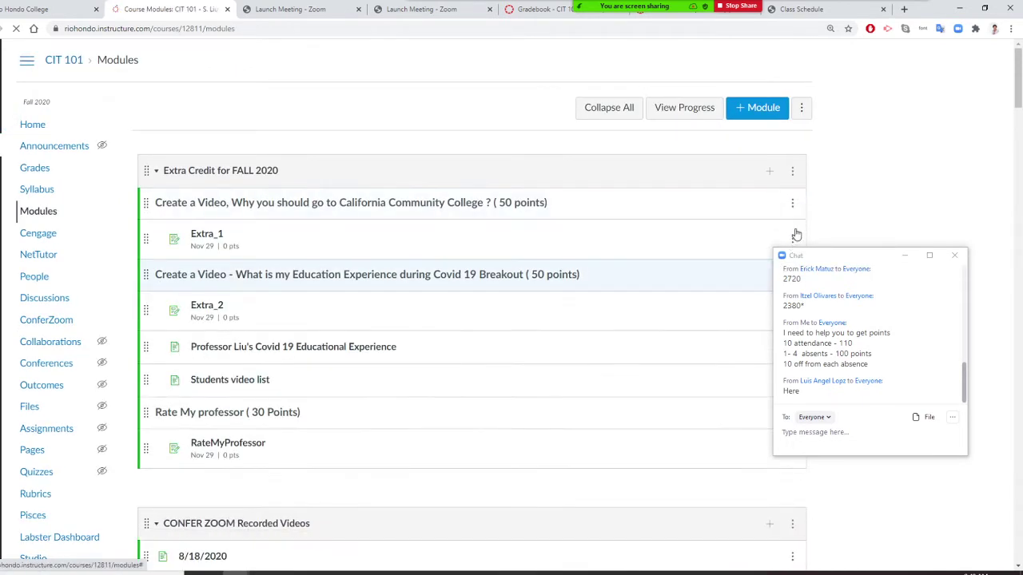
Step: Move the Zoom chat window clear of the module list and send "600 points extra credits" to Everyone
{"action": "left_click_drag", "start_coordinate": [866, 266], "coordinate": [896, 224]}
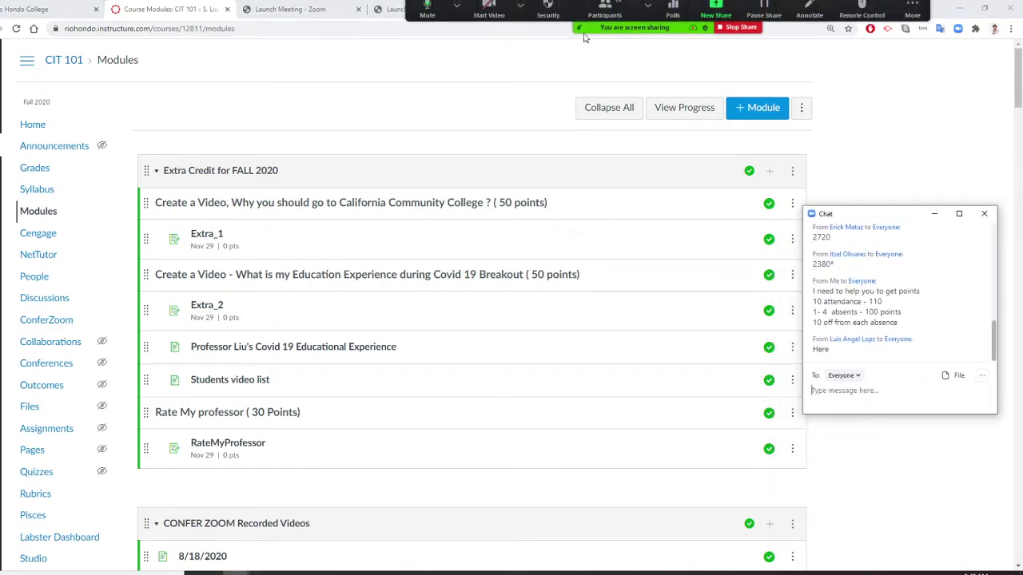
{"action": "scroll", "coordinate": [536, 169], "scroll_direction": "down", "scroll_amount": 1}
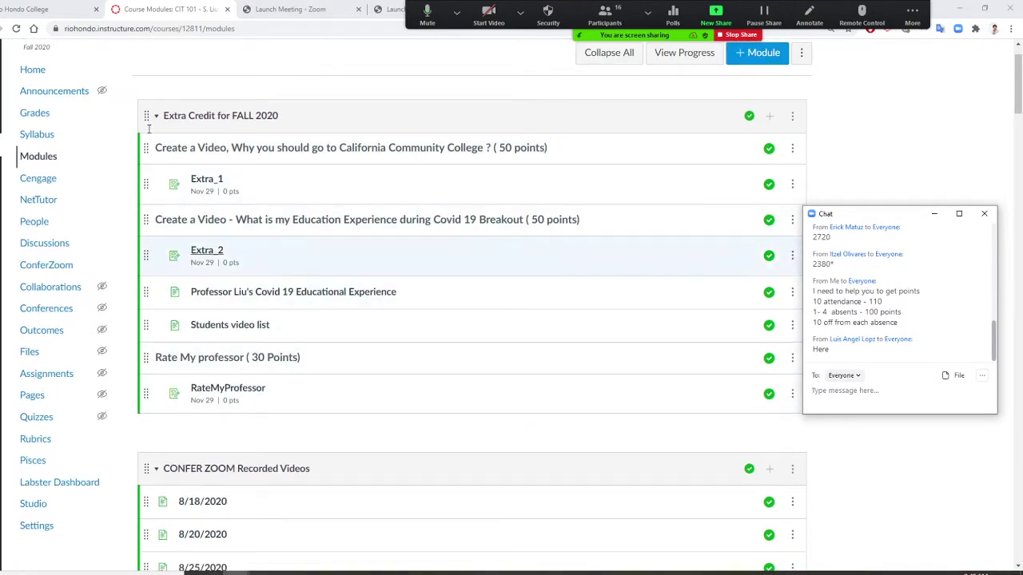
{"action": "left_click", "coordinate": [821, 395]}
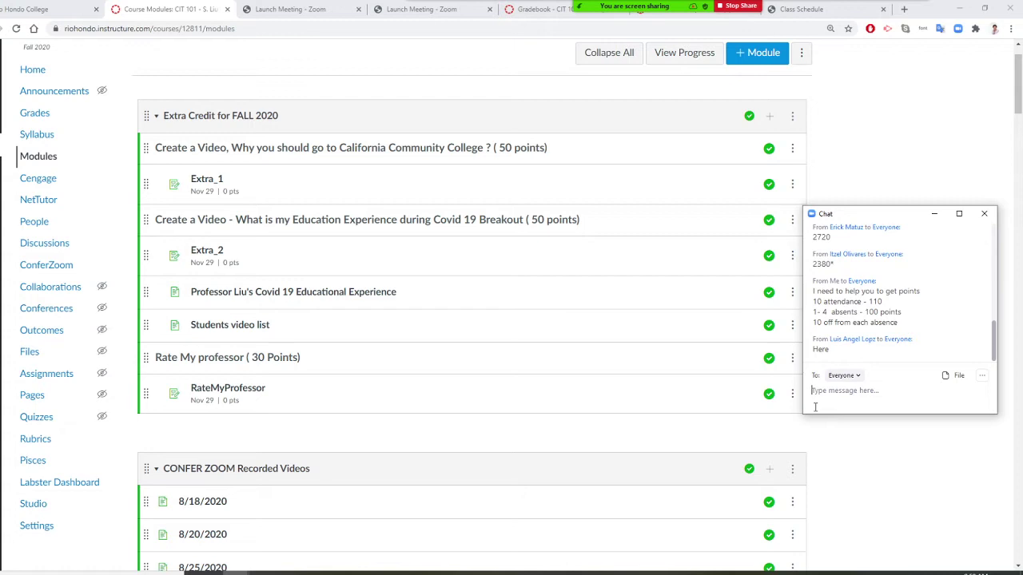
{"action": "type", "text": "600 points extra credits"}
{"action": "key", "text": "Return"}
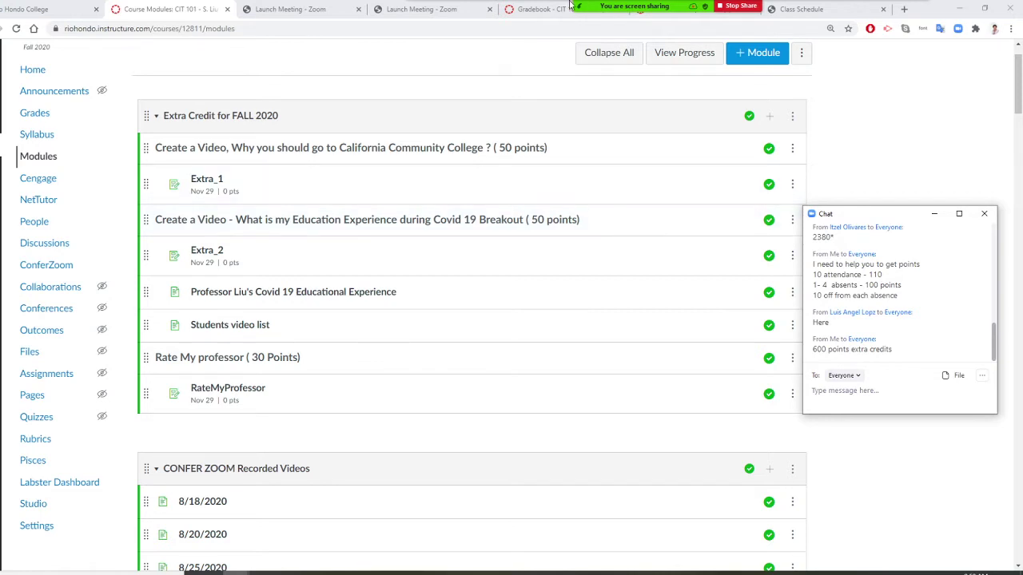
Step: Pause the recording of the Zoom meeting
{"action": "mouse_move", "coordinate": [595, 16]}
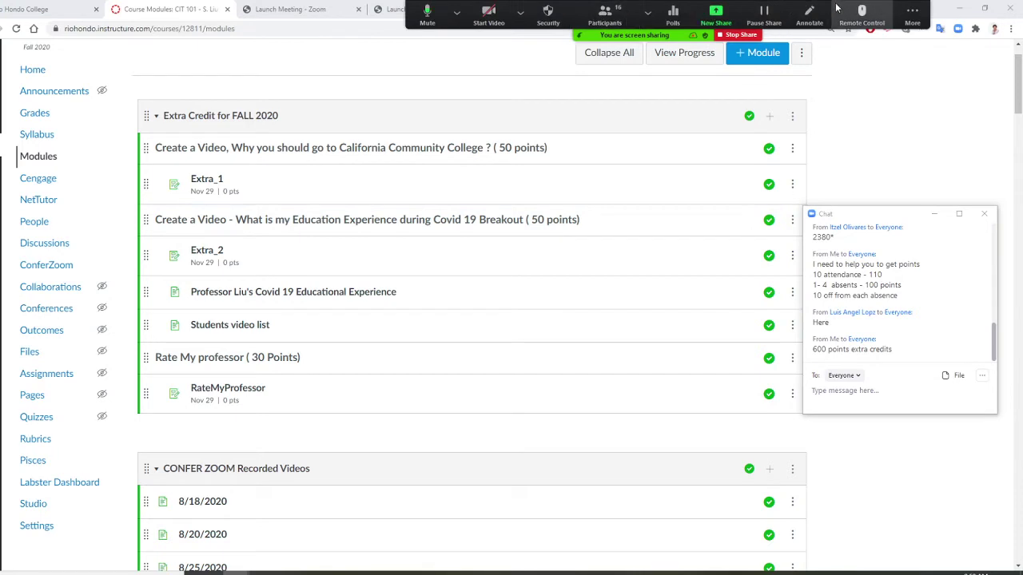
{"action": "left_click", "coordinate": [910, 18]}
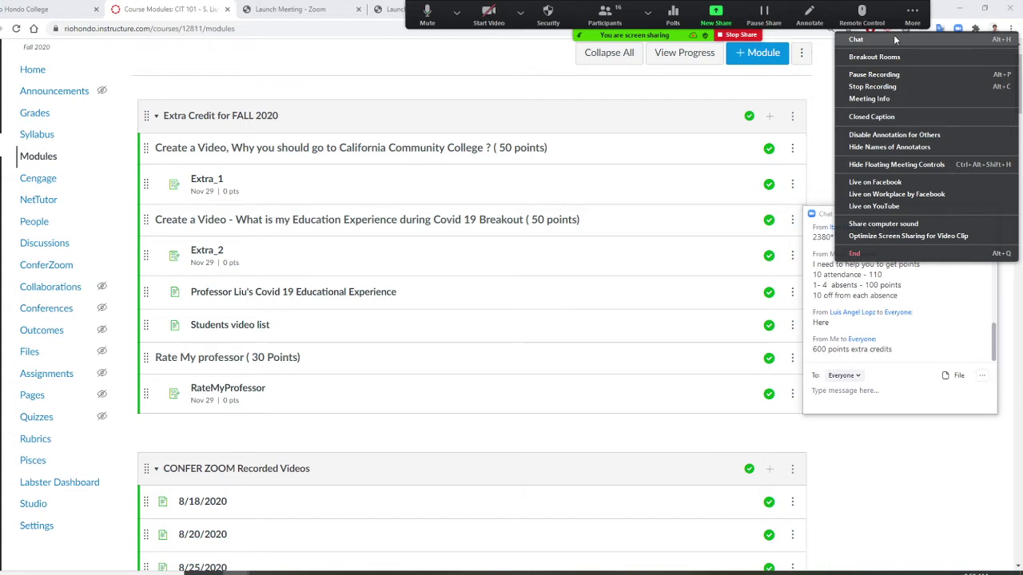
{"action": "left_click", "coordinate": [873, 74]}
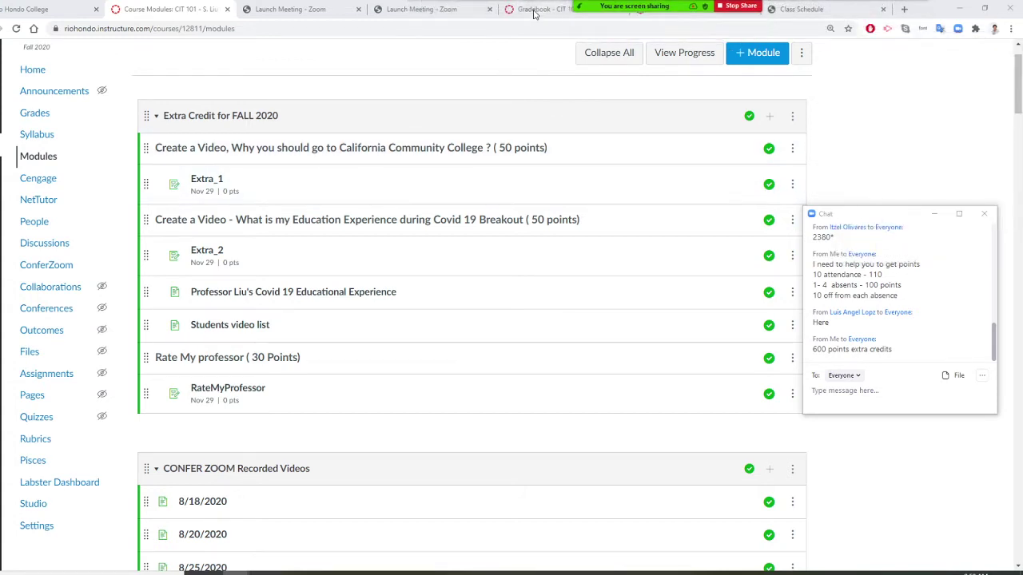
Step: Send "40 points" to Everyone in the Zoom chat
{"action": "mouse_move", "coordinate": [680, 18]}
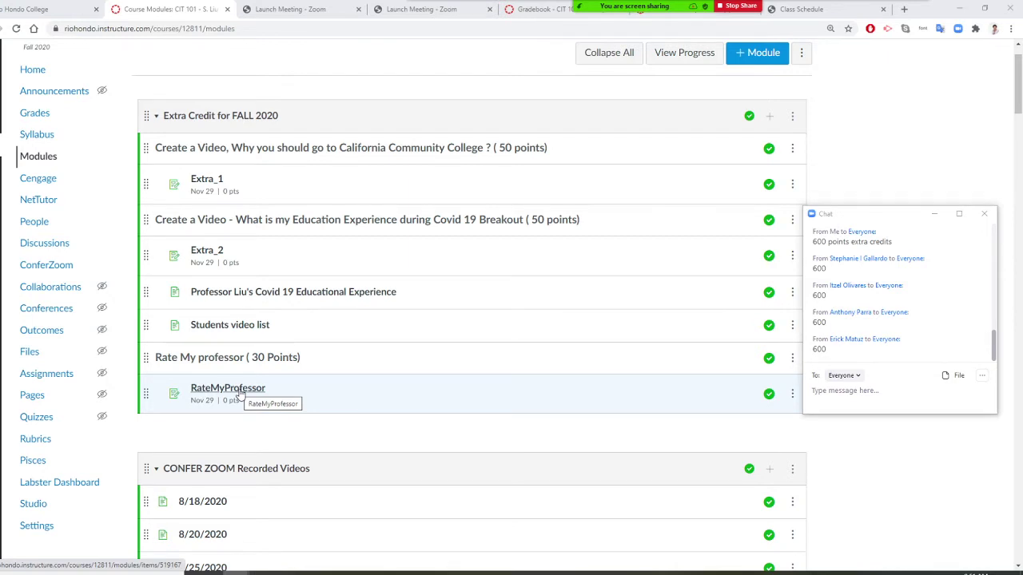
{"action": "left_click", "coordinate": [818, 404]}
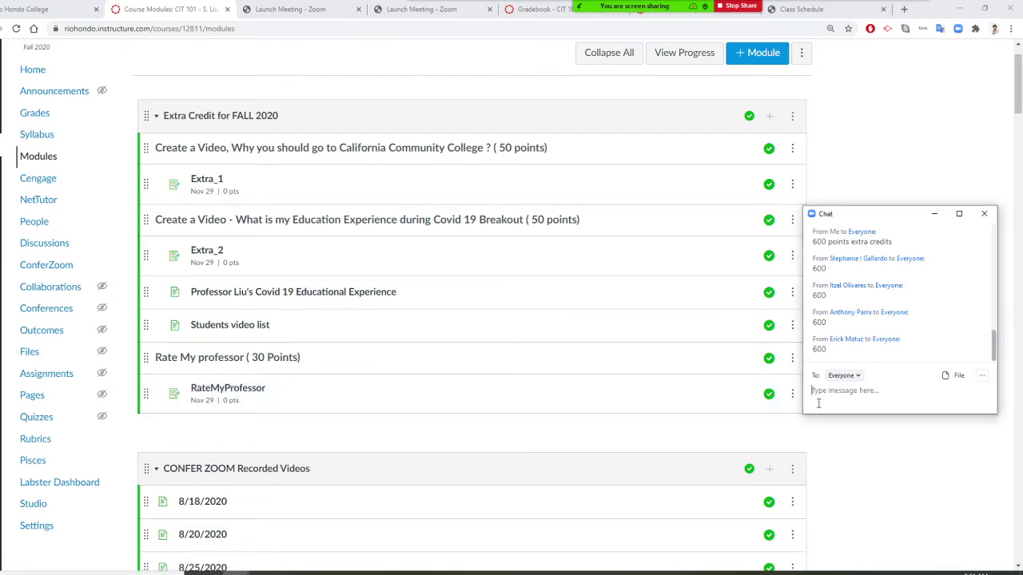
{"action": "type", "text": "40 points"}
{"action": "key", "text": "Return"}
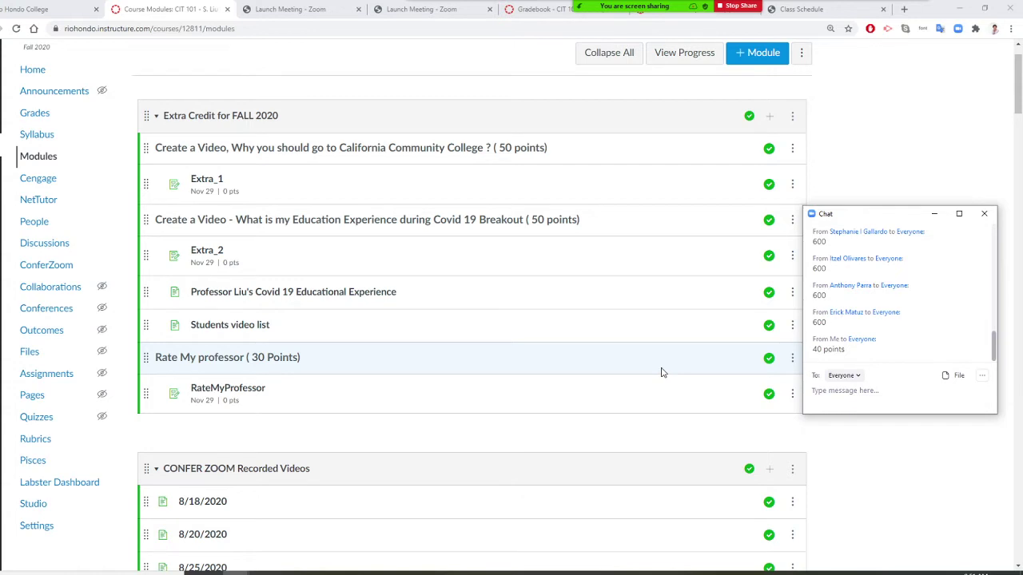
Step: Open the RateMyProfessor assignment and send Everyone the chat message "to be messenger for the future students how to be successful in this calss"
{"action": "left_click", "coordinate": [245, 389]}
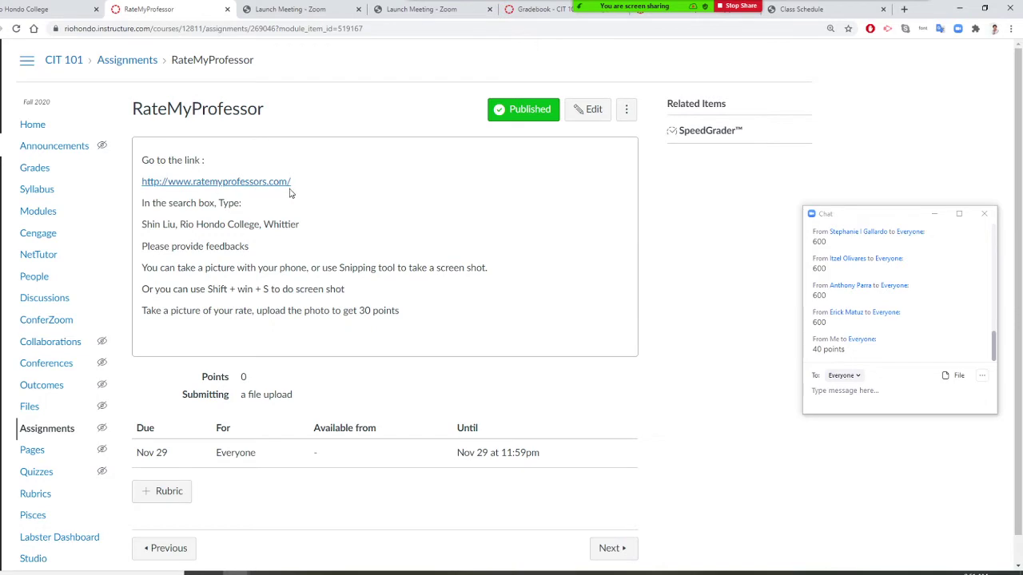
{"action": "left_click", "coordinate": [822, 400]}
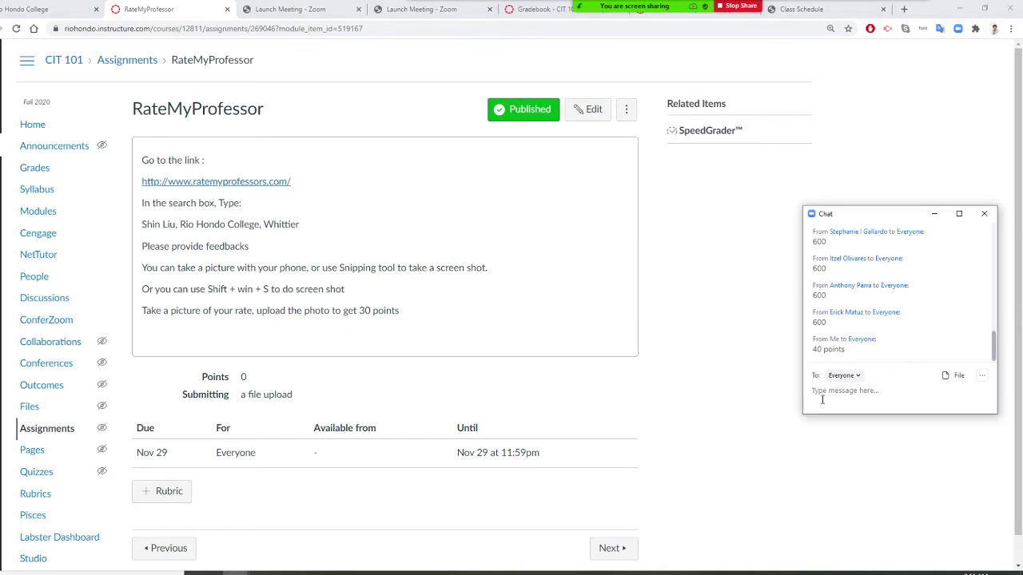
{"action": "type", "text": "to be messanger"}
{"action": "right_click", "coordinate": [859, 389]}
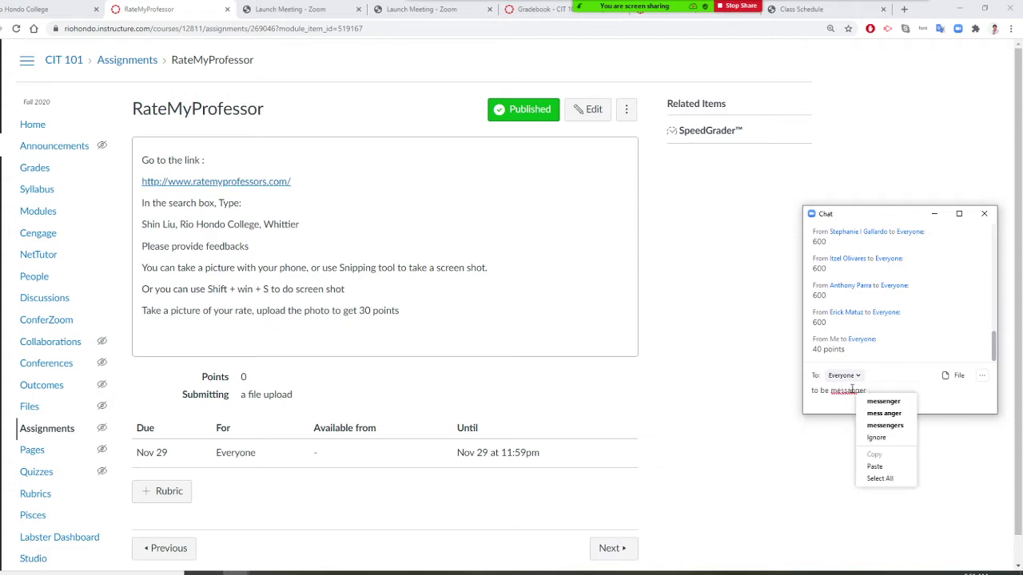
{"action": "left_click", "coordinate": [886, 416]}
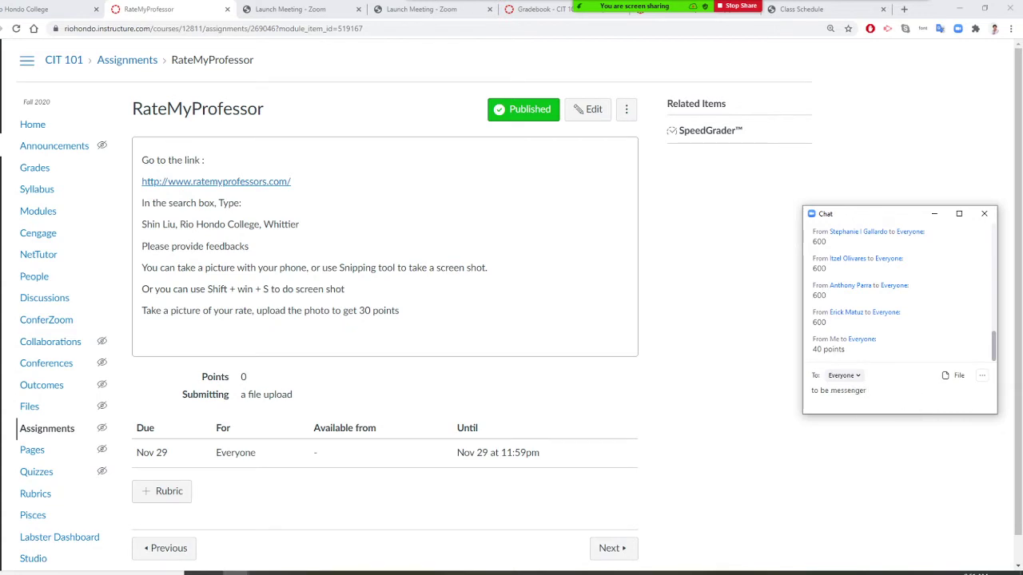
{"action": "type", "text": "for the future student"}
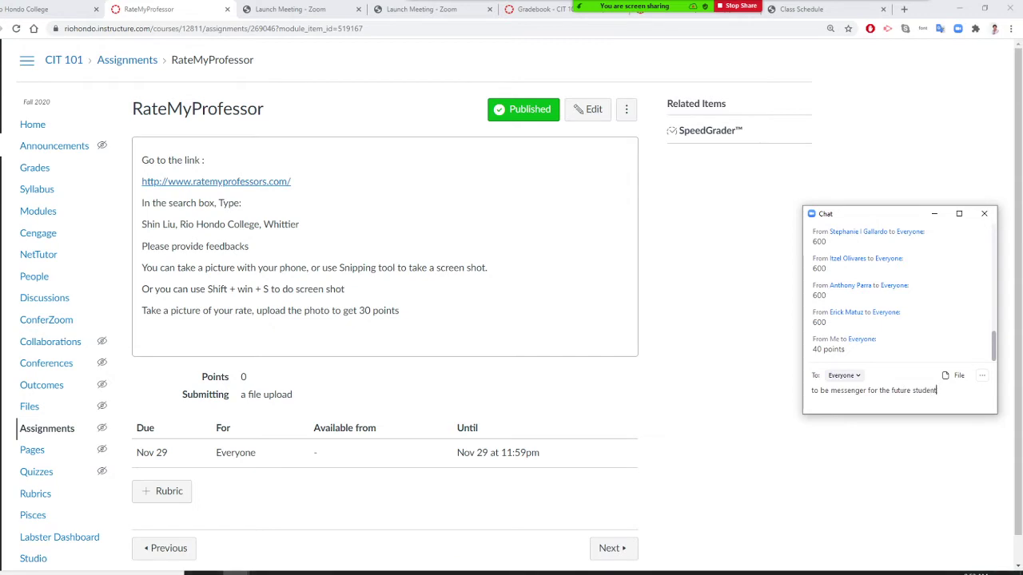
{"action": "type", "text": "s to"}
{"action": "key", "text": "BackSpace"}
{"action": "type", "text": "how to be su"}
{"action": "type", "text": "ccessful in"}
{"action": "type", "text": " this calss"}
{"action": "key", "text": "Return"}
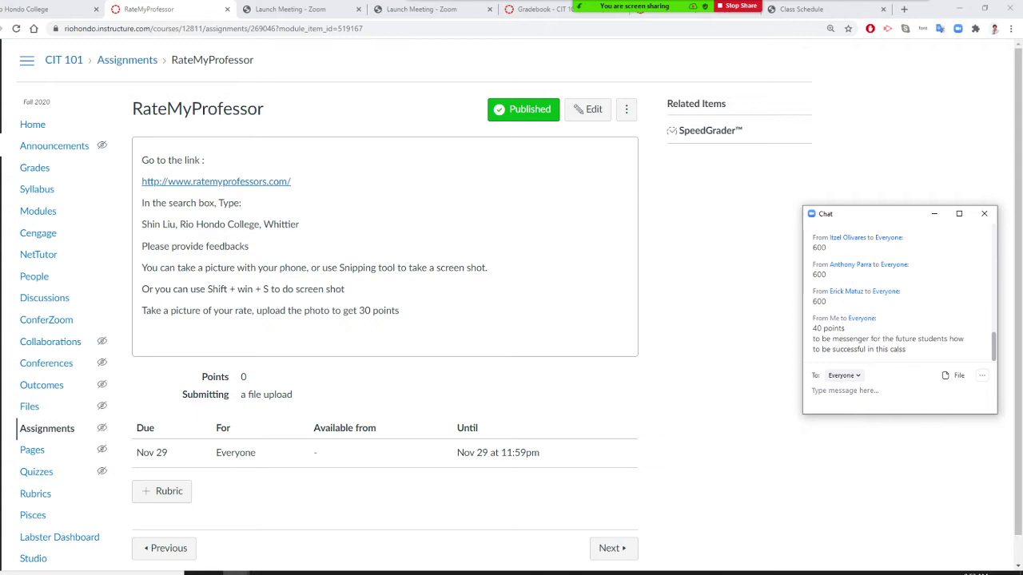
Step: Send "70231" and "CIT 70231" to Everyone as two separate chat messages
{"action": "type", "text": "70231"}
{"action": "key", "text": "Return"}
{"action": "type", "text": "CIT"}
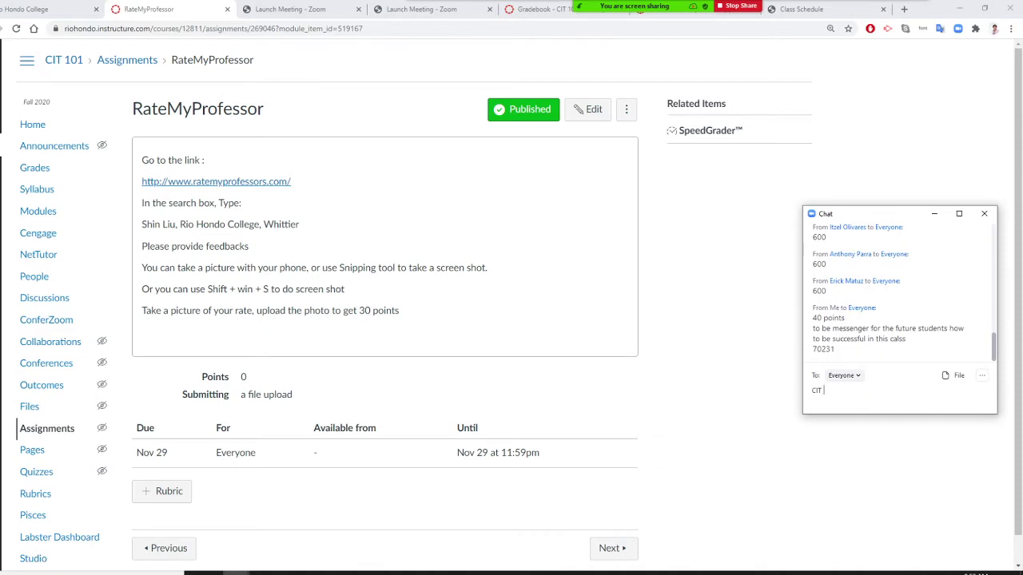
{"action": "type", "text": " 70231"}
{"action": "key", "text": "Return"}
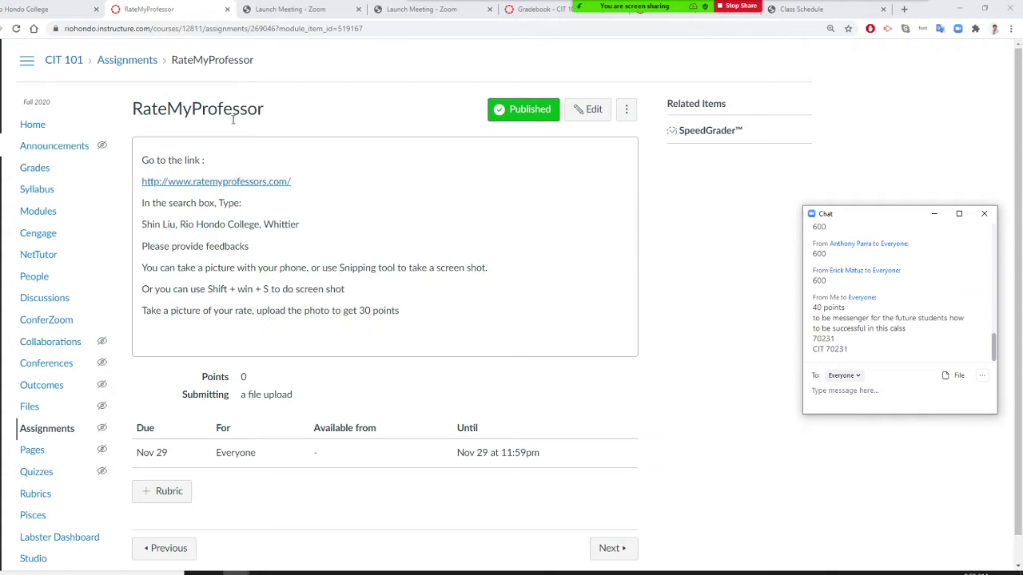
Step: Follow the assignment's Rate My Professors link and find the instructor's profile by name at Rio Hondo College
{"action": "left_click", "coordinate": [250, 182]}
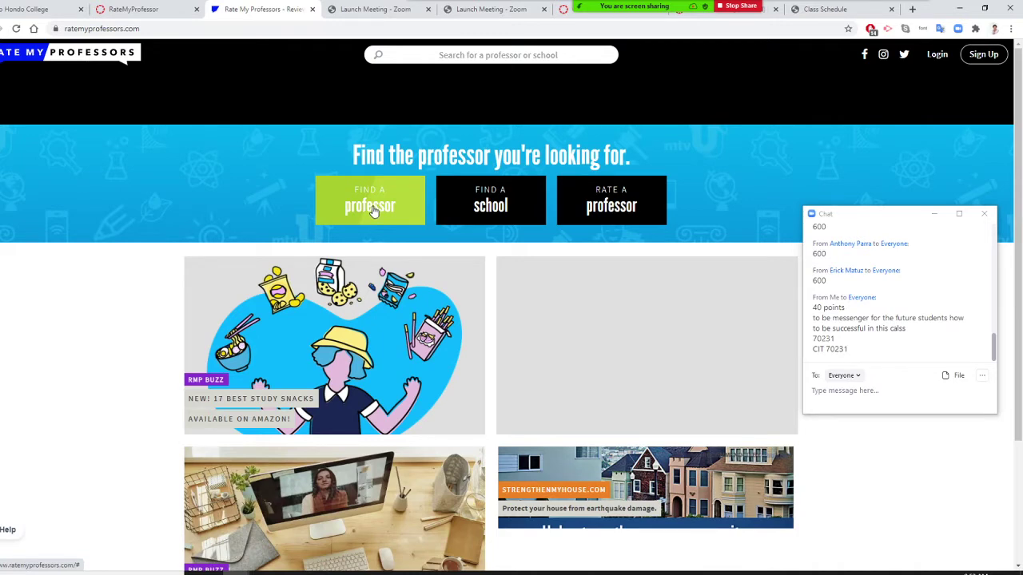
{"action": "left_click", "coordinate": [372, 209]}
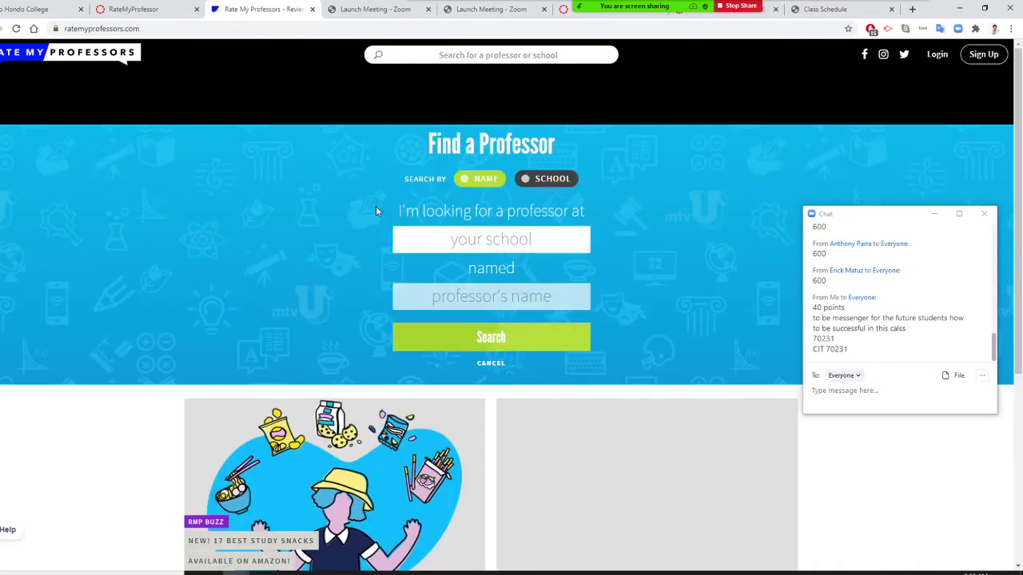
{"action": "type", "text": "Rio H"}
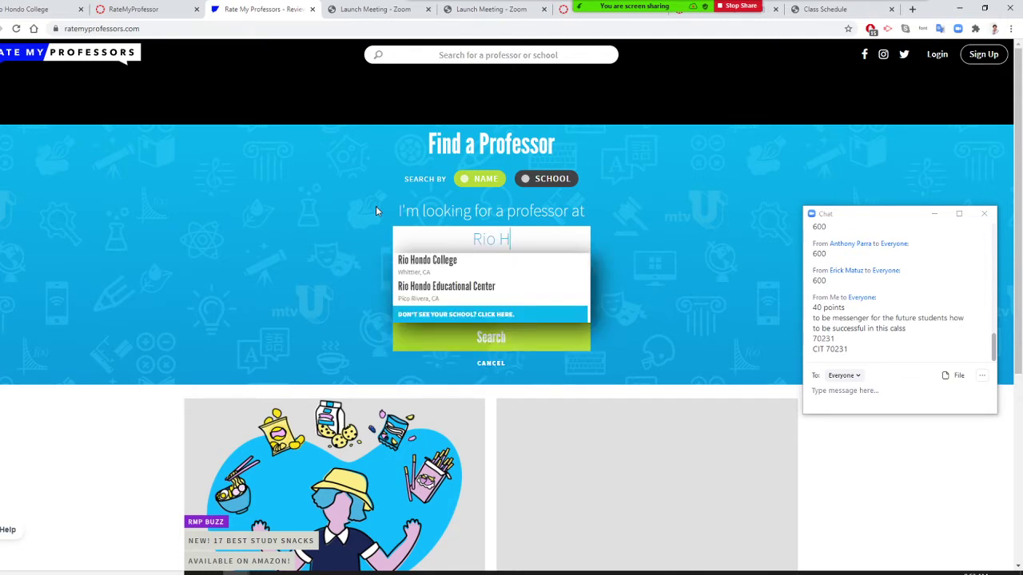
{"action": "left_click", "coordinate": [449, 270]}
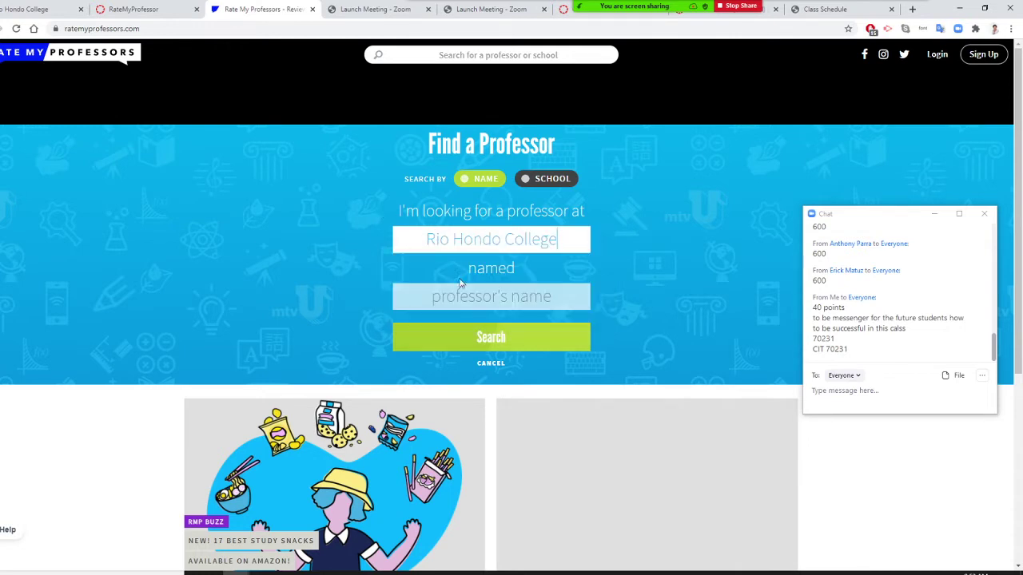
{"action": "left_click", "coordinate": [507, 299]}
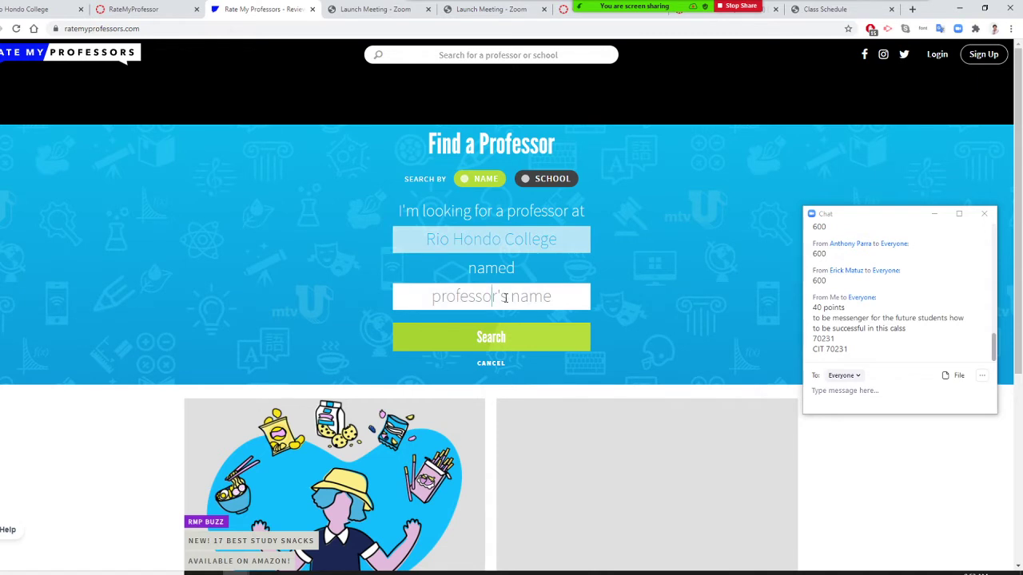
{"action": "type", "text": "Shin"}
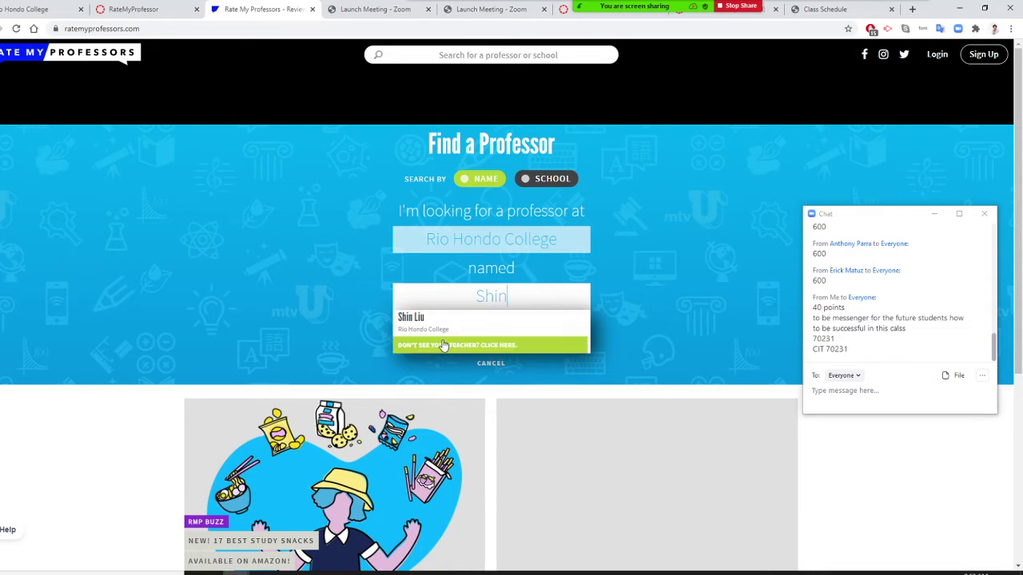
{"action": "left_click", "coordinate": [414, 319]}
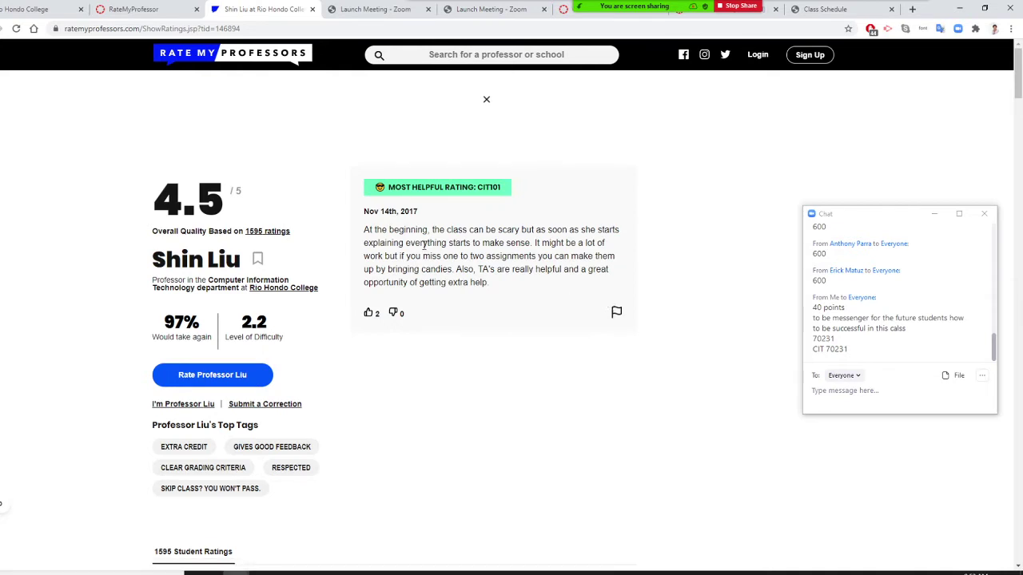
Step: Open the rating form for the professor and review its questions, tags and comment box
{"action": "left_click", "coordinate": [220, 378]}
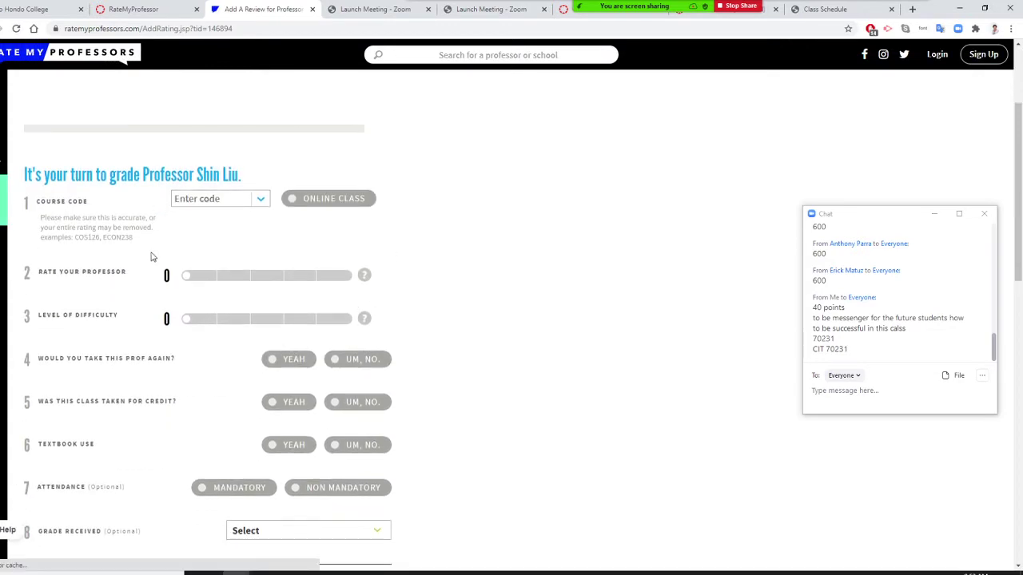
{"action": "scroll", "coordinate": [183, 359], "scroll_direction": "down", "scroll_amount": 2}
{"action": "scroll", "coordinate": [222, 396], "scroll_direction": "down", "scroll_amount": 1}
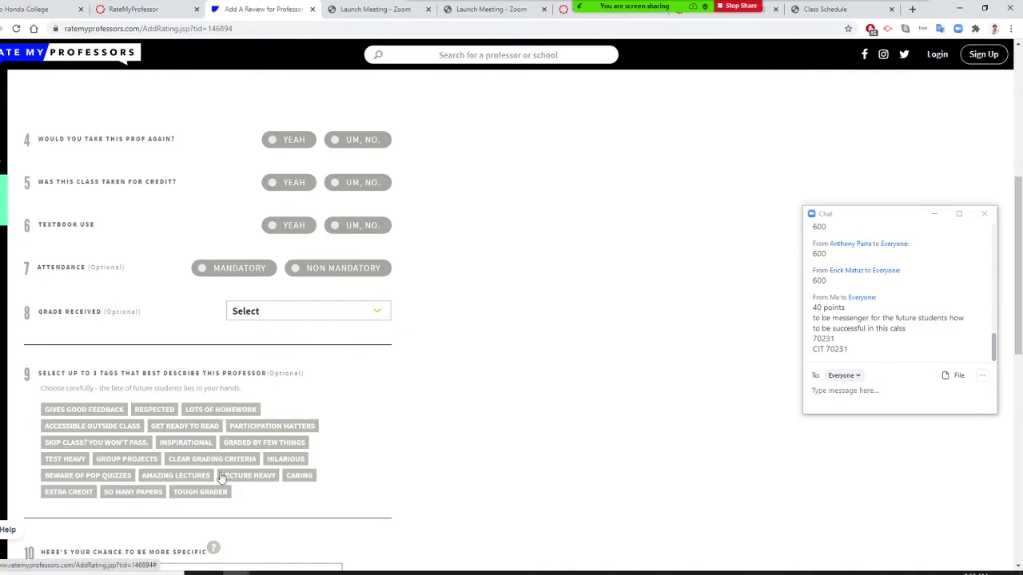
{"action": "scroll", "coordinate": [275, 466], "scroll_direction": "down", "scroll_amount": 1}
{"action": "scroll", "coordinate": [275, 466], "scroll_direction": "down", "scroll_amount": 2}
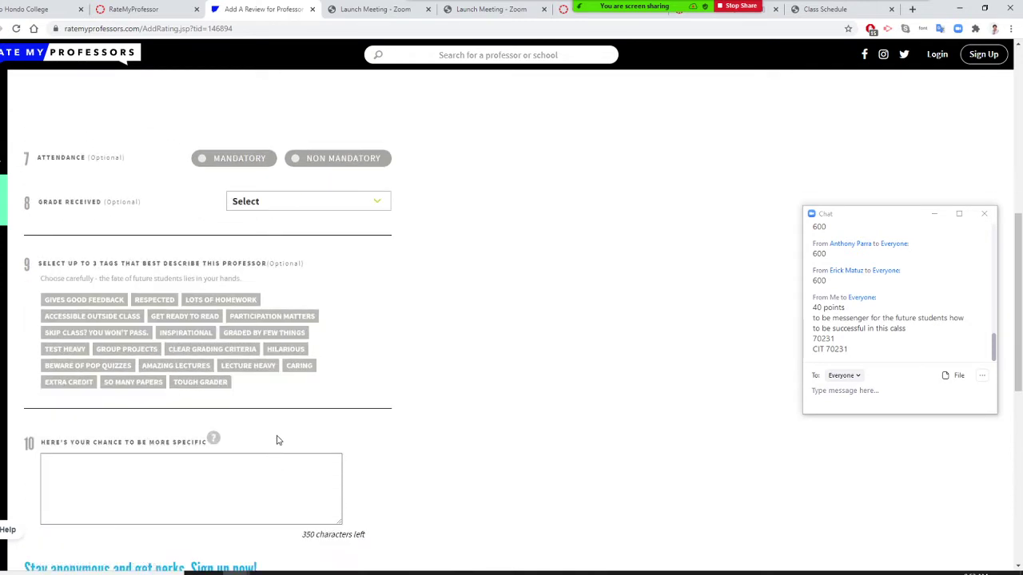
{"action": "scroll", "coordinate": [111, 470], "scroll_direction": "down", "scroll_amount": 2}
{"action": "scroll", "coordinate": [100, 476], "scroll_direction": "down", "scroll_amount": 1}
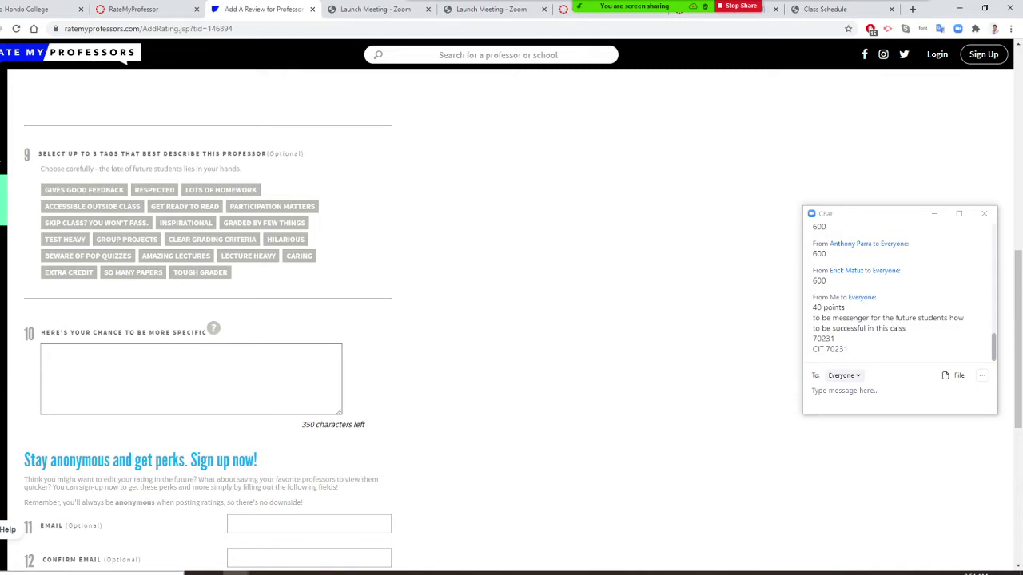
Step: Capture the tags and comment sections of the rating form with Snipping Tool and close it without saving the snip
{"action": "key", "text": "super+s"}
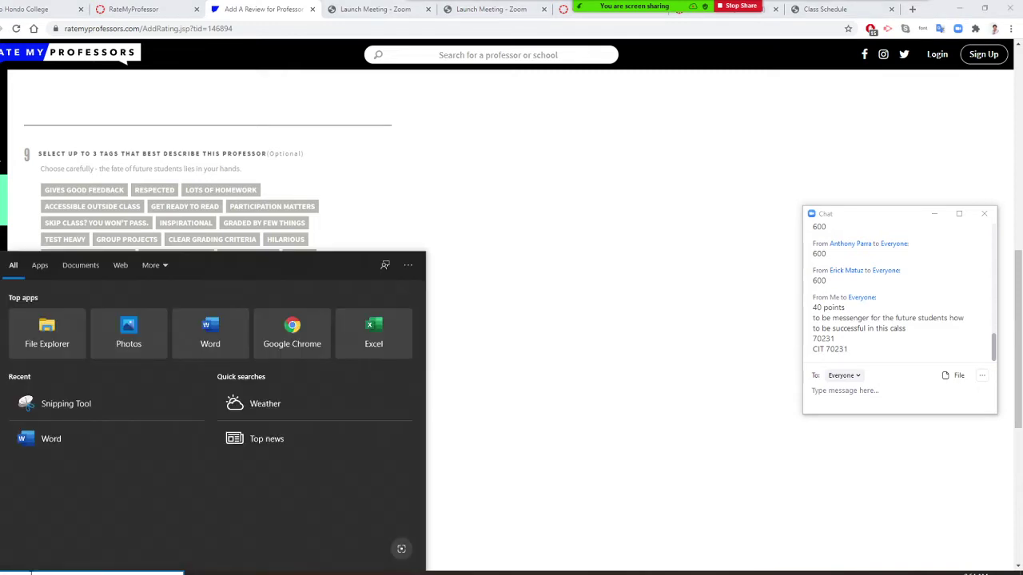
{"action": "type", "text": "sn"}
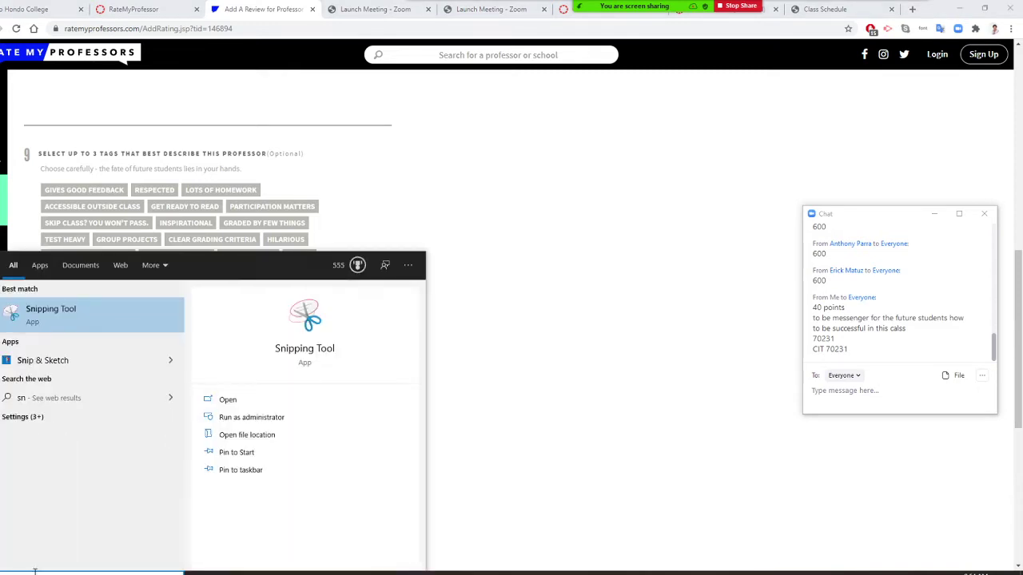
{"action": "left_click", "coordinate": [334, 348]}
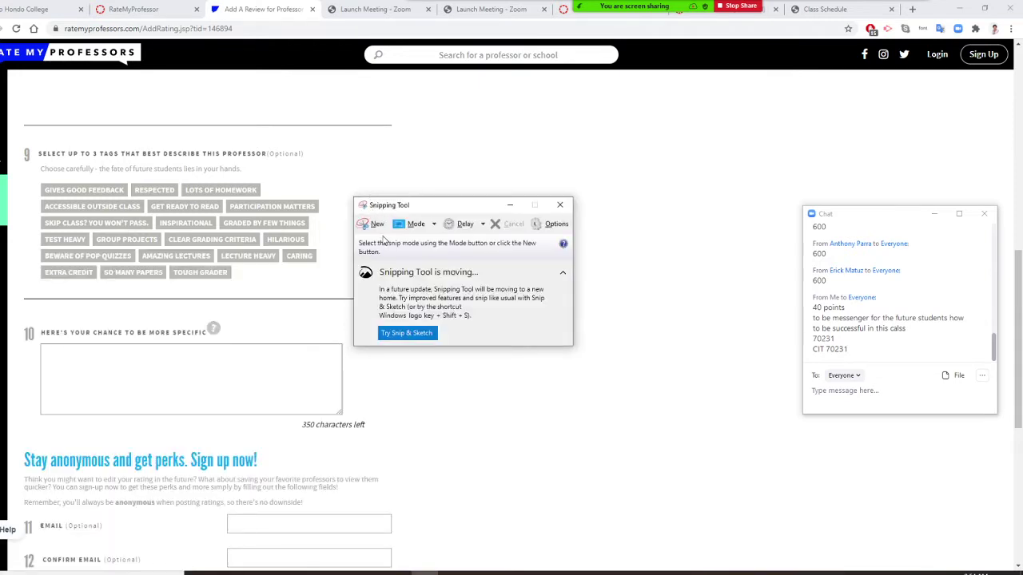
{"action": "left_click", "coordinate": [377, 224]}
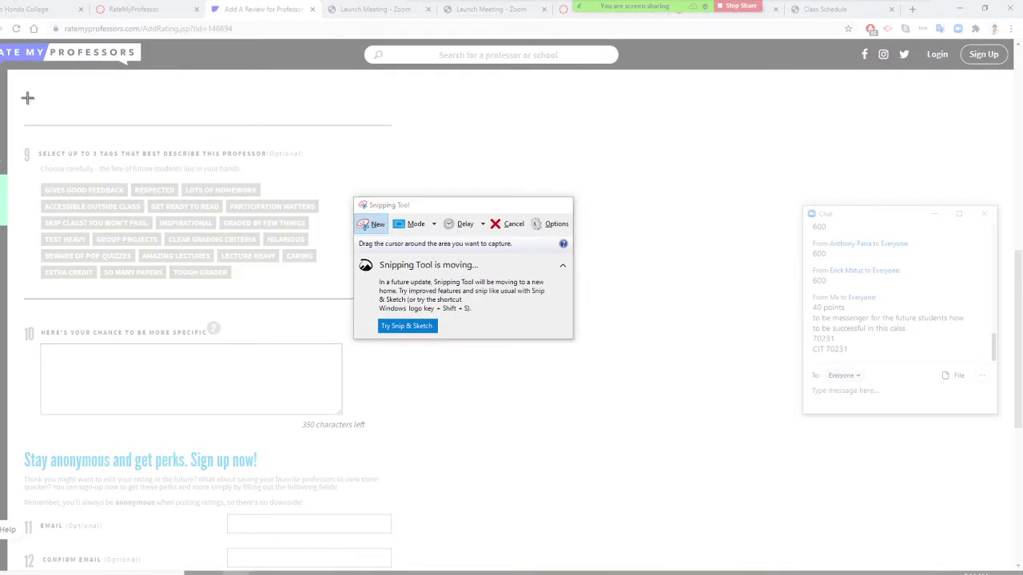
{"action": "left_click_drag", "start_coordinate": [17, 97], "coordinate": [474, 468]}
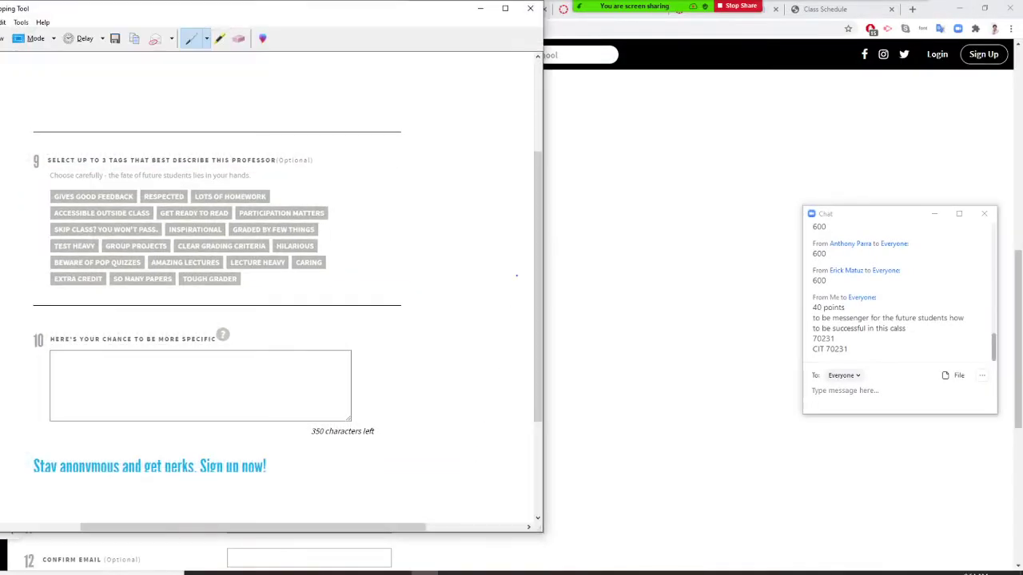
{"action": "left_click", "coordinate": [530, 9]}
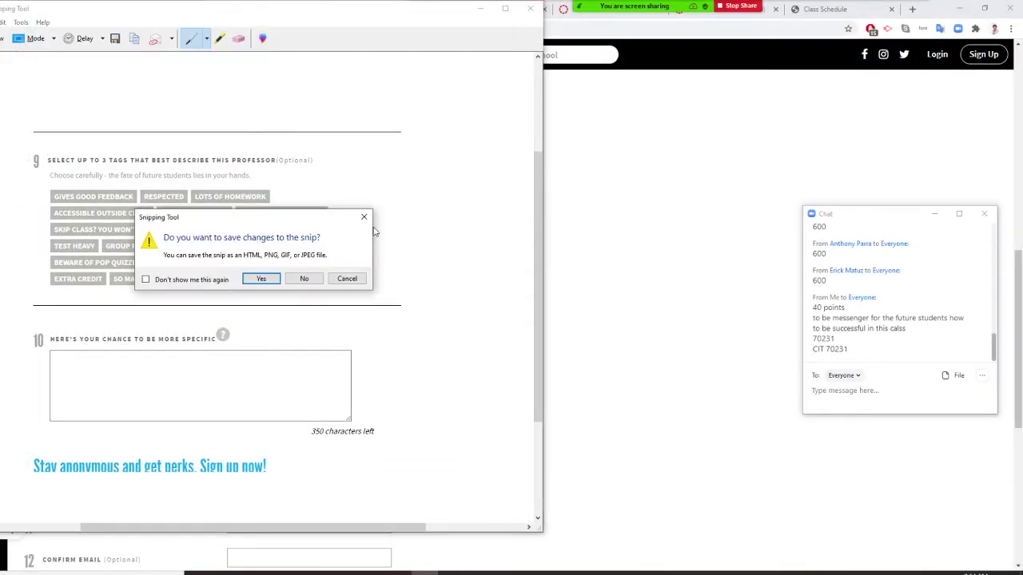
{"action": "left_click", "coordinate": [304, 283]}
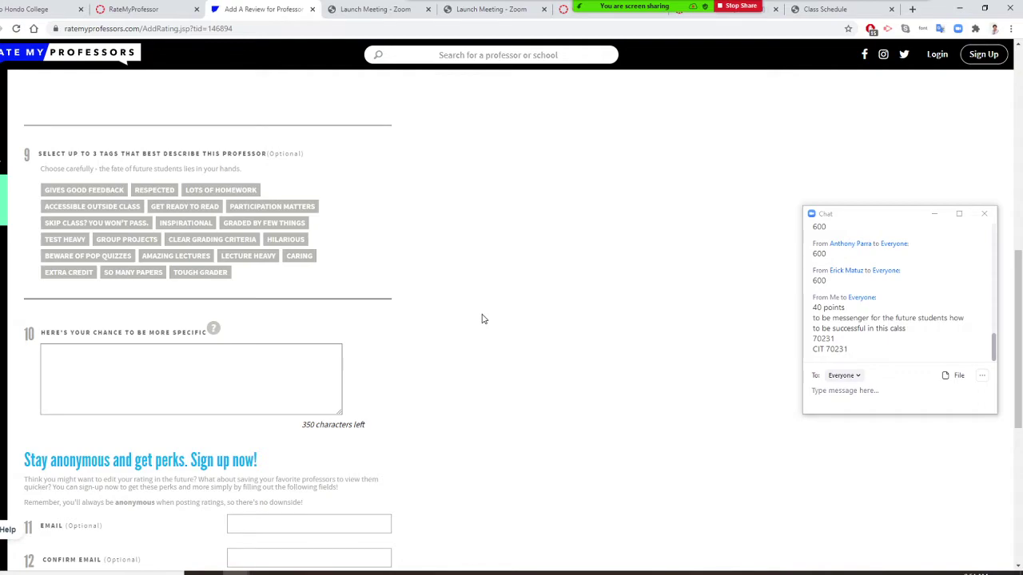
Step: Take a rectangular screen snip of the tags section, and close the rating page to return to the RateMyProfessor assignment
{"action": "key", "text": "super+shift+s"}
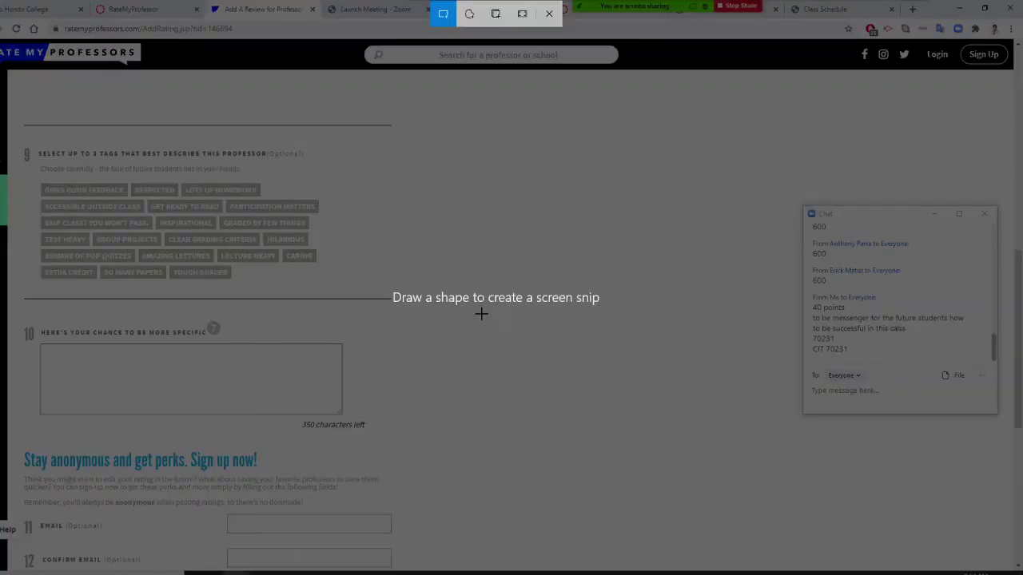
{"action": "left_click_drag", "start_coordinate": [61, 135], "coordinate": [371, 327]}
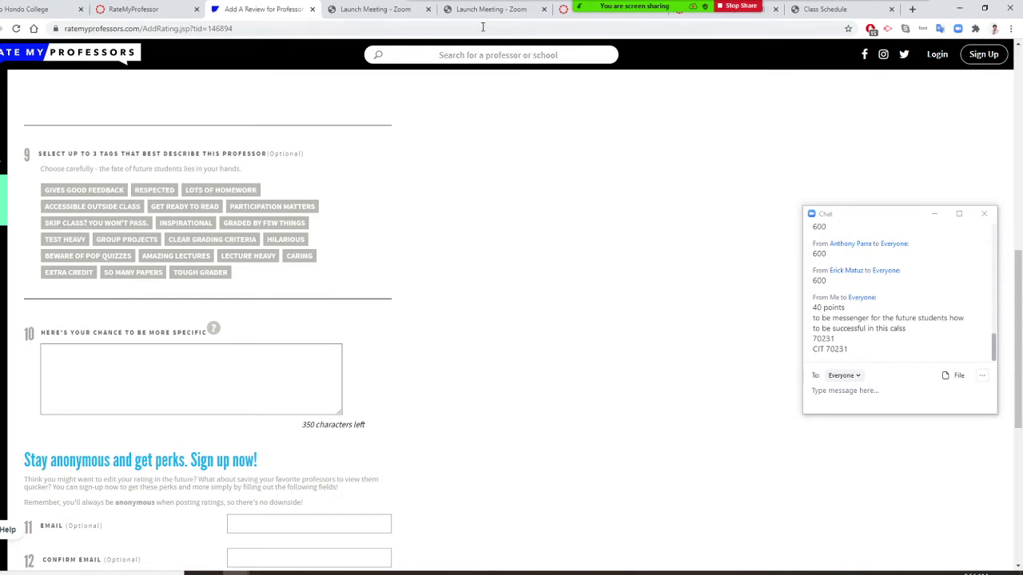
{"action": "left_click", "coordinate": [312, 9]}
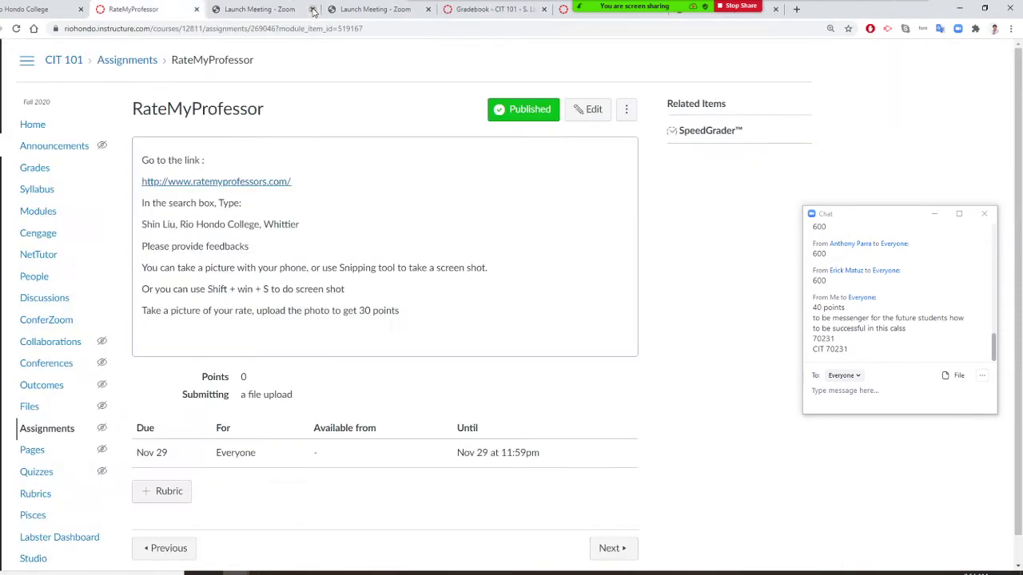
Step: Send "10:00 am" to Everyone in the Zoom chat
{"action": "left_click", "coordinate": [855, 396]}
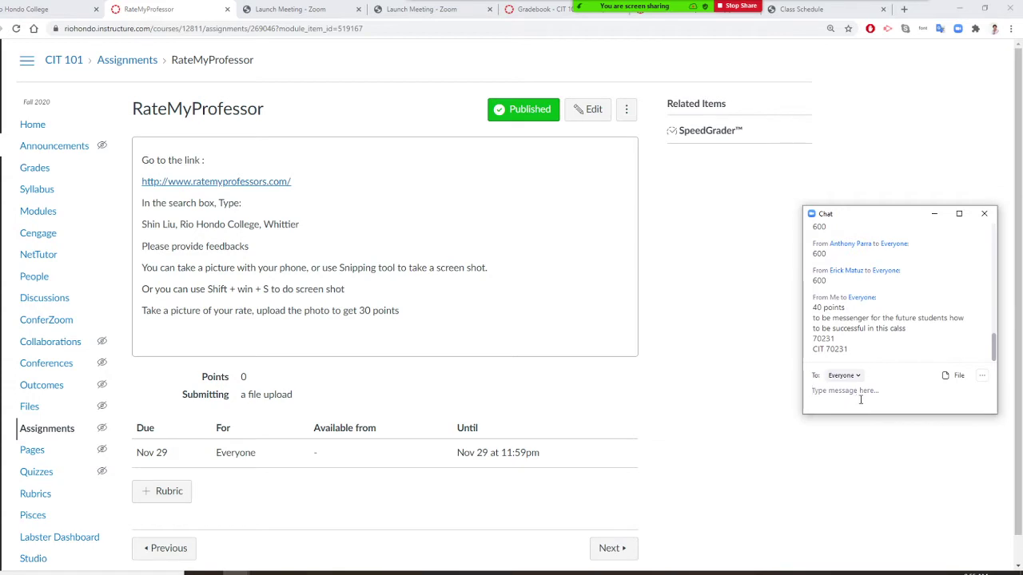
{"action": "type", "text": "10:00 am"}
{"action": "key", "text": "Return"}
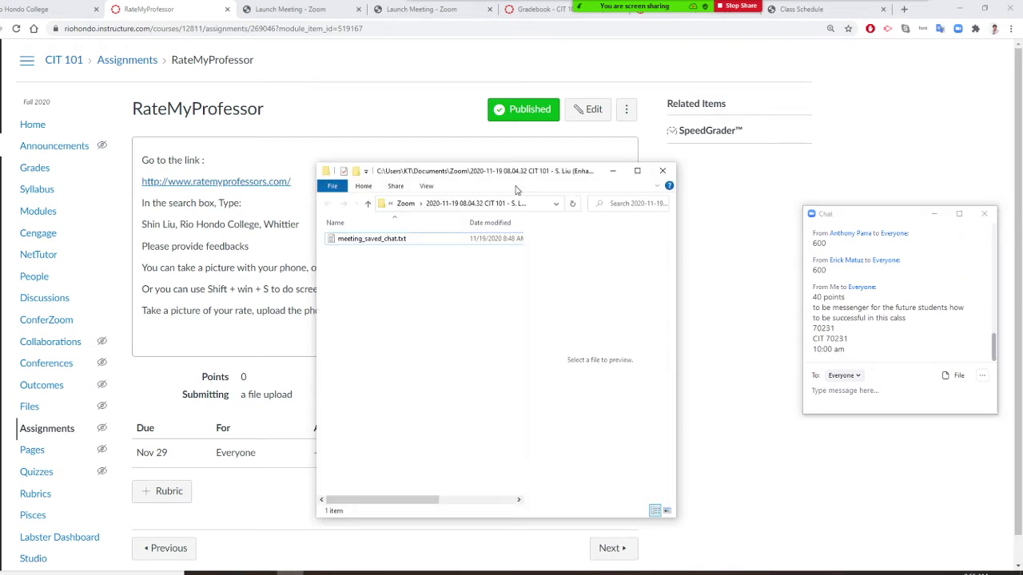
Step: Mute the microphone in the Zoom meeting
{"action": "left_click", "coordinate": [520, 11]}
{"action": "left_click", "coordinate": [456, 12]}
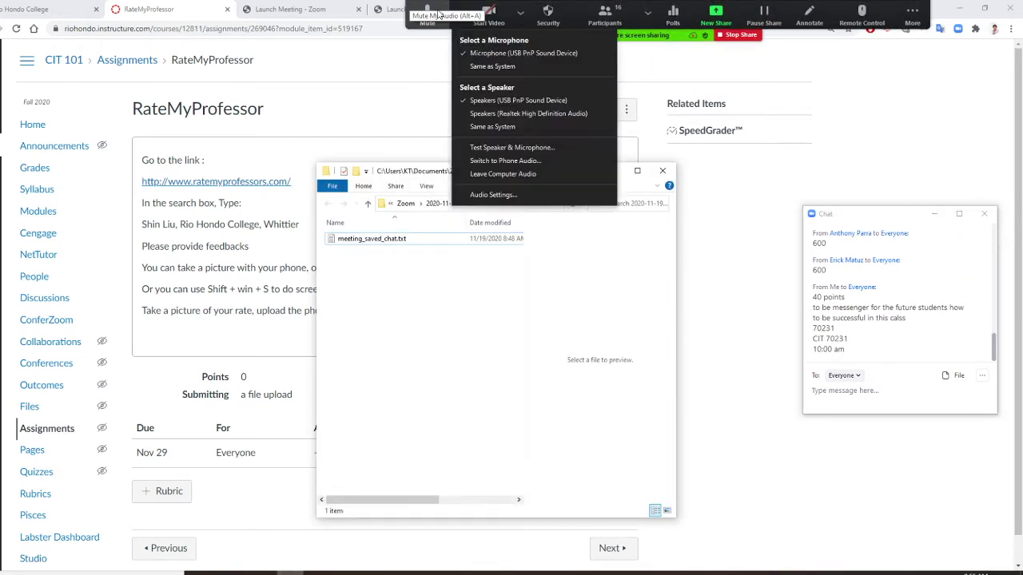
{"action": "left_click", "coordinate": [502, 76]}
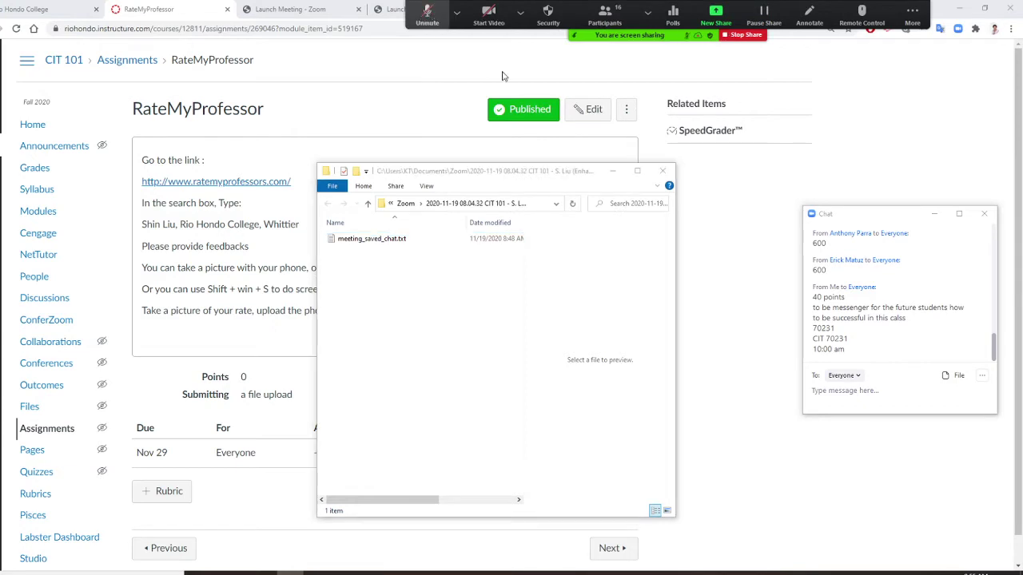
Step: Browse from the saved Zoom chat folder to the Videos folder under This PC
{"action": "left_click", "coordinate": [637, 171]}
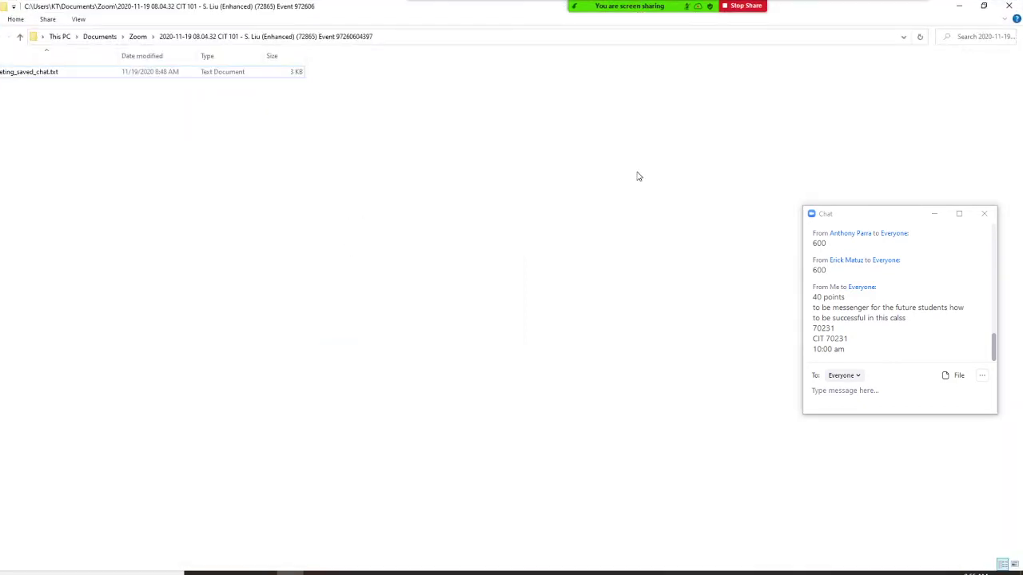
{"action": "left_click", "coordinate": [59, 37]}
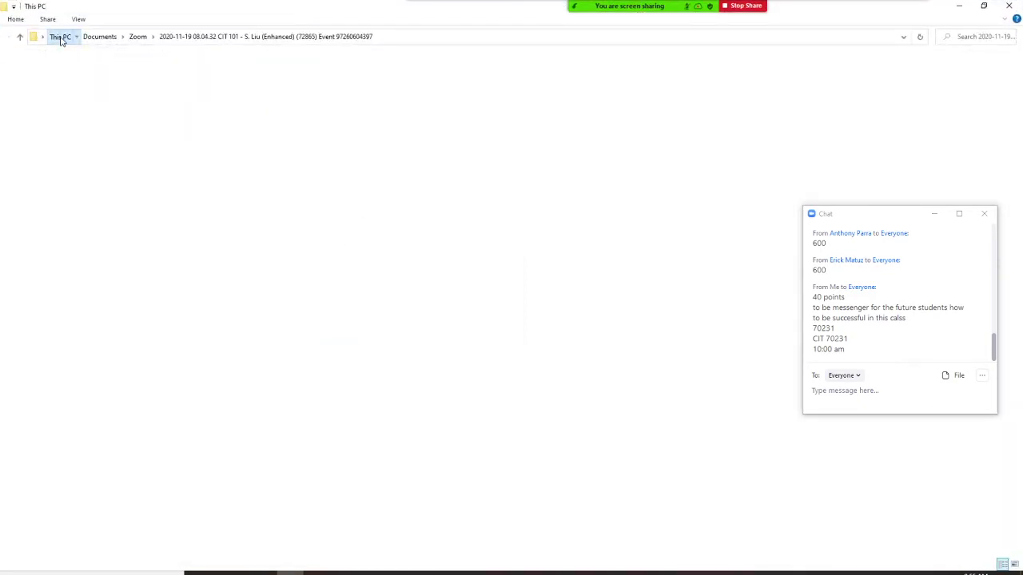
{"action": "left_click", "coordinate": [983, 5]}
{"action": "scroll", "coordinate": [436, 388], "scroll_direction": "down", "scroll_amount": 1}
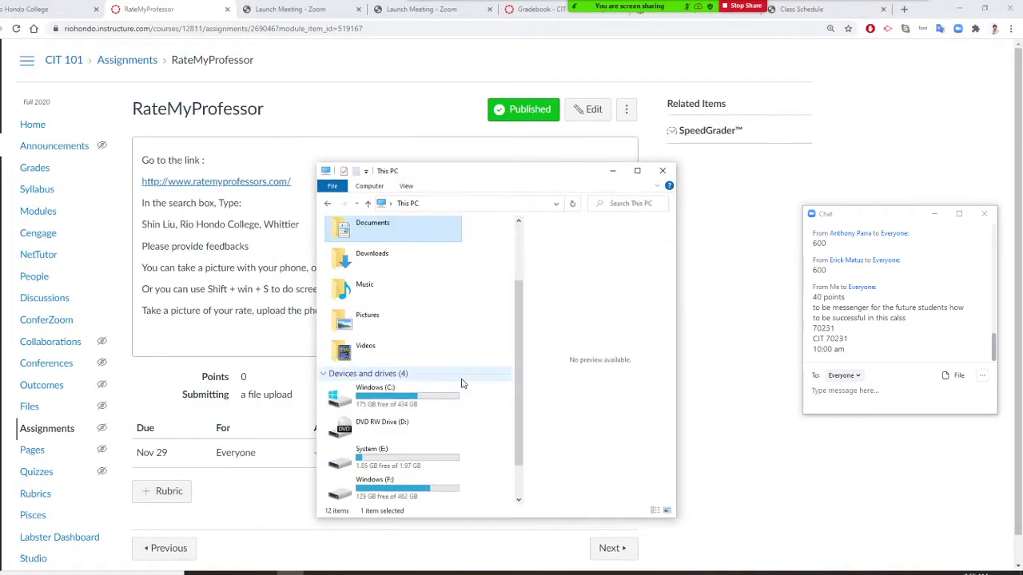
{"action": "left_click", "coordinate": [368, 349]}
{"action": "double_click", "coordinate": [367, 349]}
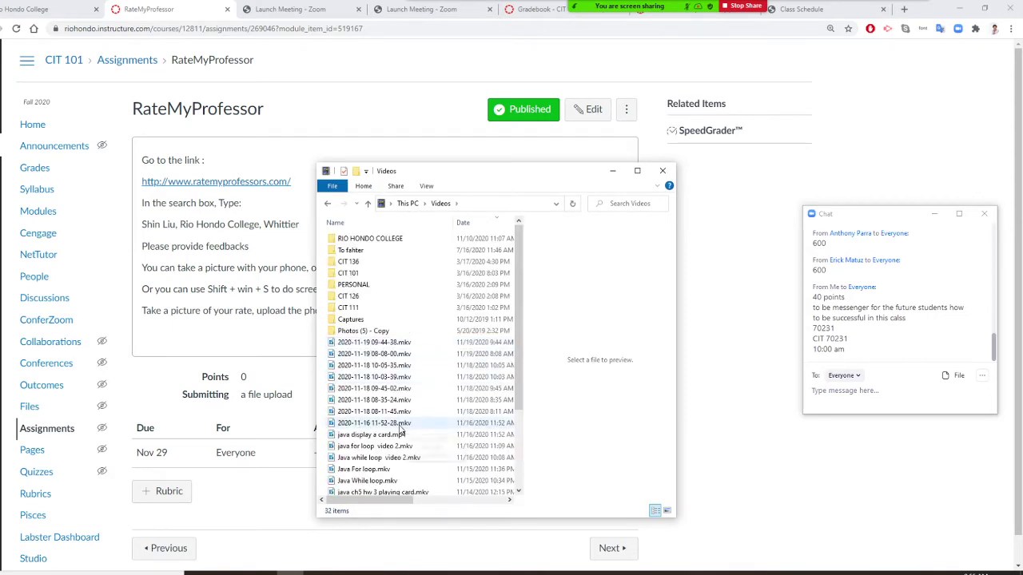
{"action": "double_click", "coordinate": [401, 428]}
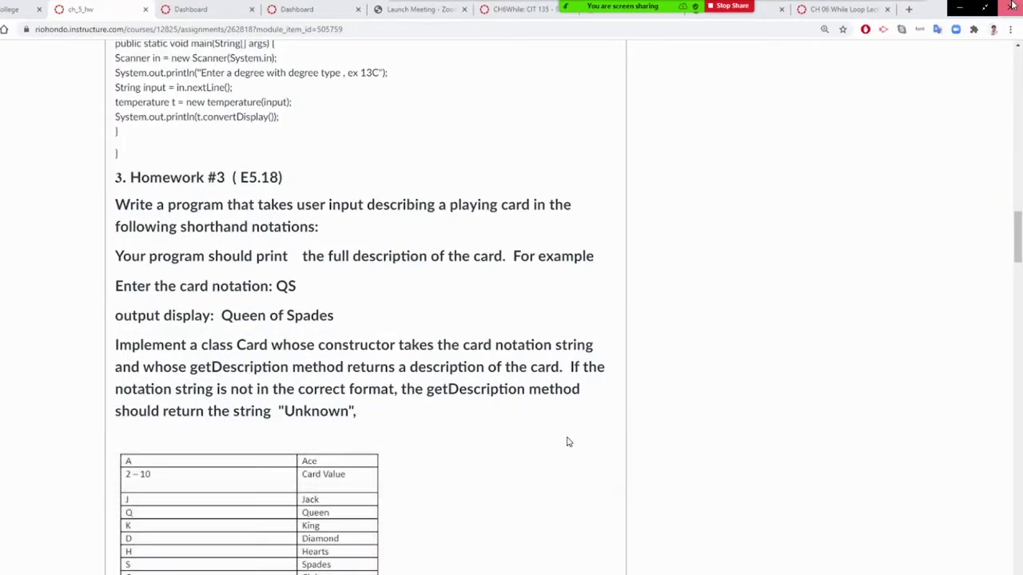
{"action": "left_click", "coordinate": [1013, 5]}
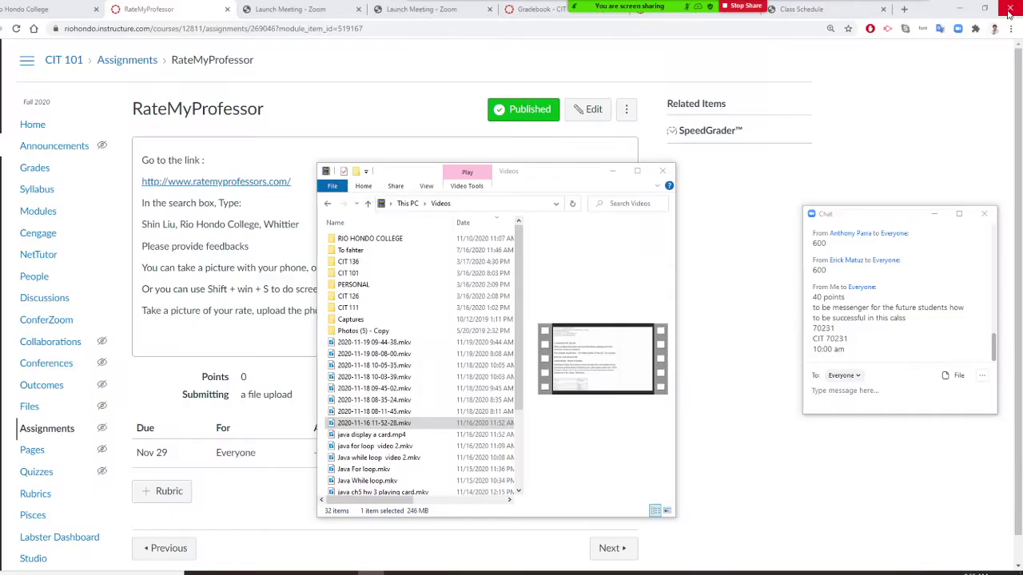
{"action": "double_click", "coordinate": [404, 401]}
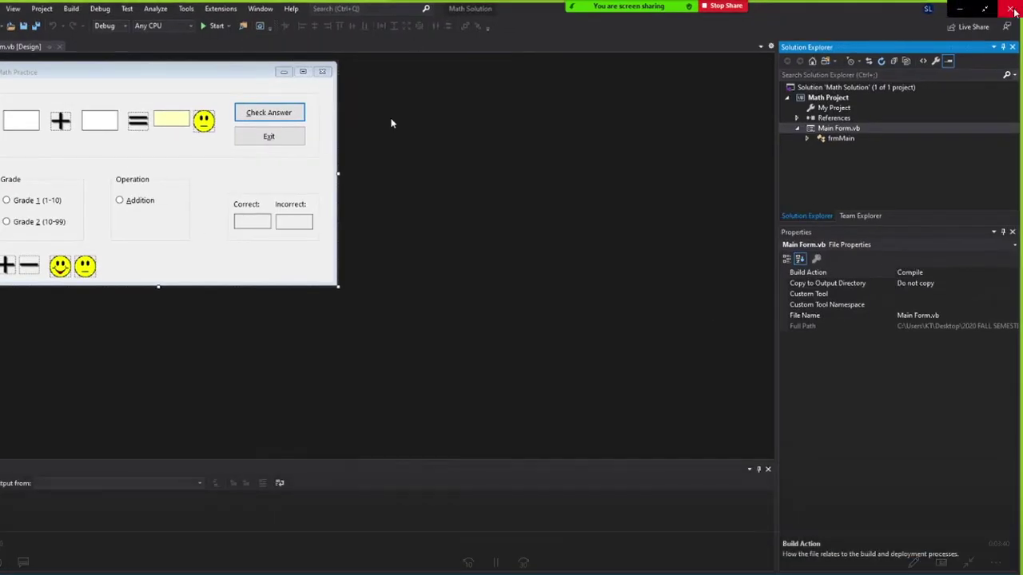
{"action": "left_click", "coordinate": [1014, 10]}
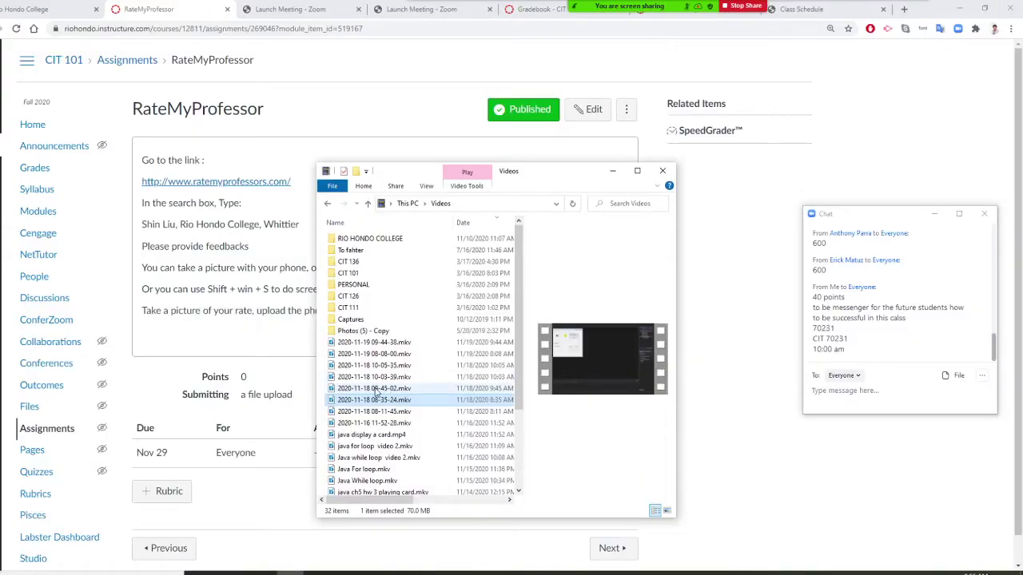
{"action": "double_click", "coordinate": [388, 378]}
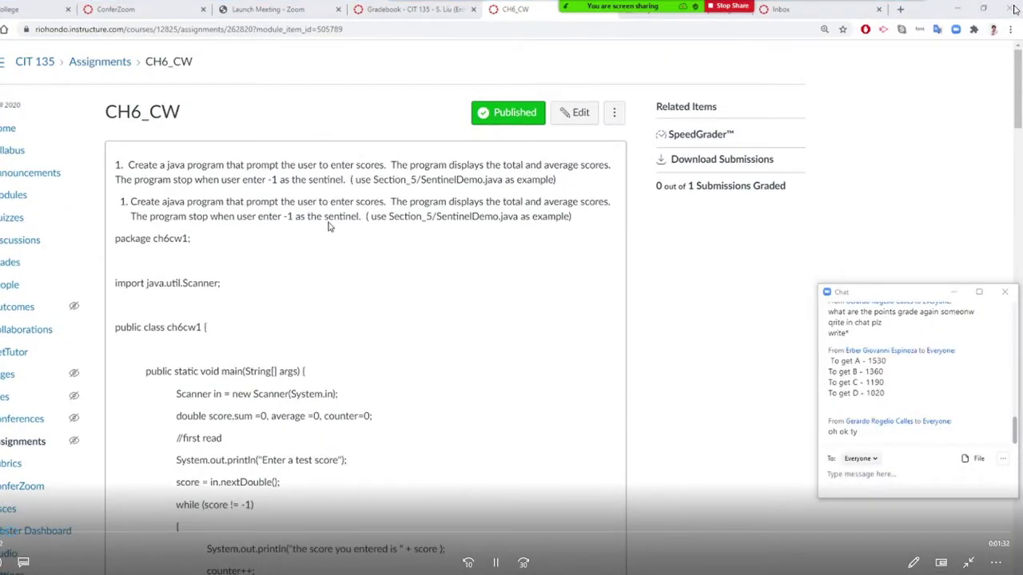
{"action": "left_click", "coordinate": [1009, 11]}
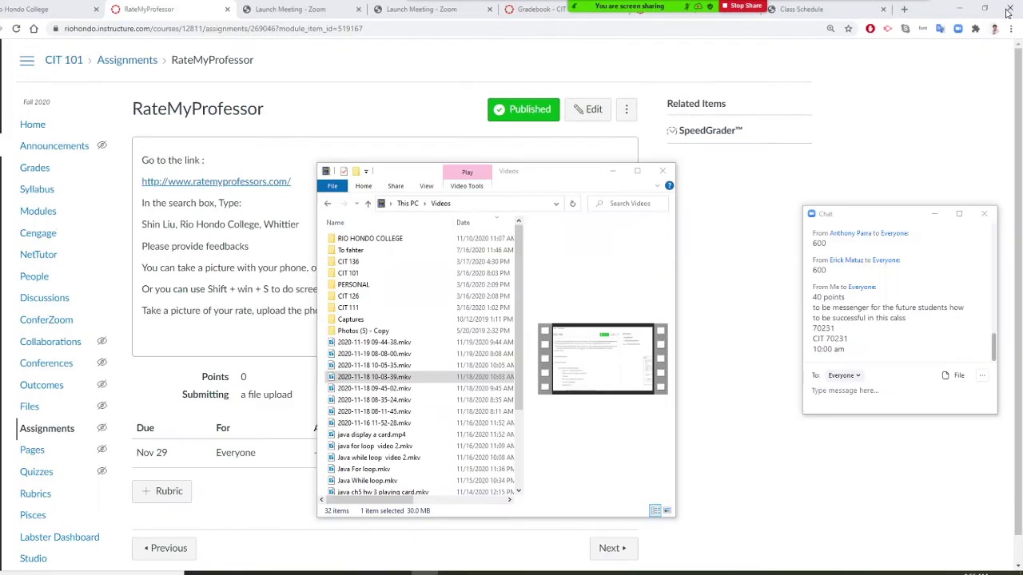
{"action": "left_click", "coordinate": [391, 366]}
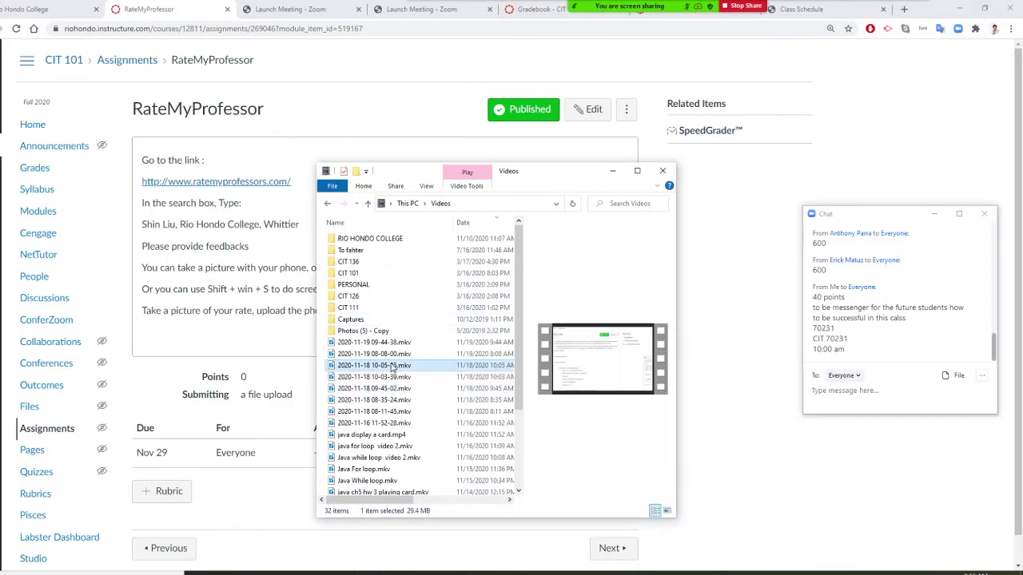
{"action": "double_click", "coordinate": [391, 366]}
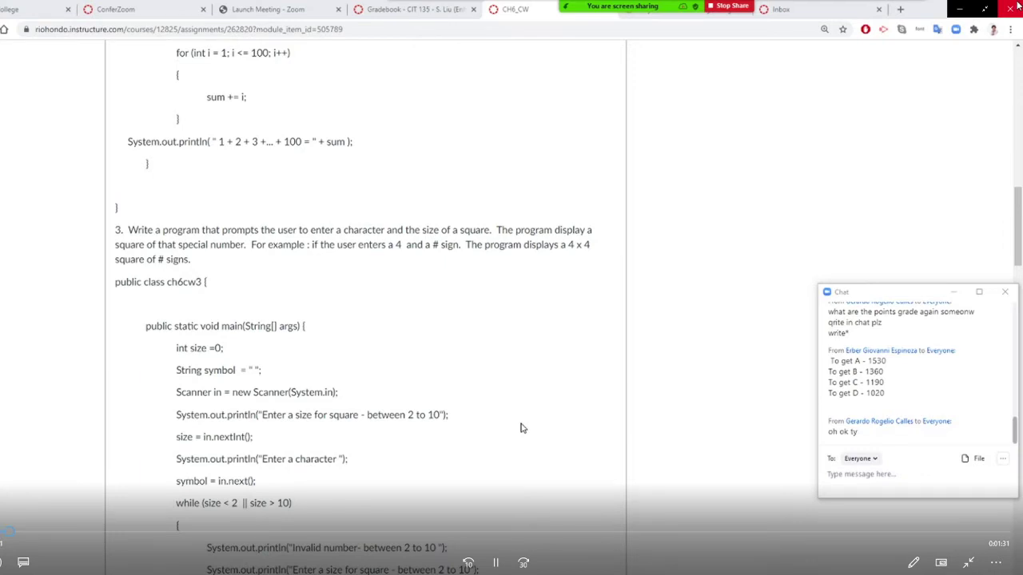
{"action": "left_click", "coordinate": [1011, 8]}
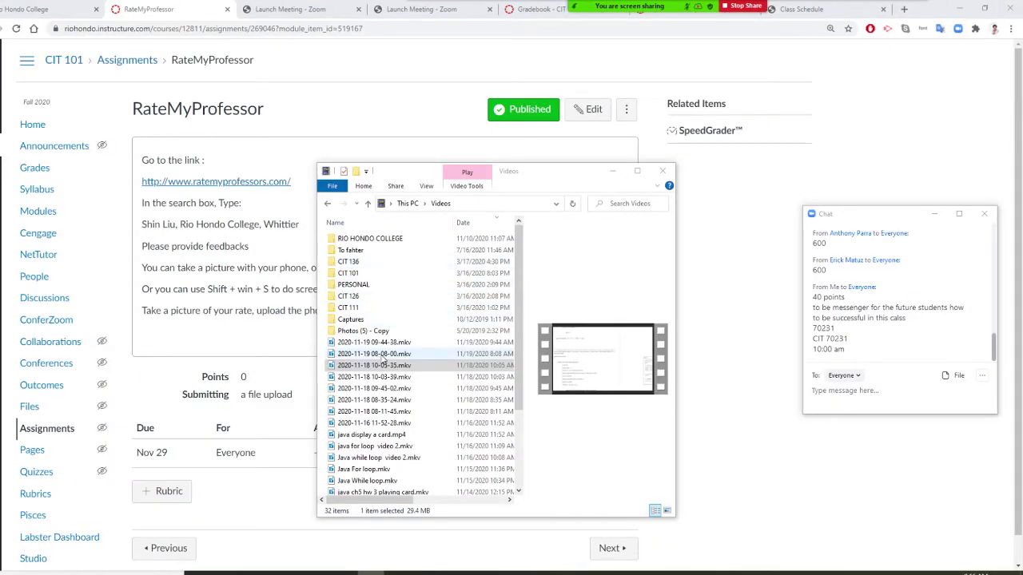
{"action": "double_click", "coordinate": [382, 355]}
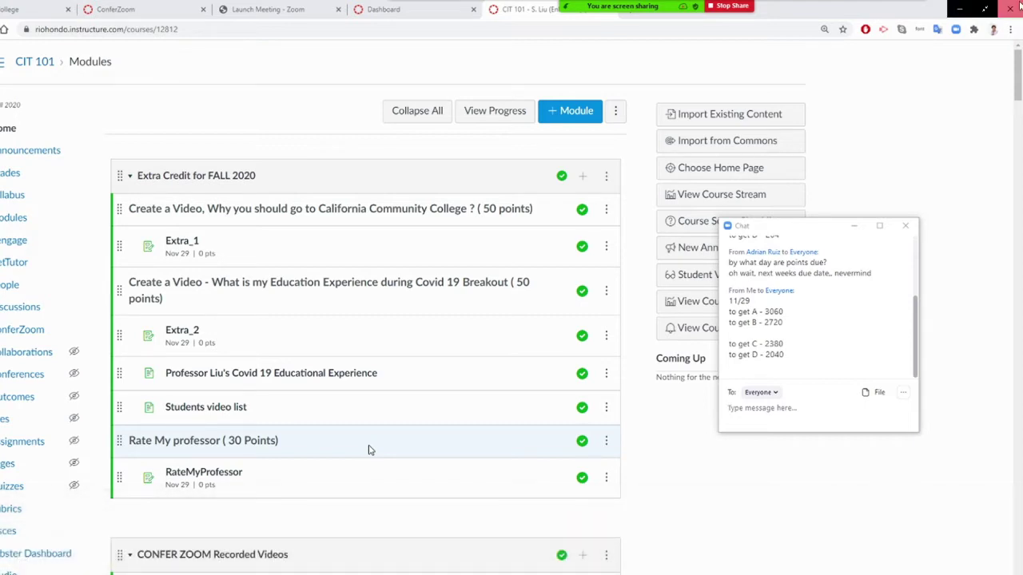
{"action": "left_click", "coordinate": [1017, 8]}
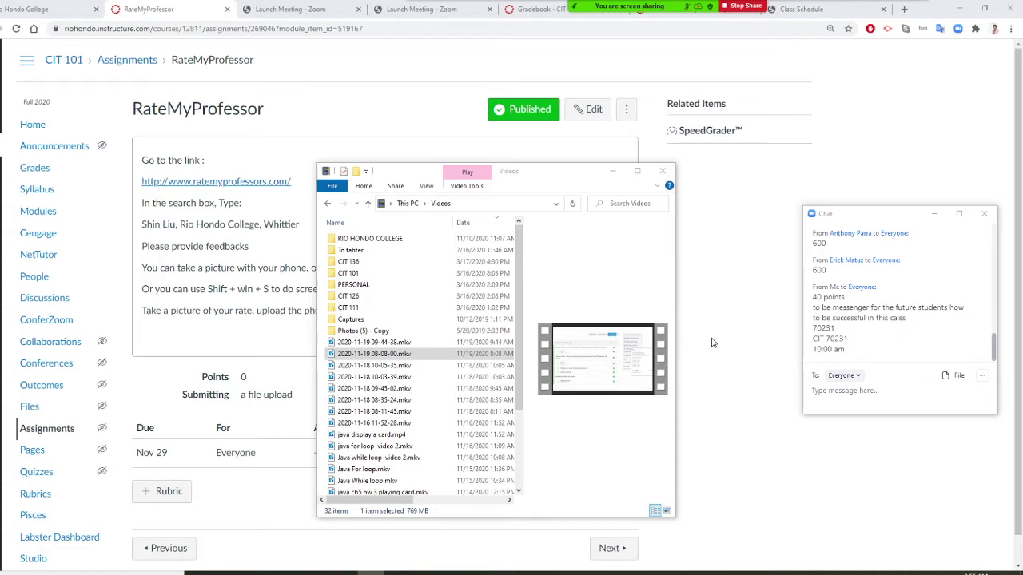
{"action": "double_click", "coordinate": [379, 429]}
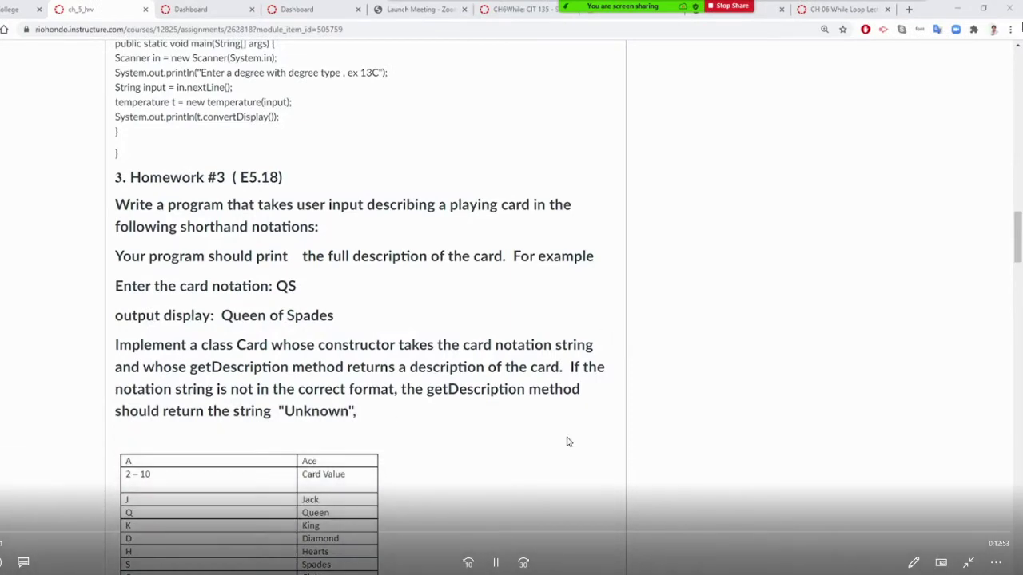
{"action": "left_click", "coordinate": [1009, 8]}
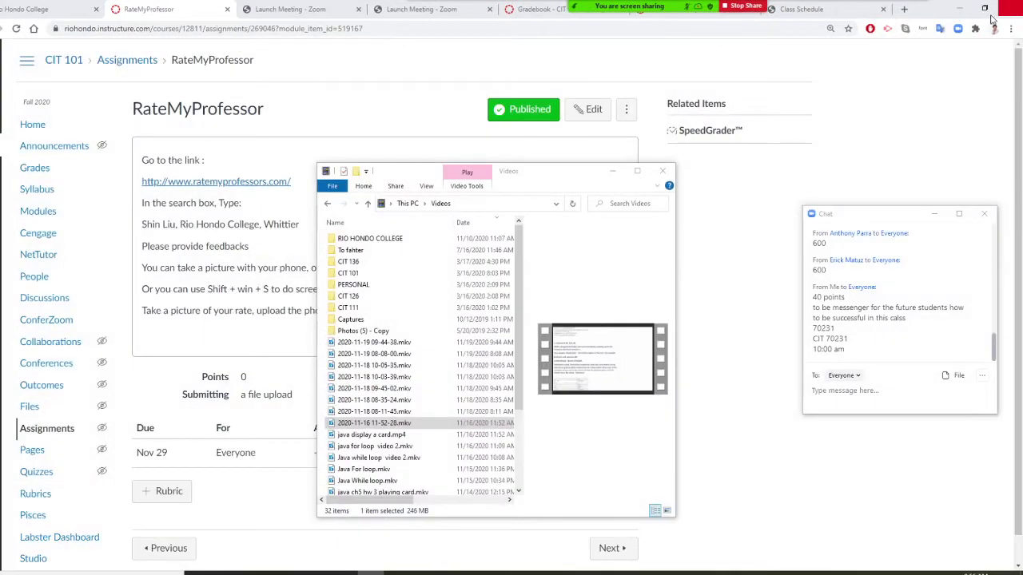
{"action": "left_click", "coordinate": [397, 401]}
{"action": "double_click", "coordinate": [397, 399]}
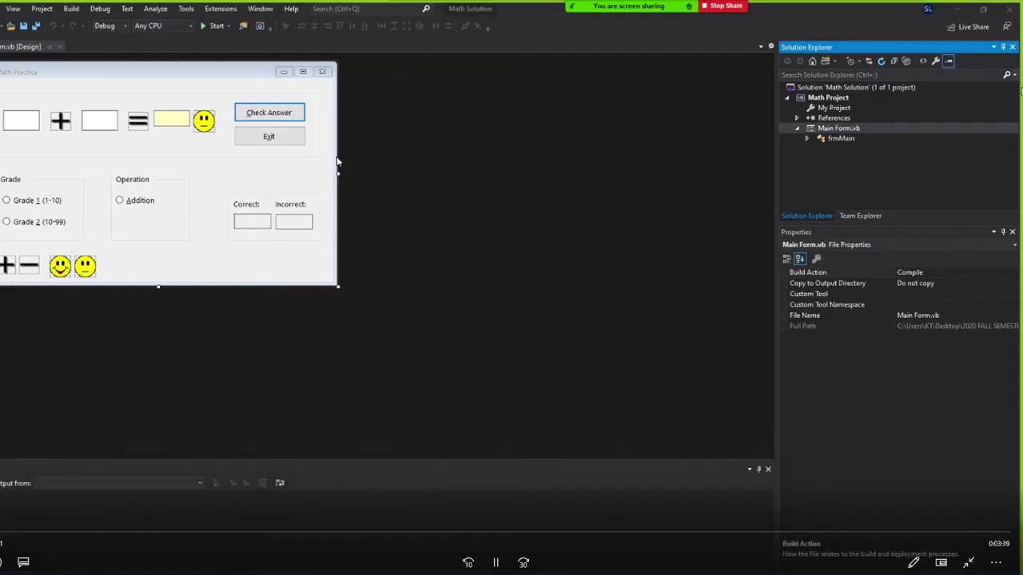
{"action": "left_click", "coordinate": [1010, 8]}
{"action": "left_click", "coordinate": [390, 411]}
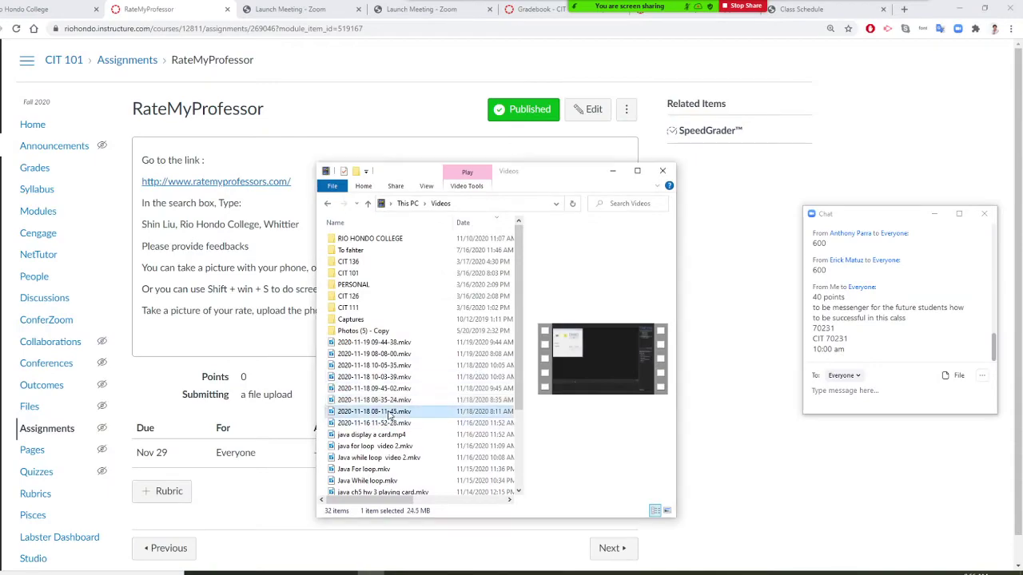
{"action": "double_click", "coordinate": [390, 412]}
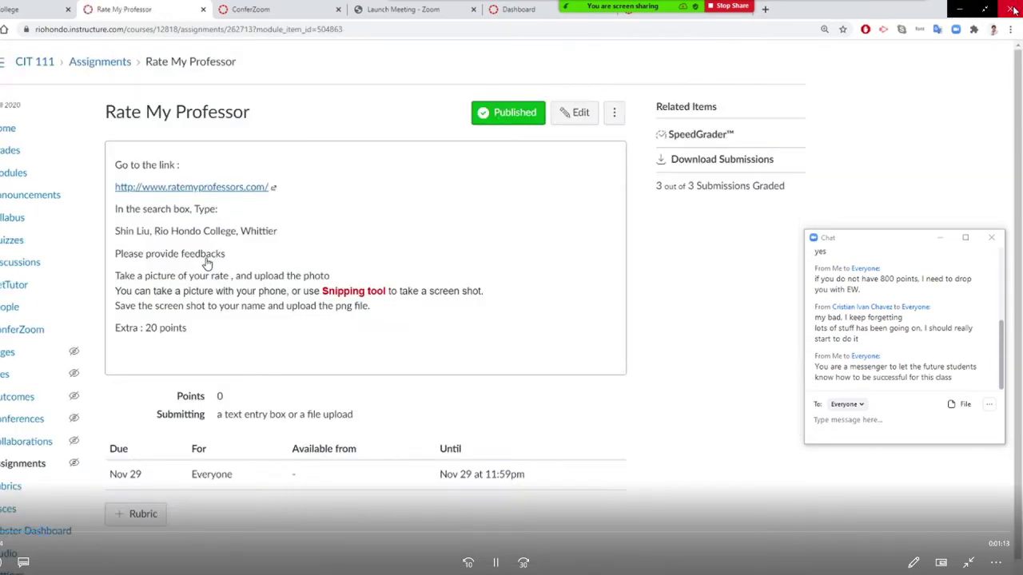
{"action": "left_click", "coordinate": [1008, 9]}
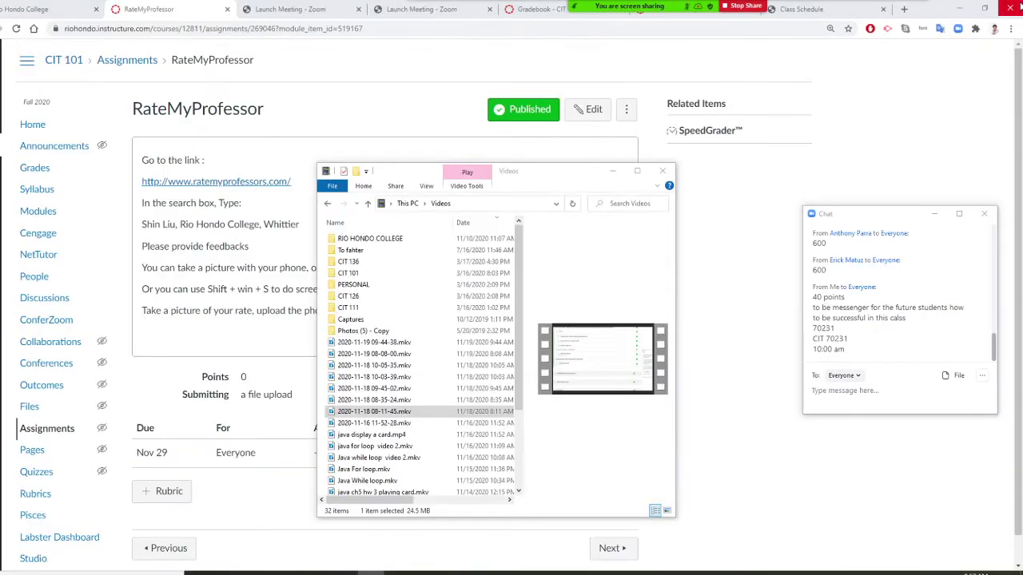
{"action": "left_click", "coordinate": [400, 414]}
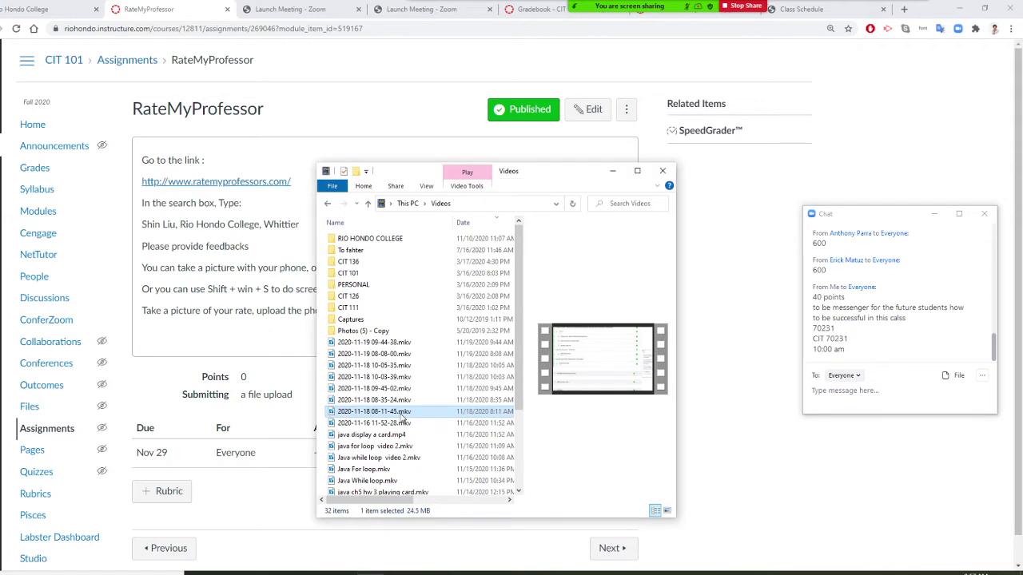
{"action": "double_click", "coordinate": [401, 413]}
{"action": "right_click", "coordinate": [399, 412]}
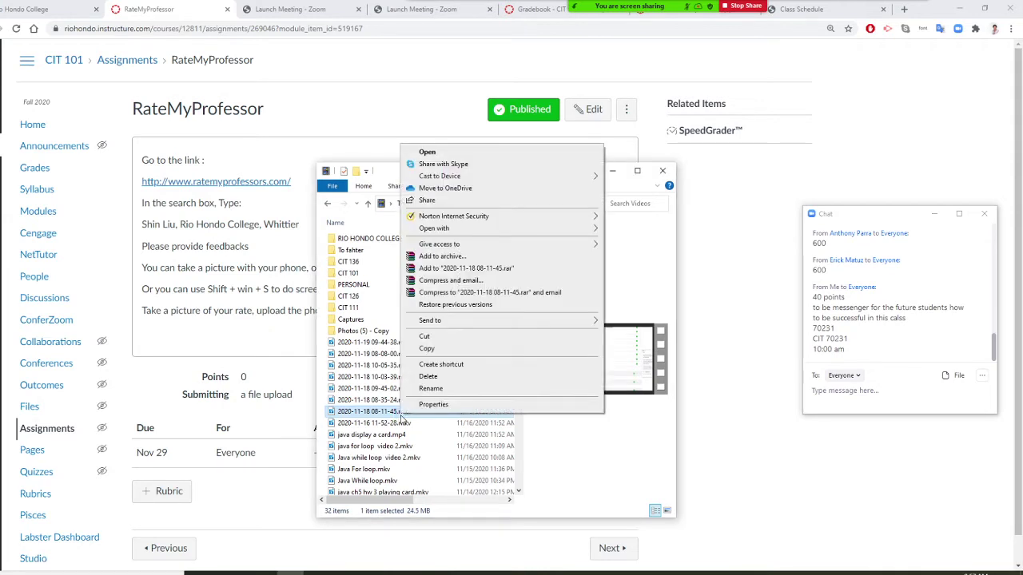
{"action": "left_click", "coordinate": [438, 391]}
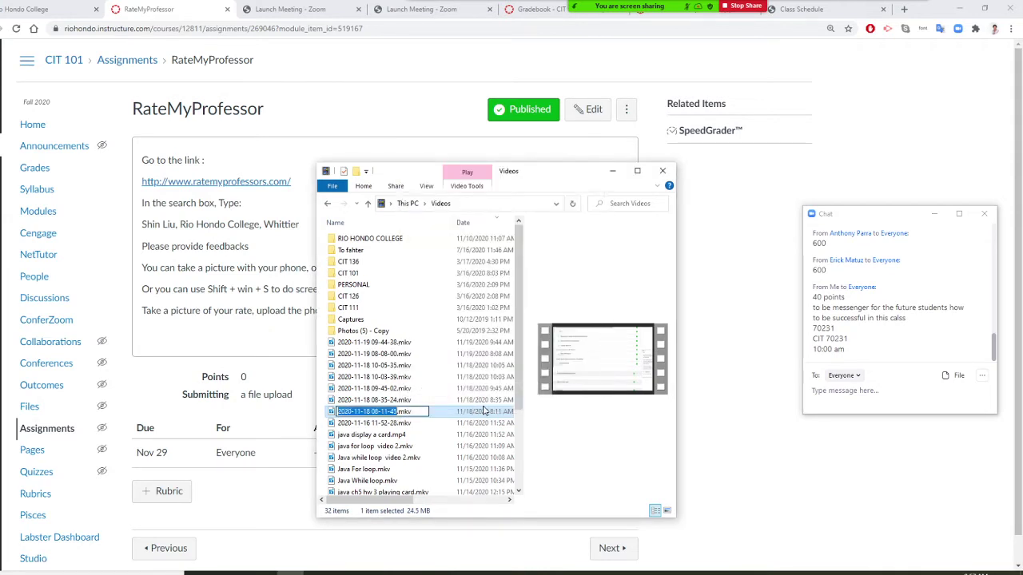
{"action": "type", "text": "Rate"}
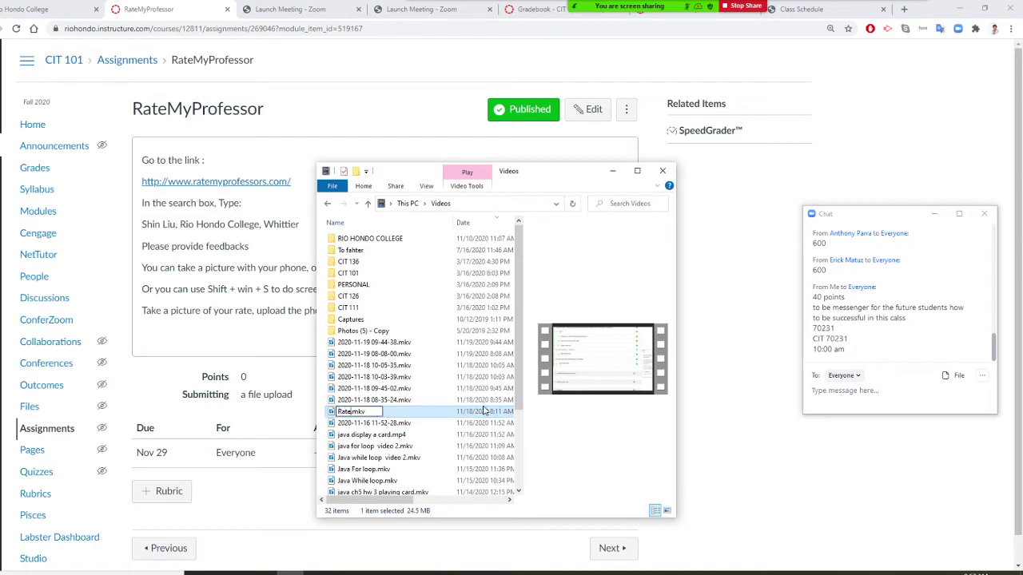
{"action": "key", "text": "BackSpace"}
{"action": "key", "text": "BackSpace"}
{"action": "type", "text": "How to do Rate My"}
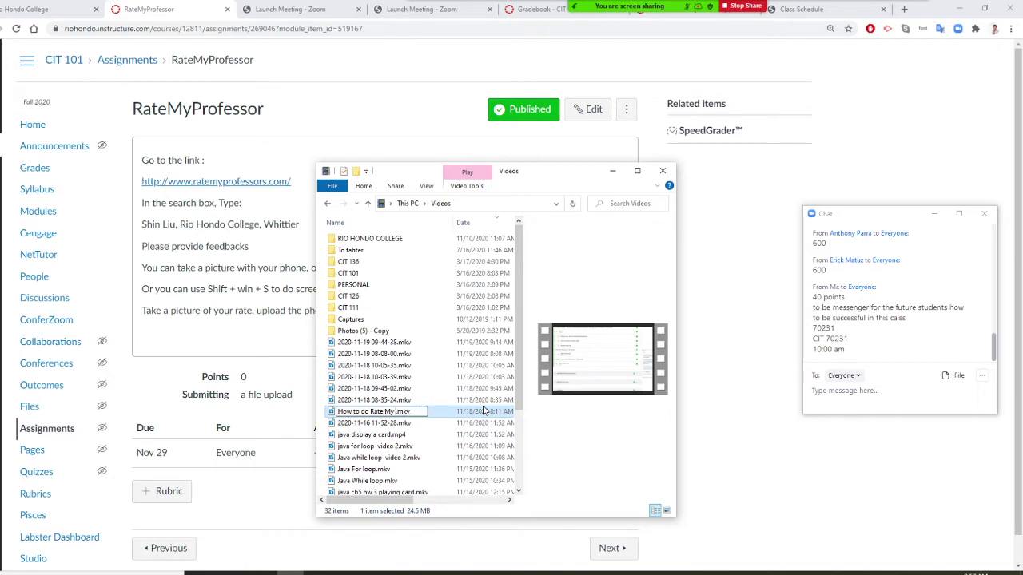
{"action": "type", "text": " professor"}
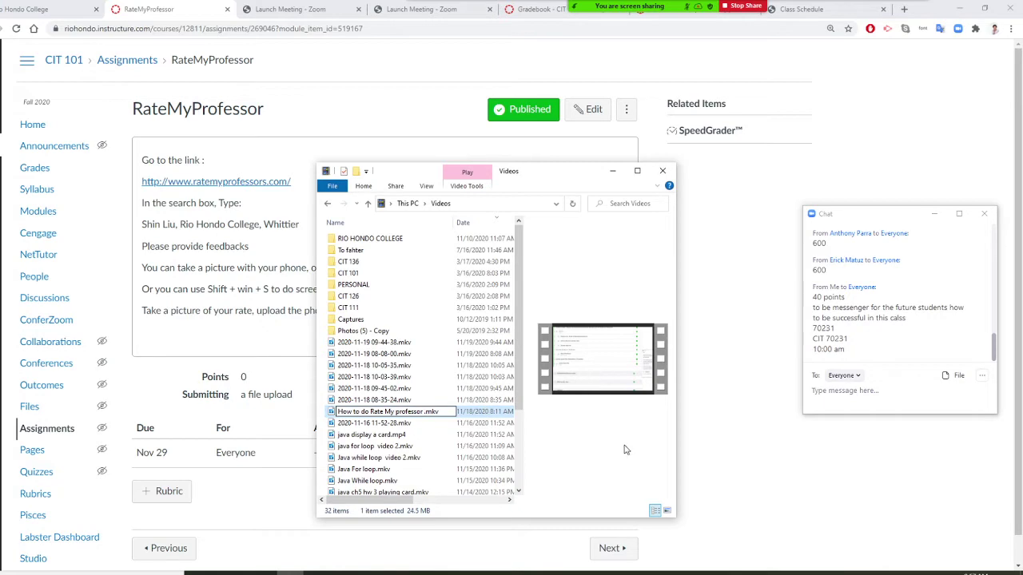
{"action": "key", "text": "Return"}
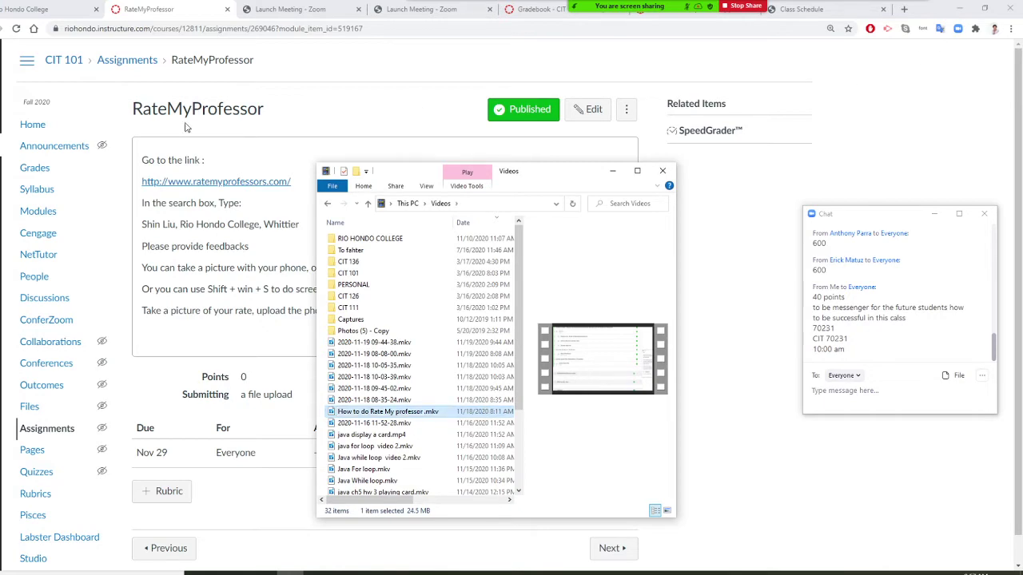
Step: Stop the Zoom screen share and open YouTube in a new browser tab
{"action": "left_click", "coordinate": [904, 9]}
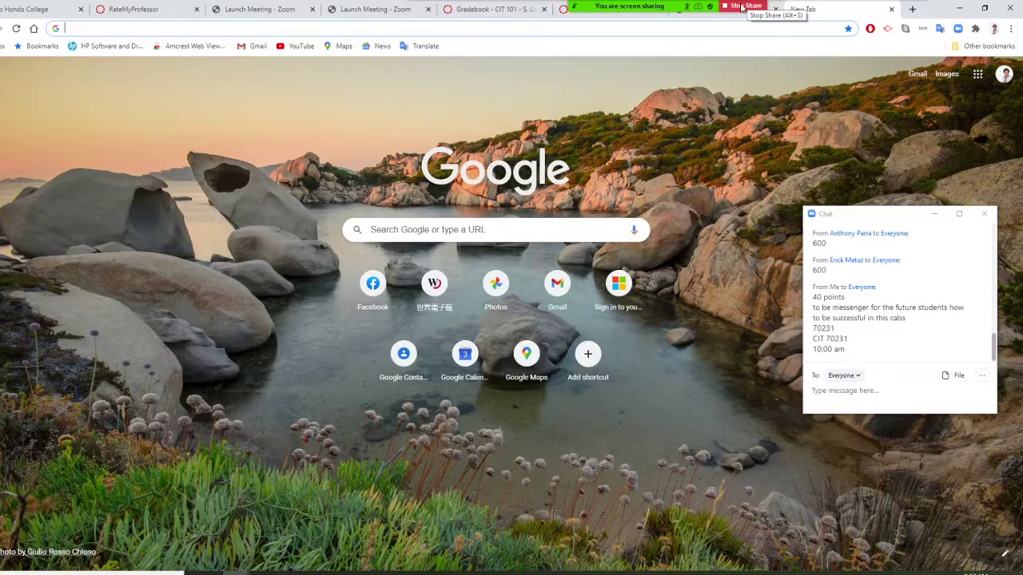
{"action": "left_click", "coordinate": [748, 5]}
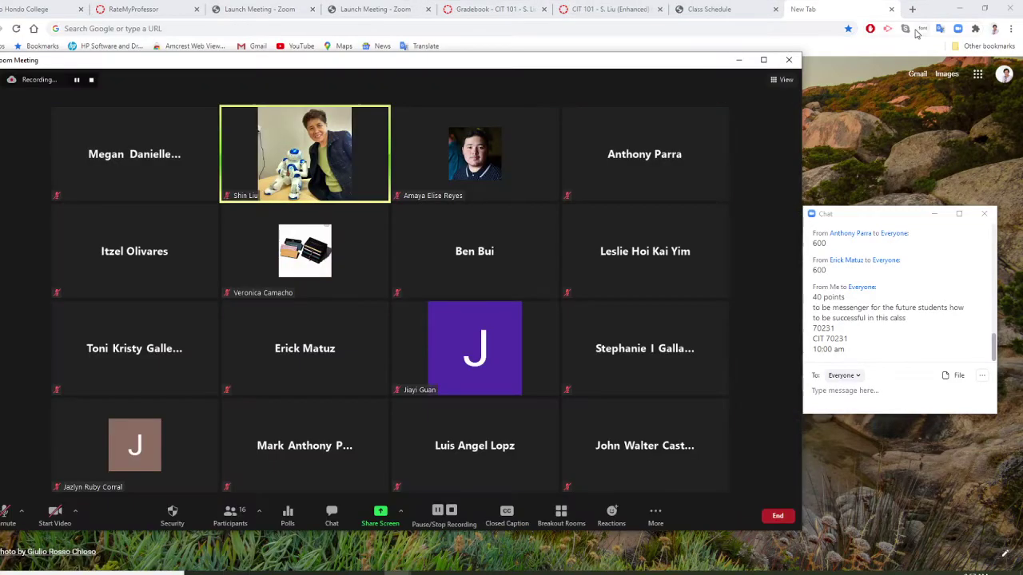
{"action": "left_click", "coordinate": [912, 9]}
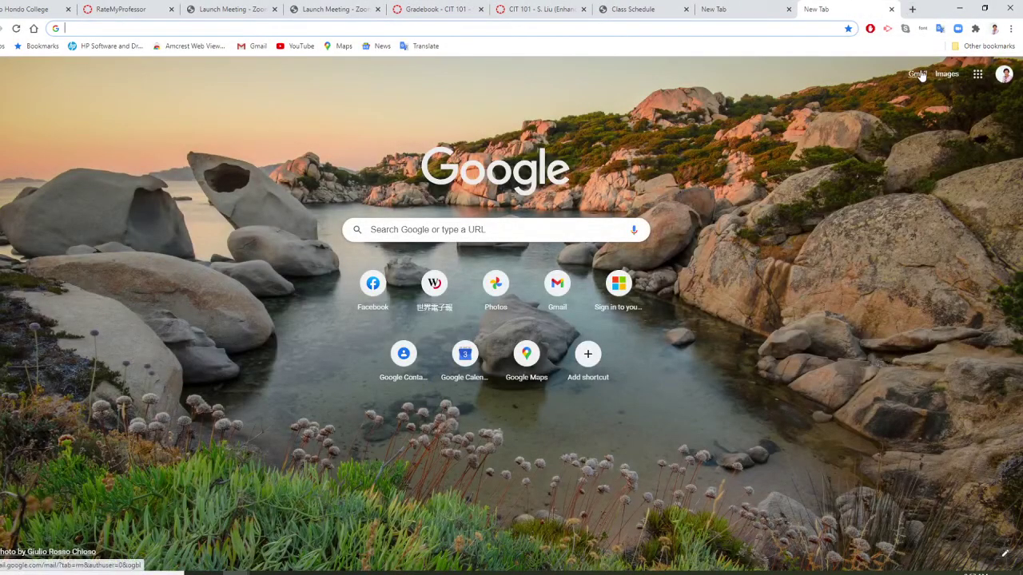
{"action": "left_click", "coordinate": [978, 80]}
{"action": "left_click", "coordinate": [979, 80]}
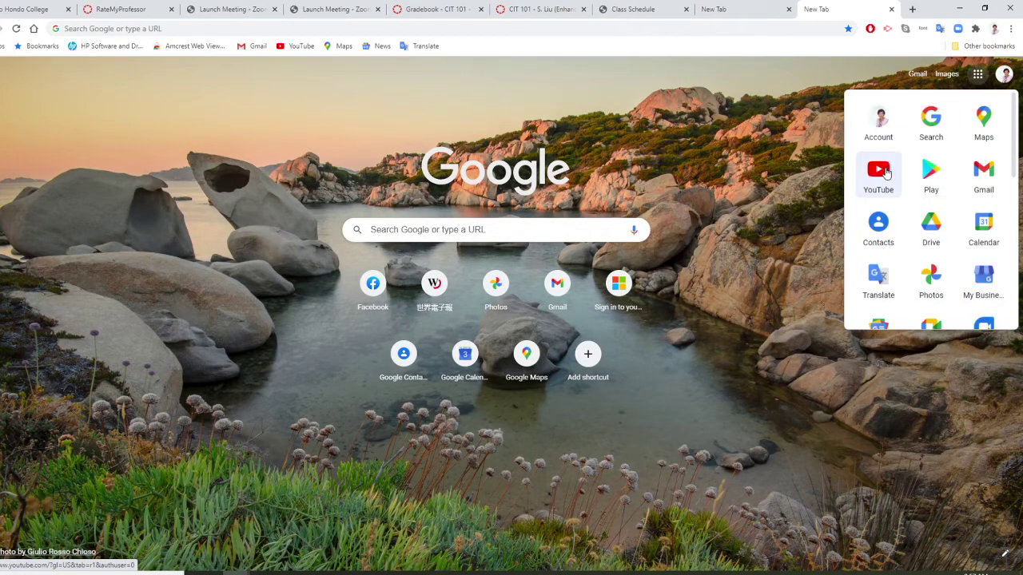
{"action": "left_click", "coordinate": [880, 173]}
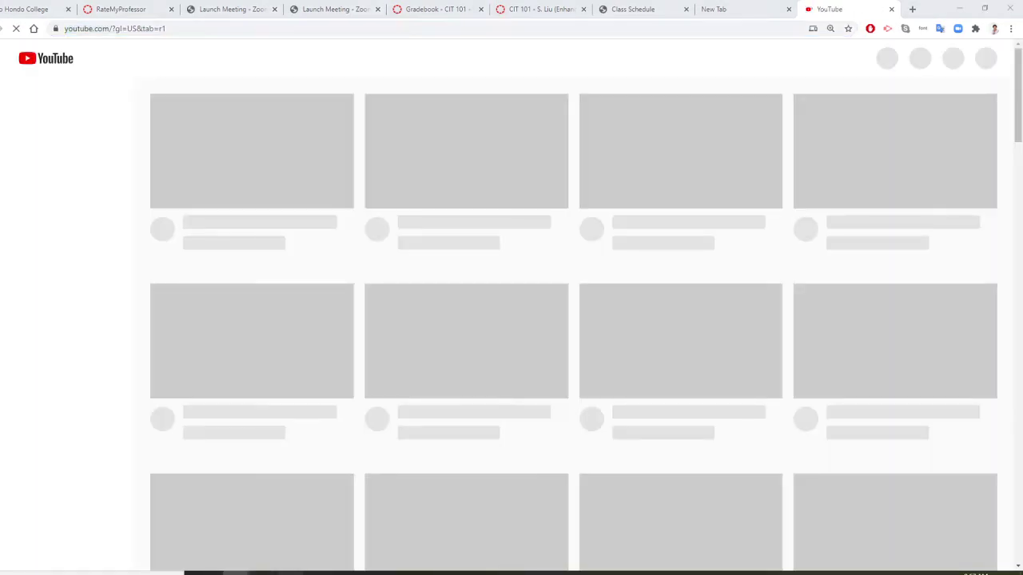
Step: Start a YouTube video upload and add the recording "How to do Rate My professor .mkv" from the Videos folder
{"action": "key", "text": "alt+Tab"}
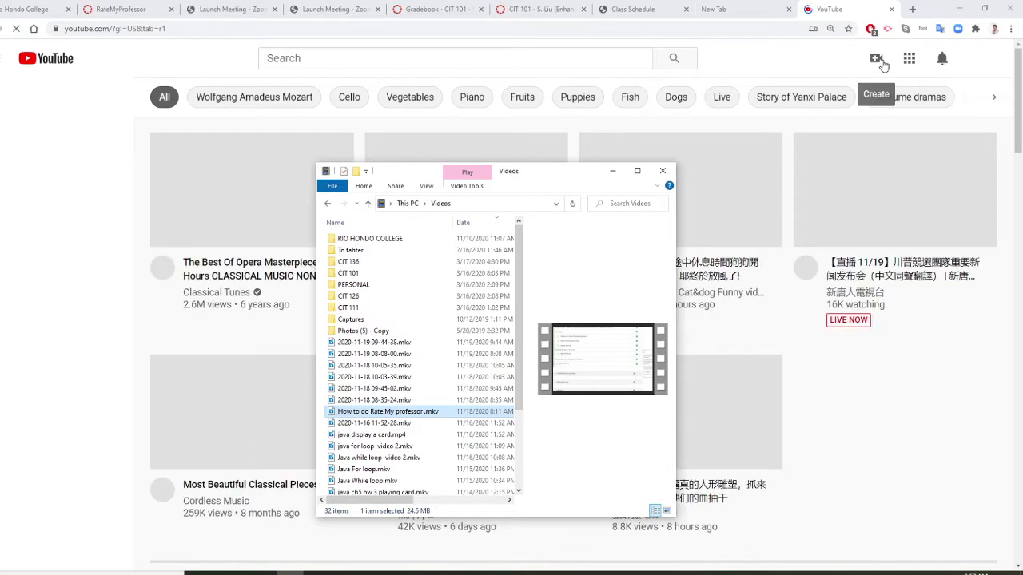
{"action": "left_click", "coordinate": [877, 60]}
{"action": "left_click", "coordinate": [876, 60]}
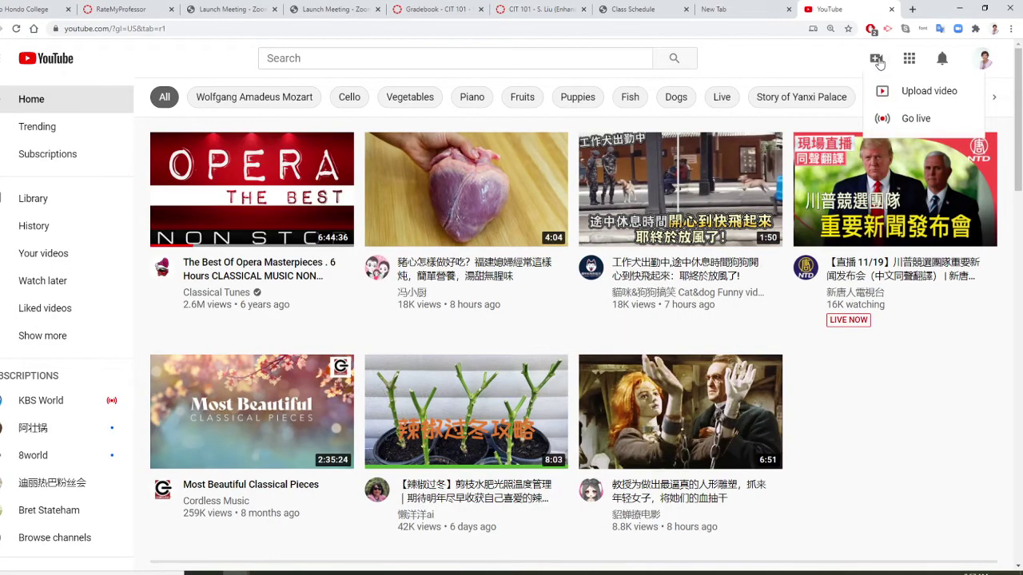
{"action": "left_click", "coordinate": [911, 91]}
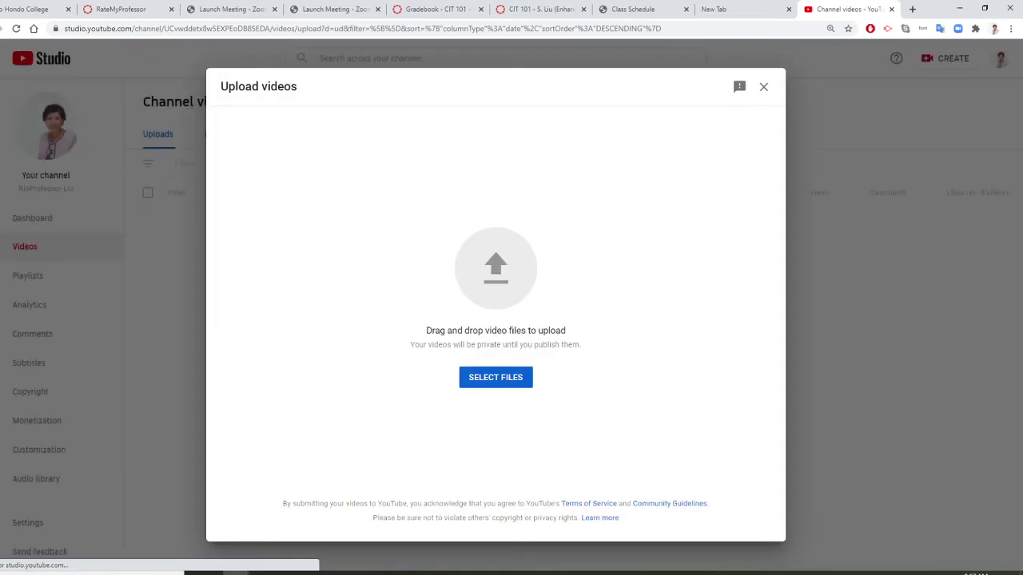
{"action": "left_click", "coordinate": [289, 572]}
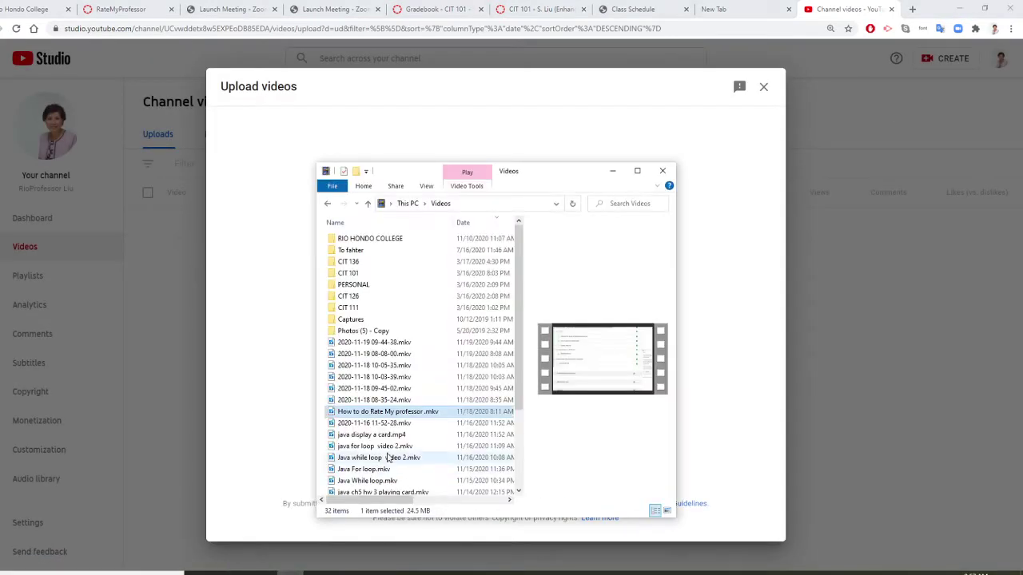
{"action": "left_click_drag", "start_coordinate": [396, 413], "coordinate": [711, 425]}
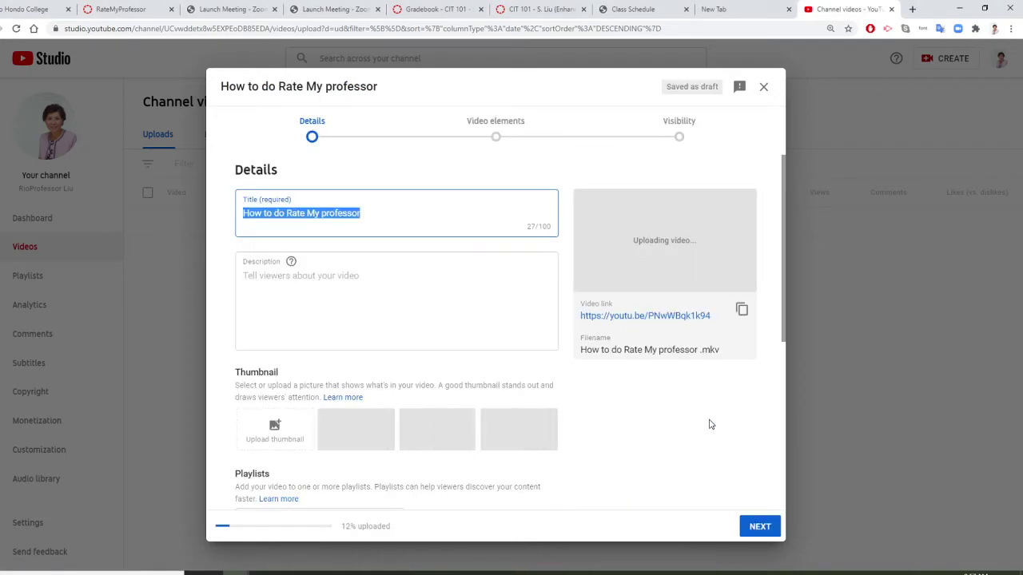
Step: Keep the suggested video title and enter "Rio Hondo College," as the video description
{"action": "left_click", "coordinate": [388, 212]}
{"action": "left_click", "coordinate": [290, 287]}
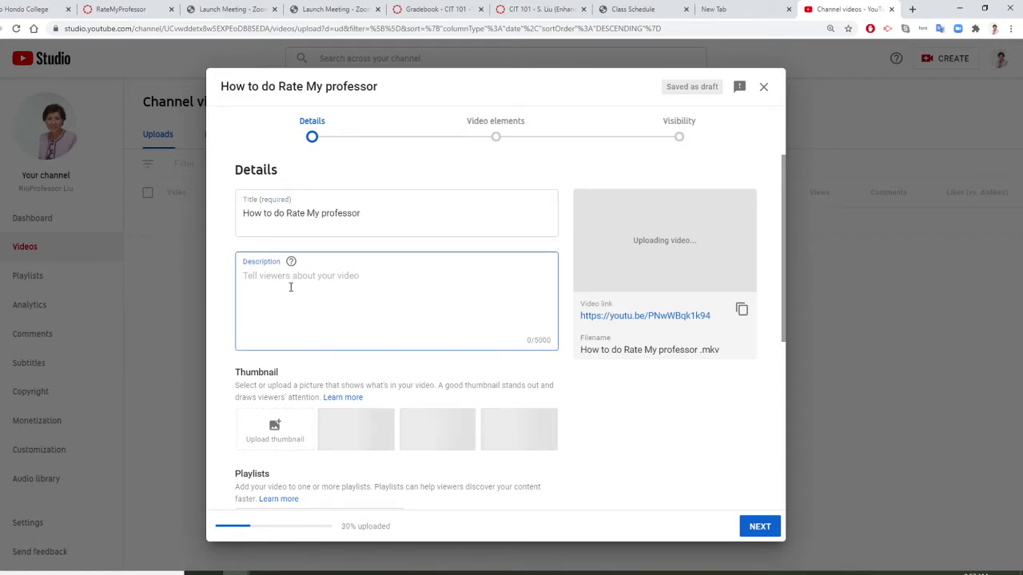
{"action": "type", "text": "Rio Hond"}
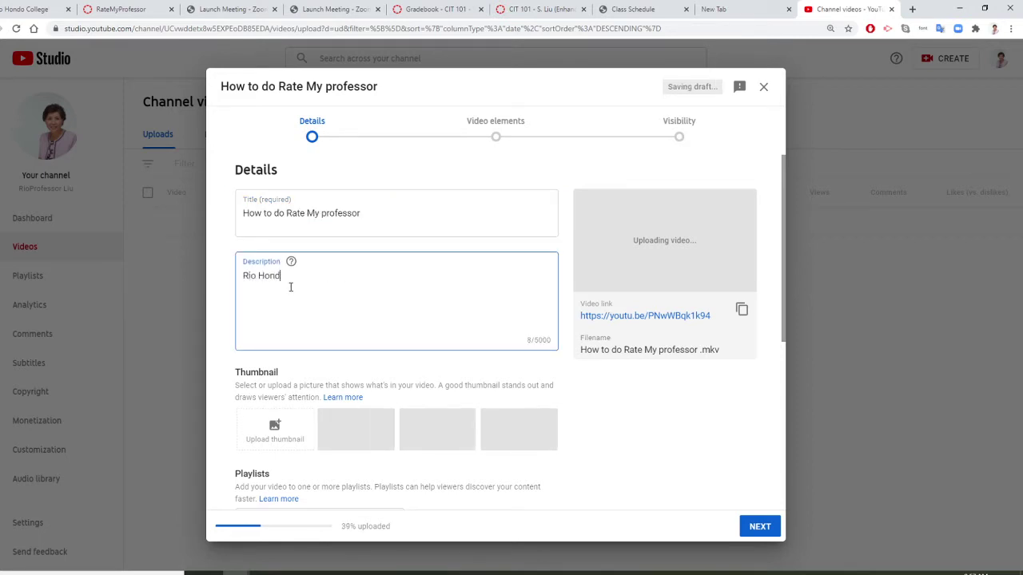
{"action": "type", "text": "o College,"}
{"action": "left_click", "coordinate": [292, 361]}
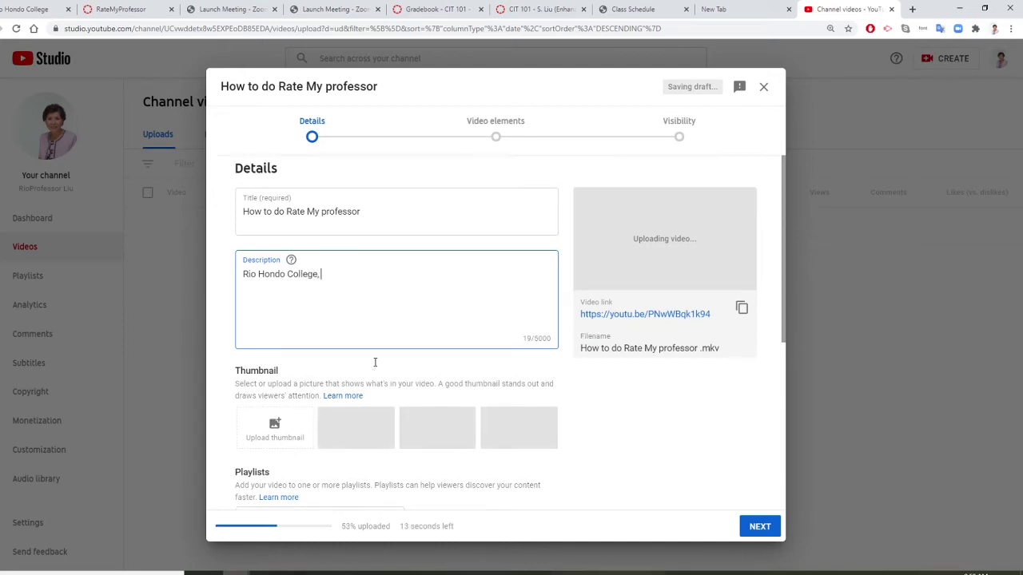
Step: Mark the video as not made for kids and add the tag "Rate my Professor"
{"action": "scroll", "coordinate": [379, 379], "scroll_direction": "down", "scroll_amount": 4}
{"action": "left_click", "coordinate": [242, 399]}
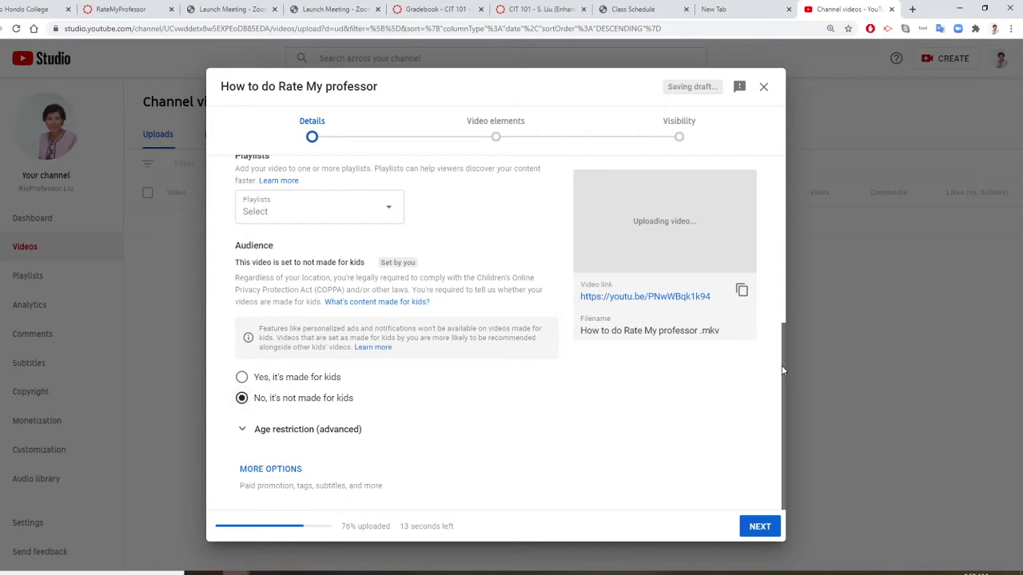
{"action": "left_click", "coordinate": [272, 469]}
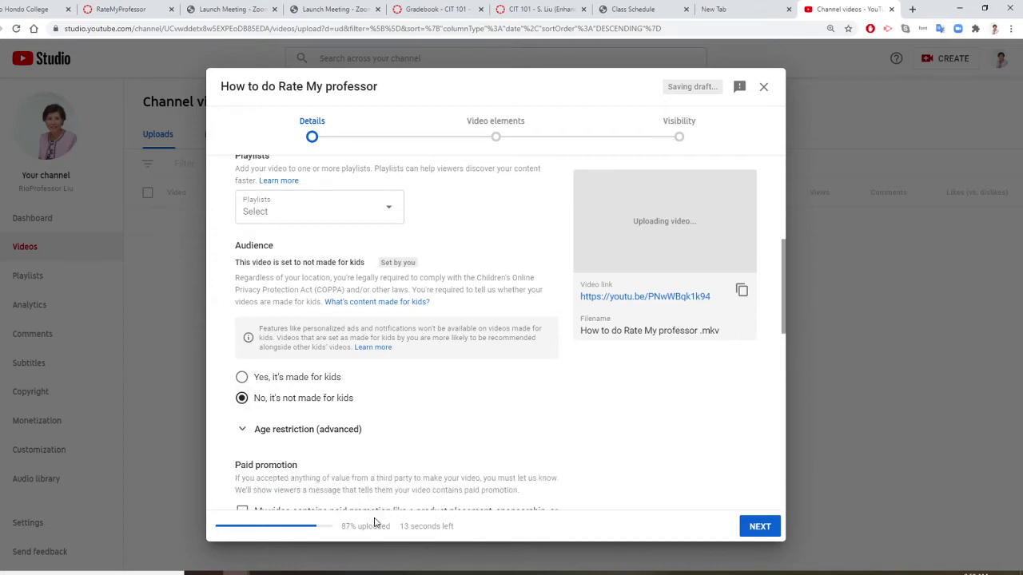
{"action": "scroll", "coordinate": [376, 512], "scroll_direction": "down", "scroll_amount": 2}
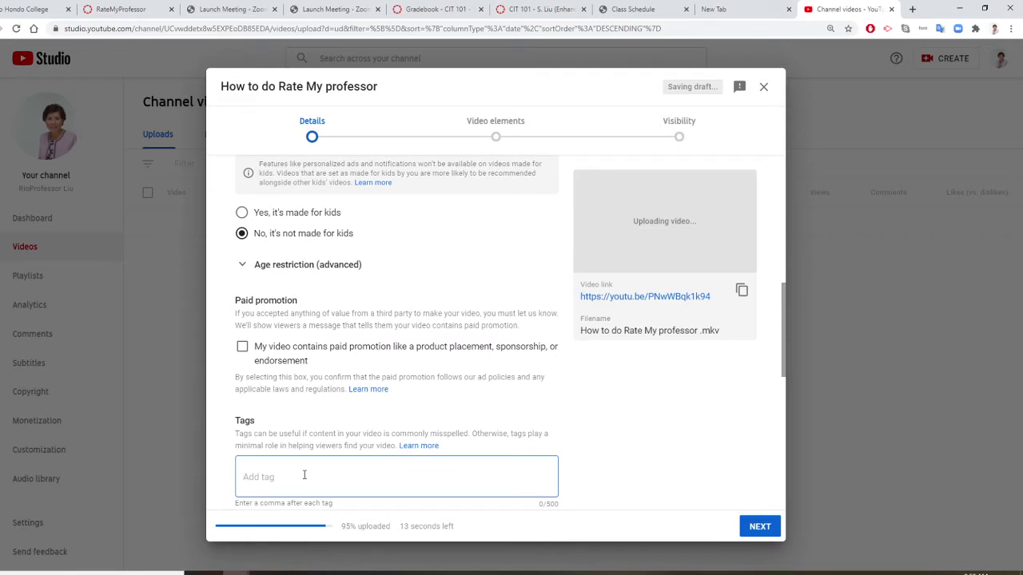
{"action": "type", "text": "Rate my "}
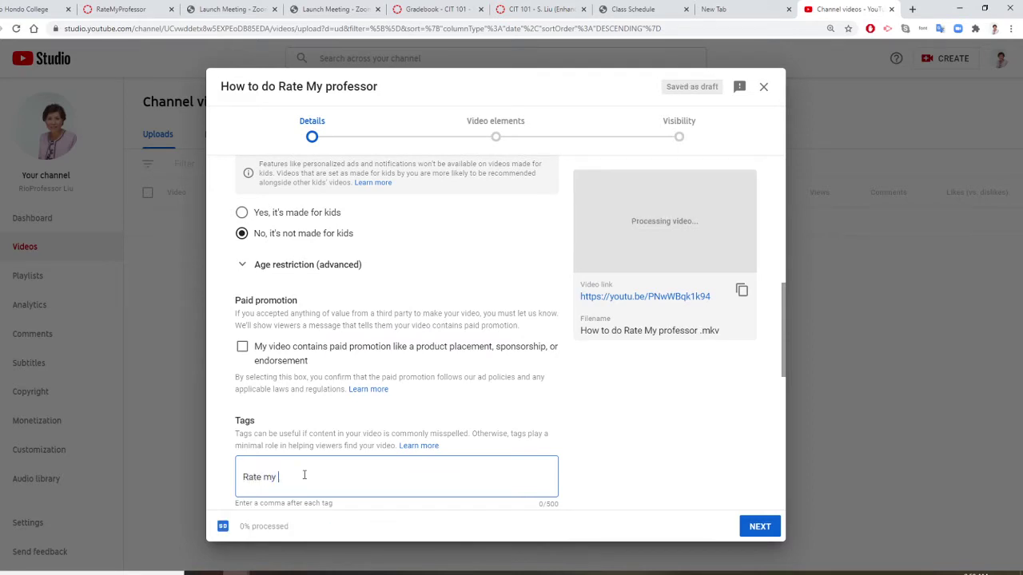
{"action": "type", "text": "Professor"}
Step: Publish the video with Public visibility, skipping the video elements, and dismiss the processing notice
{"action": "left_click", "coordinate": [759, 528]}
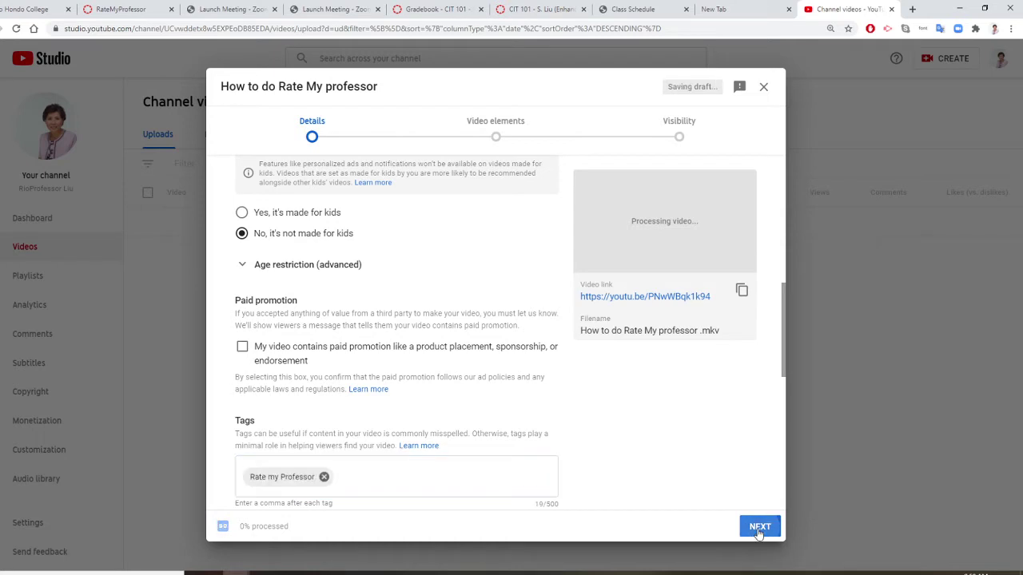
{"action": "left_click", "coordinate": [754, 528]}
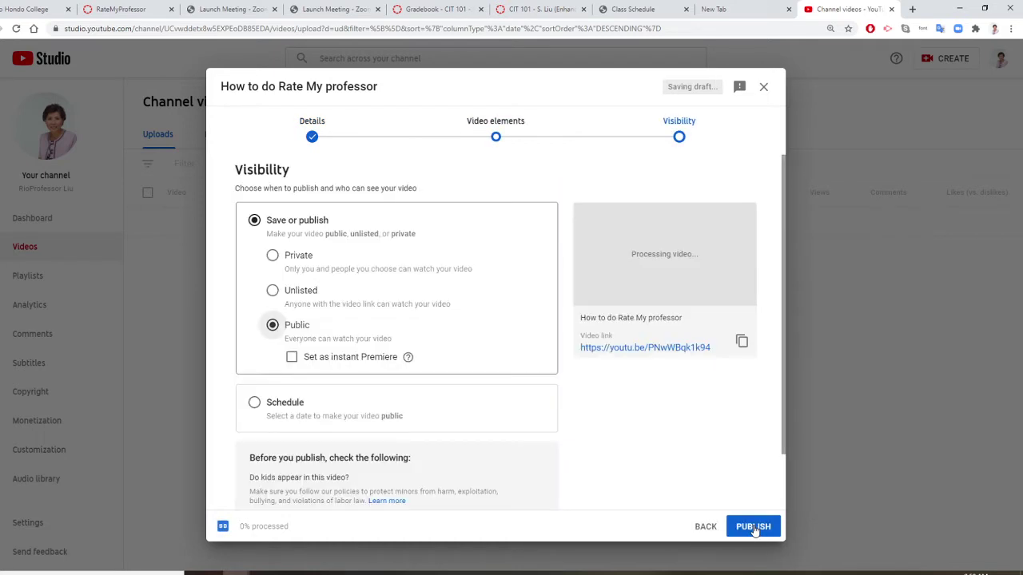
{"action": "left_click", "coordinate": [755, 529]}
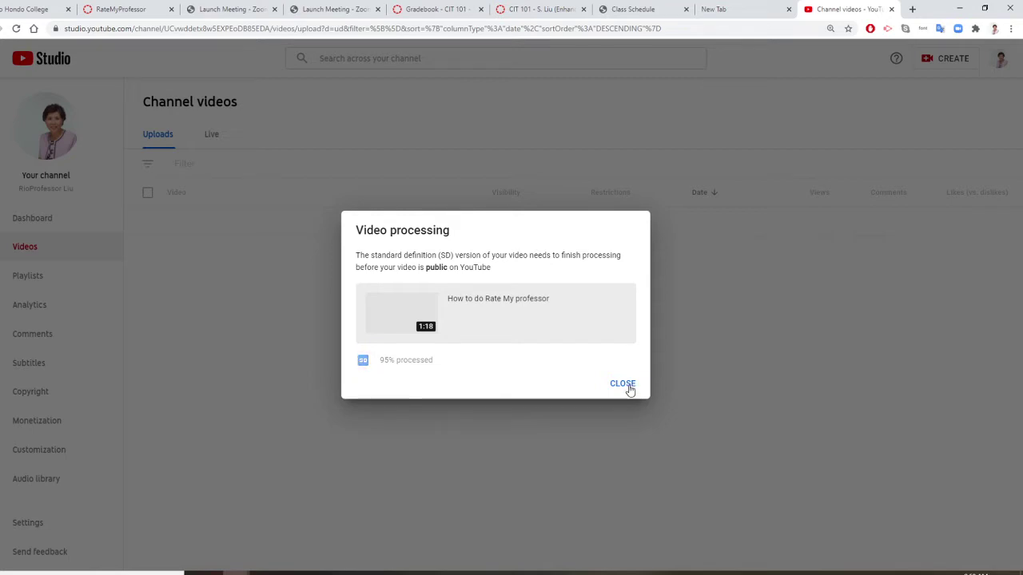
{"action": "left_click", "coordinate": [627, 387]}
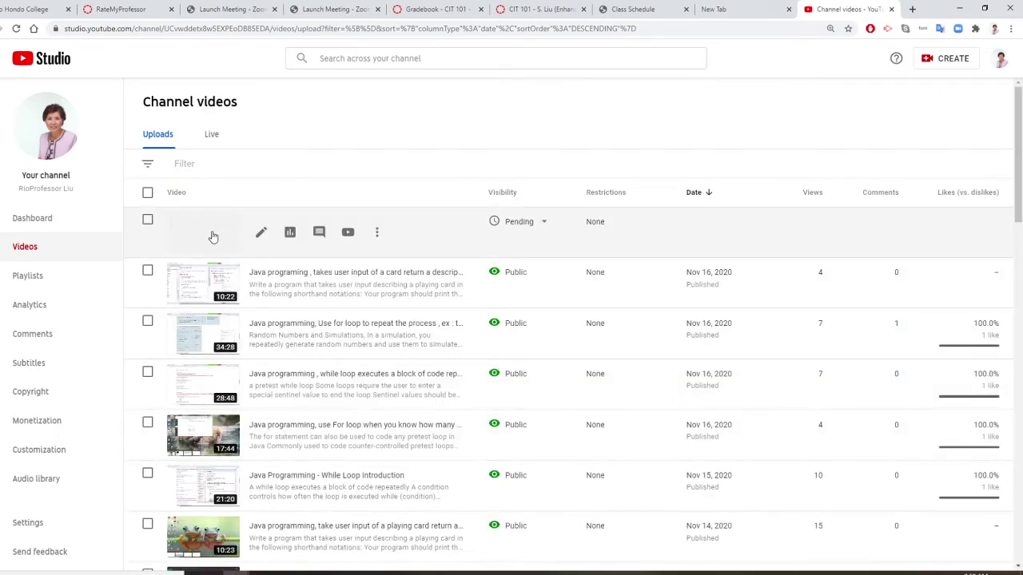
Step: Copy the uploaded video's link from its details page and return to the CIT 101 Modules page in Canvas
{"action": "left_click", "coordinate": [261, 231]}
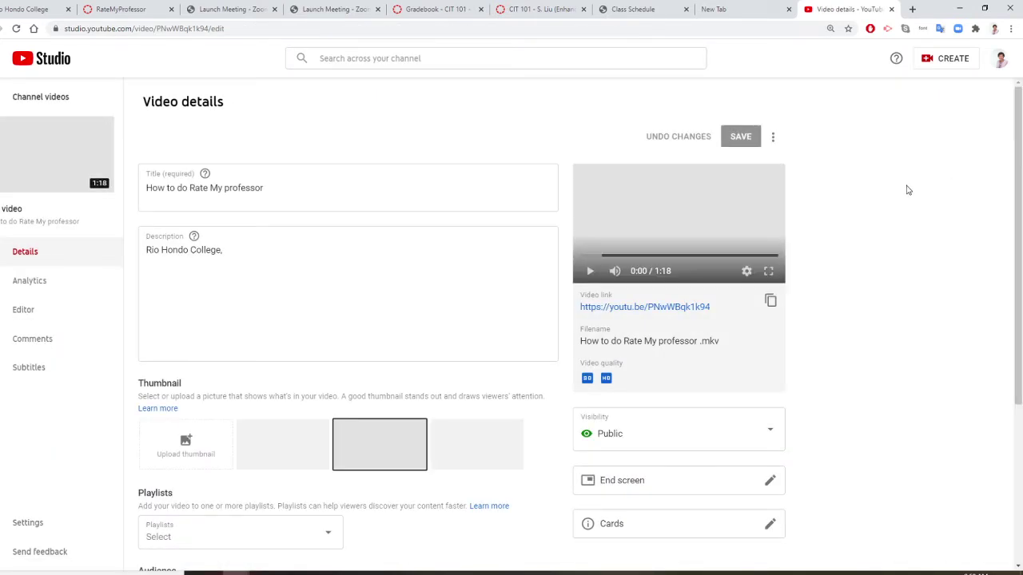
{"action": "left_click_drag", "start_coordinate": [714, 310], "coordinate": [575, 314]}
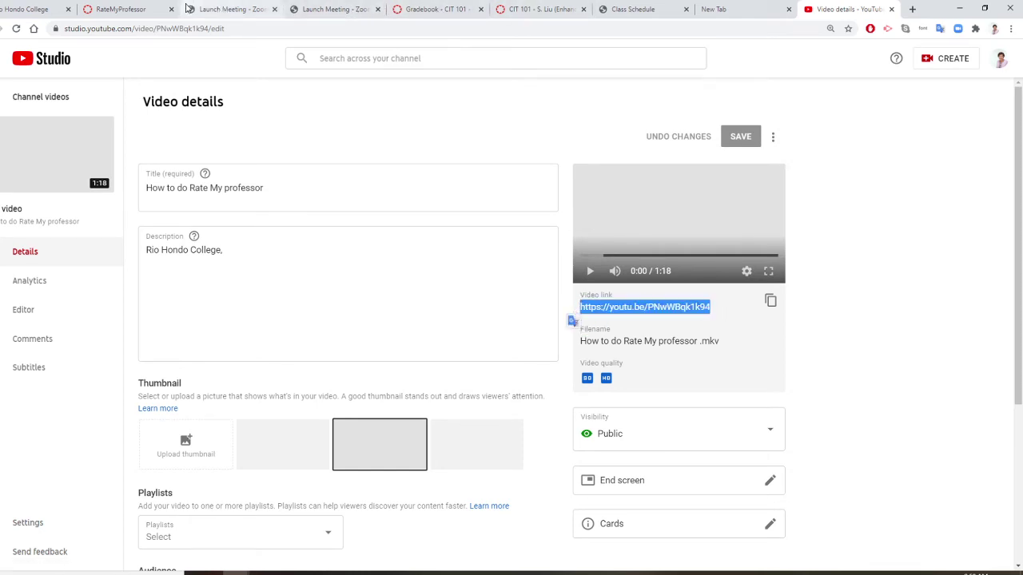
{"action": "left_click", "coordinate": [142, 10]}
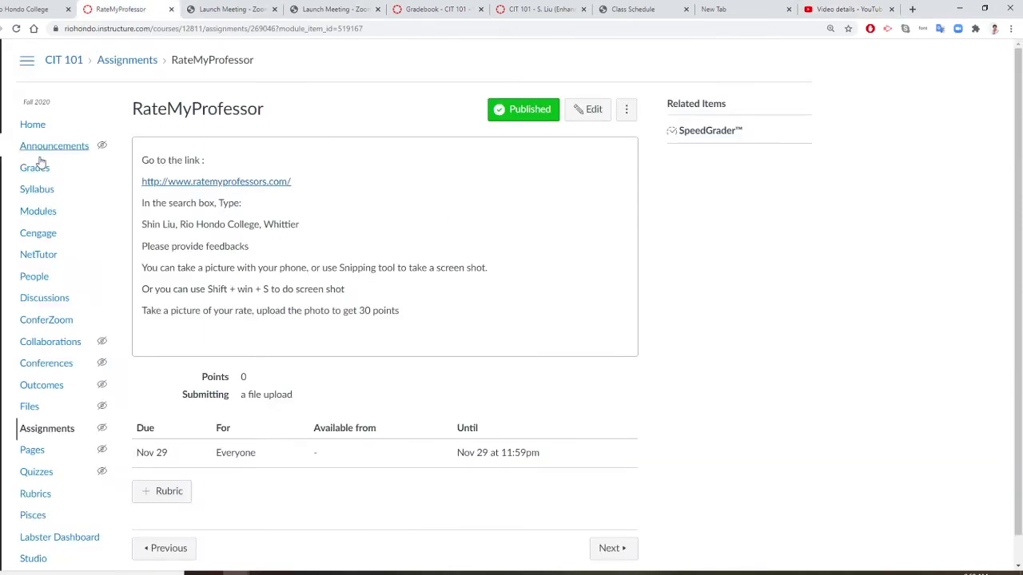
{"action": "left_click", "coordinate": [42, 213]}
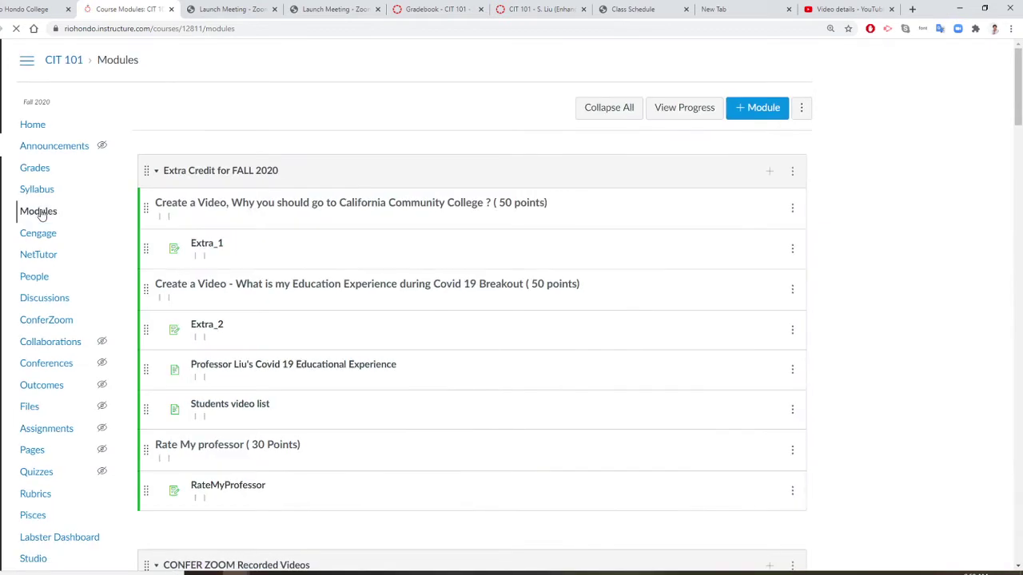
{"action": "scroll", "coordinate": [383, 341], "scroll_direction": "down", "scroll_amount": 2}
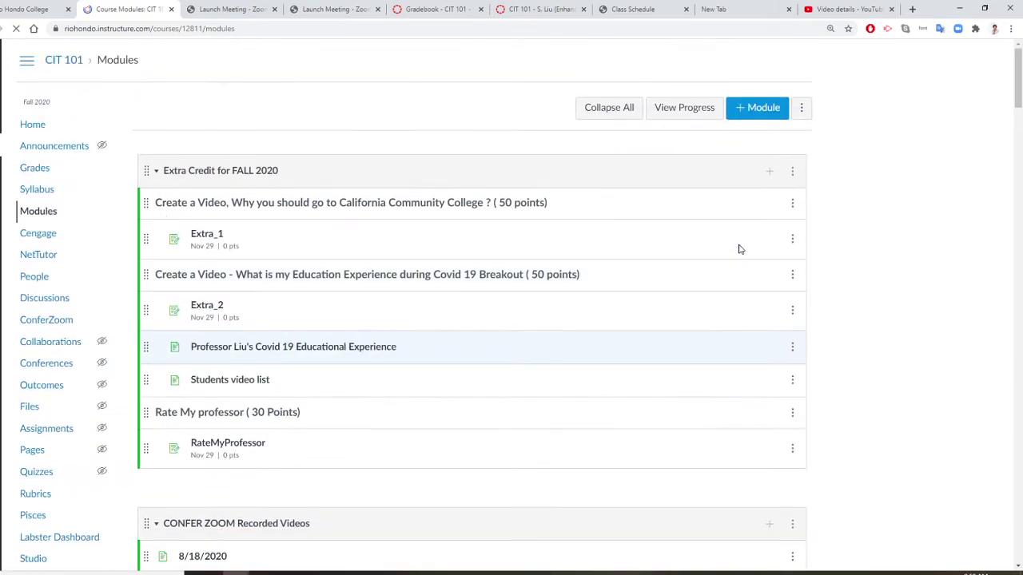
Step: Add a new page named "How to do Rate My Professor Tutorial Video" to the Extra Credit for FALL 2020 module
{"action": "left_click", "coordinate": [770, 175]}
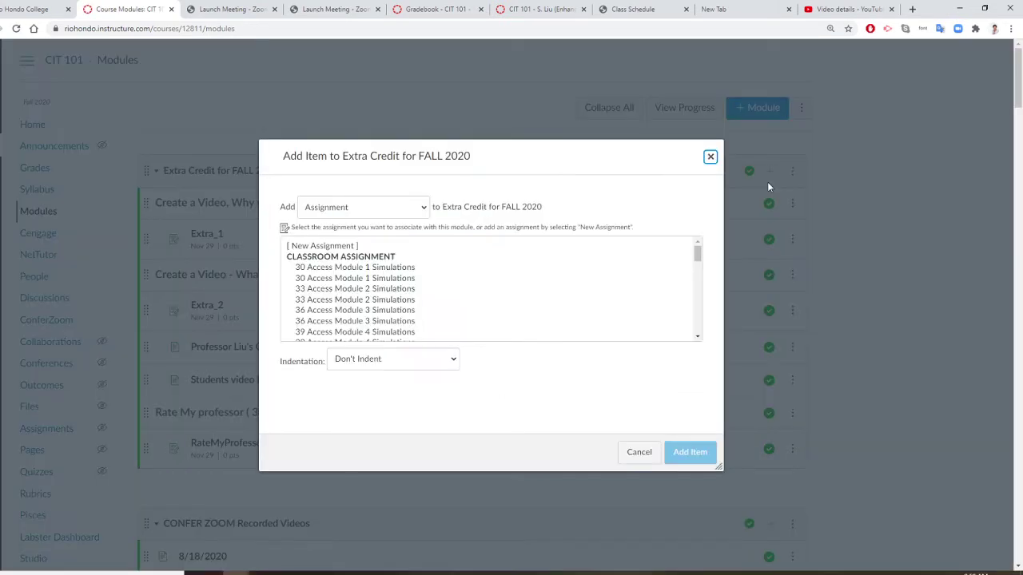
{"action": "left_click", "coordinate": [424, 210]}
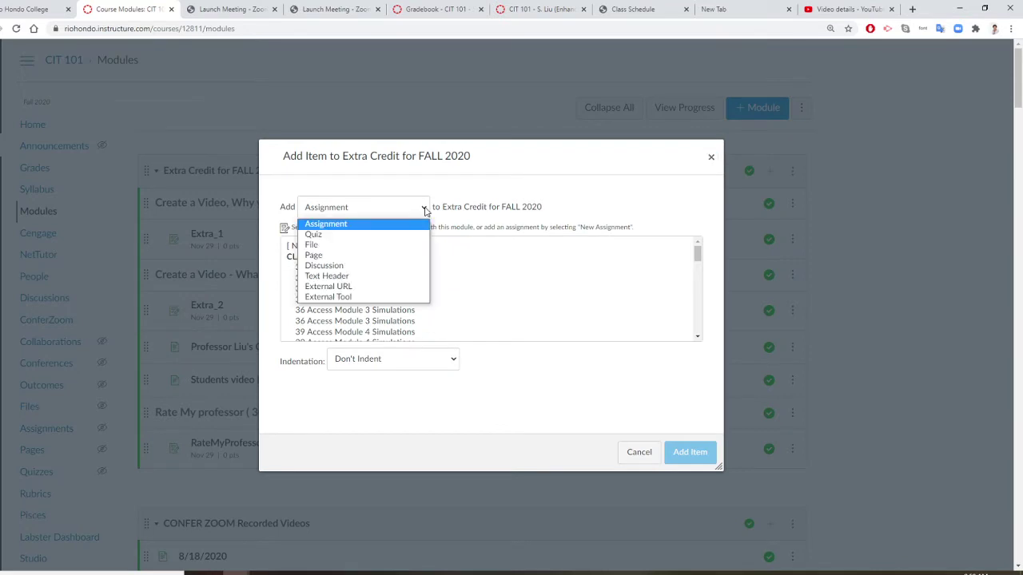
{"action": "left_click", "coordinate": [325, 257]}
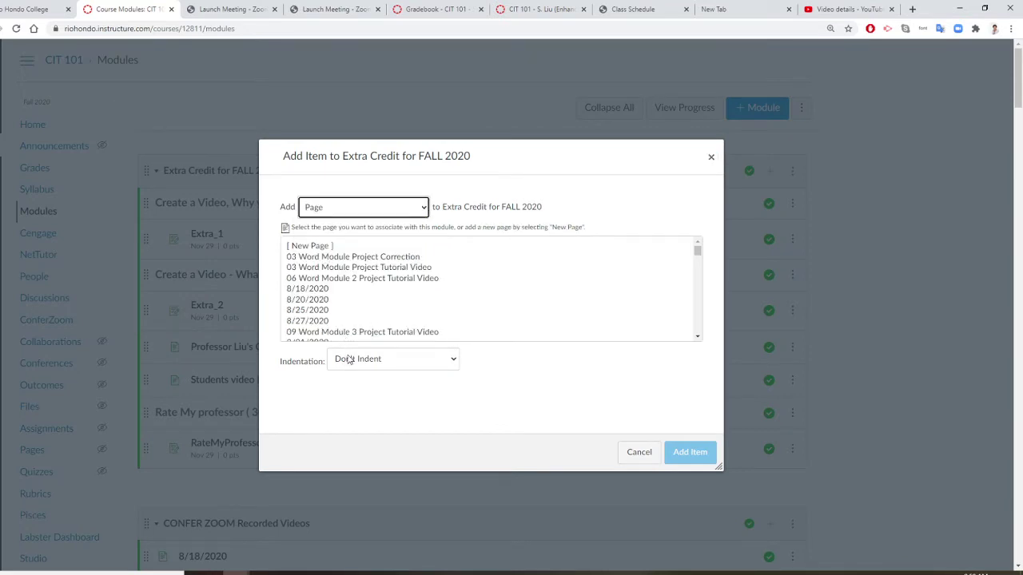
{"action": "left_click", "coordinate": [318, 247]}
{"action": "left_click", "coordinate": [352, 365]}
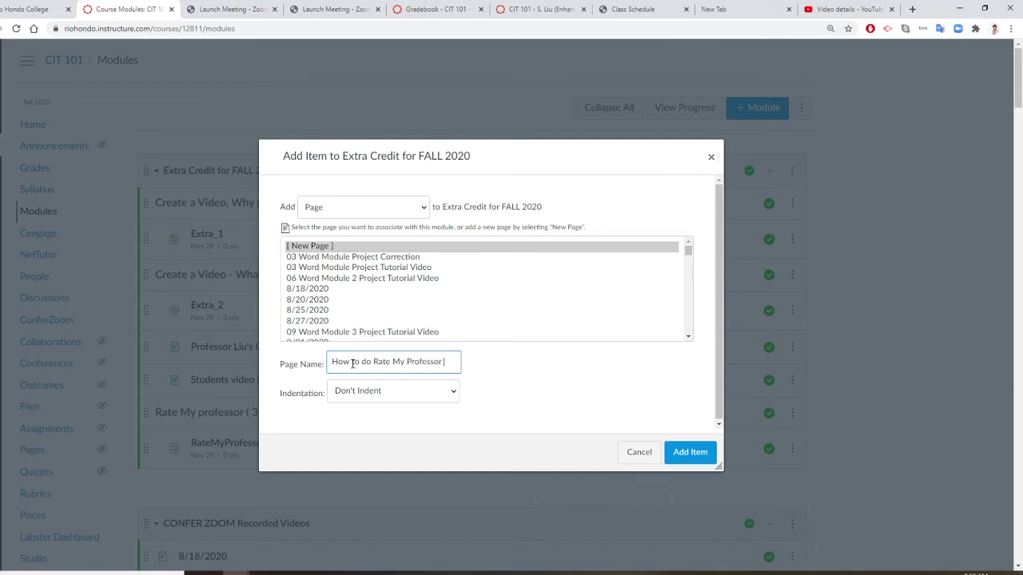
{"action": "type", "text": "torial"}
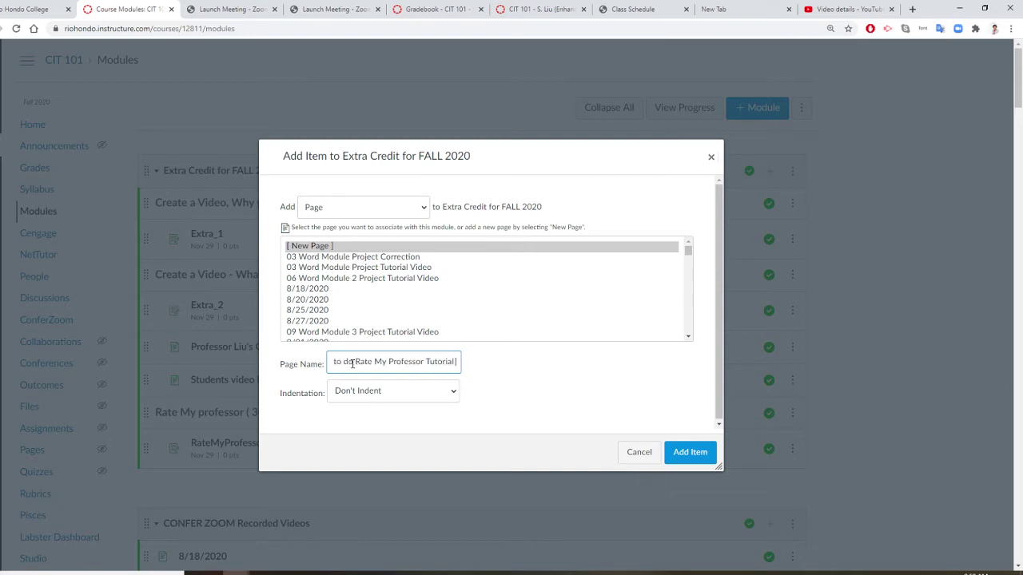
{"action": "type", "text": " Video"}
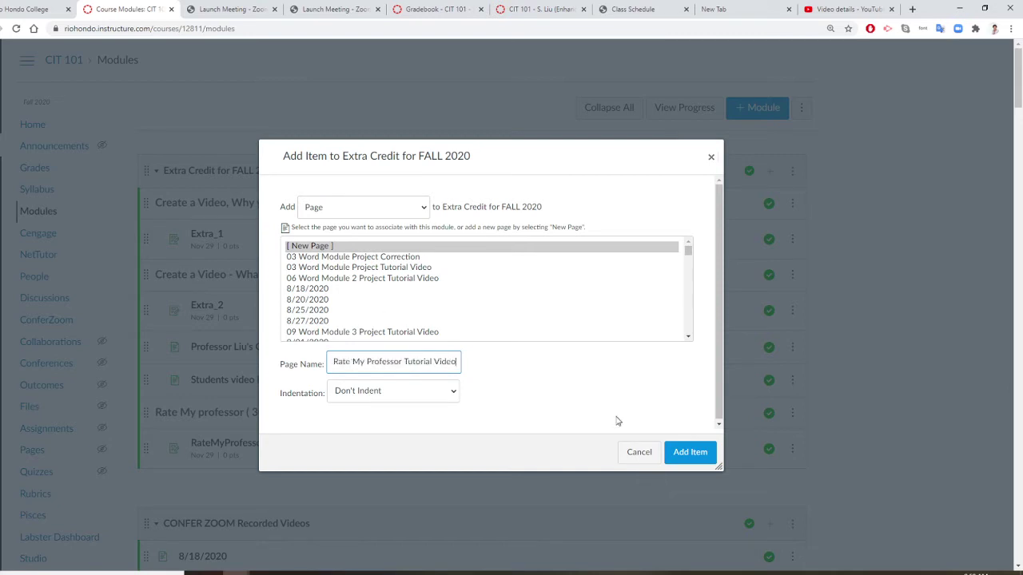
{"action": "left_click", "coordinate": [697, 459]}
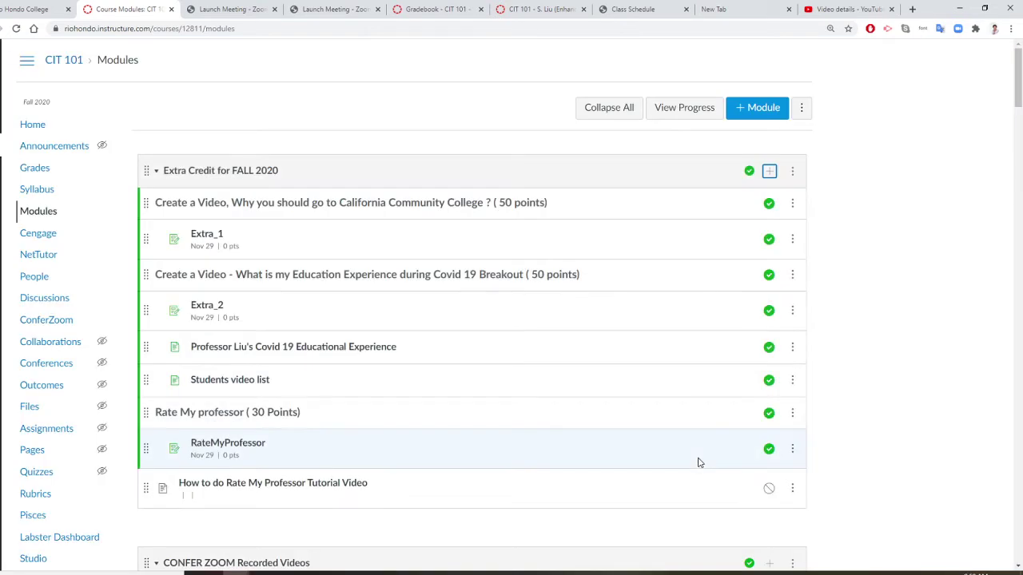
Step: Write a note on the new tutorial page crediting the professor, asking viewers to click "Like" if the video helps, and saying comments are appreciated
{"action": "left_click", "coordinate": [328, 485]}
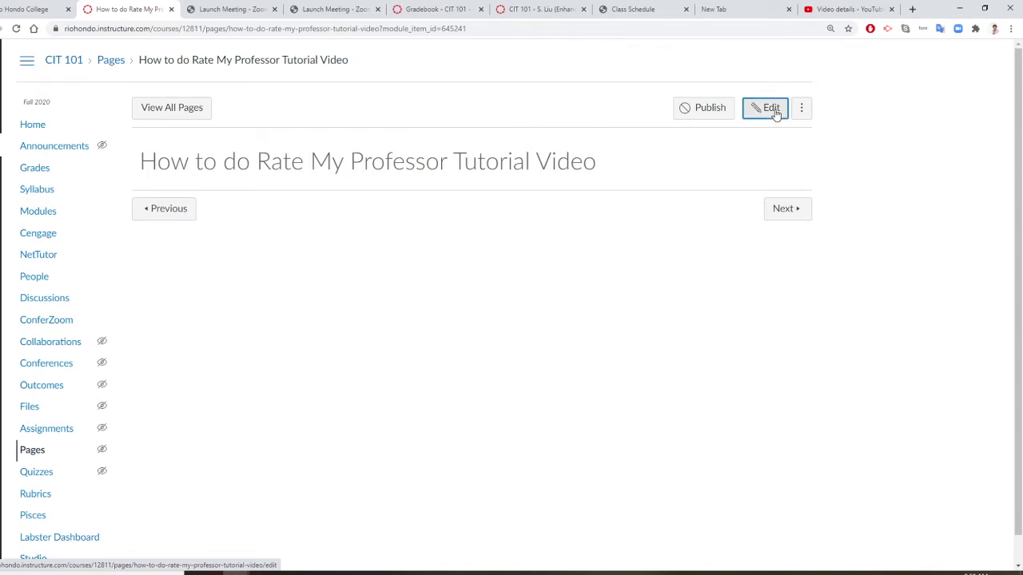
{"action": "left_click", "coordinate": [771, 109]}
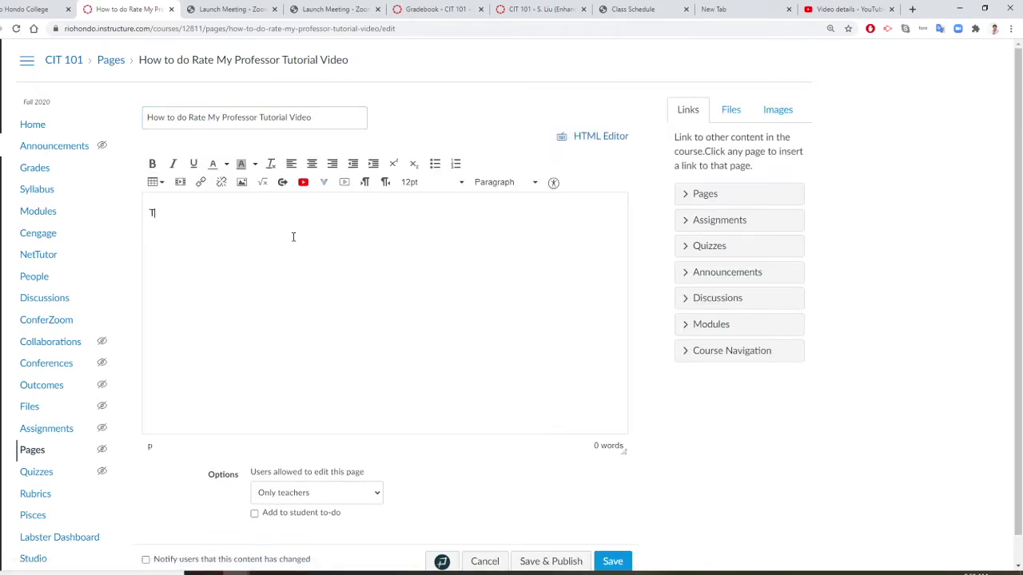
{"action": "type", "text": "is video is provided by professor Liu.  Click \" Li"}
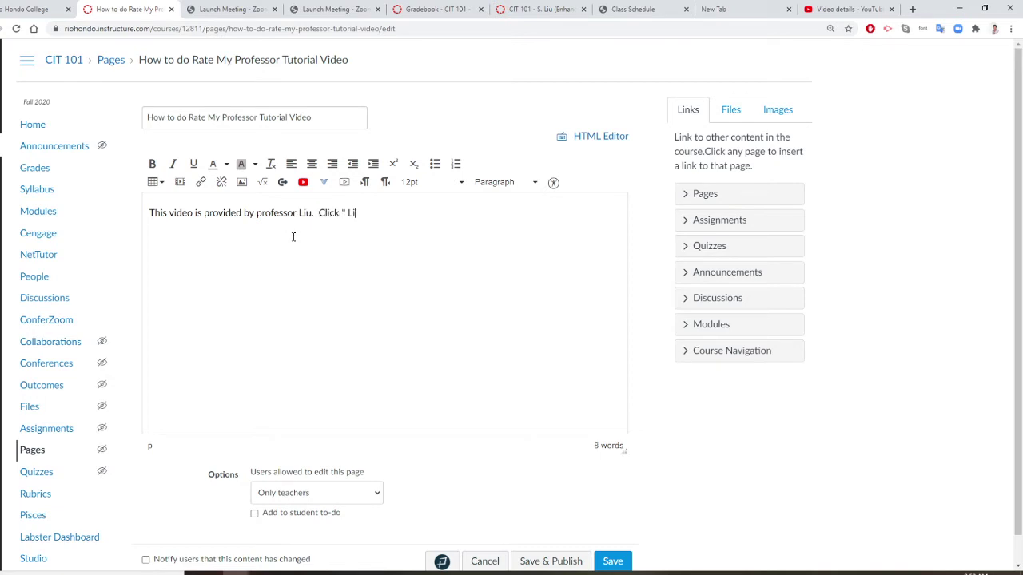
{"action": "type", "text": "ke\" if the video helps you"}
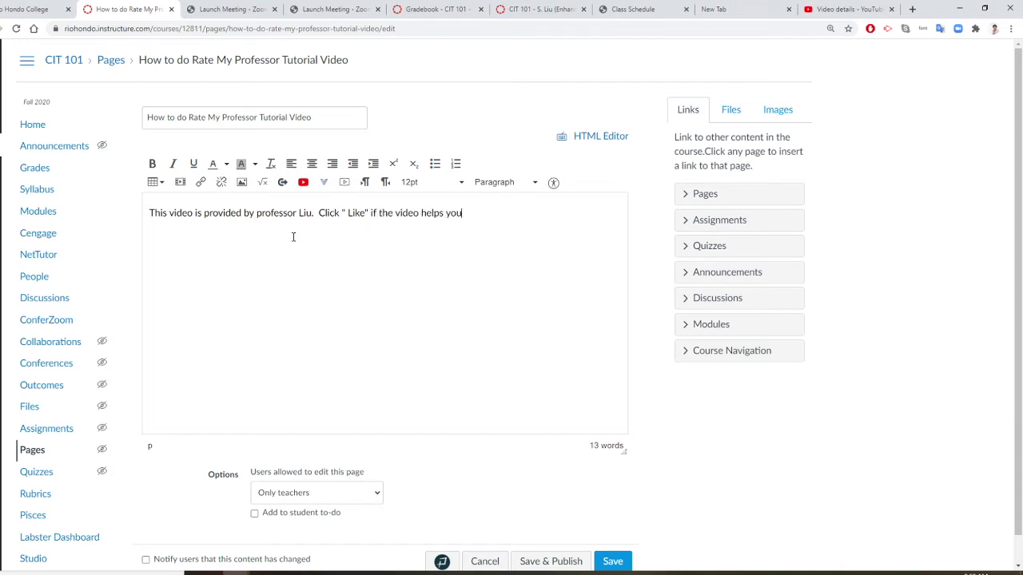
{"action": "type", "text": ".  Professor Liu appreciate"}
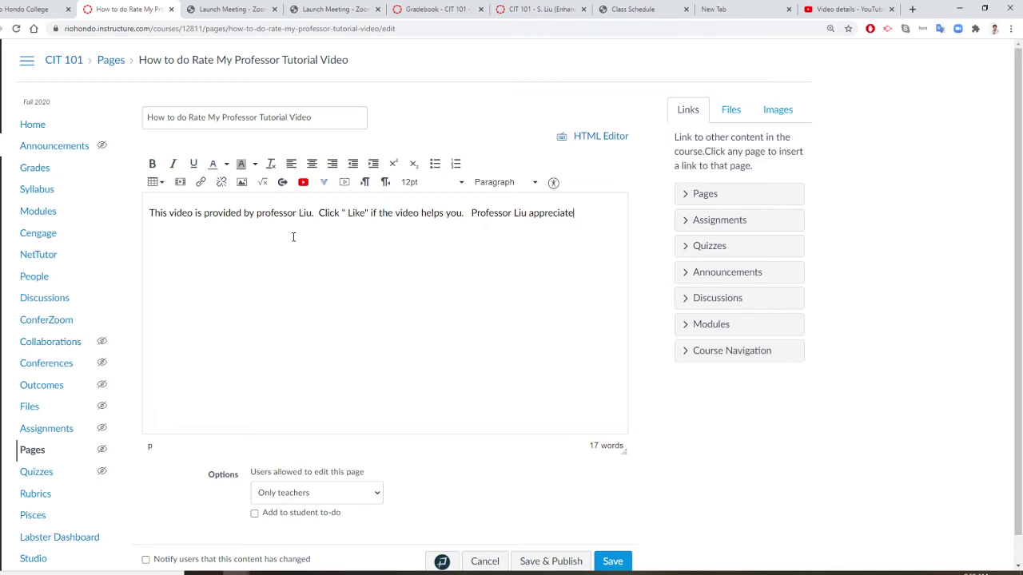
{"action": "type", "text": "s your comments."}
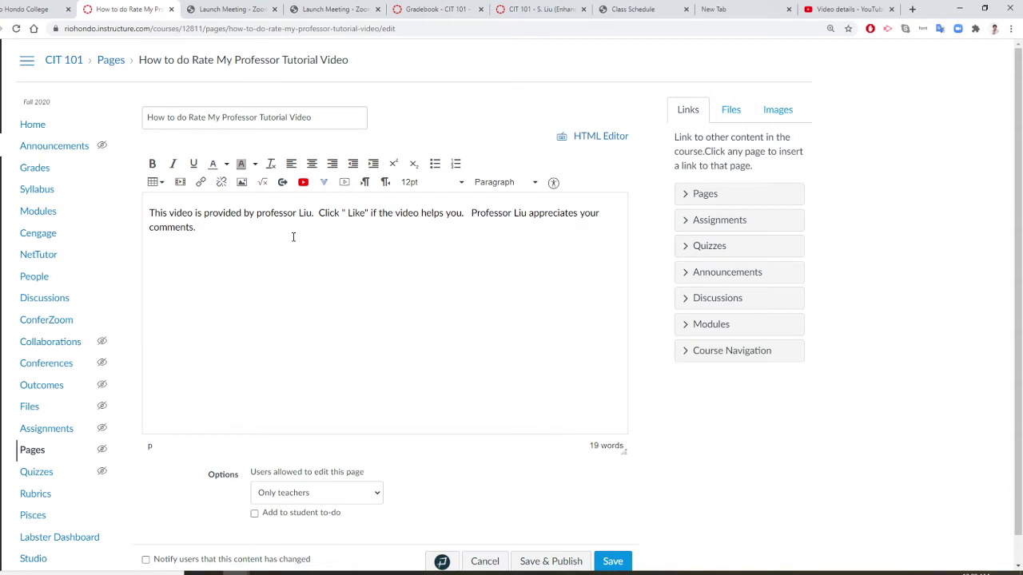
{"action": "type", "text": "https://youtu.be/PNwWBqk1k94"}
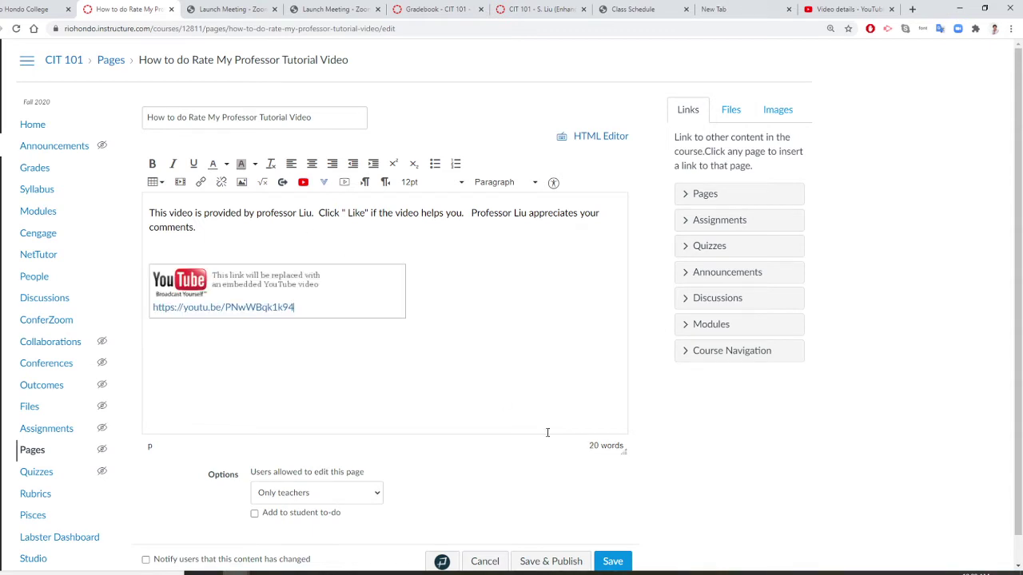
{"action": "left_click", "coordinate": [565, 561]}
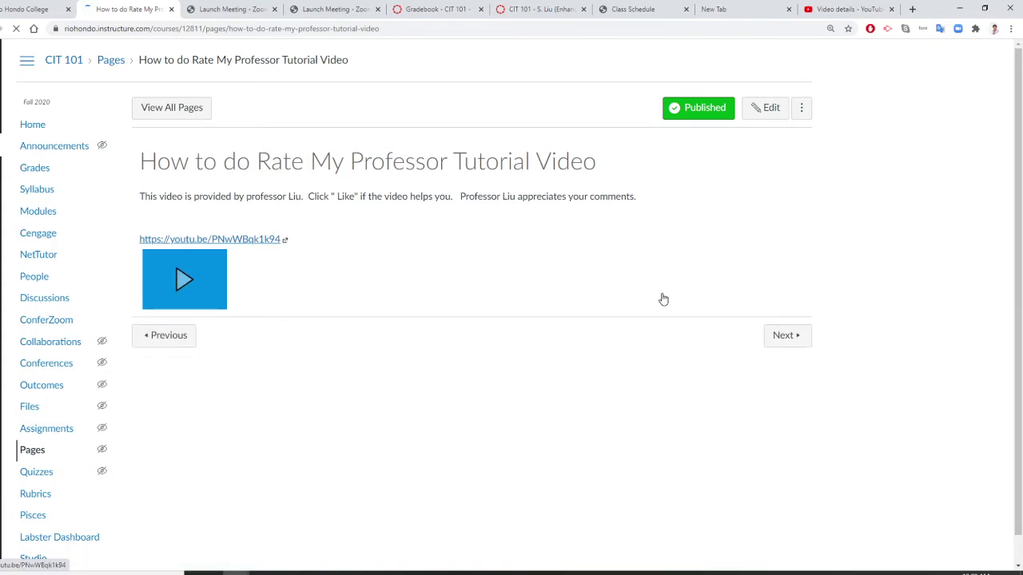
Step: Return to the course modules and indent the "How to do Rate My Professor Tutorial Video" page under the Rate My professor heading
{"action": "left_click", "coordinate": [40, 214]}
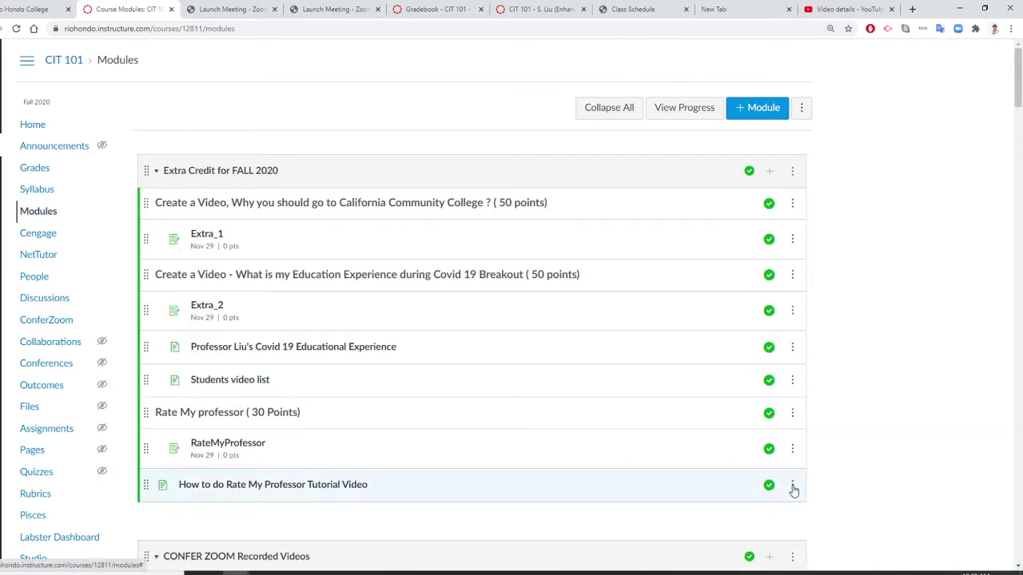
{"action": "scroll", "coordinate": [791, 489], "scroll_direction": "down", "scroll_amount": 1}
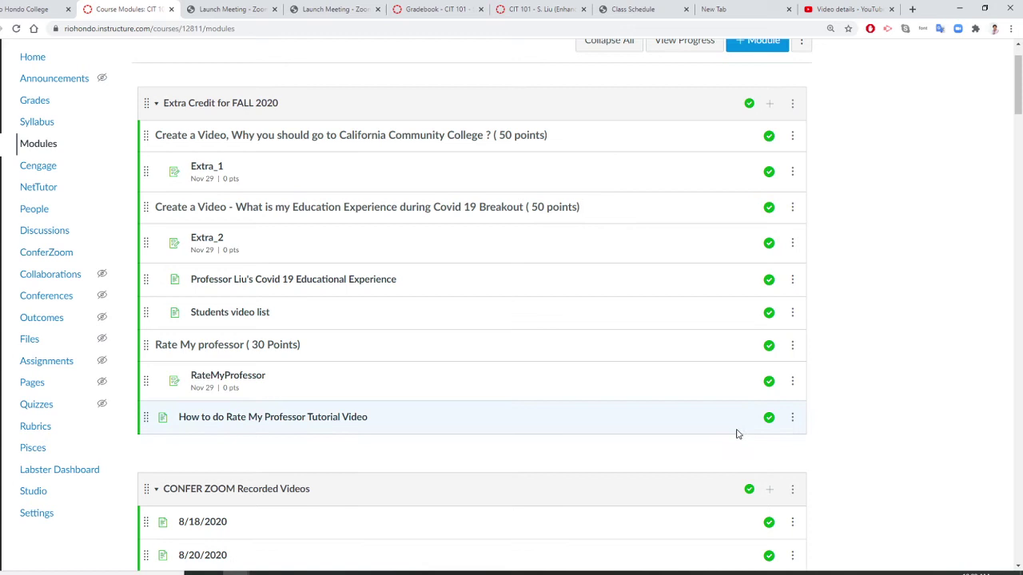
{"action": "left_click", "coordinate": [792, 417]}
{"action": "left_click", "coordinate": [781, 452]}
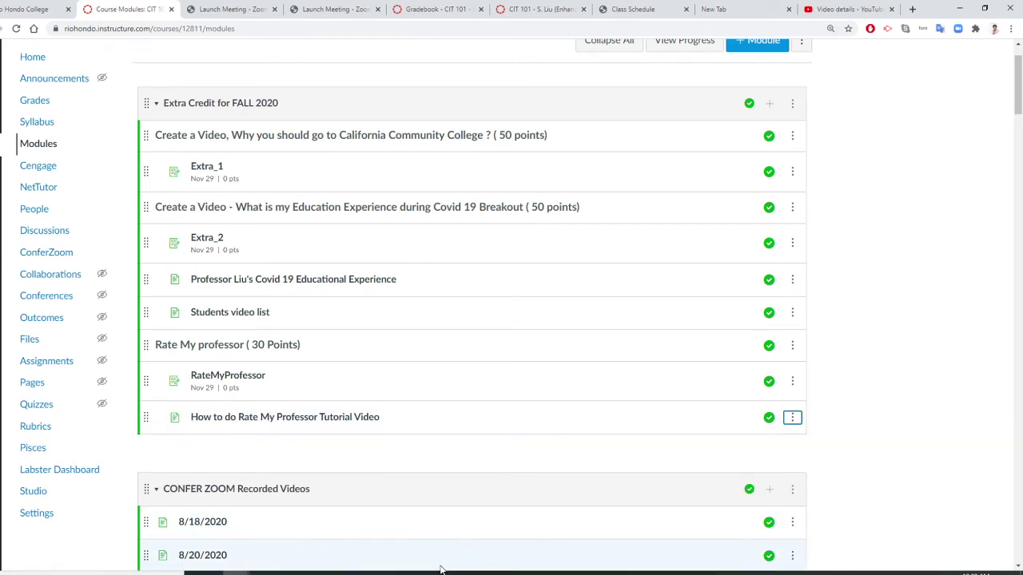
Step: Switch to the Zoom meeting, share Screen 1 with the participants and unmute the microphone
{"action": "mouse_move", "coordinate": [236, 572]}
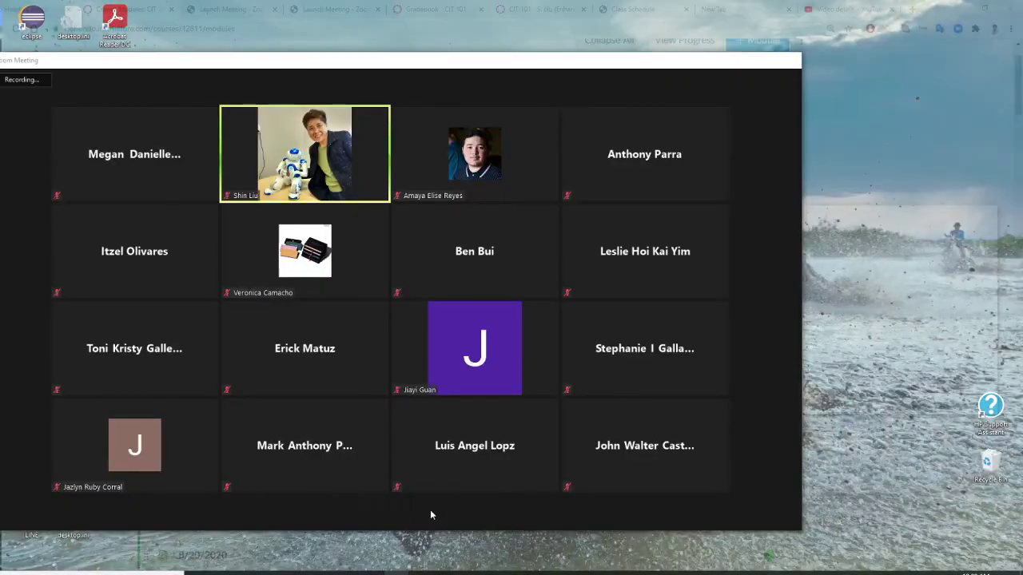
{"action": "left_click", "coordinate": [431, 513]}
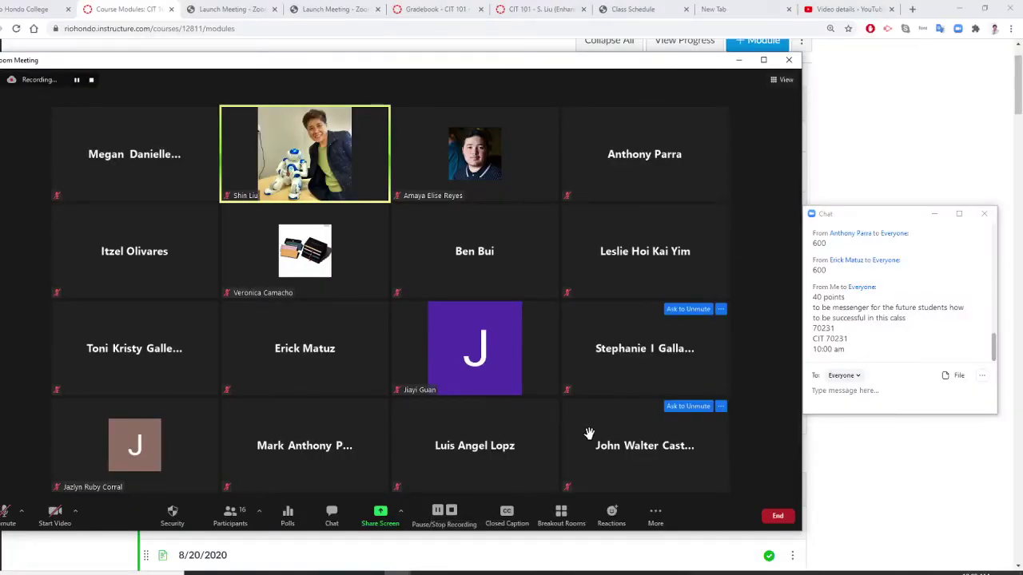
{"action": "left_click", "coordinate": [380, 515]}
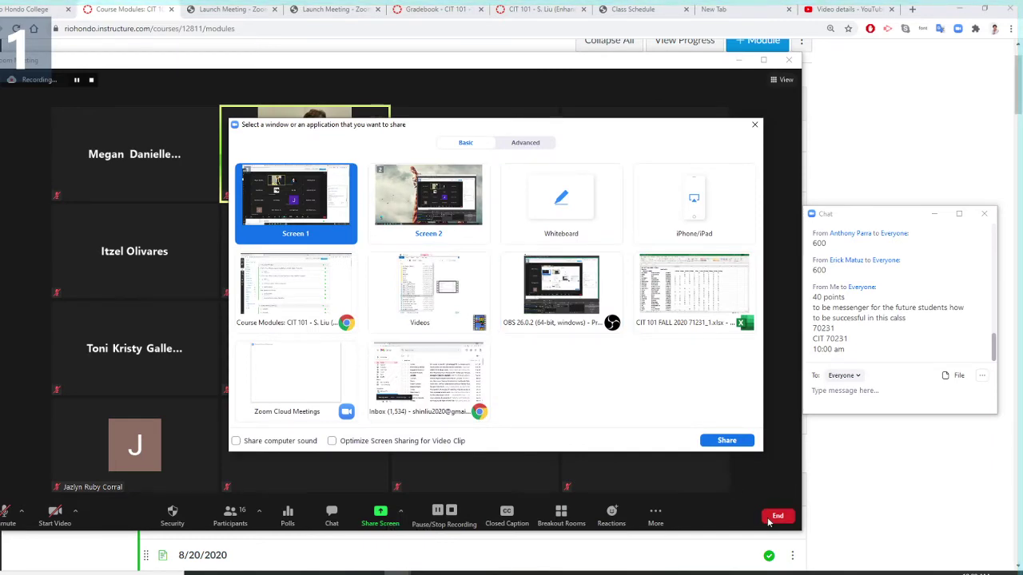
{"action": "left_click", "coordinate": [729, 440]}
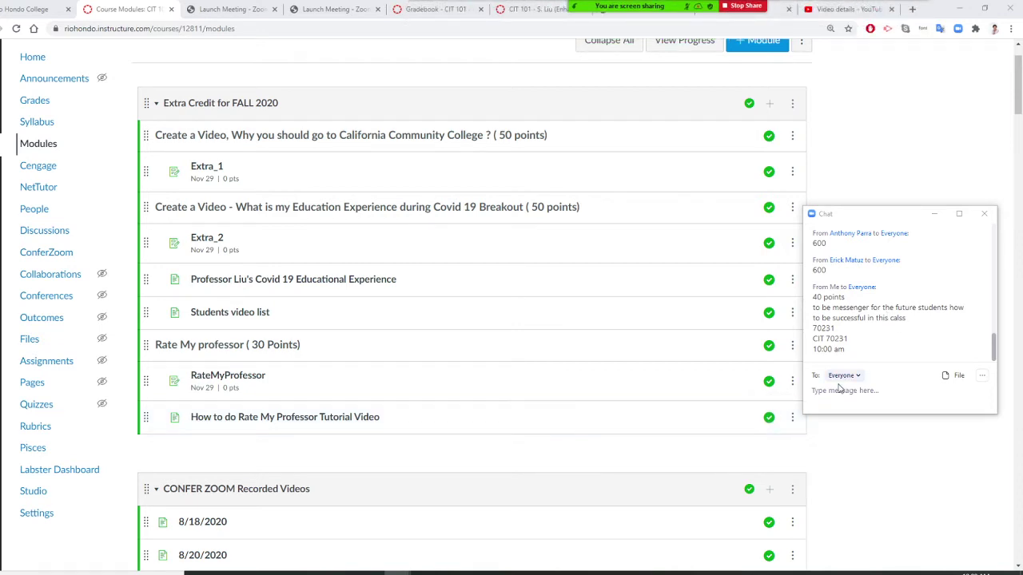
{"action": "left_click", "coordinate": [519, 11]}
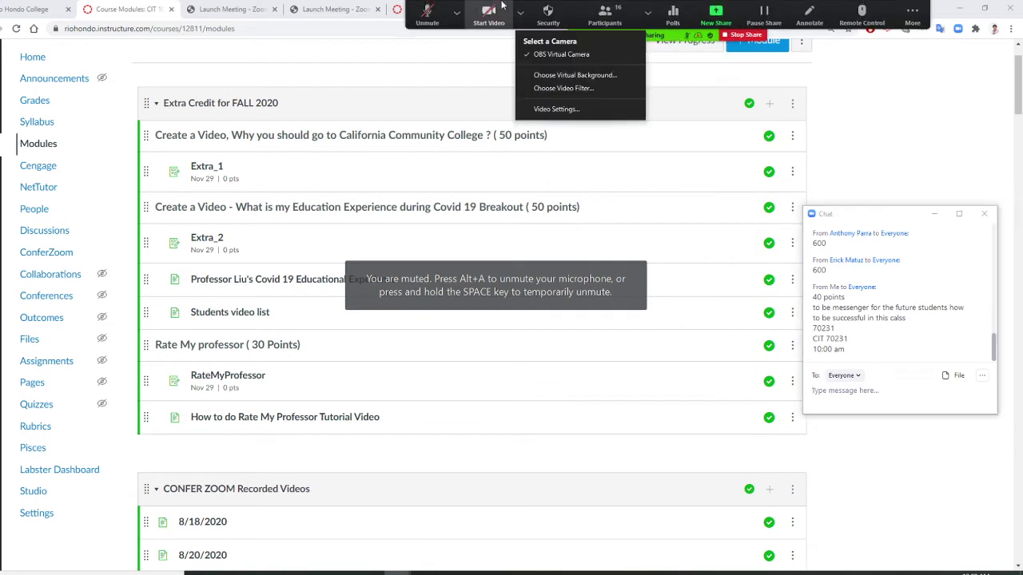
{"action": "left_click", "coordinate": [455, 11]}
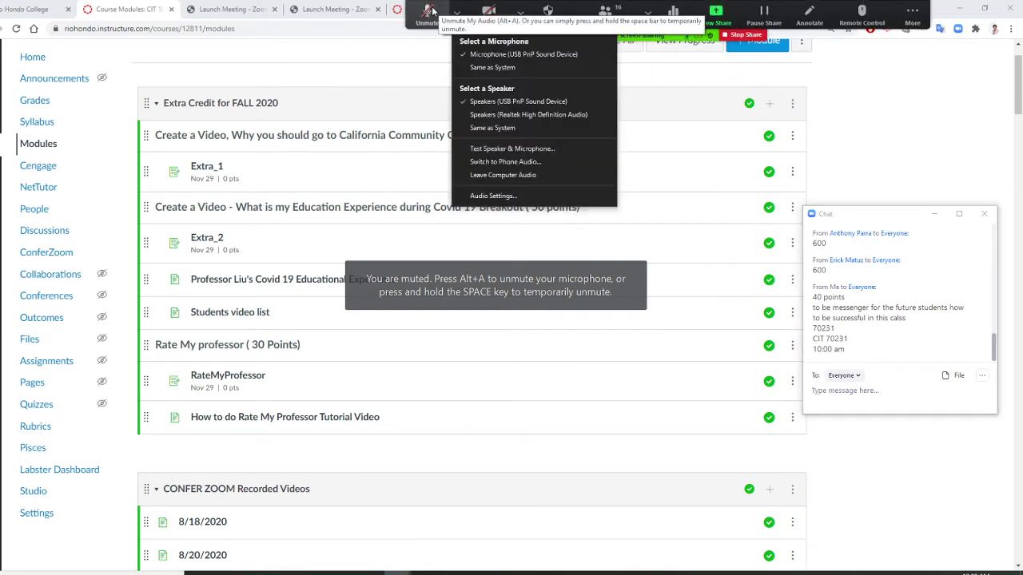
Step: Send the message "who still need time" to everyone in the meeting chat
{"action": "left_click", "coordinate": [859, 397]}
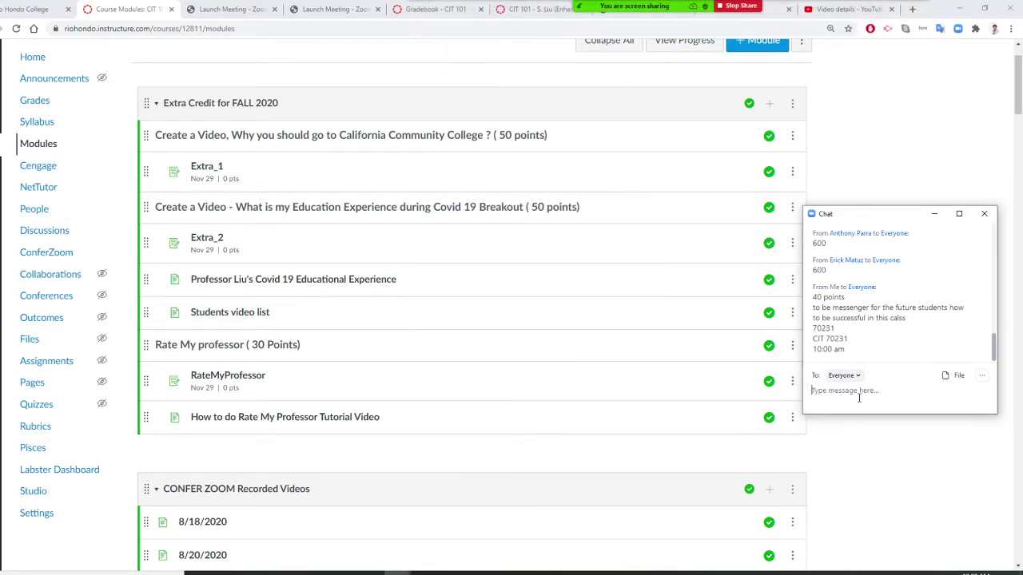
{"action": "type", "text": "who still need time"}
{"action": "key", "text": "Return"}
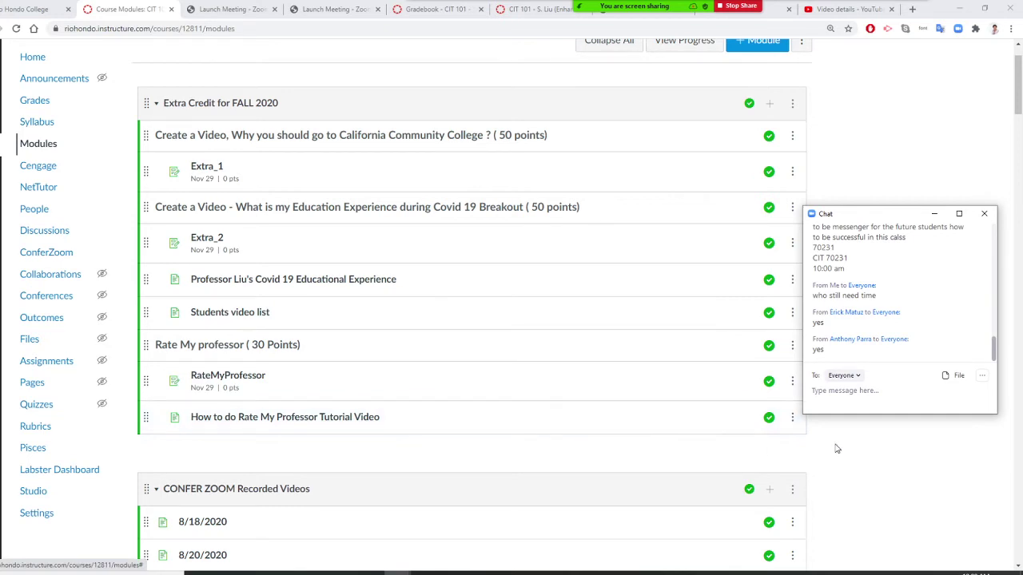
Step: Send the message "another 3 minutes" to everyone in the meeting chat
{"action": "left_click", "coordinate": [835, 407]}
{"action": "type", "text": "another 3 minute"}
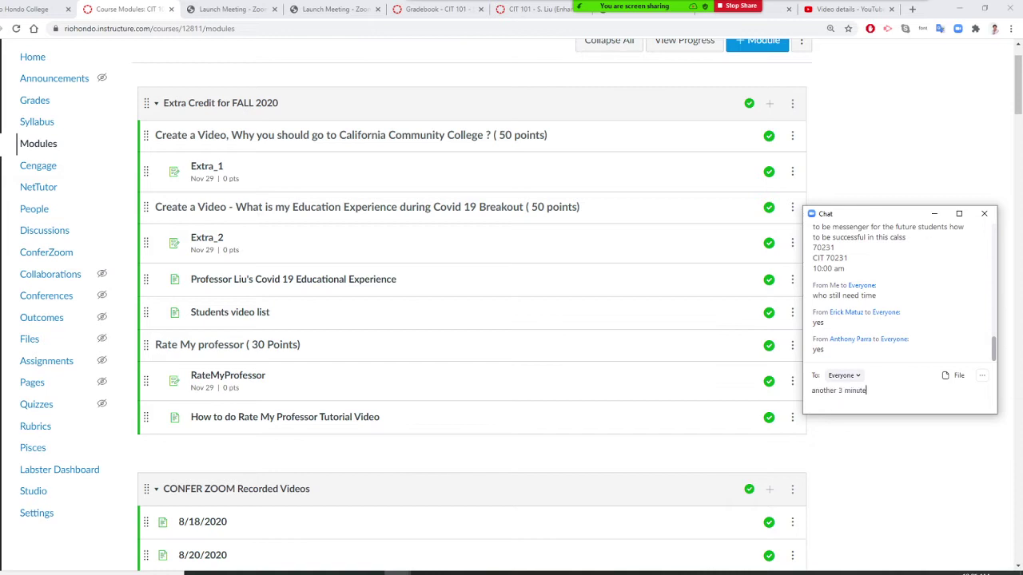
{"action": "type", "text": "s"}
{"action": "key", "text": "Return"}
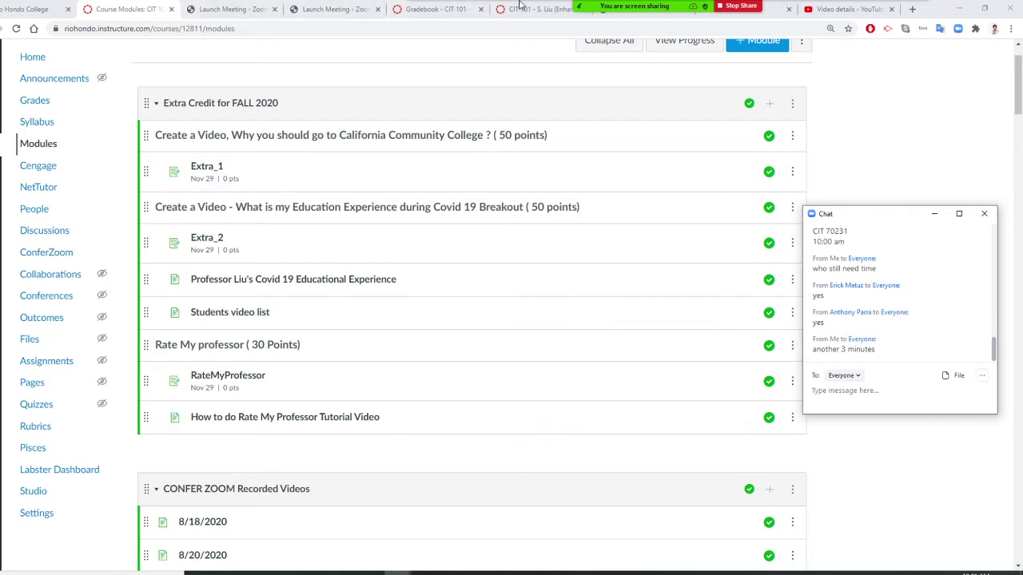
Step: Look through the CIT 101 gradebook columns to find the Mandatory 10 attendance scores
{"action": "left_click", "coordinate": [445, 9]}
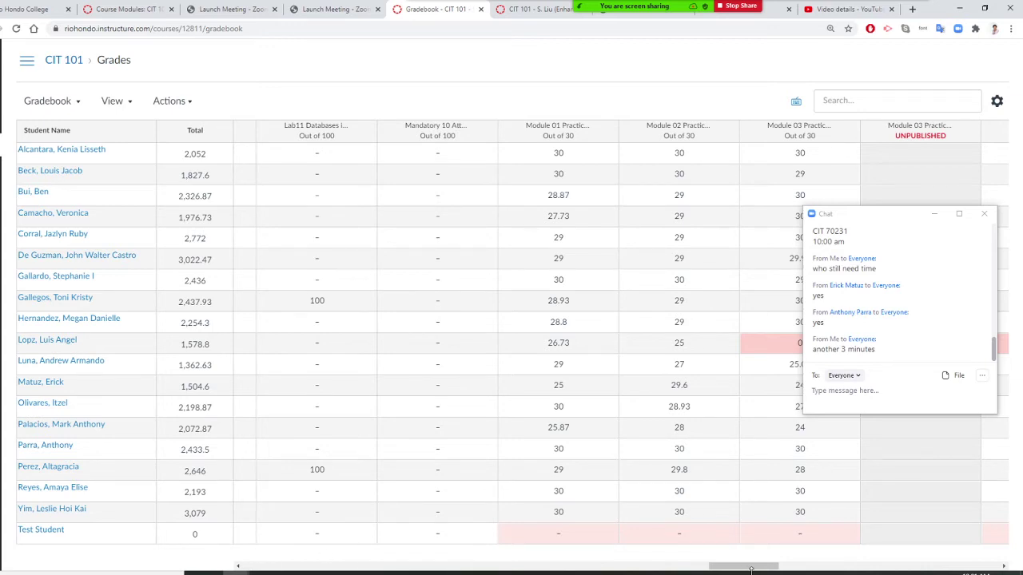
{"action": "left_click_drag", "start_coordinate": [751, 569], "coordinate": [500, 564]}
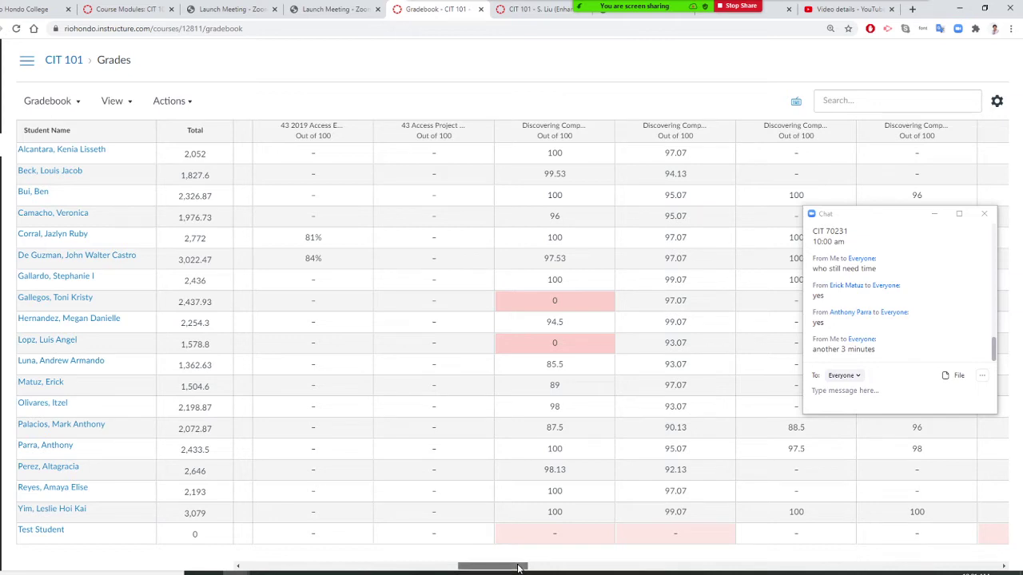
{"action": "left_click_drag", "start_coordinate": [518, 568], "coordinate": [525, 568]}
{"action": "left_click_drag", "start_coordinate": [493, 566], "coordinate": [561, 568]}
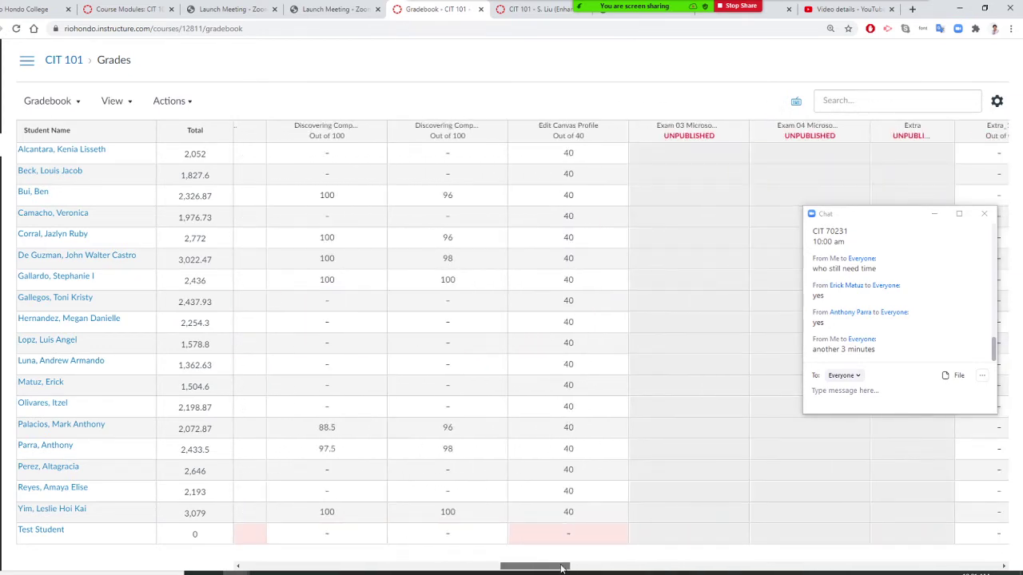
{"action": "left_click_drag", "start_coordinate": [562, 568], "coordinate": [764, 551]}
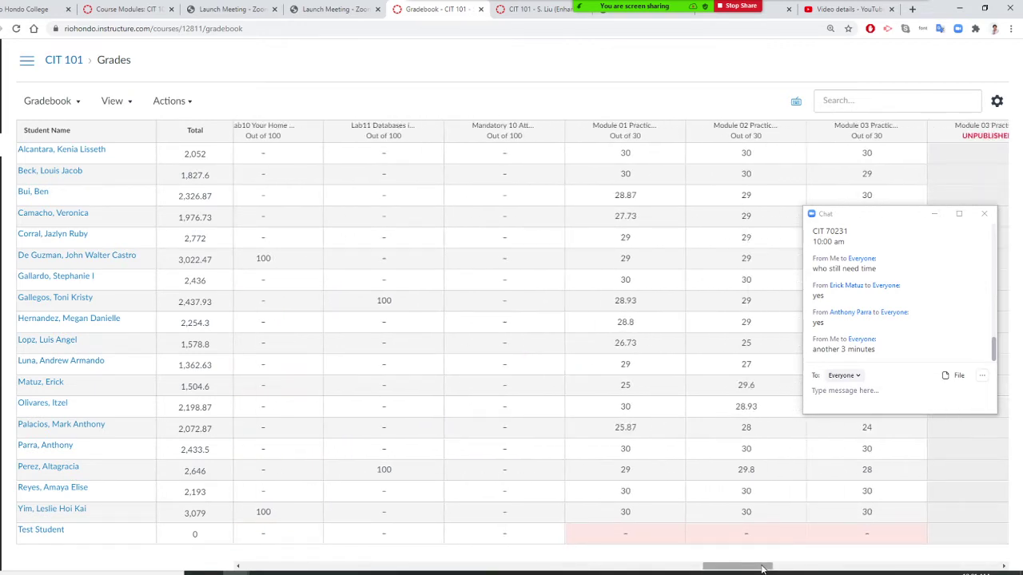
{"action": "mouse_move", "coordinate": [764, 566]}
{"action": "left_mouse_down"}
{"action": "mouse_move", "coordinate": [940, 542]}
{"action": "mouse_move", "coordinate": [743, 549]}
{"action": "mouse_move", "coordinate": [630, 541]}
{"action": "mouse_move", "coordinate": [763, 550]}
{"action": "mouse_move", "coordinate": [753, 550]}
{"action": "left_mouse_up"}
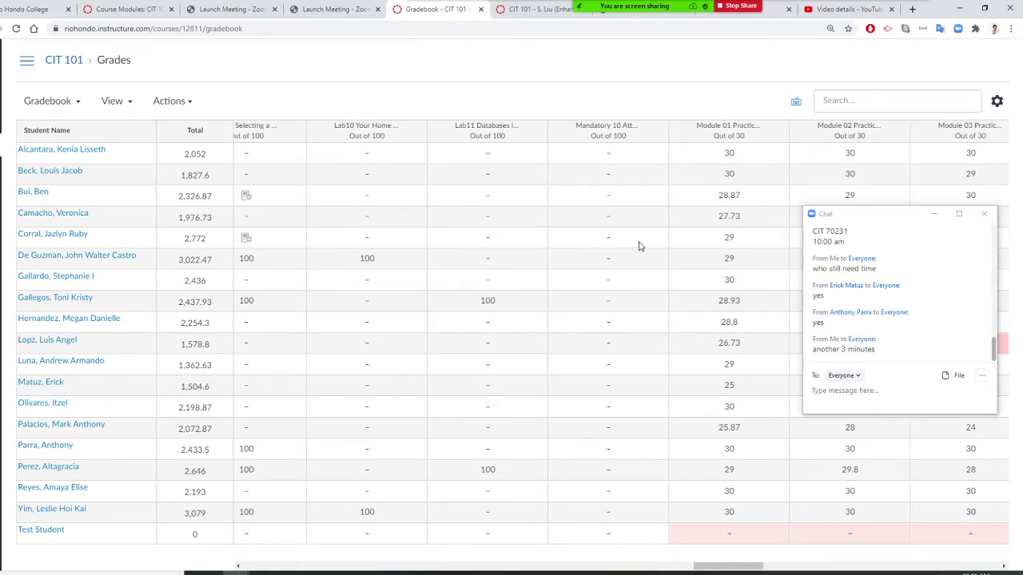
Step: Reload the gradebook to check the updated Mandatory 10 attendance and RateMyProfessor columns, and refresh it once more
{"action": "key", "text": "F5"}
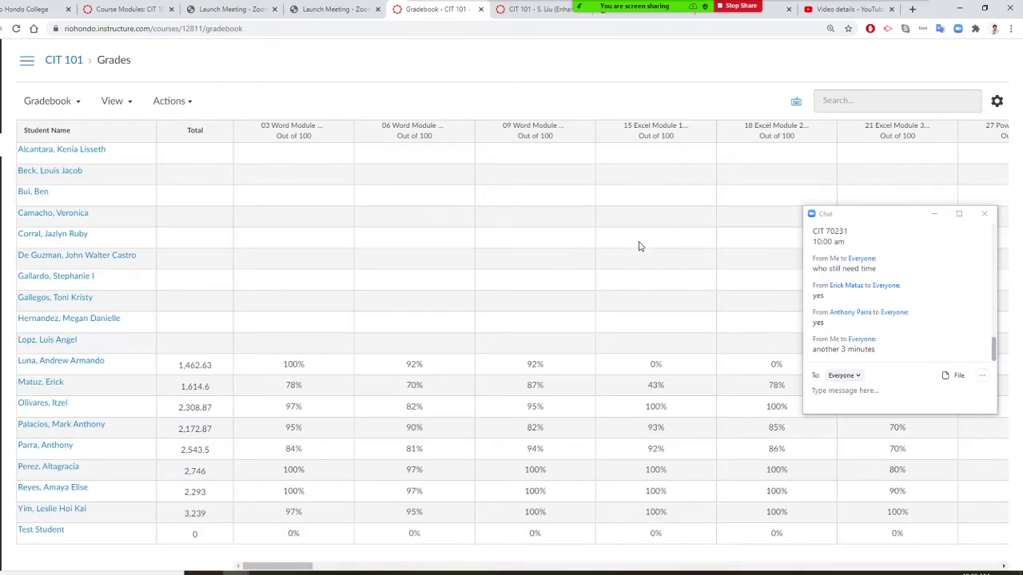
{"action": "left_click_drag", "start_coordinate": [294, 567], "coordinate": [758, 532]}
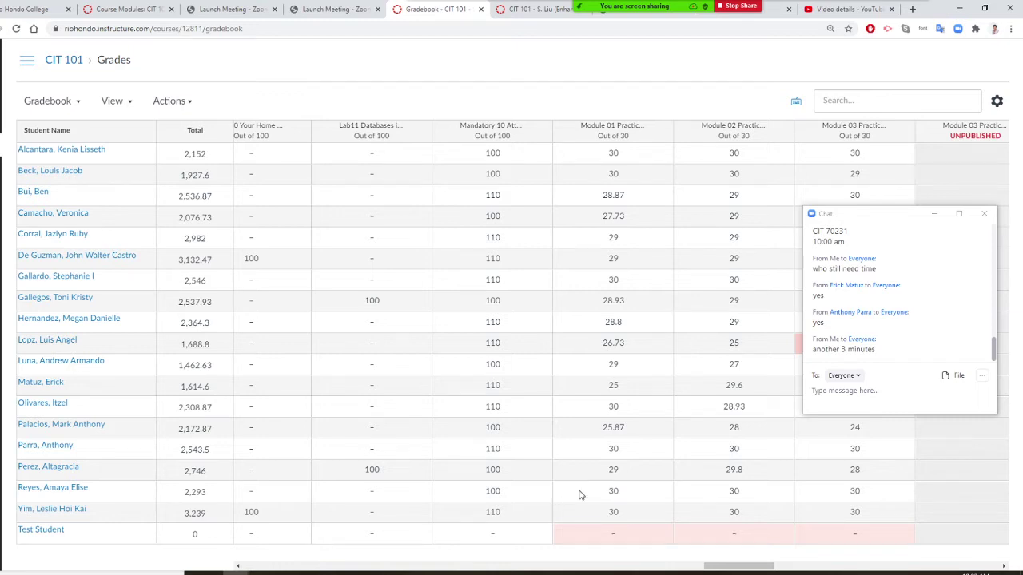
{"action": "left_click_drag", "start_coordinate": [741, 564], "coordinate": [931, 561]}
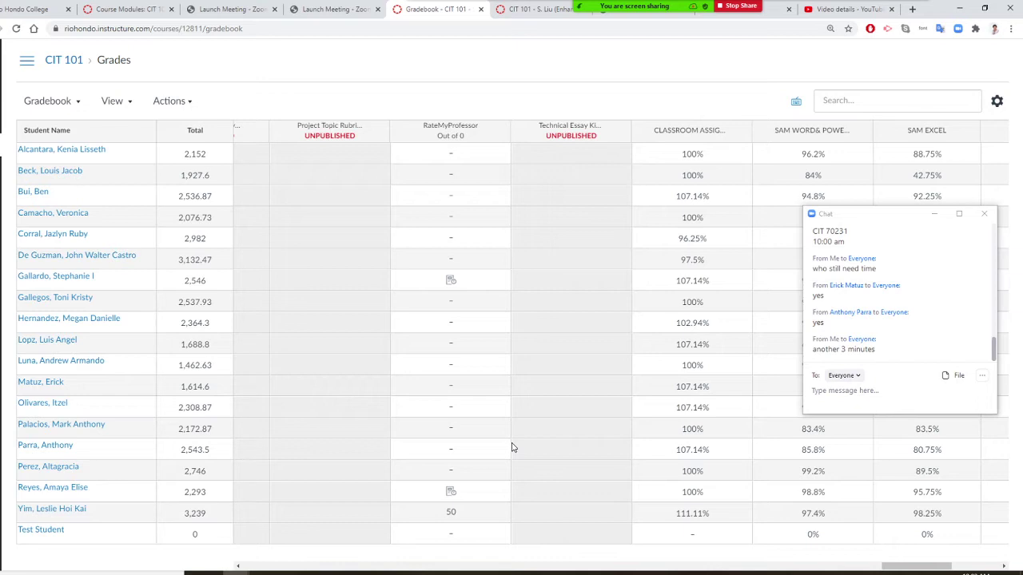
{"action": "key", "text": "F5"}
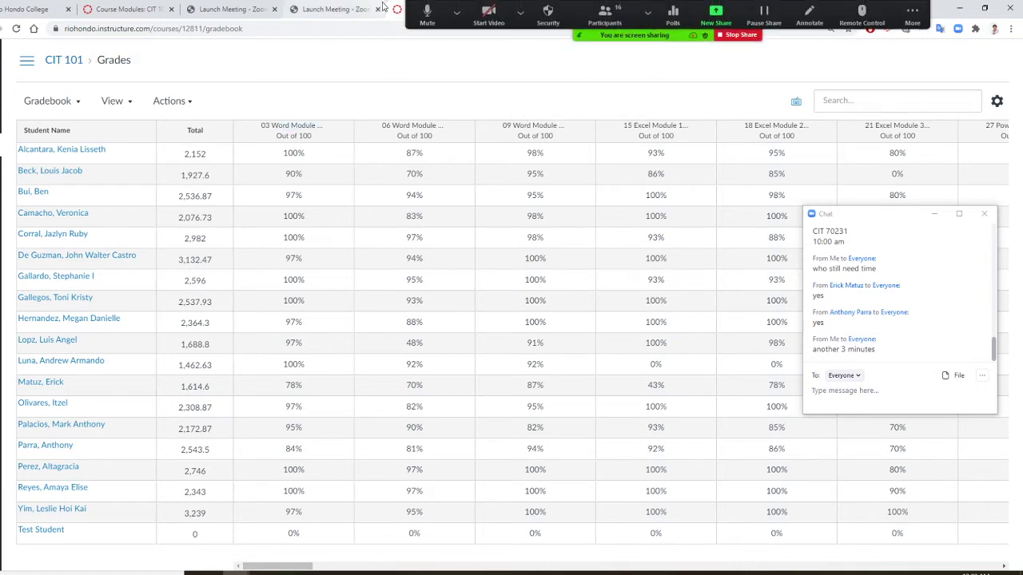
Step: Return to the course modules page and send "10:05 am" to everyone in the meeting chat
{"action": "left_click", "coordinate": [150, 8]}
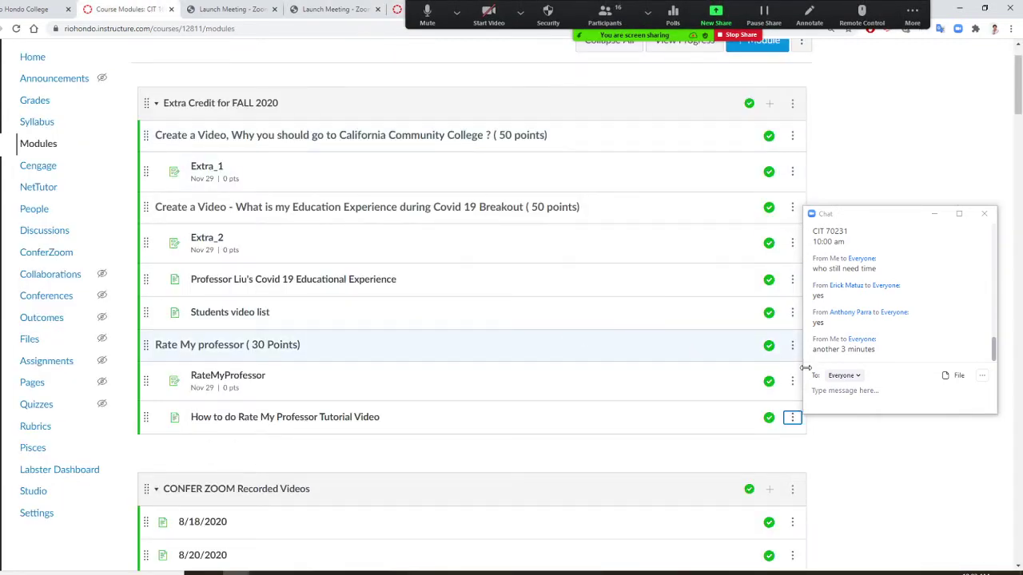
{"action": "left_click", "coordinate": [834, 399]}
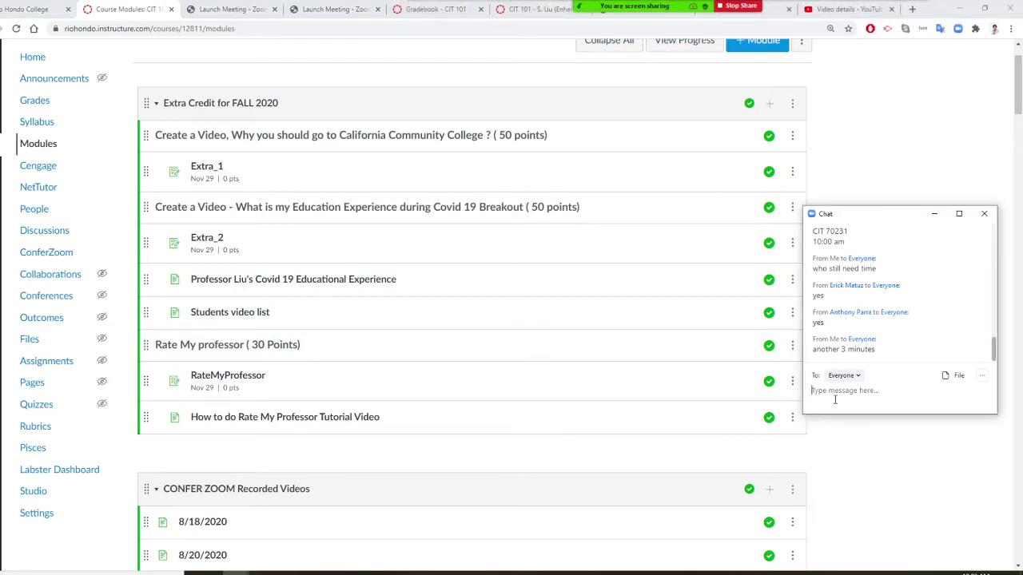
{"action": "type", "text": "10:05 am"}
{"action": "key", "text": "Return"}
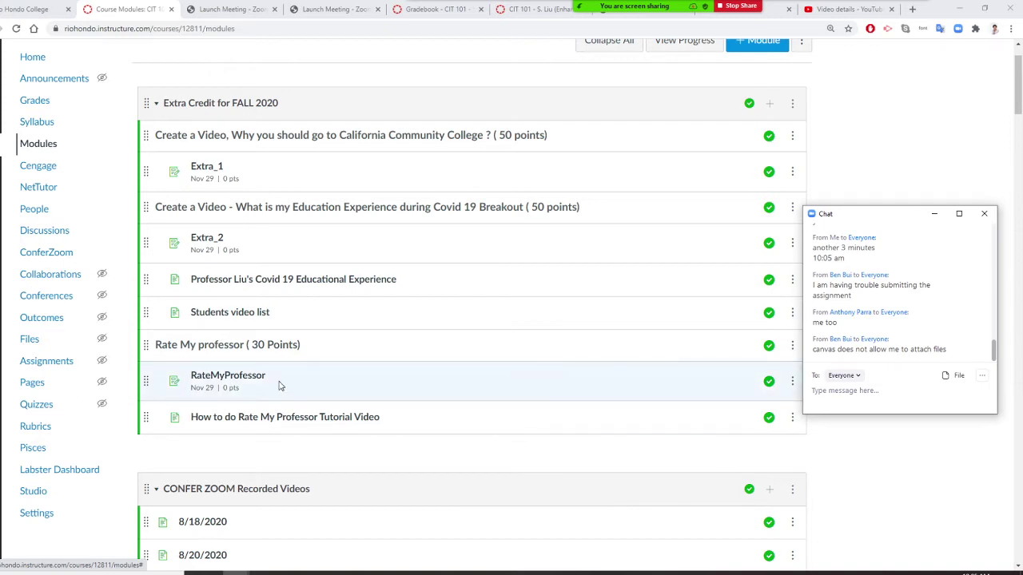
Step: Review the submission type, allowed attempts and due date in the RateMyProfessor assignment's edit settings, and return to its page
{"action": "left_click", "coordinate": [248, 379]}
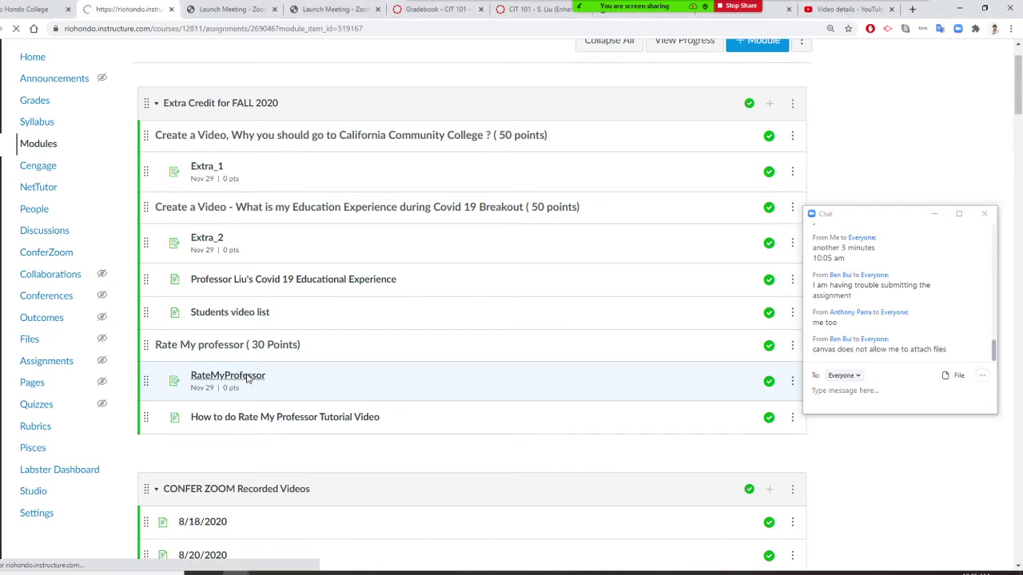
{"action": "left_click", "coordinate": [592, 109]}
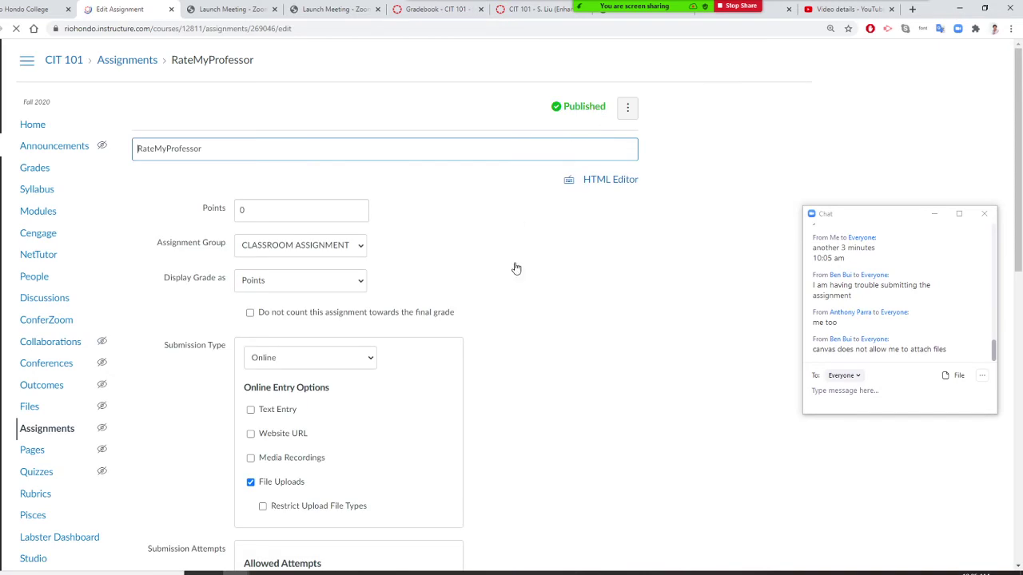
{"action": "scroll", "coordinate": [484, 360], "scroll_direction": "down", "scroll_amount": 4}
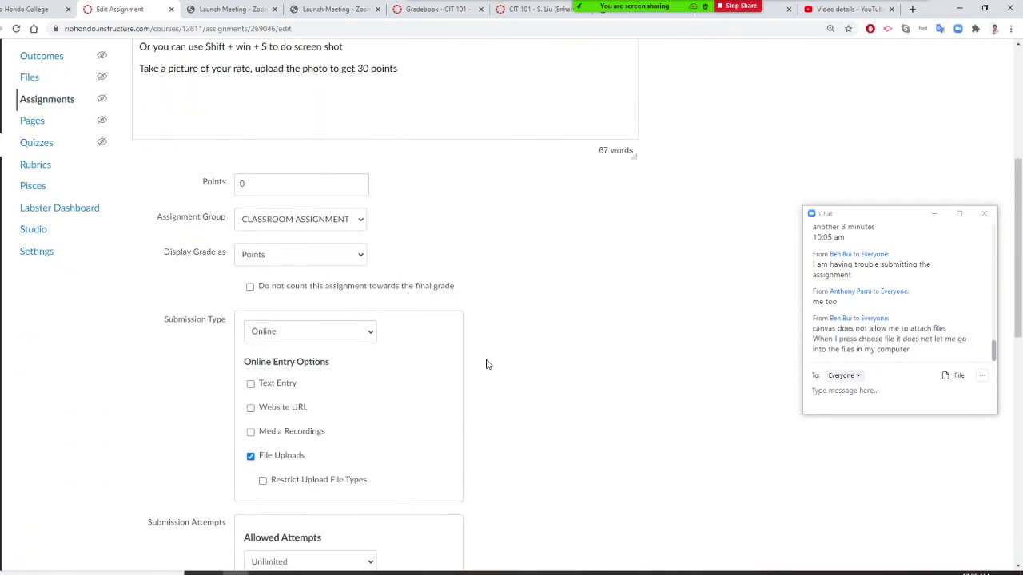
{"action": "scroll", "coordinate": [486, 364], "scroll_direction": "down", "scroll_amount": 3}
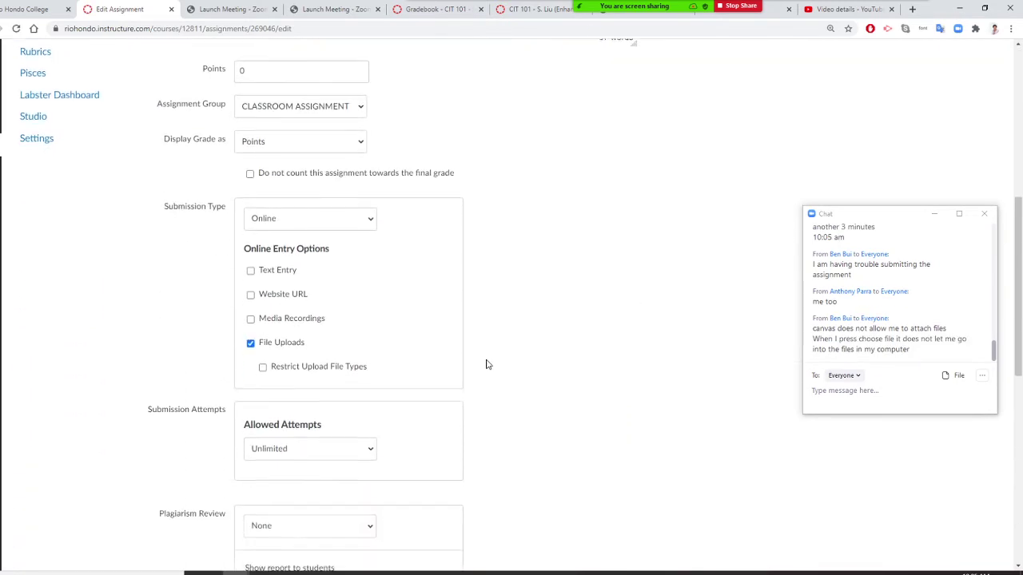
{"action": "scroll", "coordinate": [486, 364], "scroll_direction": "down", "scroll_amount": 5}
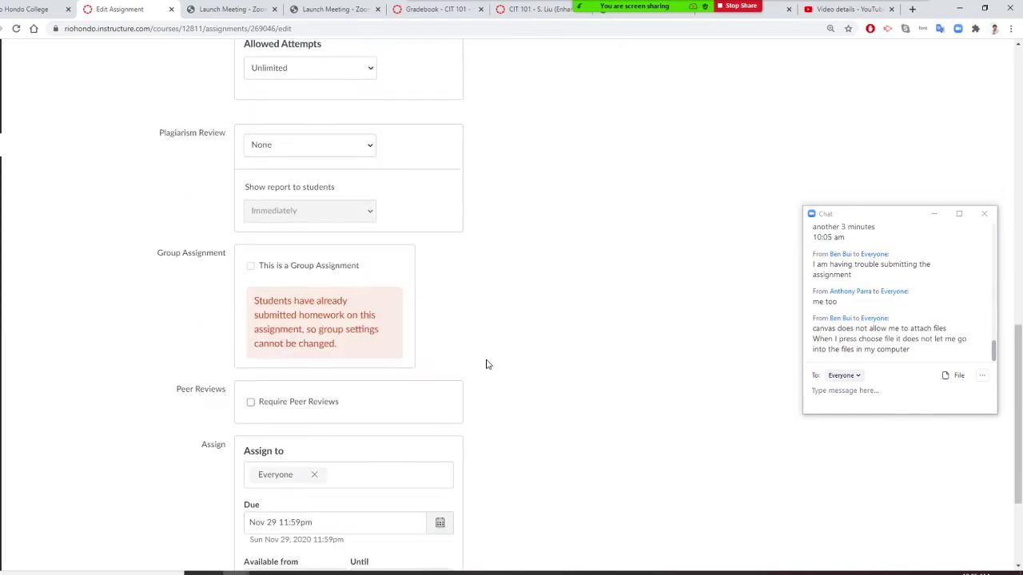
{"action": "left_click", "coordinate": [623, 521]}
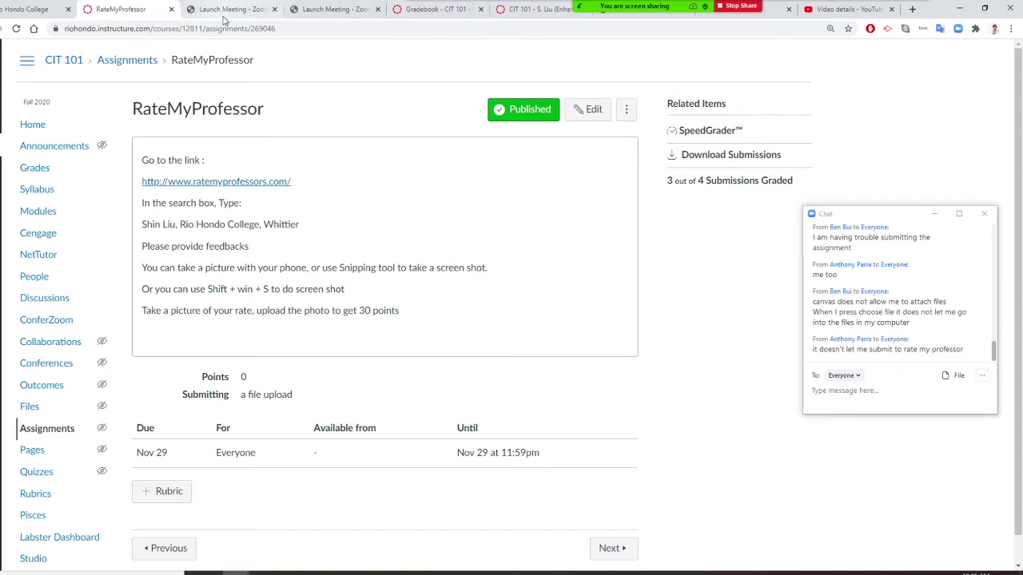
Step: Check the RateMyProfessor column in the CIT 101 gradebook, reload the gradebook, and check the column again
{"action": "left_click", "coordinate": [456, 12]}
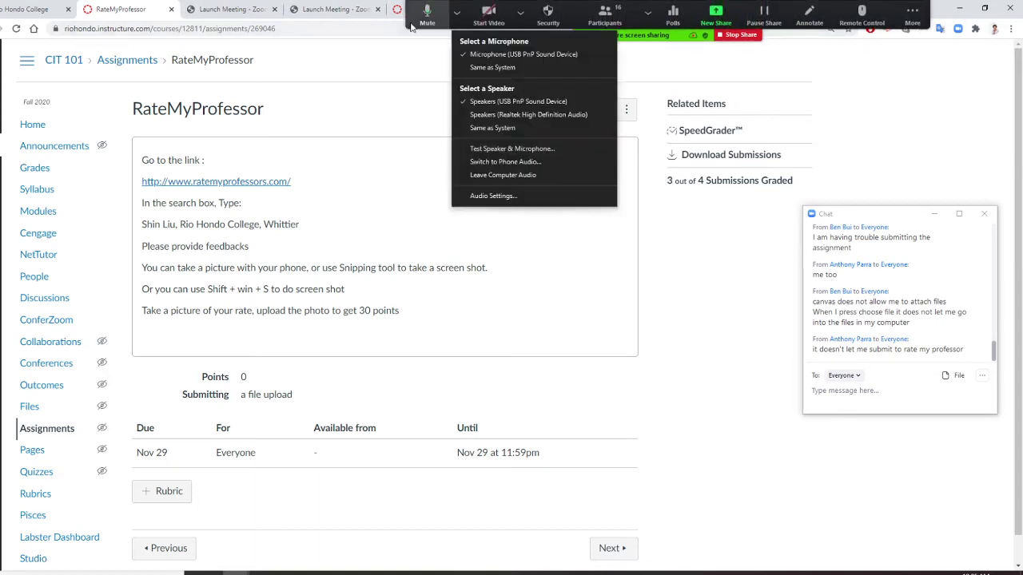
{"action": "left_click", "coordinate": [412, 27]}
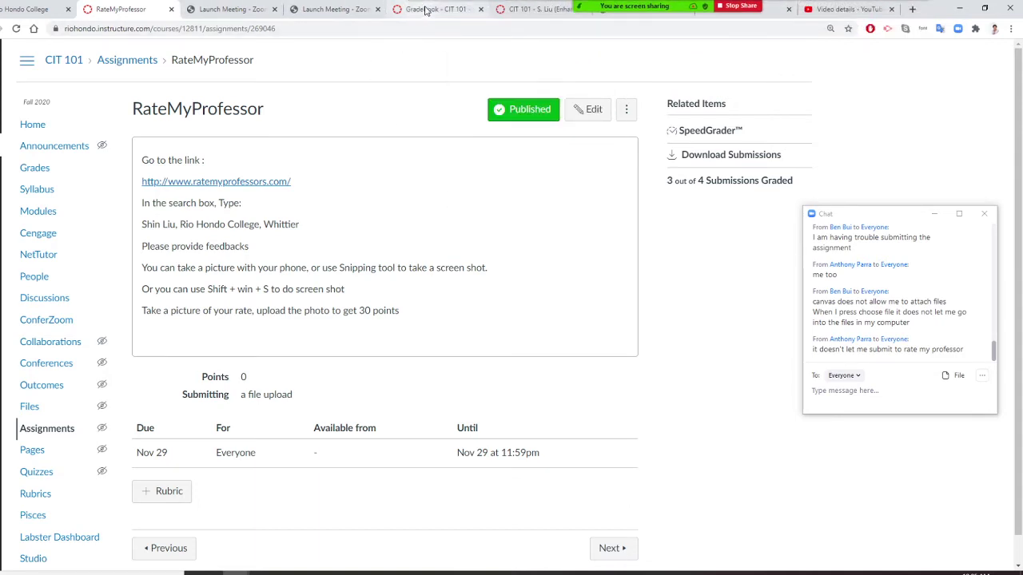
{"action": "left_click", "coordinate": [426, 10]}
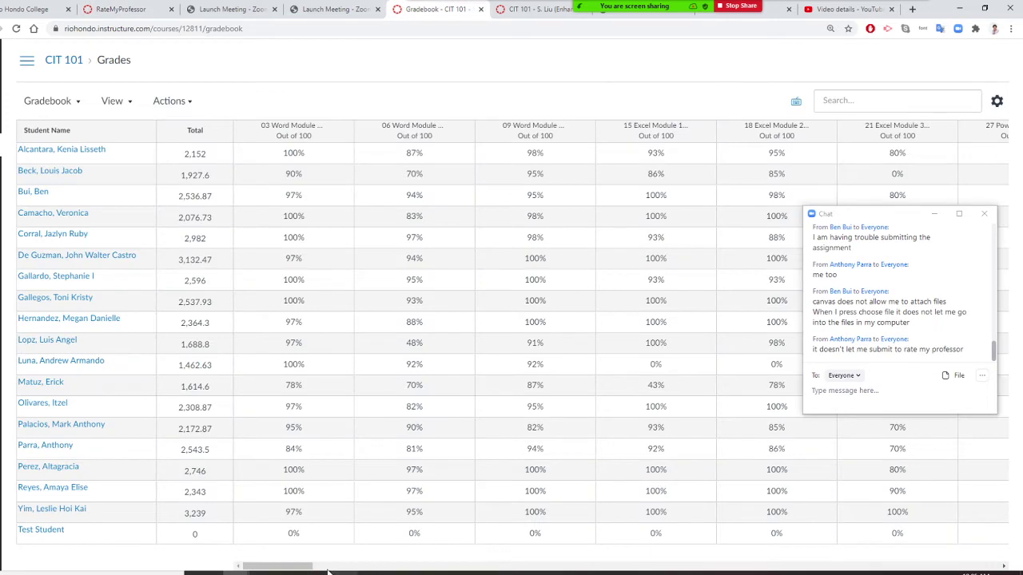
{"action": "left_click_drag", "start_coordinate": [295, 566], "coordinate": [928, 559]}
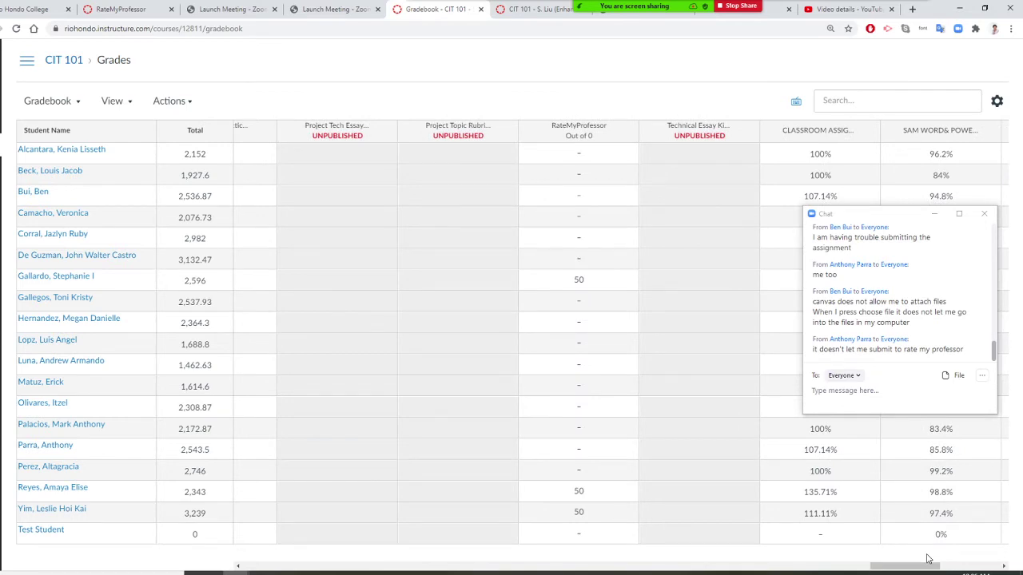
{"action": "key", "text": "F5"}
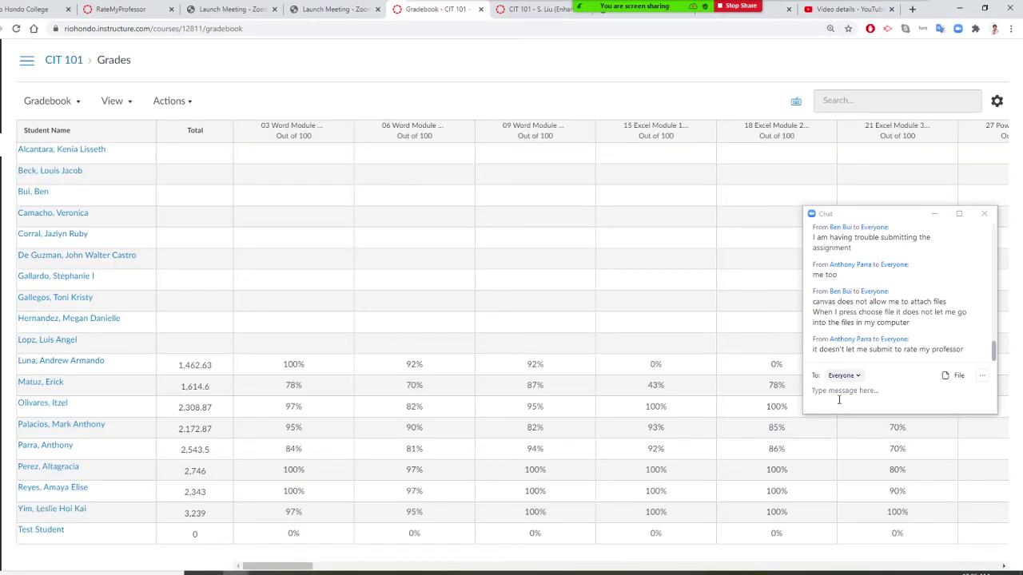
{"action": "left_click_drag", "start_coordinate": [313, 567], "coordinate": [931, 573]}
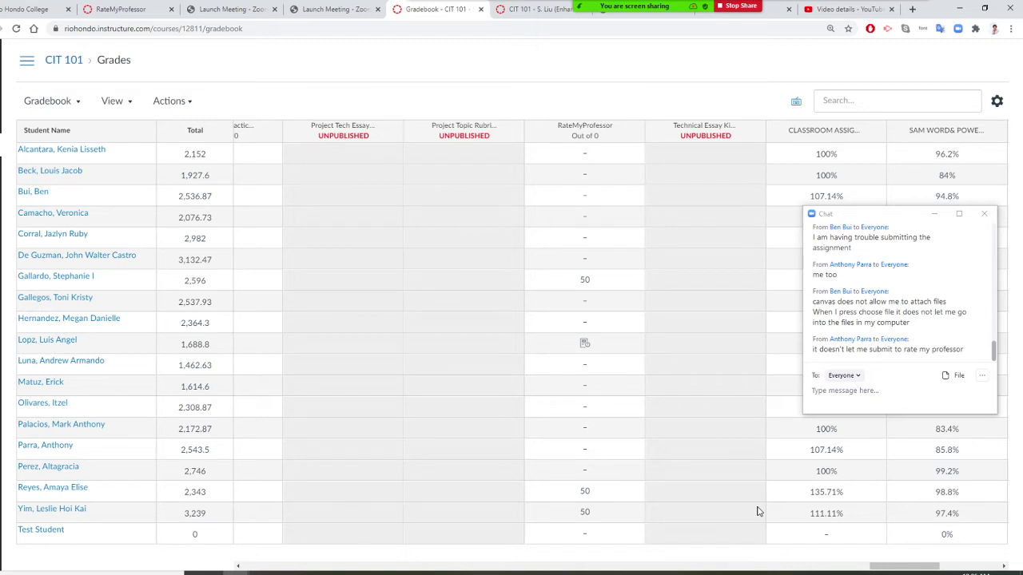
Step: Stop sharing the screen in the Zoom meeting
{"action": "mouse_move", "coordinate": [747, 38]}
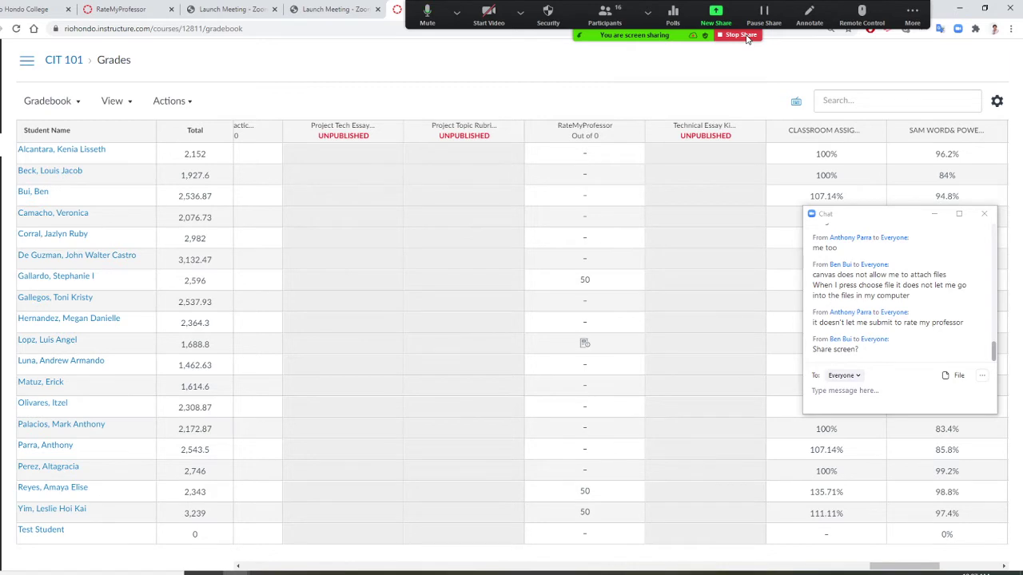
{"action": "left_click", "coordinate": [741, 35]}
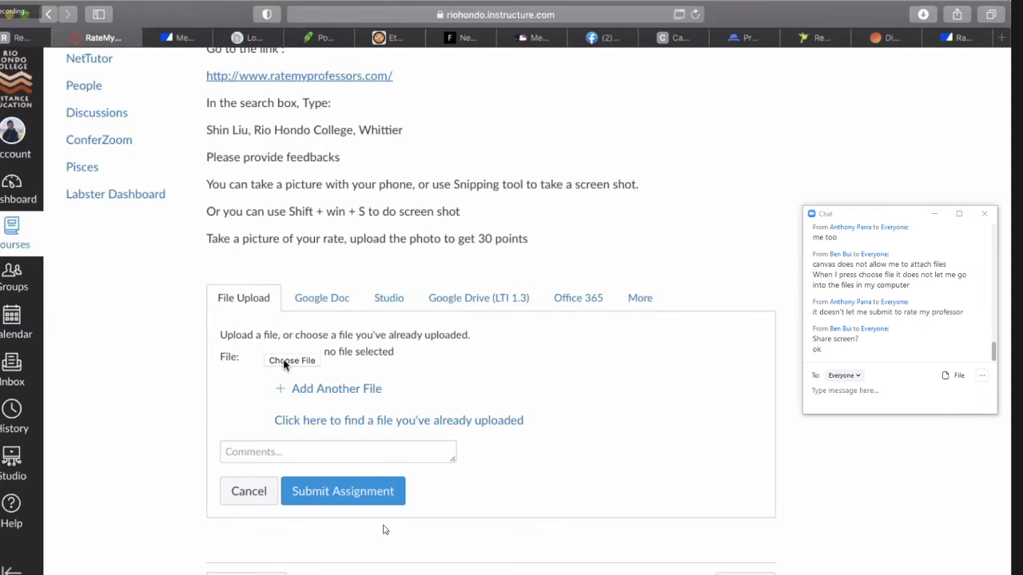
Step: View the posted CIT101 rating on the Rate My Professors site and return to the RateMyProfessor assignment submission form
{"action": "left_click", "coordinate": [955, 38]}
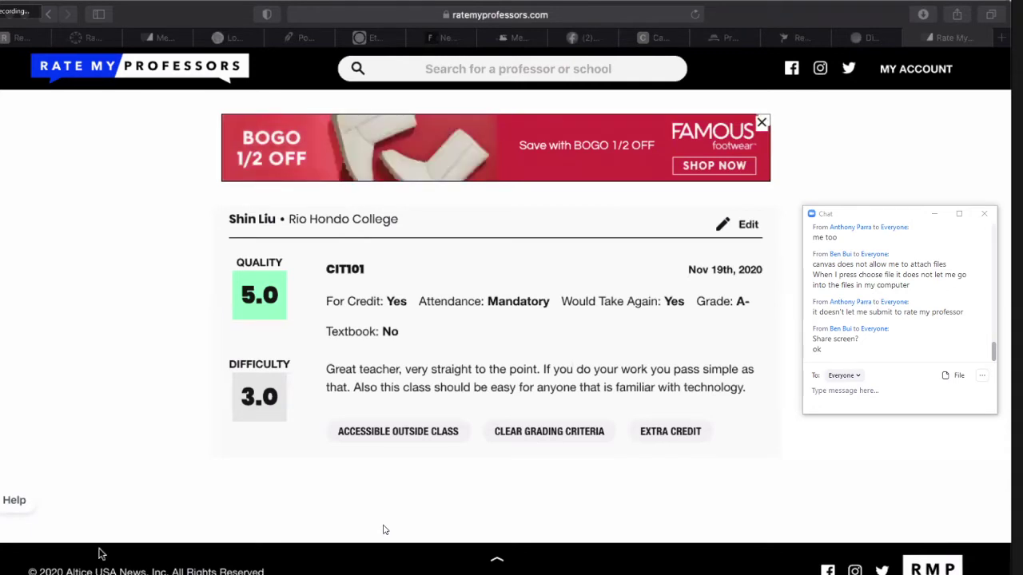
{"action": "left_click", "coordinate": [30, 40]}
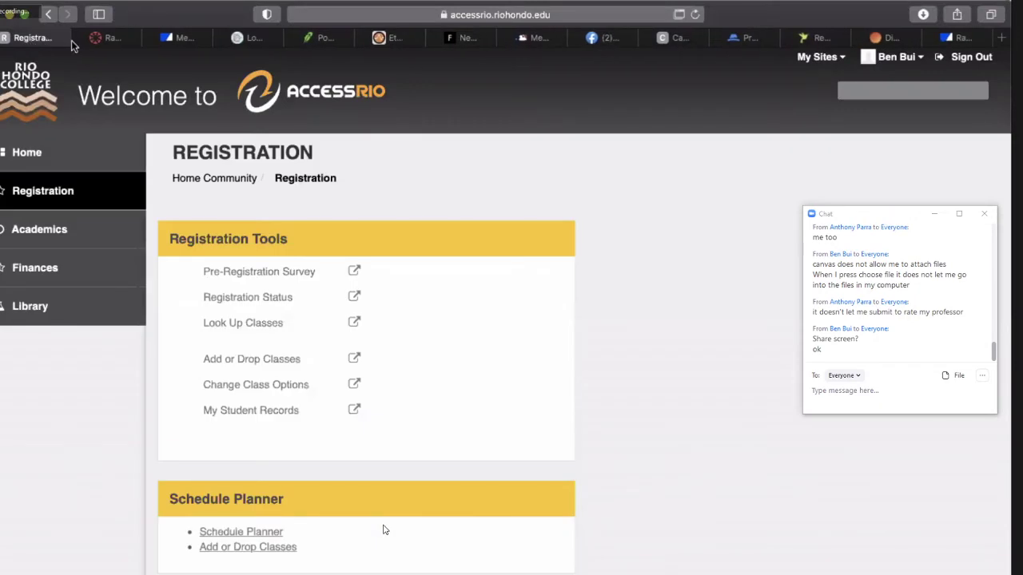
{"action": "left_click", "coordinate": [95, 38]}
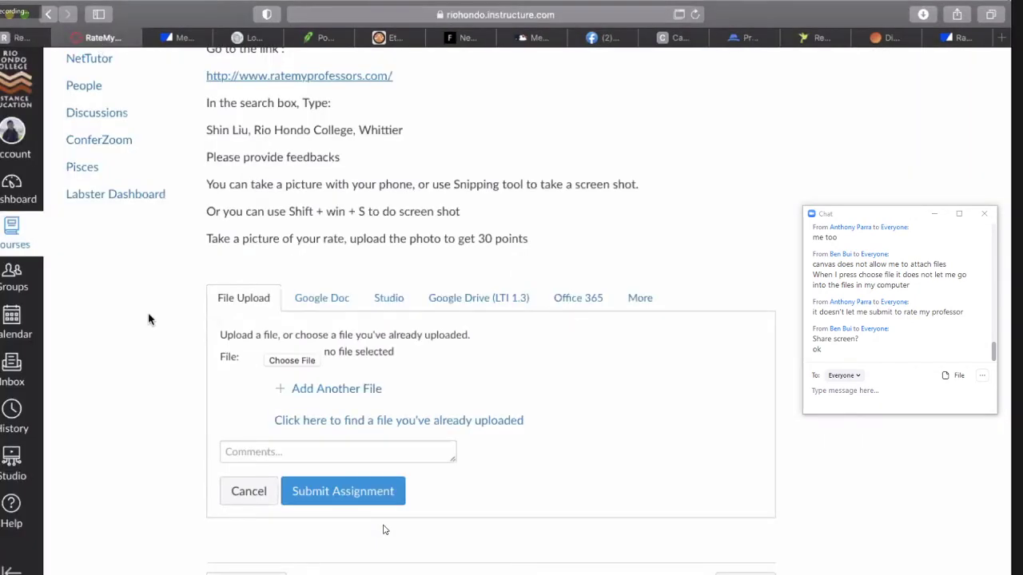
Step: Try to choose a file in an added second upload row of the RateMyProfessor submission, and cancel the submission
{"action": "left_click", "coordinate": [307, 397]}
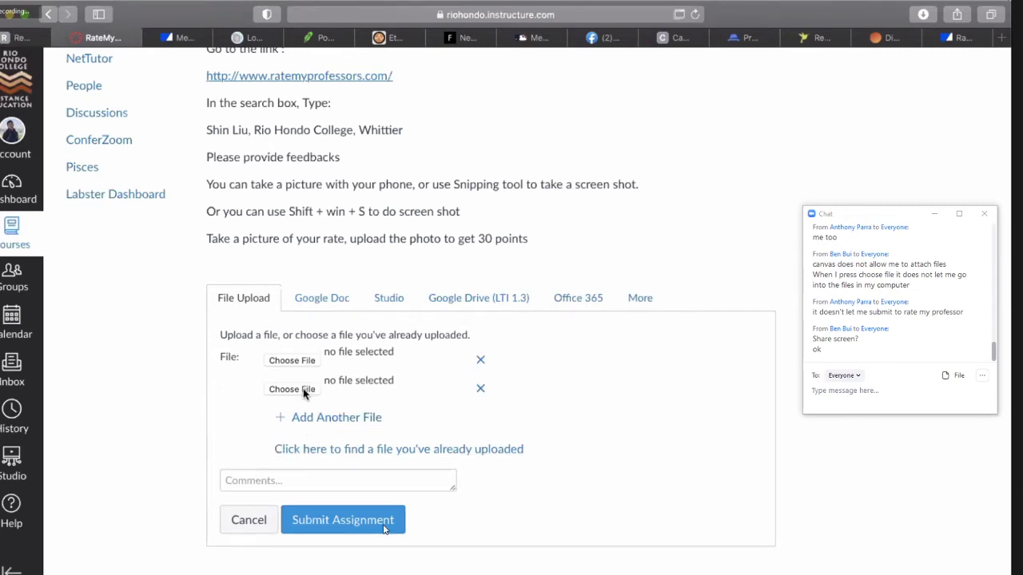
{"action": "left_click", "coordinate": [303, 388]}
{"action": "left_click", "coordinate": [303, 388]}
{"action": "left_click", "coordinate": [256, 524]}
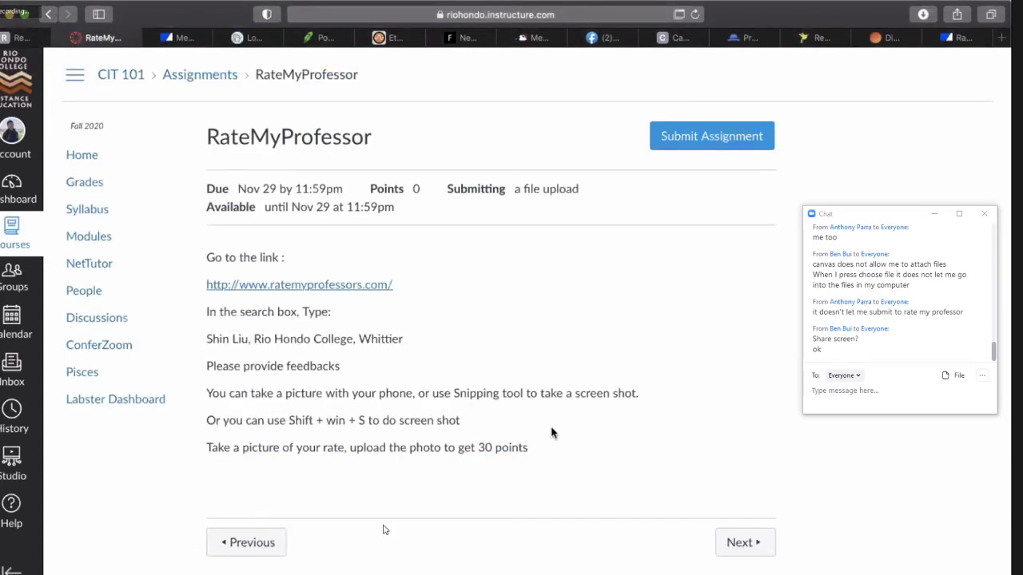
Step: Reopen the RateMyProfessor submission form, try choosing a file in a third upload row, and remove the extra rows
{"action": "left_click", "coordinate": [722, 141]}
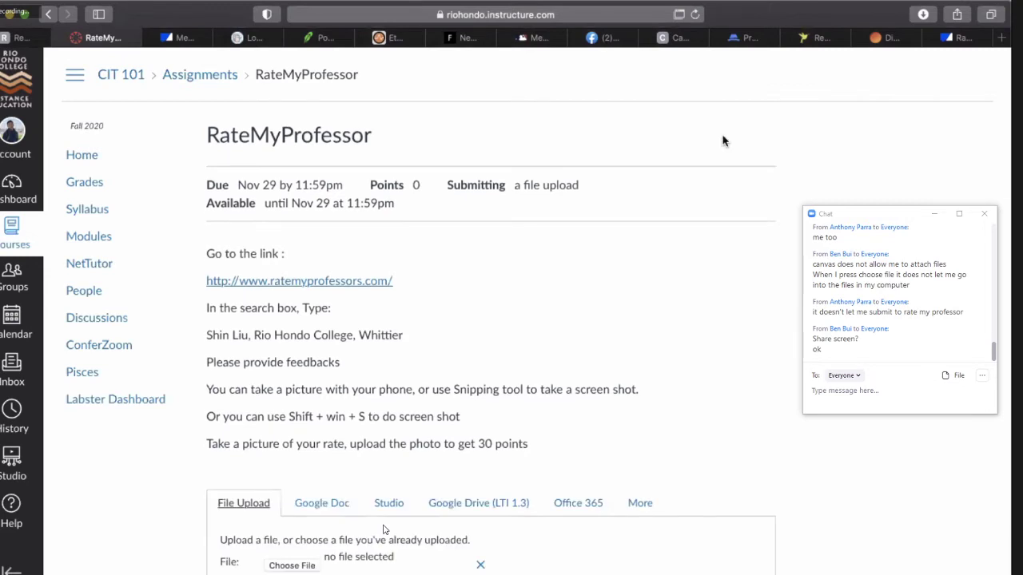
{"action": "scroll", "coordinate": [435, 306], "scroll_direction": "down", "scroll_amount": 5}
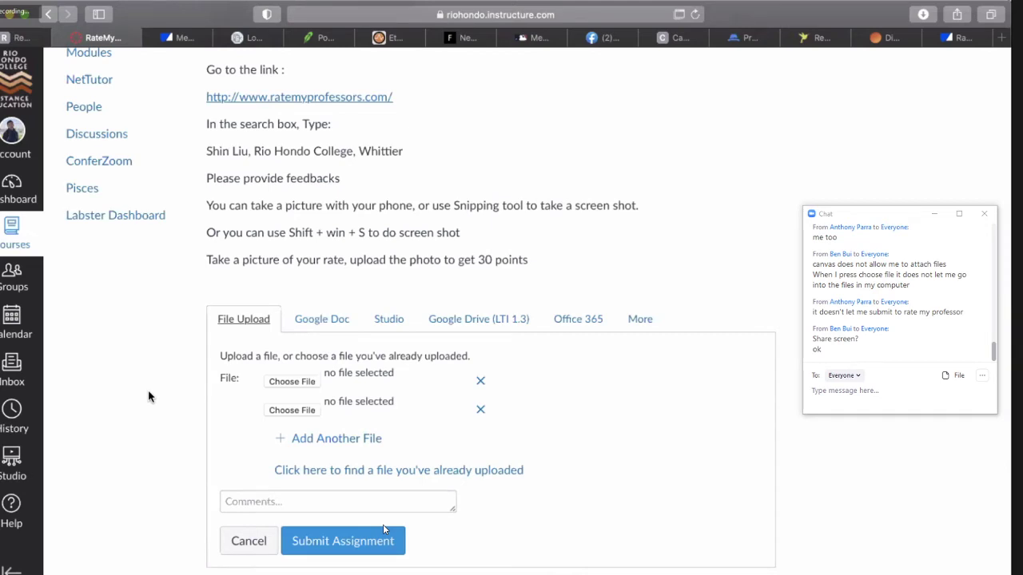
{"action": "left_click", "coordinate": [359, 440]}
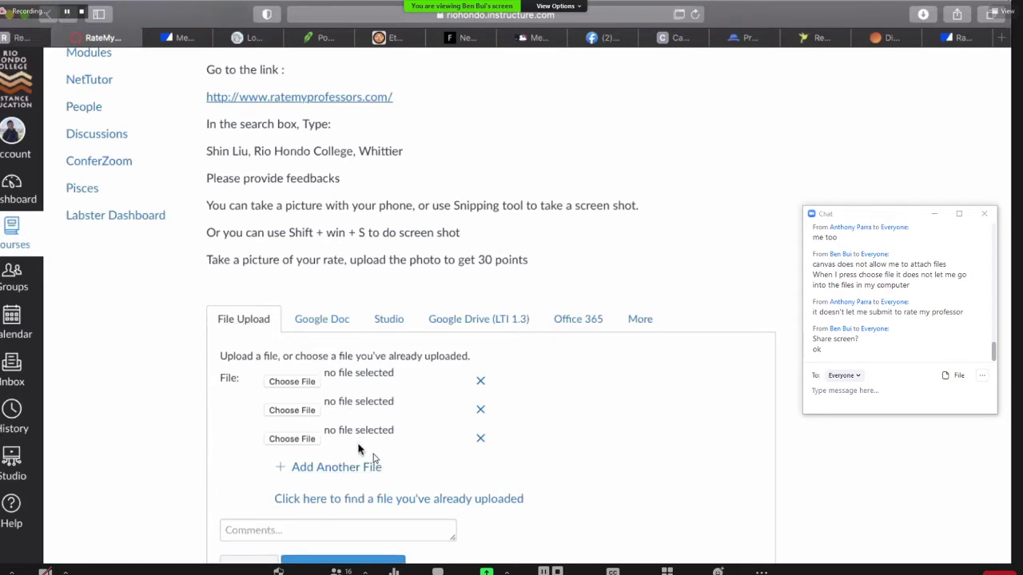
{"action": "left_click", "coordinate": [303, 442]}
{"action": "left_click", "coordinate": [303, 441]}
{"action": "left_click", "coordinate": [829, 394]}
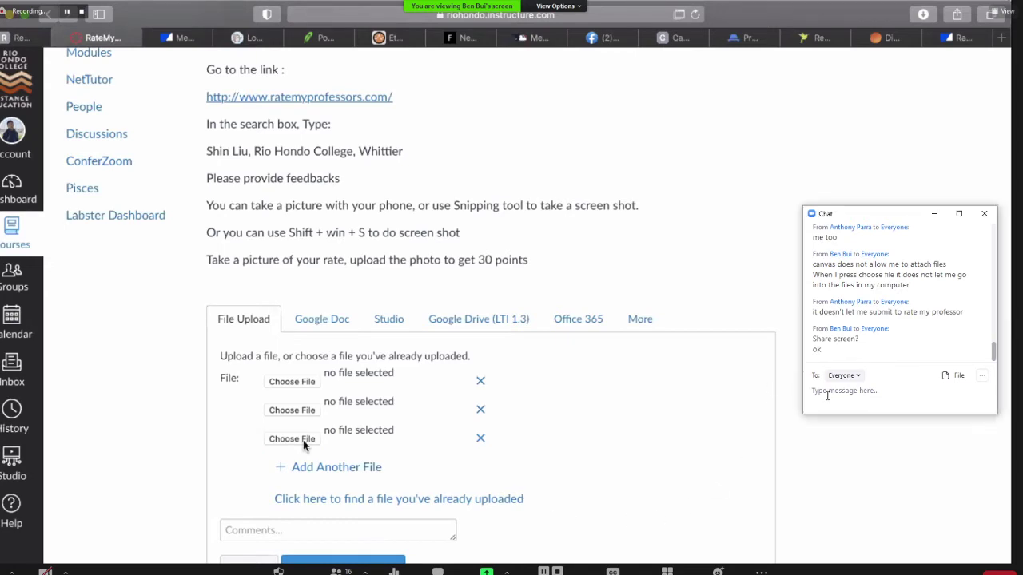
{"action": "left_click", "coordinate": [479, 441]}
{"action": "left_click", "coordinate": [481, 411]}
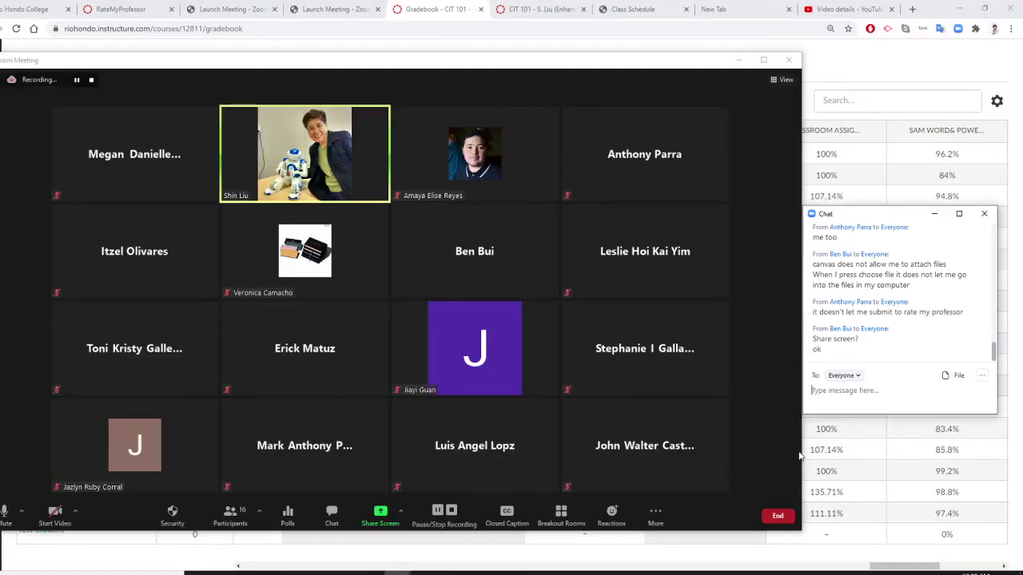
{"action": "type", "text": "Ty"}
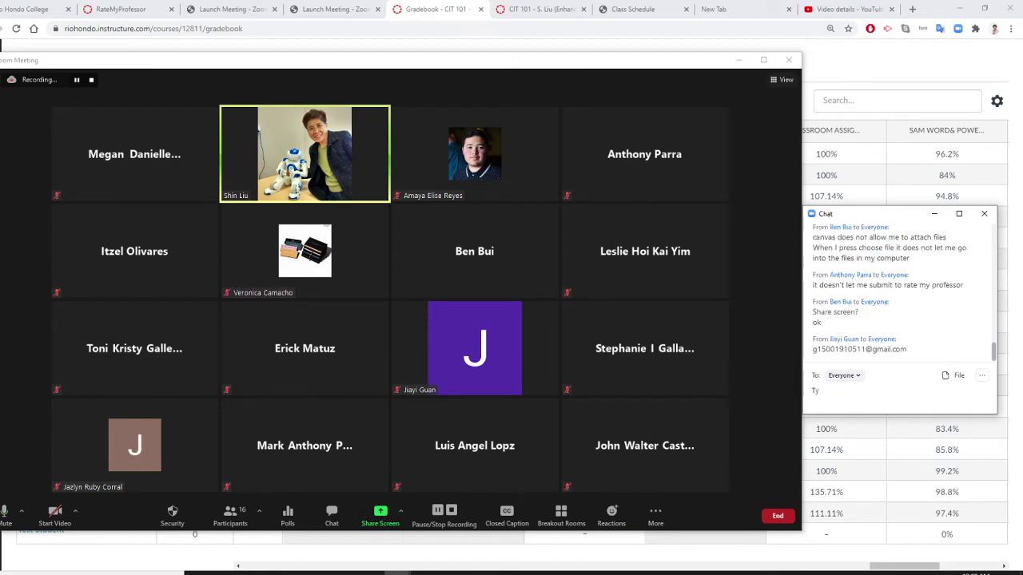
{"action": "key", "text": "BackSpace"}
{"action": "key", "text": "BackSpace"}
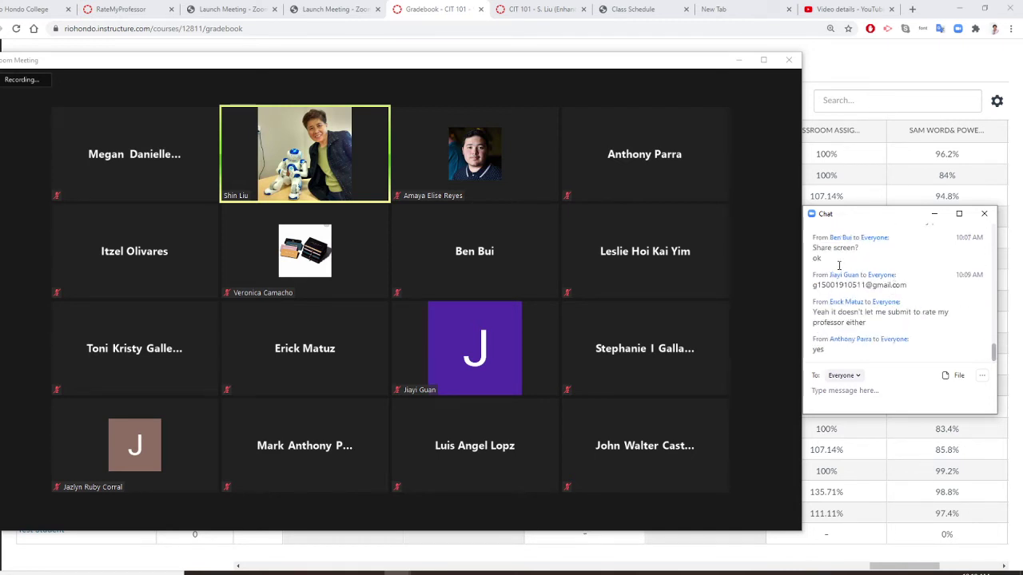
Step: Bring up the CIT 101 home page with its modules and share Screen 1 in the Zoom meeting
{"action": "left_click", "coordinate": [381, 514]}
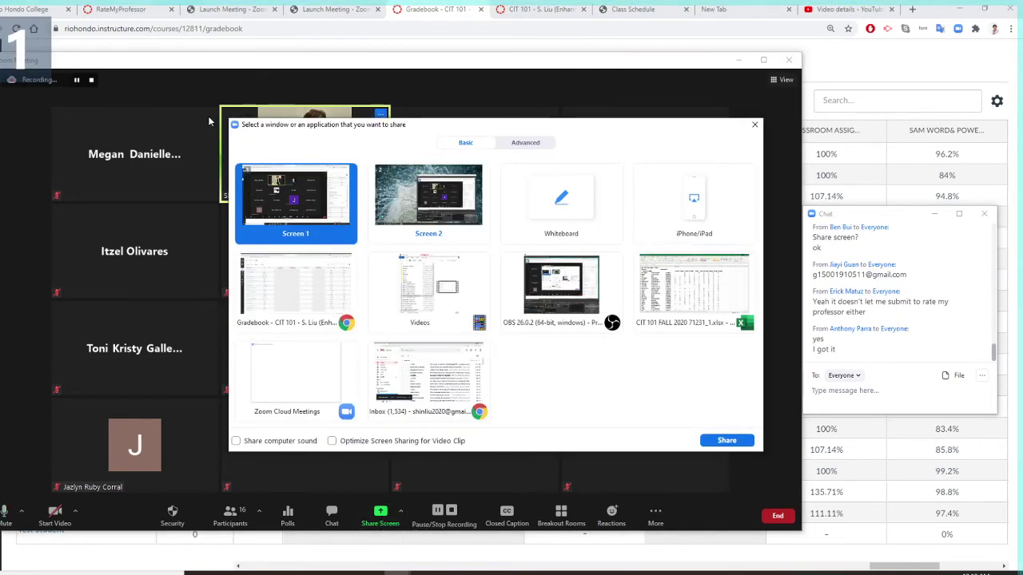
{"action": "left_click", "coordinate": [508, 8]}
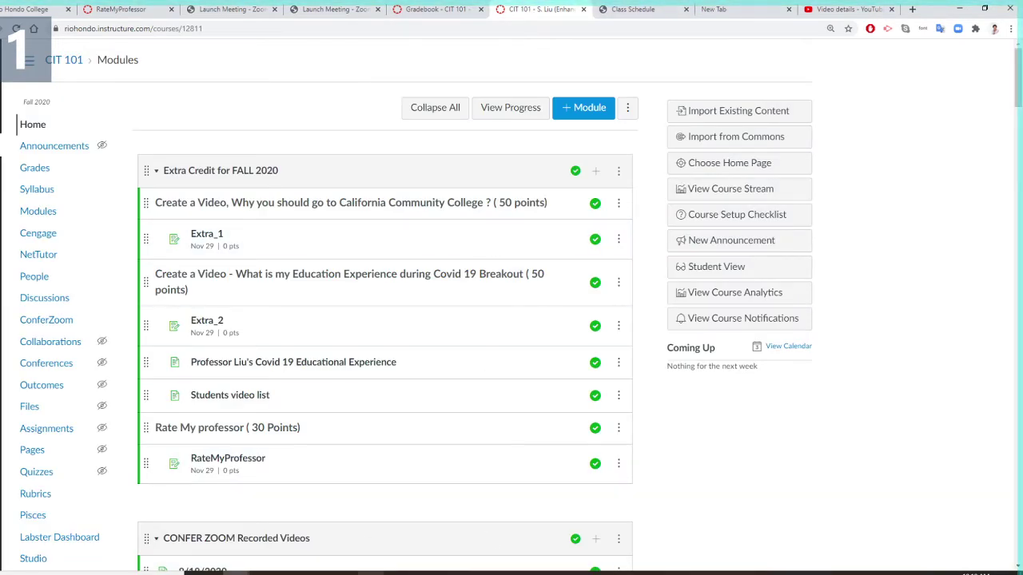
{"action": "mouse_move", "coordinate": [398, 573]}
{"action": "left_click", "coordinate": [449, 529]}
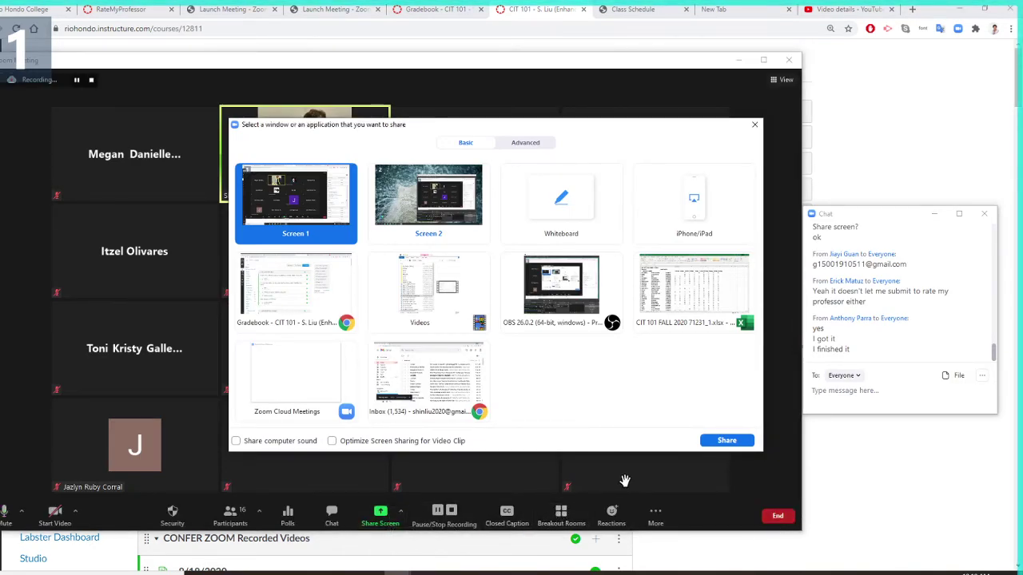
{"action": "left_click", "coordinate": [723, 440]}
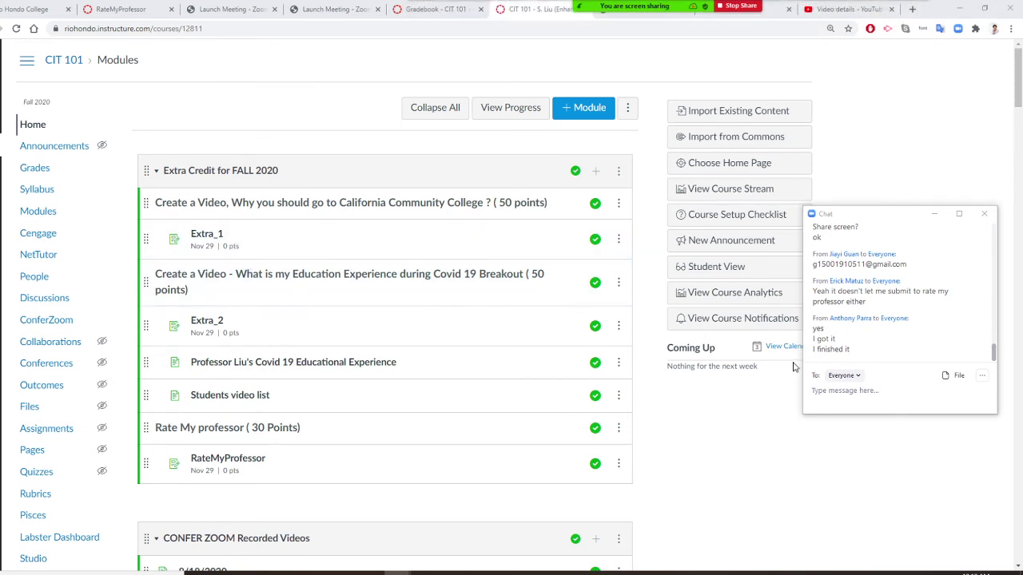
Step: Send the messages "1 - 3 minutes" and "talk about yourself" to everyone in the meeting chat
{"action": "left_click", "coordinate": [826, 392]}
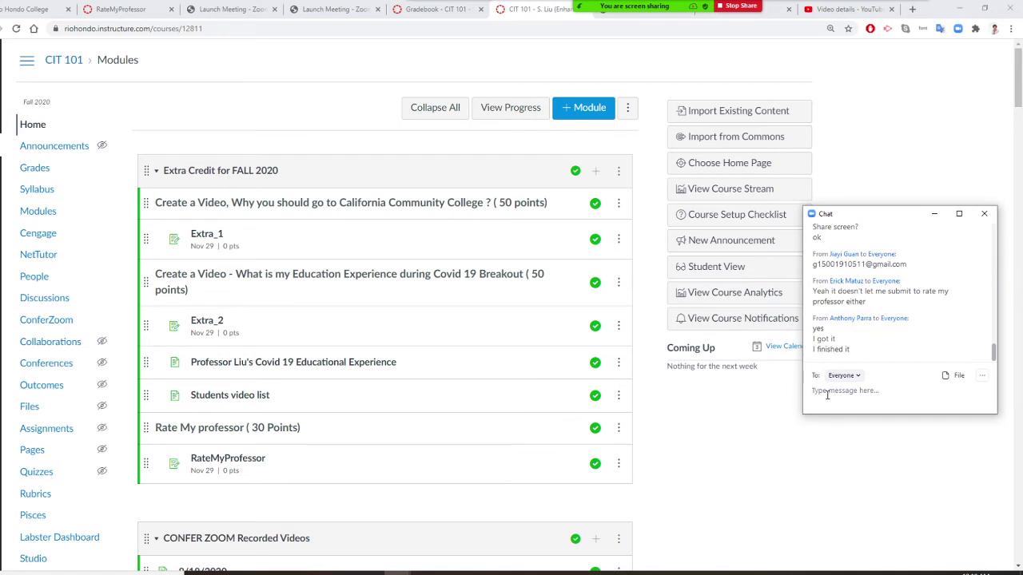
{"action": "type", "text": "1 - 3 minutes"}
{"action": "key", "text": "Return"}
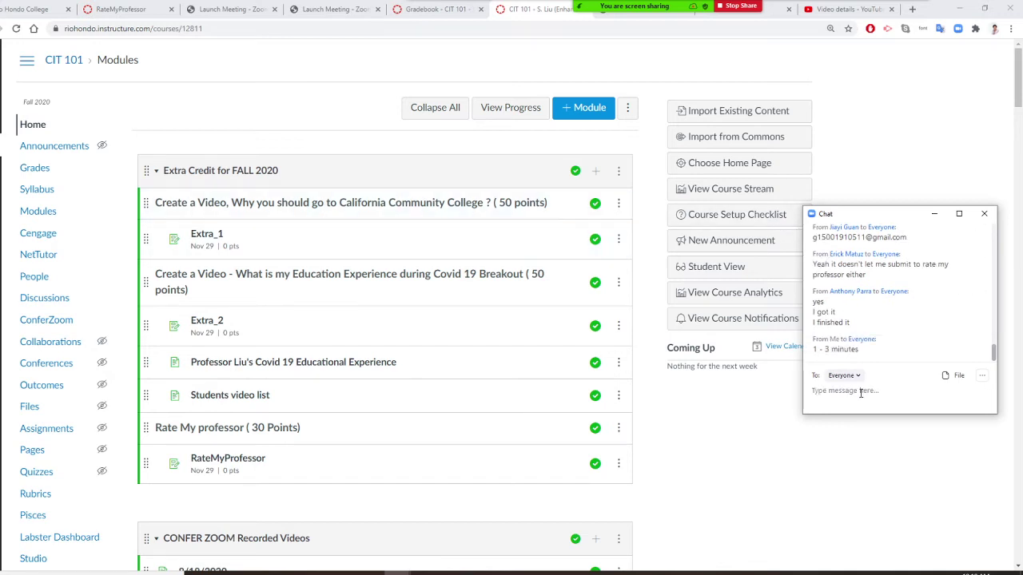
{"action": "type", "text": "talk about yourself"}
{"action": "key", "text": "Return"}
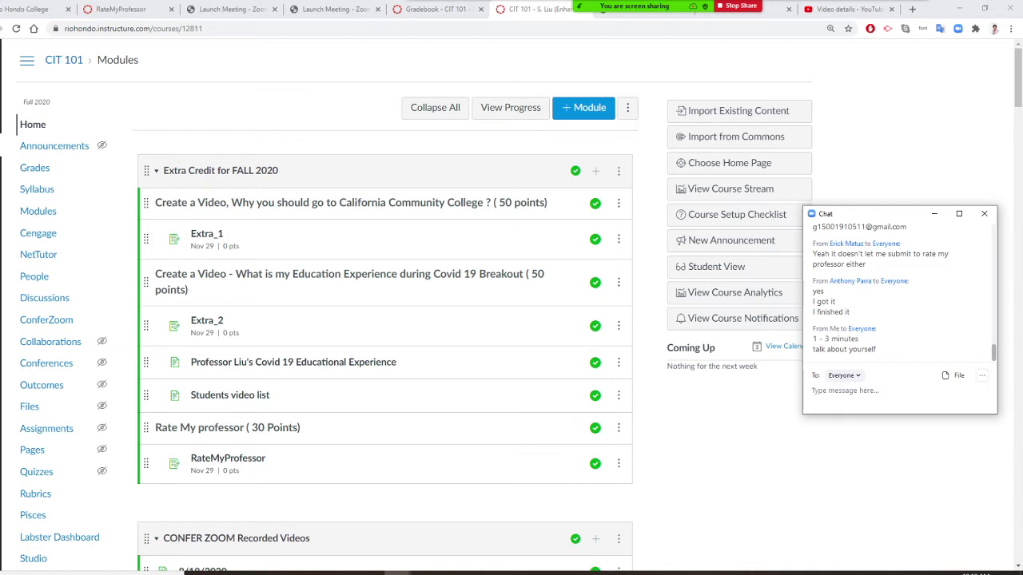
Step: Send the messages "academic goal, career goal" and "why you attend Rio Hondo College" to everyone in the meeting chat
{"action": "type", "text": "academic goal, career goal"}
{"action": "key", "text": "Return"}
{"action": "type", "text": "w"}
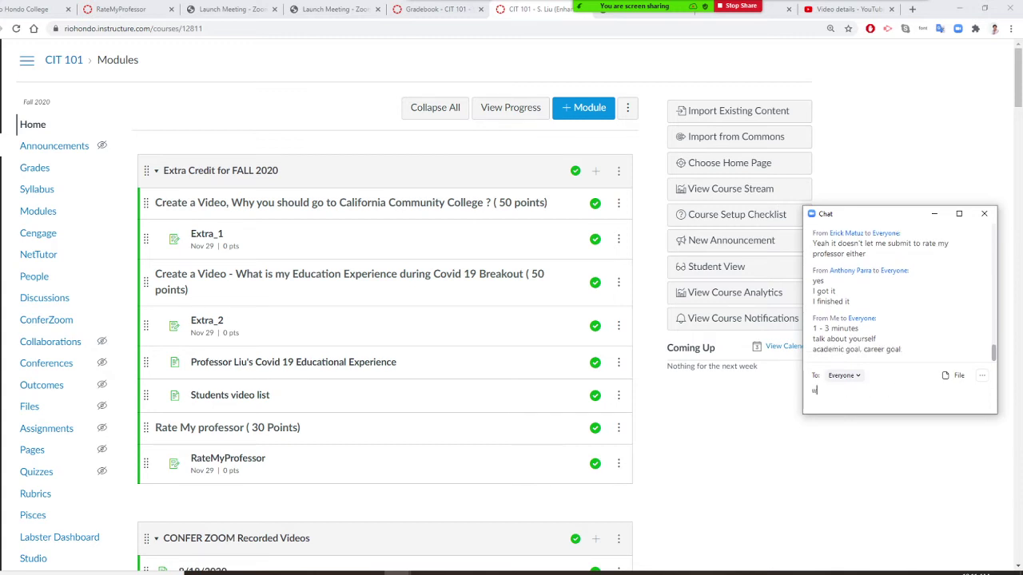
{"action": "type", "text": "hy you attend Rio Hondo College"}
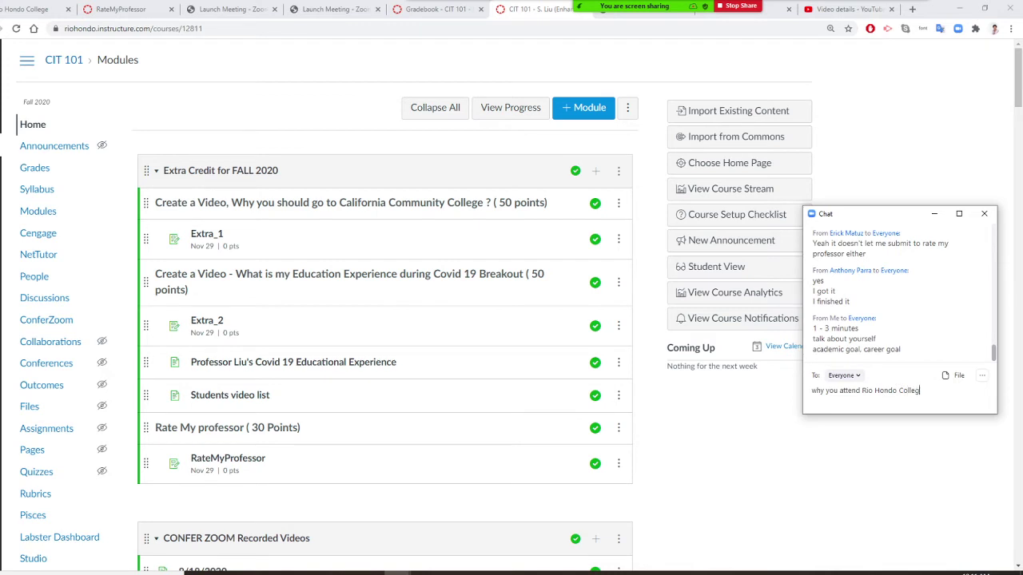
{"action": "key", "text": "Return"}
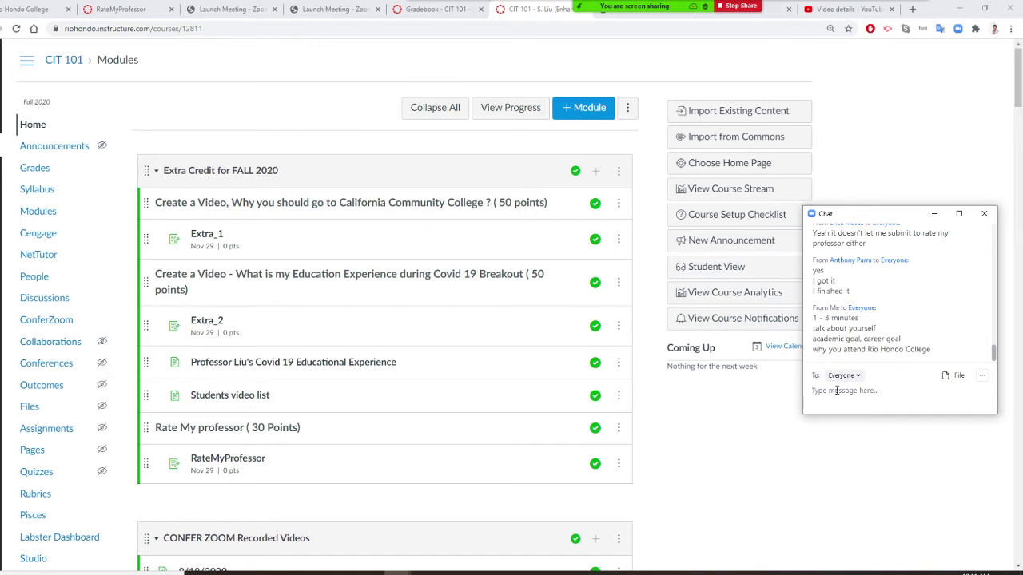
Step: Send everyone the sharing options in chat: "share or not share", "share - 60 points" and "not share - 30 points"
{"action": "type", "text": "share or not share"}
{"action": "key", "text": "Return"}
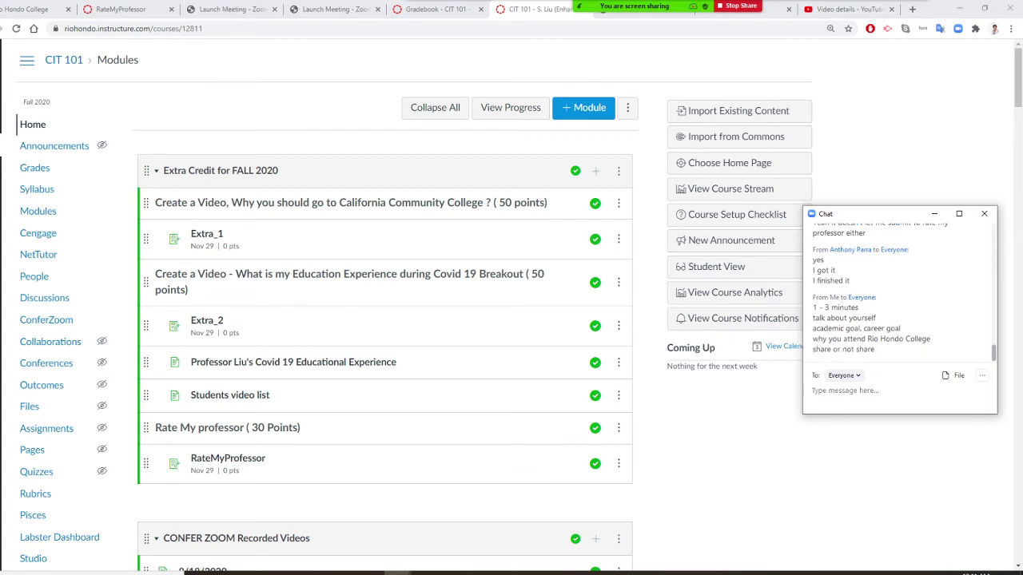
{"action": "type", "text": "share - 60 points"}
{"action": "key", "text": "Return"}
{"action": "type", "text": "not "}
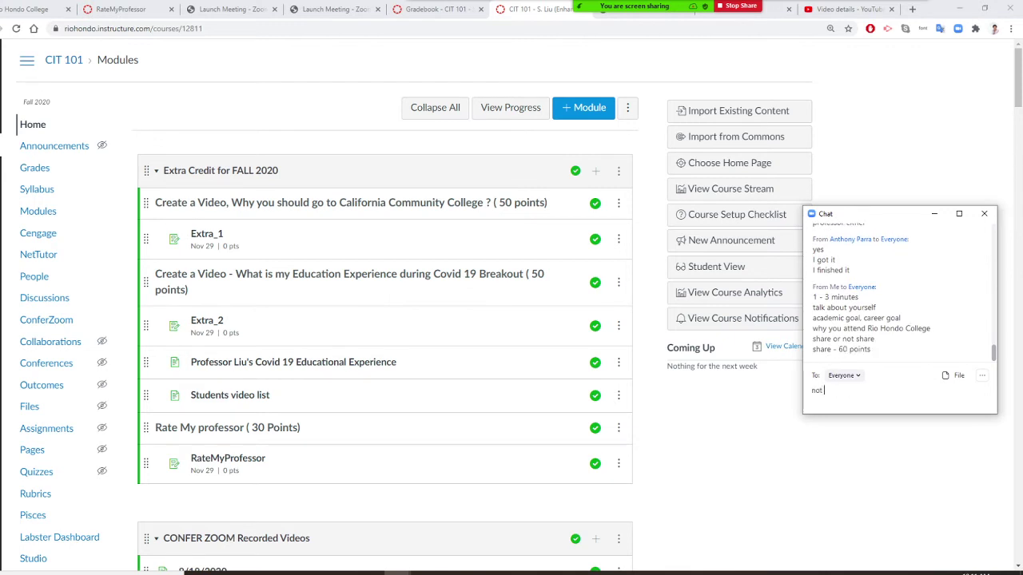
{"action": "type", "text": "share - 30 points"}
{"action": "key", "text": "Return"}
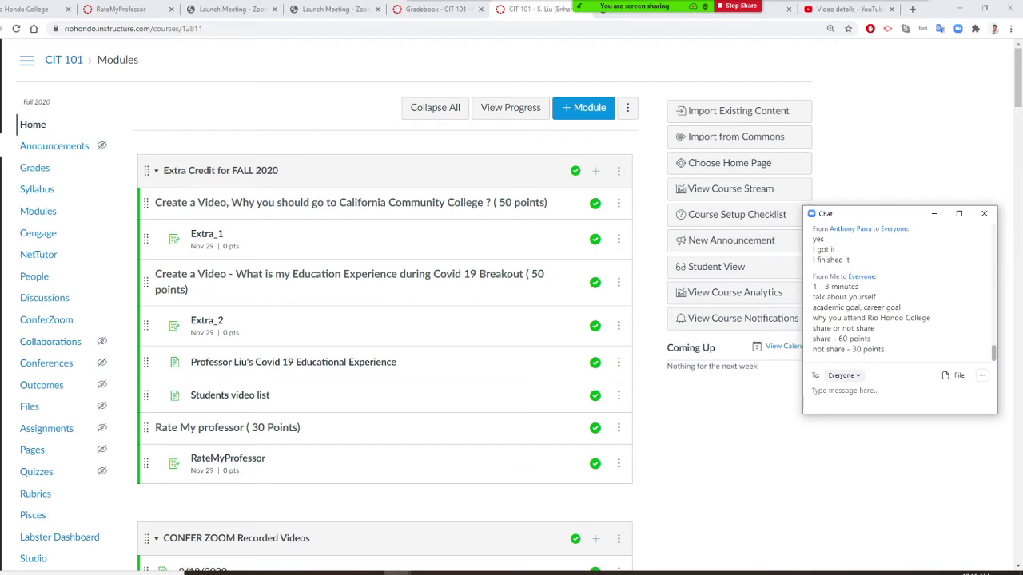
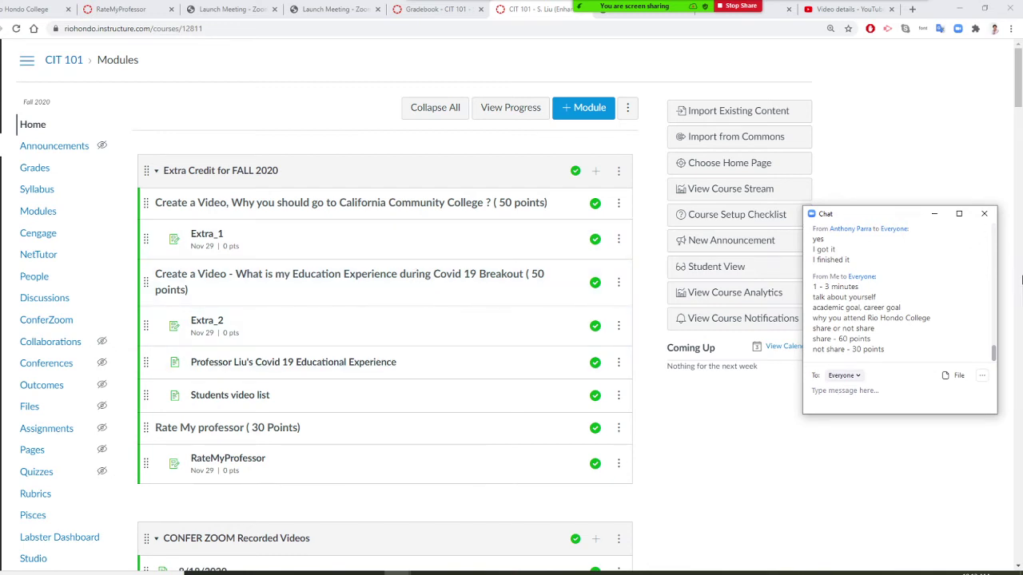
Step: Show the attendance marks in the workbook CIT 101 FALL 2020 71231_1.xlsx down to the last student, and return to the course modules
{"action": "scroll", "coordinate": [934, 307], "scroll_direction": "up", "scroll_amount": 4}
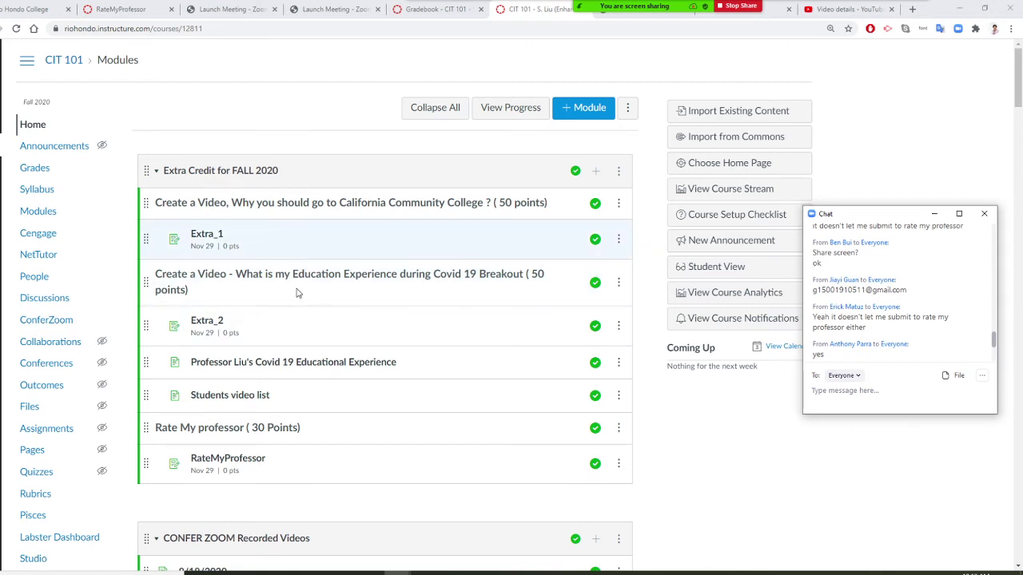
{"action": "scroll", "coordinate": [317, 342], "scroll_direction": "down", "scroll_amount": 2}
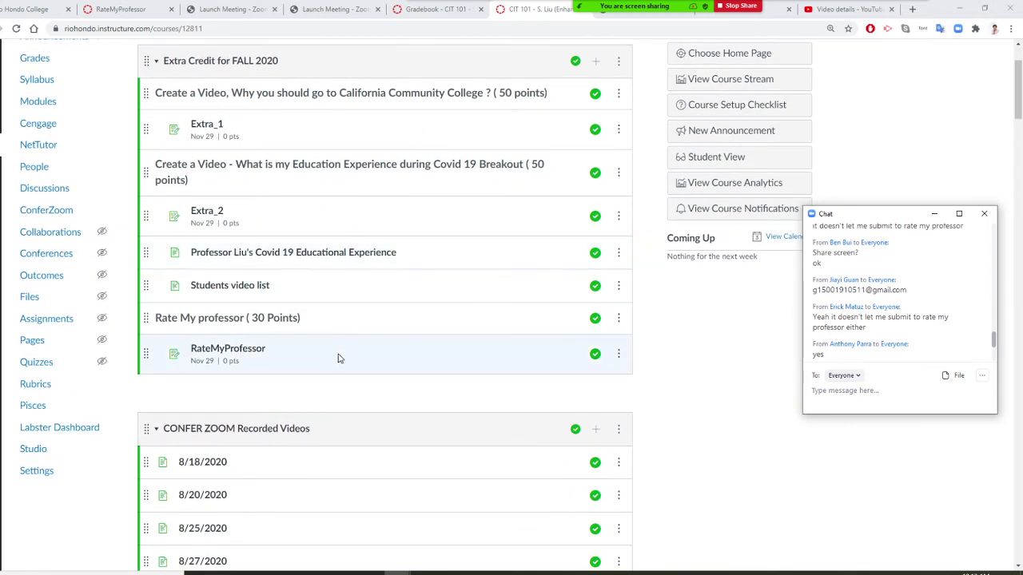
{"action": "scroll", "coordinate": [338, 358], "scroll_direction": "up", "scroll_amount": 1}
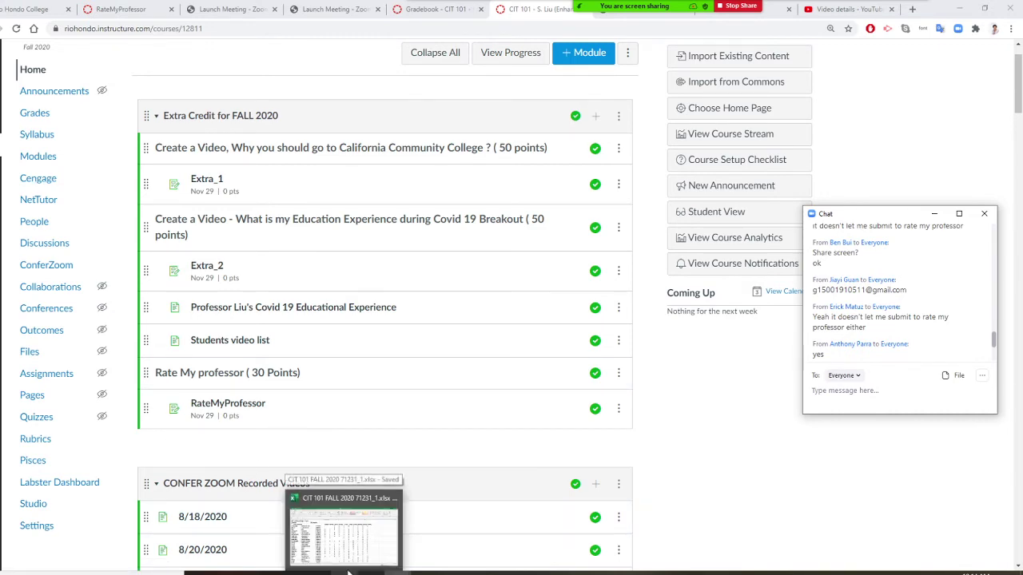
{"action": "left_click", "coordinate": [354, 546]}
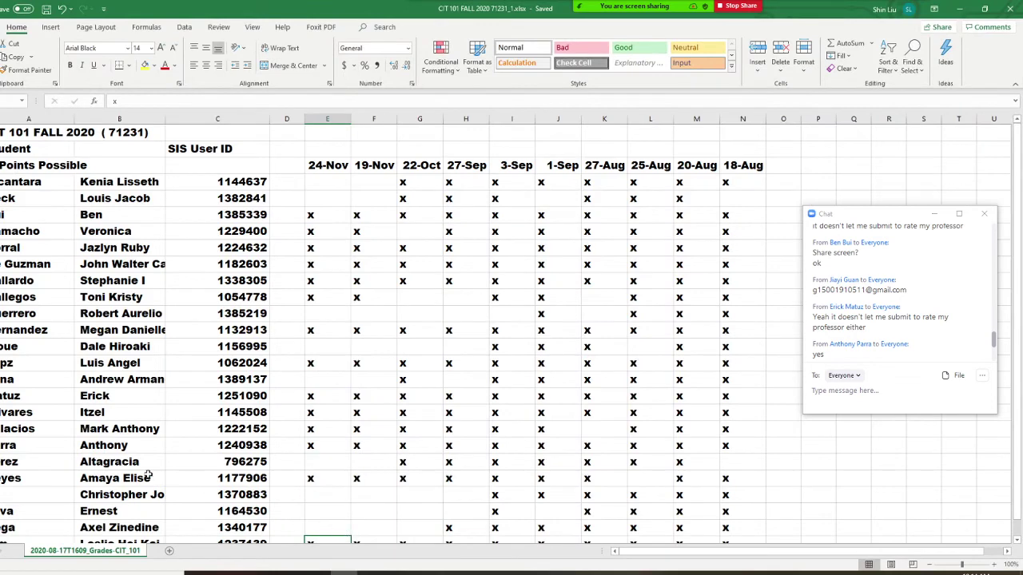
{"action": "scroll", "coordinate": [130, 457], "scroll_direction": "down", "scroll_amount": 1}
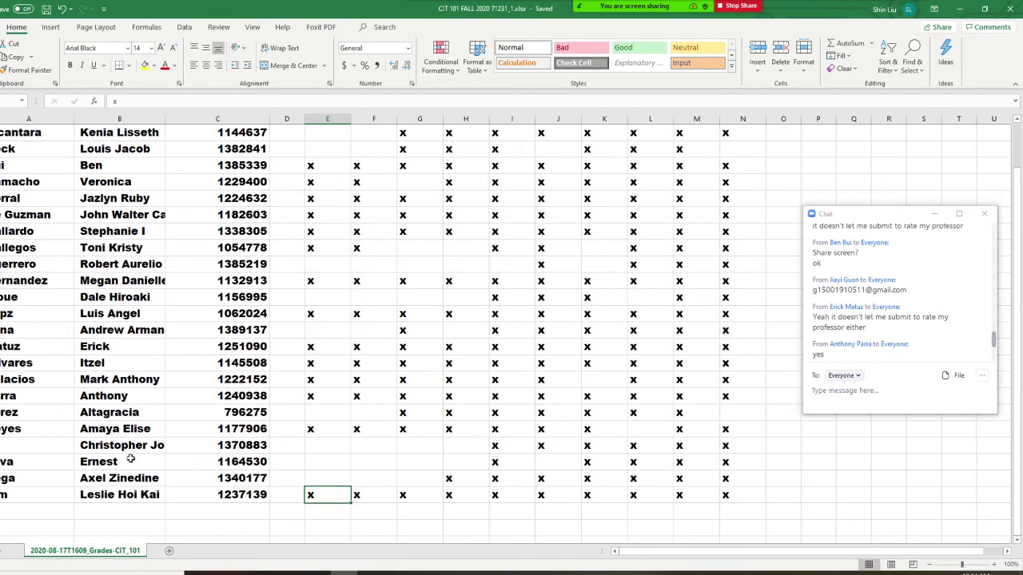
{"action": "left_click", "coordinate": [961, 10]}
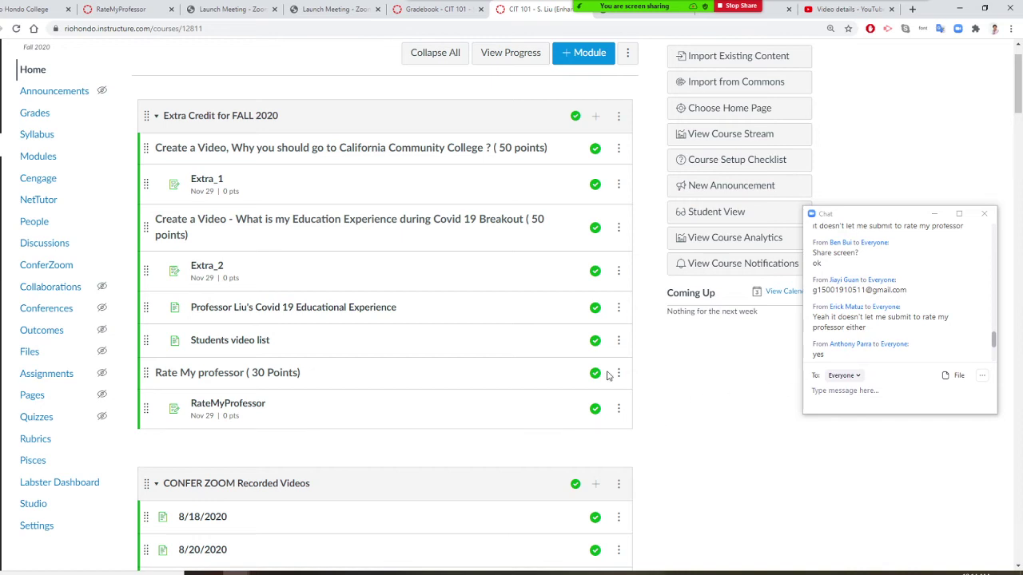
Step: Examine the course modules from the extra credit section to the Access projects and the alternative assignments for students without Microsoft Access
{"action": "scroll", "coordinate": [516, 253], "scroll_direction": "down", "scroll_amount": 1}
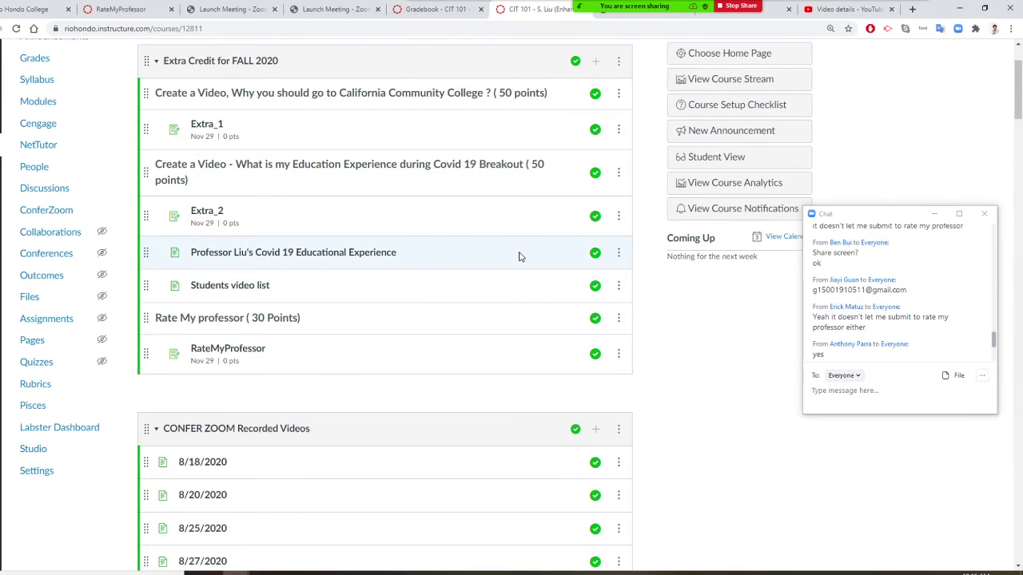
{"action": "scroll", "coordinate": [518, 257], "scroll_direction": "up", "scroll_amount": 1}
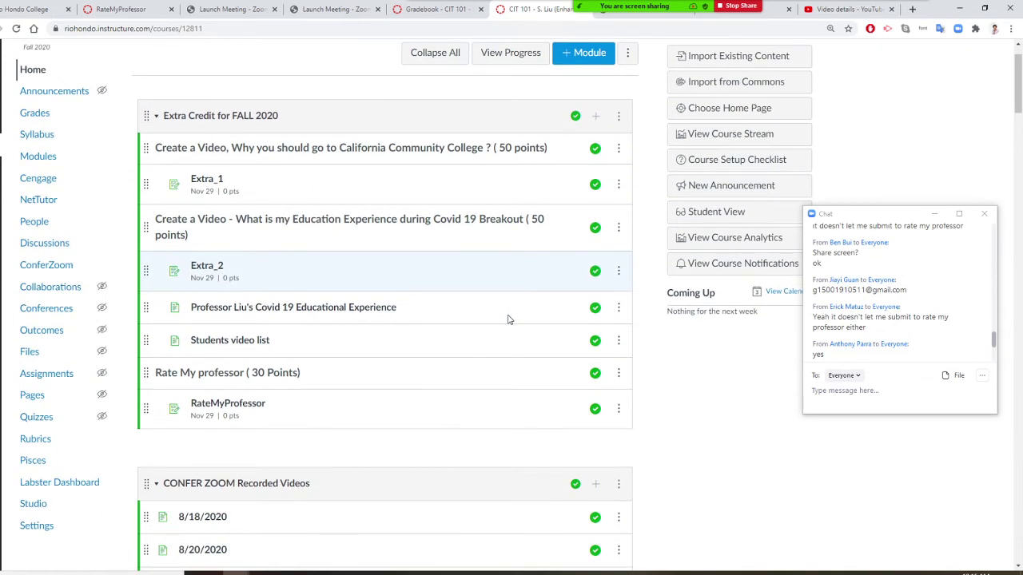
{"action": "scroll", "coordinate": [529, 286], "scroll_direction": "down", "scroll_amount": 1}
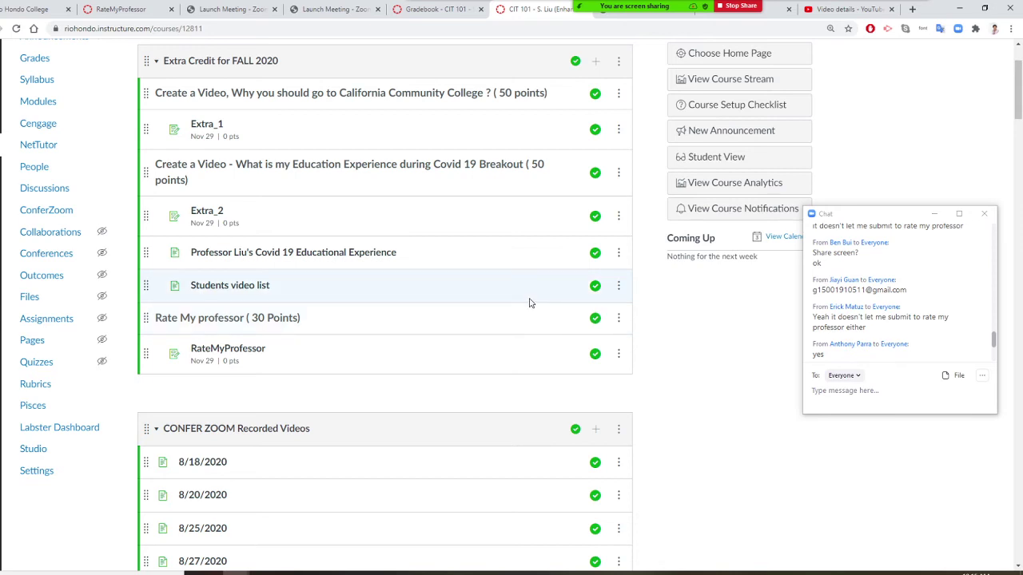
{"action": "scroll", "coordinate": [529, 302], "scroll_direction": "down", "scroll_amount": 10}
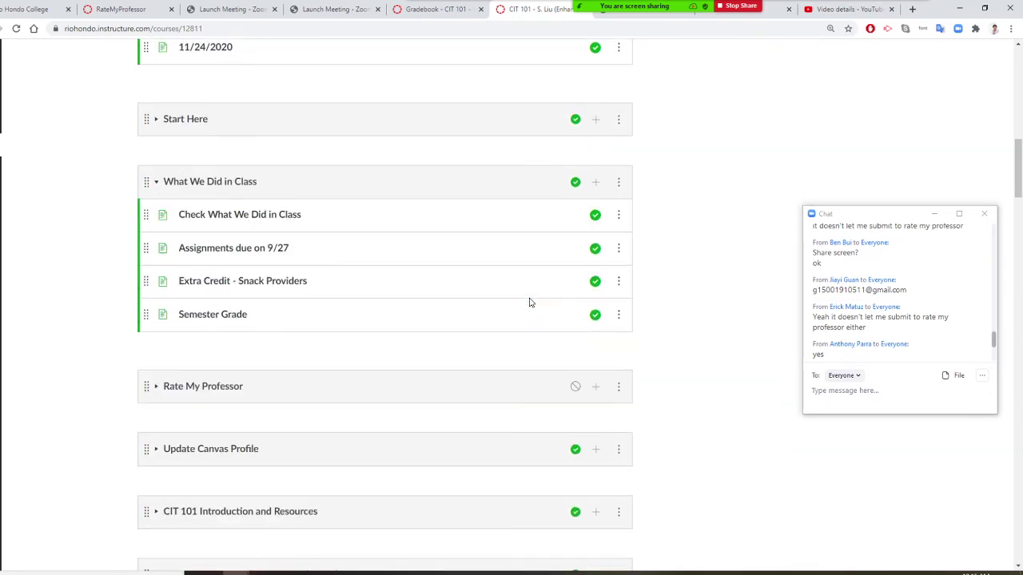
{"action": "scroll", "coordinate": [529, 302], "scroll_direction": "down", "scroll_amount": 10}
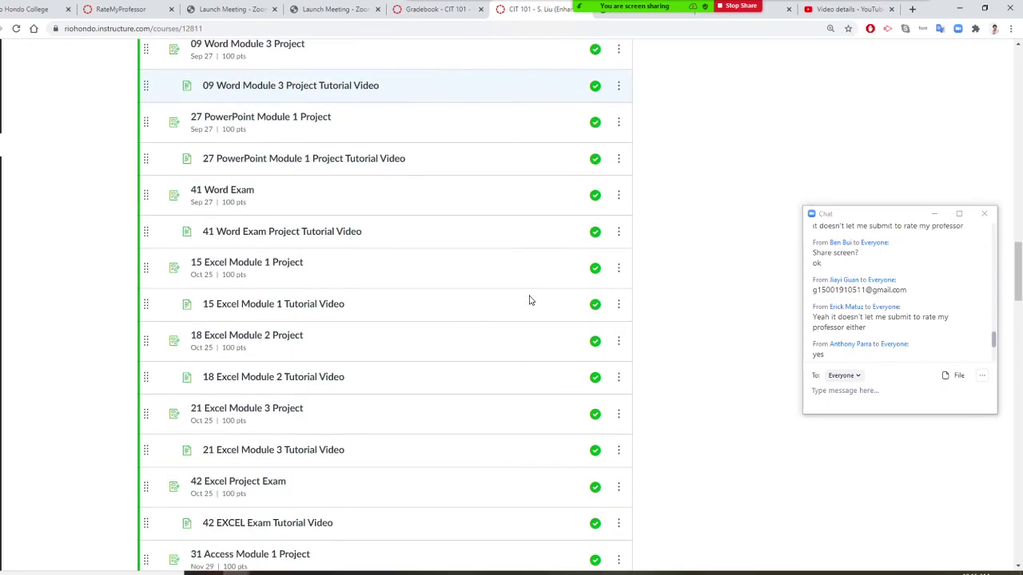
{"action": "scroll", "coordinate": [529, 300], "scroll_direction": "down", "scroll_amount": 4}
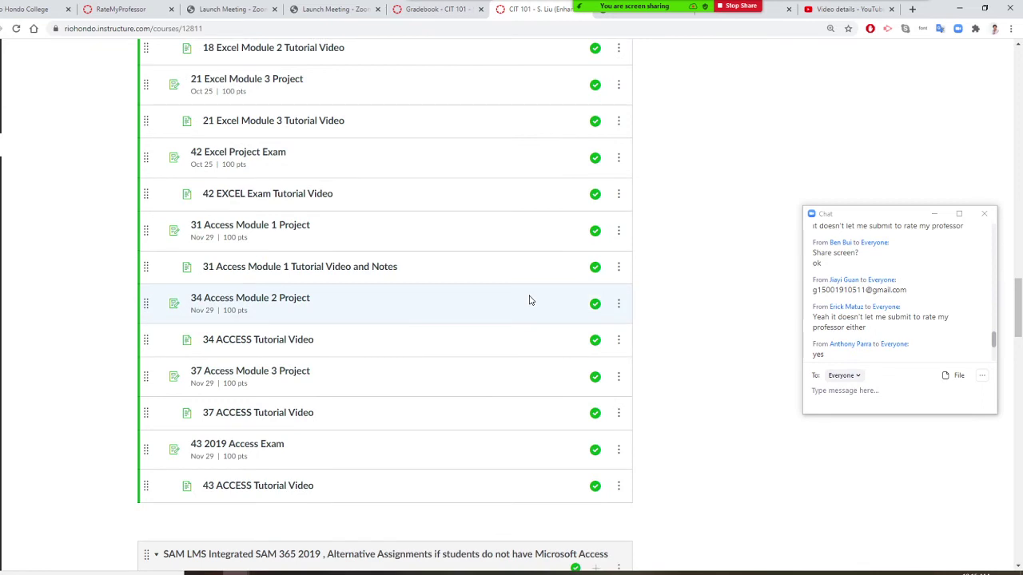
{"action": "scroll", "coordinate": [529, 300], "scroll_direction": "down", "scroll_amount": 3}
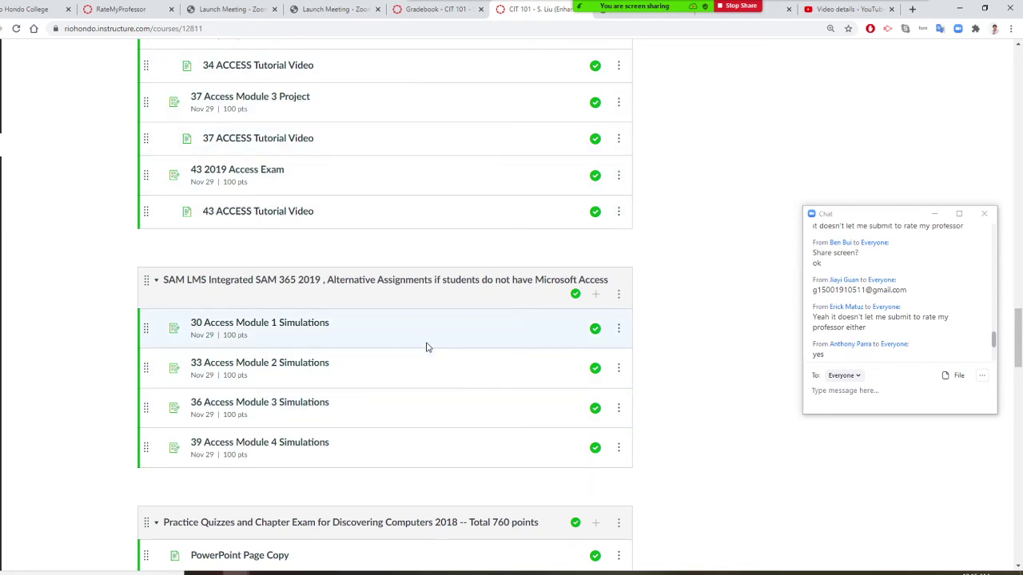
Step: Reload the CIT 101 gradebook and review the class's scores in the Access module columns through to the Word exam
{"action": "left_click", "coordinate": [452, 12]}
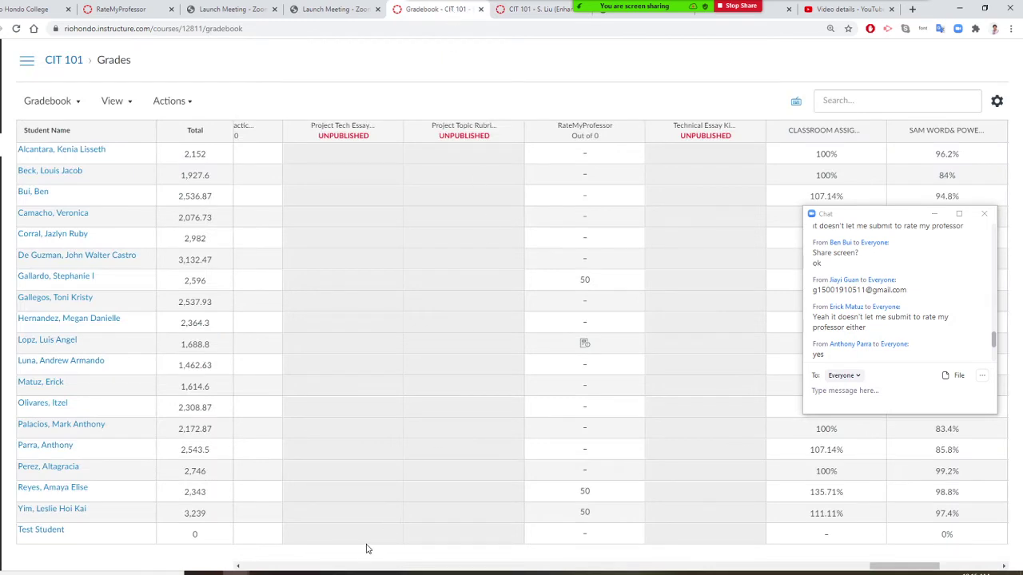
{"action": "key", "text": "F5"}
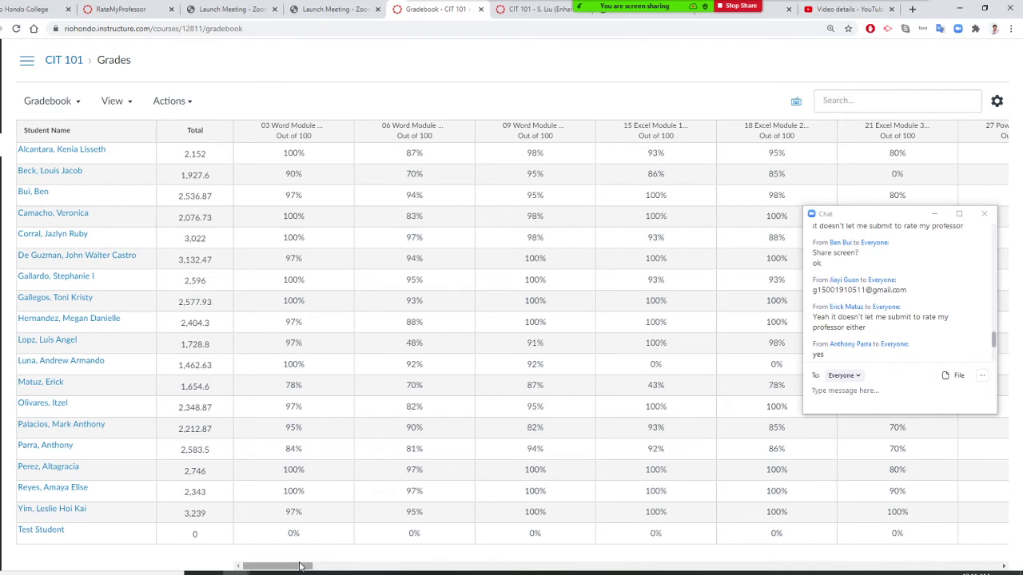
{"action": "left_click_drag", "start_coordinate": [300, 566], "coordinate": [364, 568]}
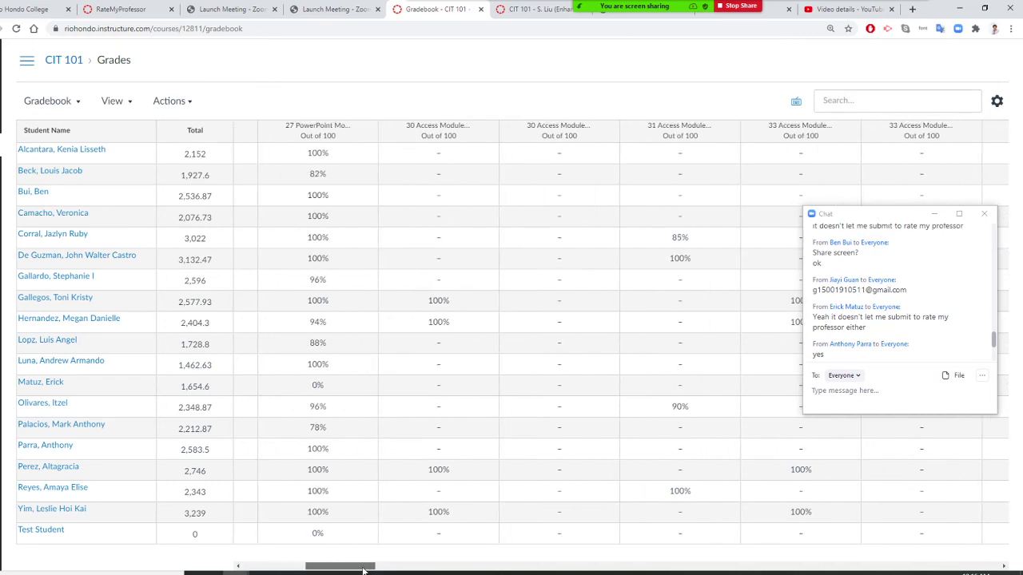
{"action": "left_click_drag", "start_coordinate": [364, 570], "coordinate": [368, 569]}
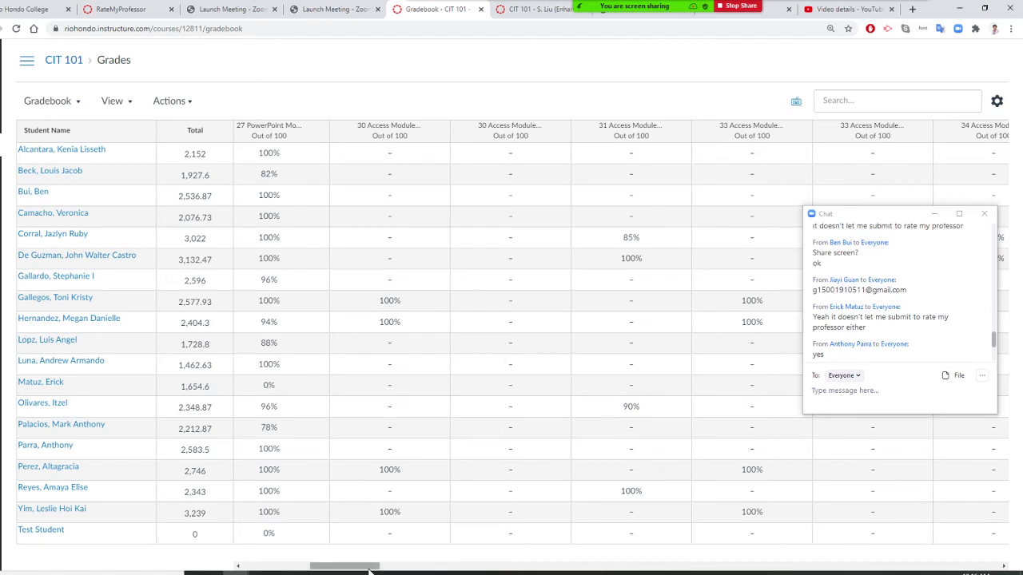
{"action": "left_click_drag", "start_coordinate": [369, 570], "coordinate": [401, 570]}
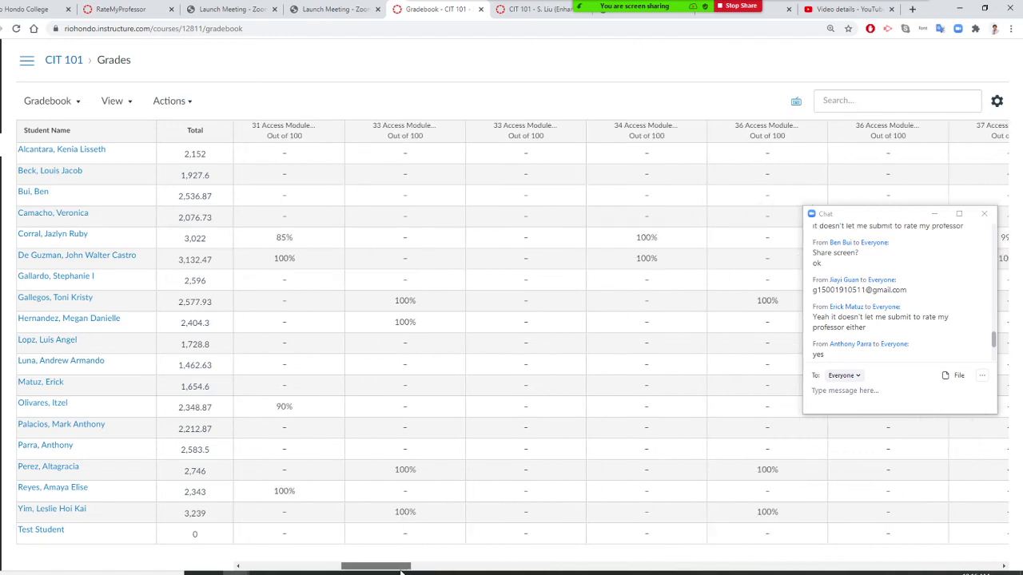
{"action": "left_click_drag", "start_coordinate": [401, 571], "coordinate": [402, 572]}
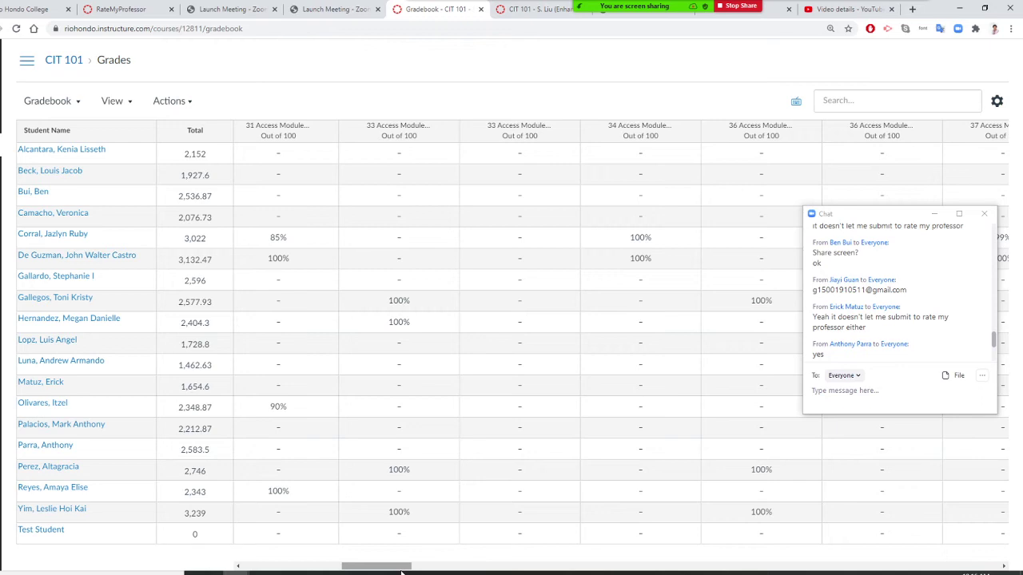
{"action": "mouse_move", "coordinate": [401, 571]}
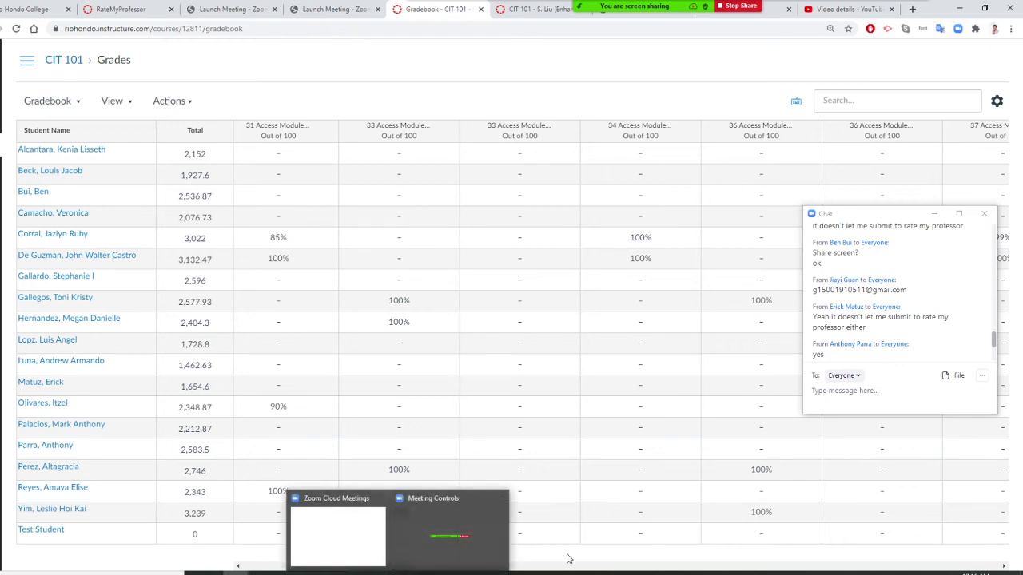
{"action": "left_click_drag", "start_coordinate": [409, 566], "coordinate": [447, 568]}
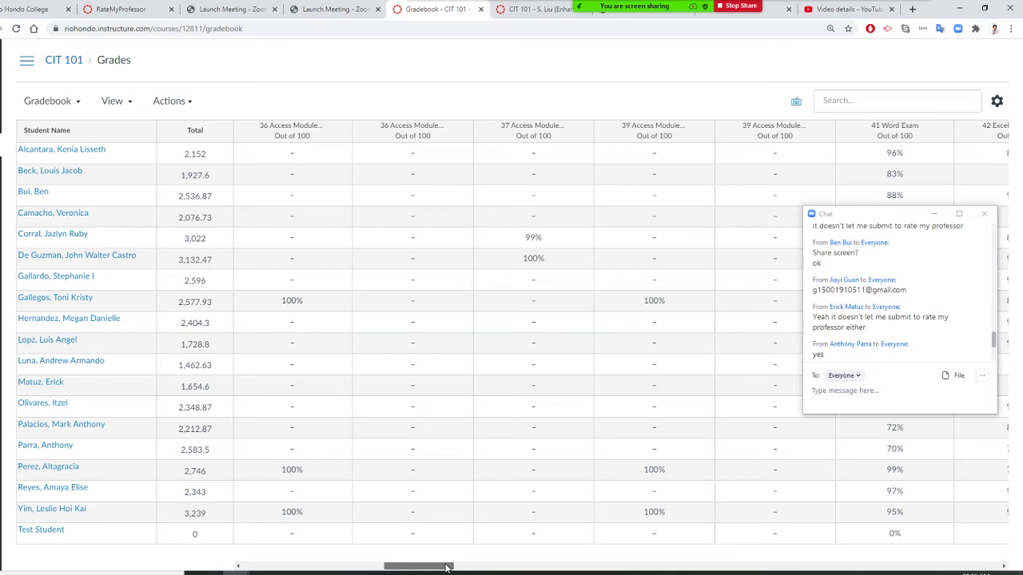
{"action": "mouse_move", "coordinate": [445, 567]}
{"action": "left_mouse_down"}
{"action": "mouse_move", "coordinate": [430, 566]}
{"action": "mouse_move", "coordinate": [449, 567]}
{"action": "left_mouse_up"}
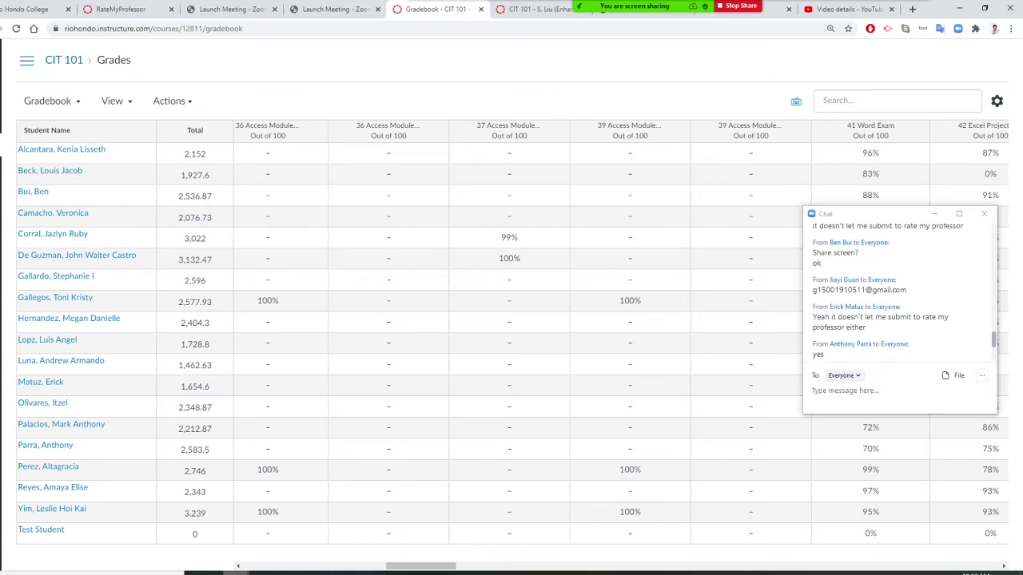
Step: Open the course's module list from the RateMyProfessor assignment, show the alternative Access simulation assignments, and put the cursor in the chat message field
{"action": "left_click", "coordinate": [135, 10]}
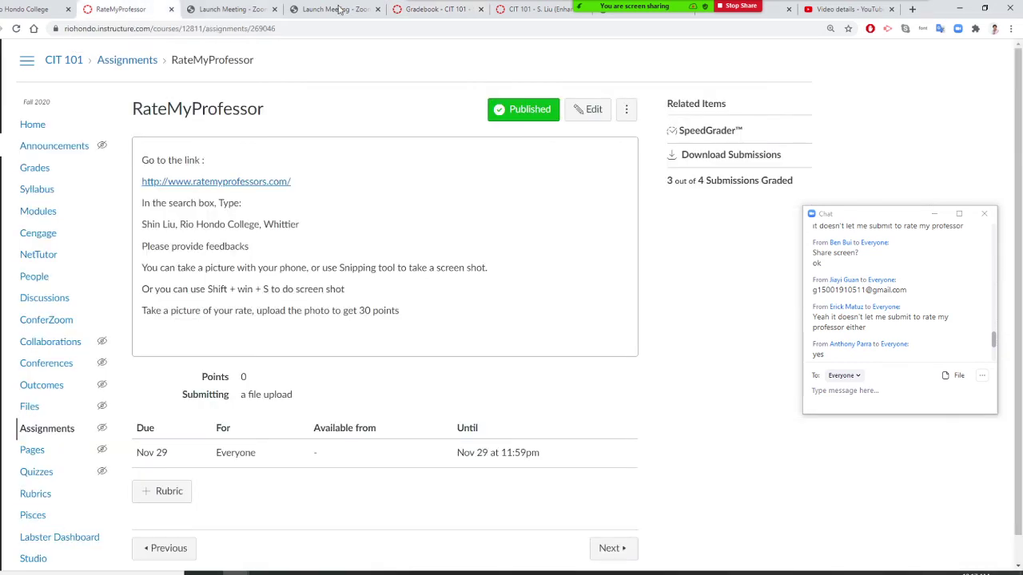
{"action": "left_click", "coordinate": [40, 216]}
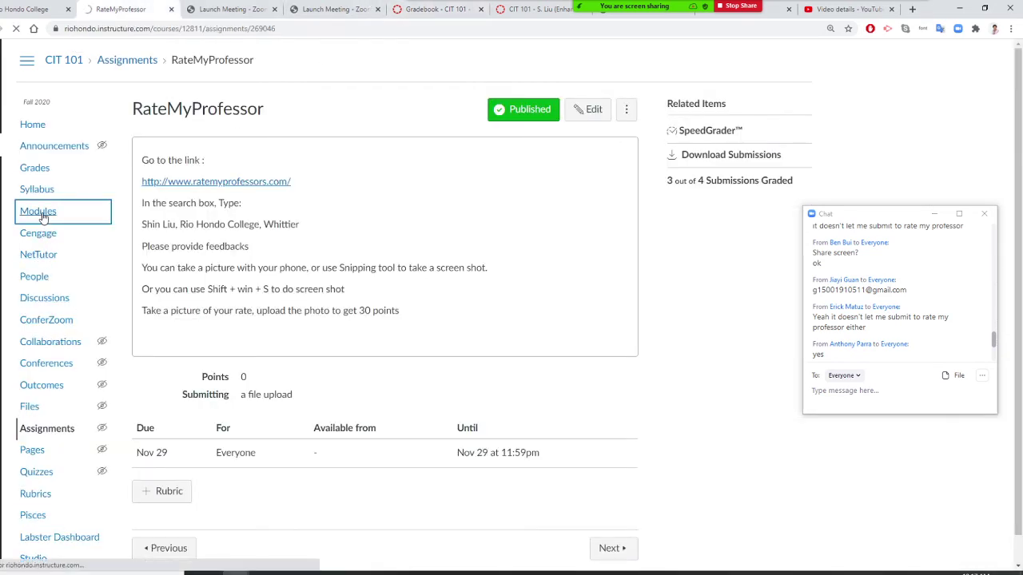
{"action": "scroll", "coordinate": [383, 375], "scroll_direction": "down", "scroll_amount": 15}
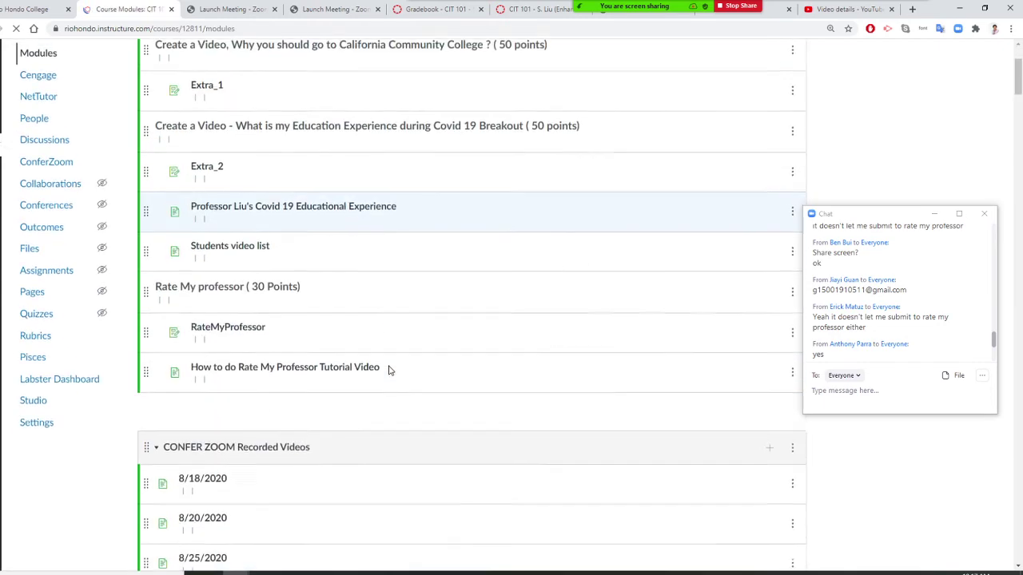
{"action": "scroll", "coordinate": [389, 367], "scroll_direction": "down", "scroll_amount": 20}
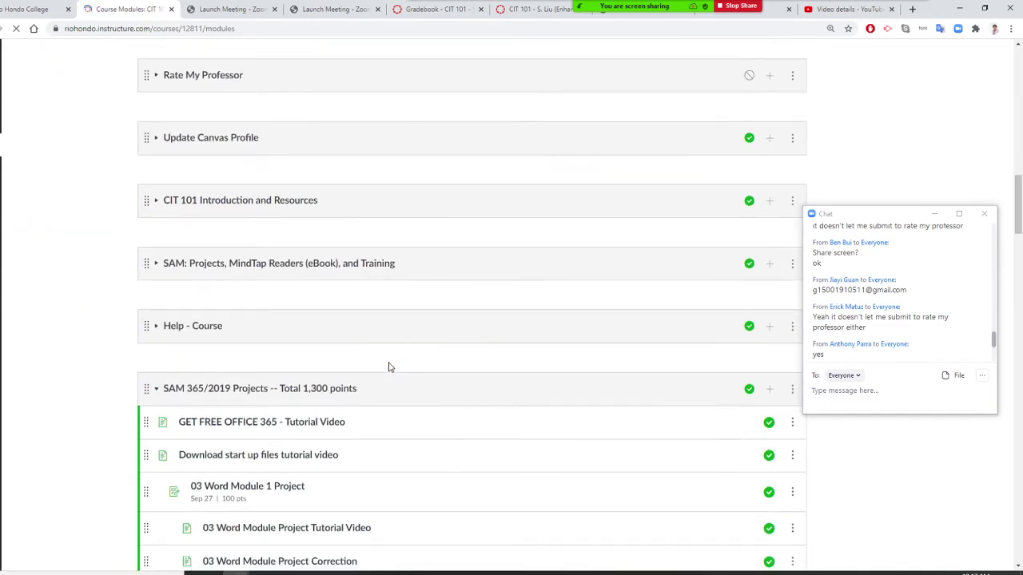
{"action": "scroll", "coordinate": [389, 366], "scroll_direction": "down", "scroll_amount": 6}
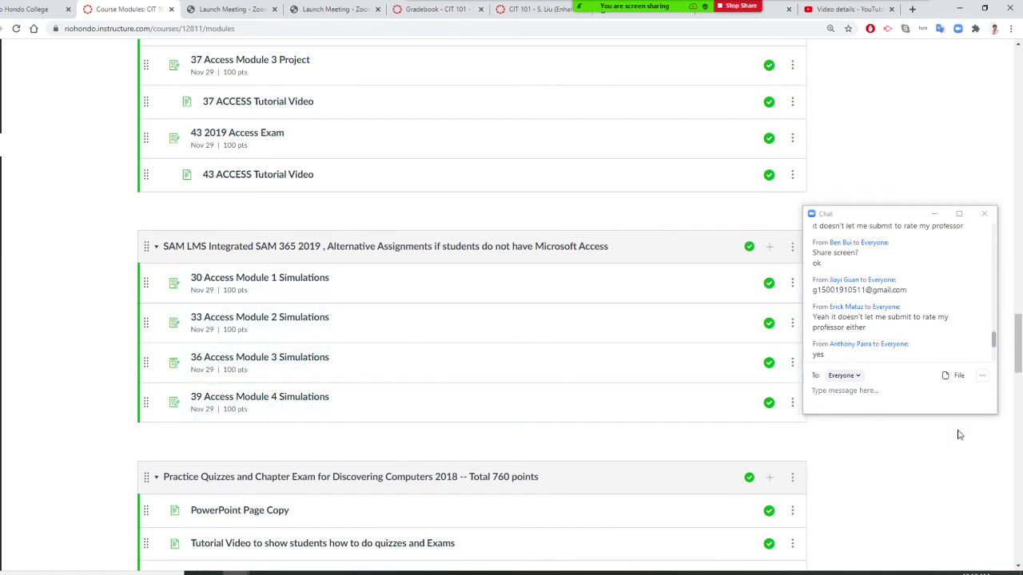
{"action": "left_click", "coordinate": [849, 395]}
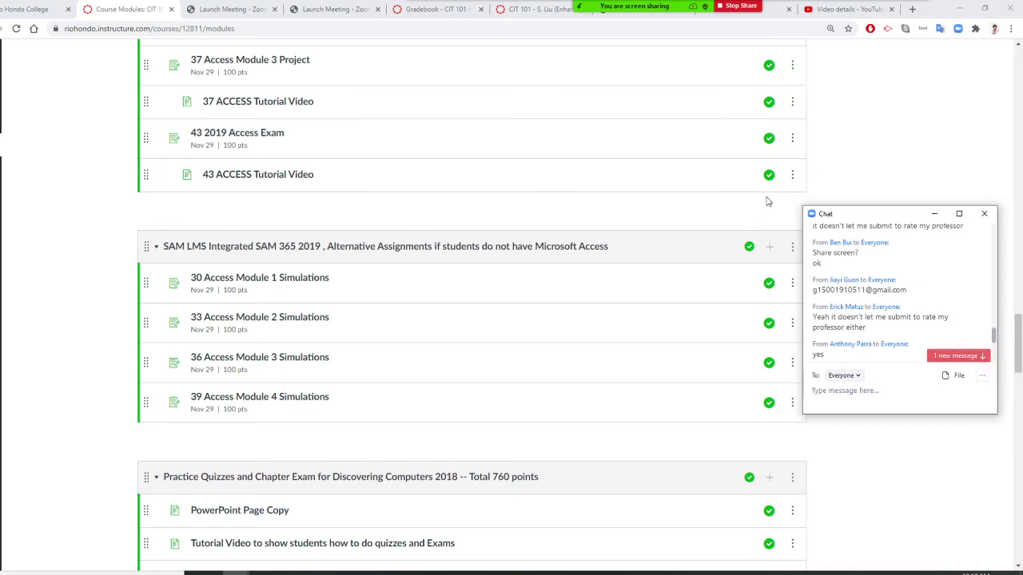
Step: Read the chat down to its newest messages and send everyone the message "400 points"
{"action": "scroll", "coordinate": [977, 327], "scroll_direction": "down", "scroll_amount": 2}
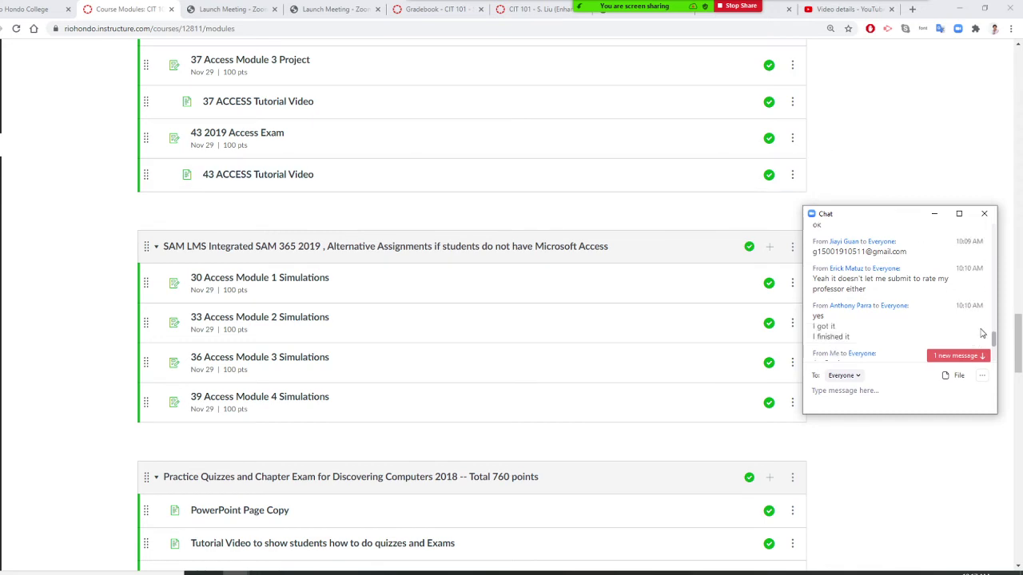
{"action": "scroll", "coordinate": [982, 332], "scroll_direction": "down", "scroll_amount": 2}
{"action": "scroll", "coordinate": [983, 331], "scroll_direction": "down", "scroll_amount": 5}
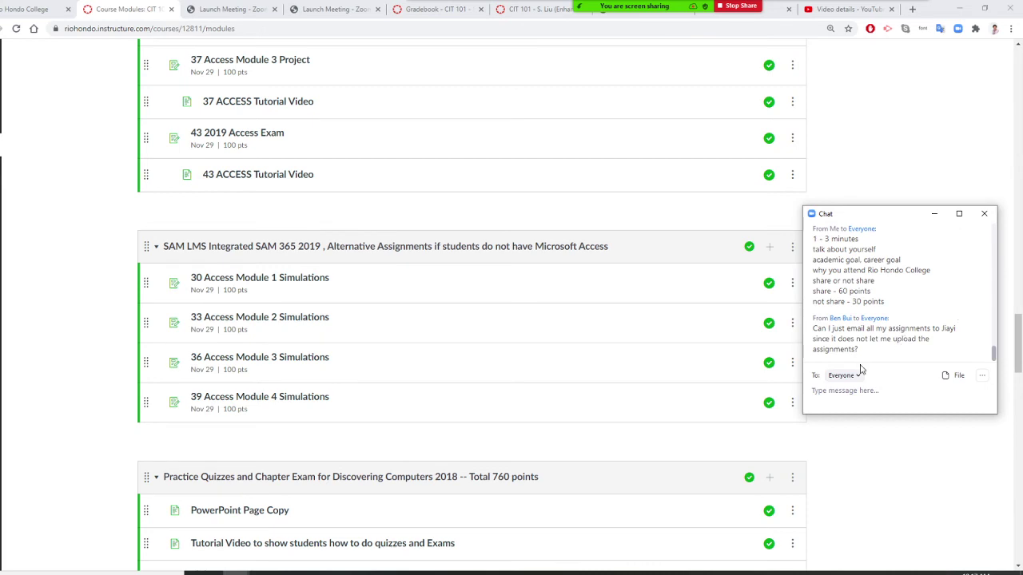
{"action": "left_click", "coordinate": [827, 392]}
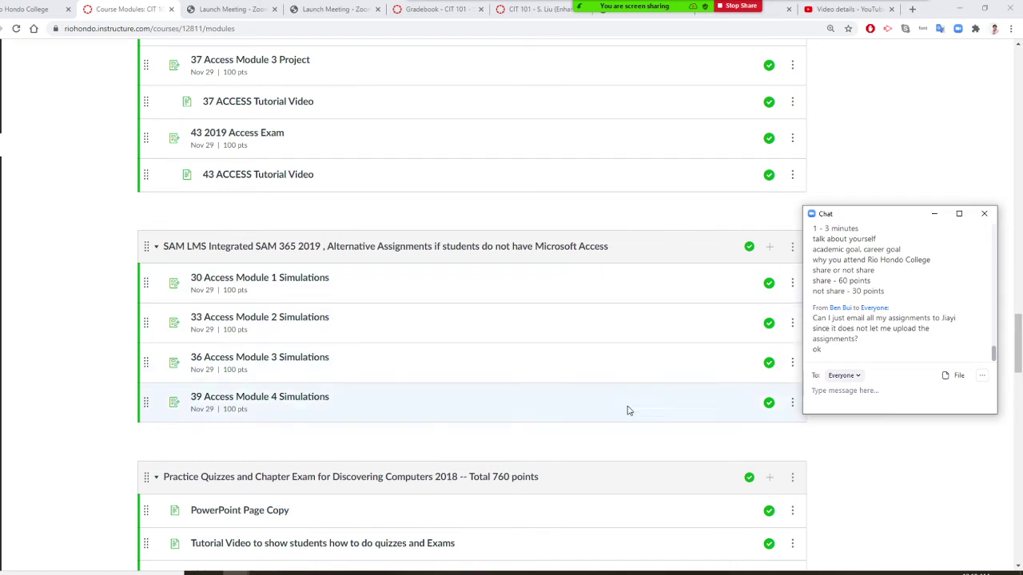
{"action": "left_click", "coordinate": [848, 393]}
{"action": "type", "text": "4"}
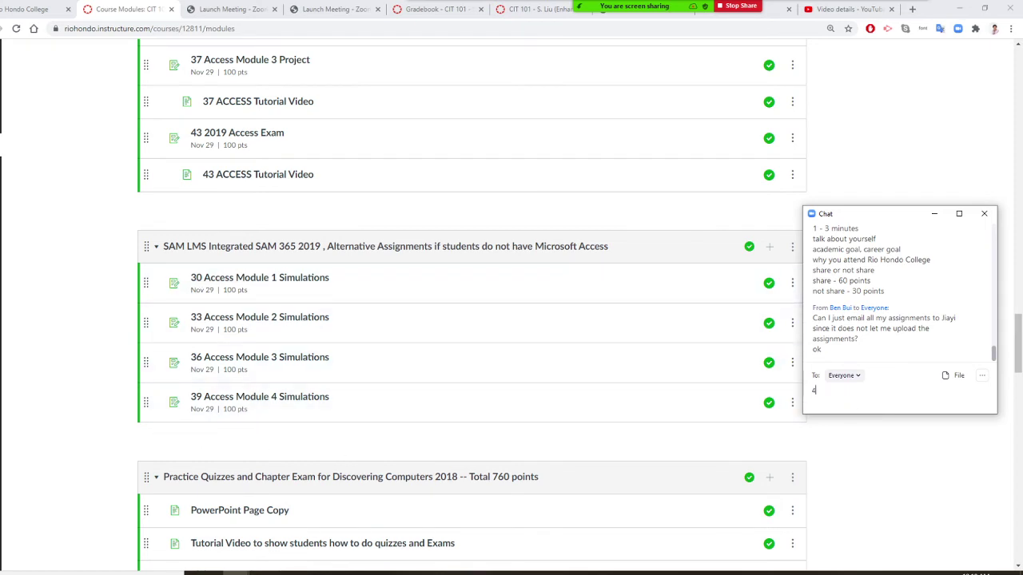
{"action": "type", "text": "00 points"}
{"action": "key", "text": "Return"}
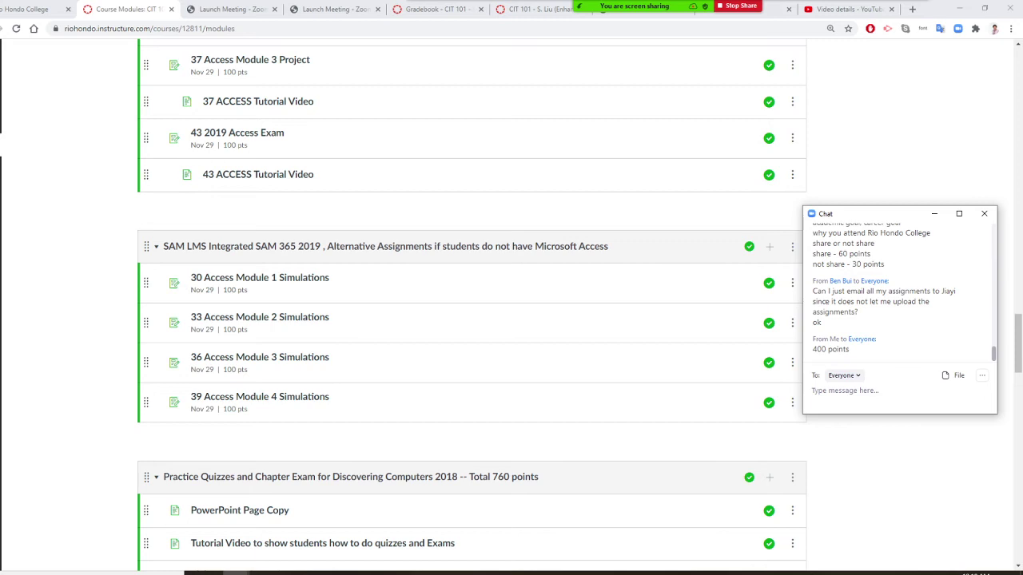
Step: Compare the Access projects and exam with the alternative Access simulation assignments in the course modules
{"action": "scroll", "coordinate": [412, 265], "scroll_direction": "up", "scroll_amount": 1}
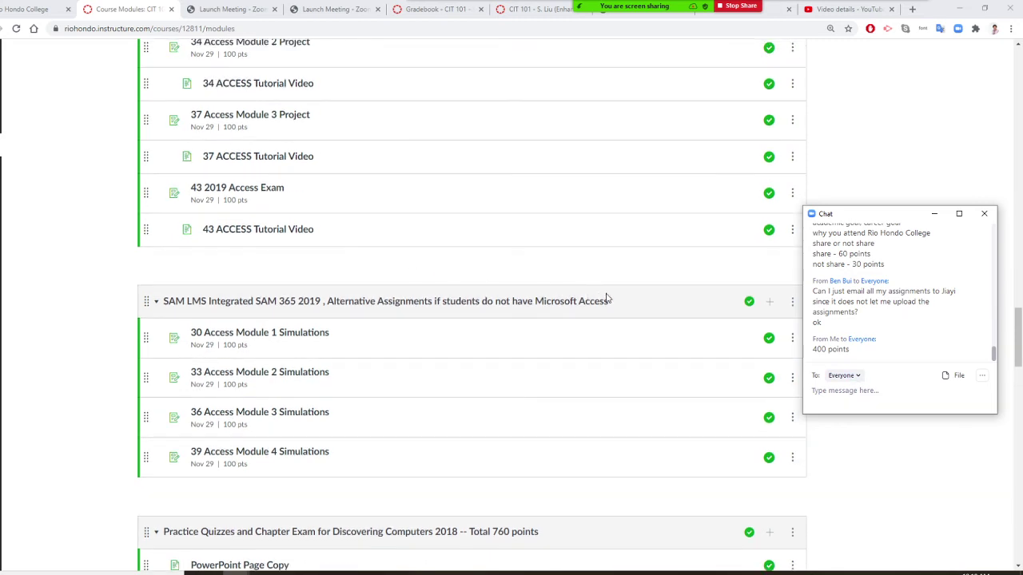
{"action": "scroll", "coordinate": [461, 388], "scroll_direction": "down", "scroll_amount": 1}
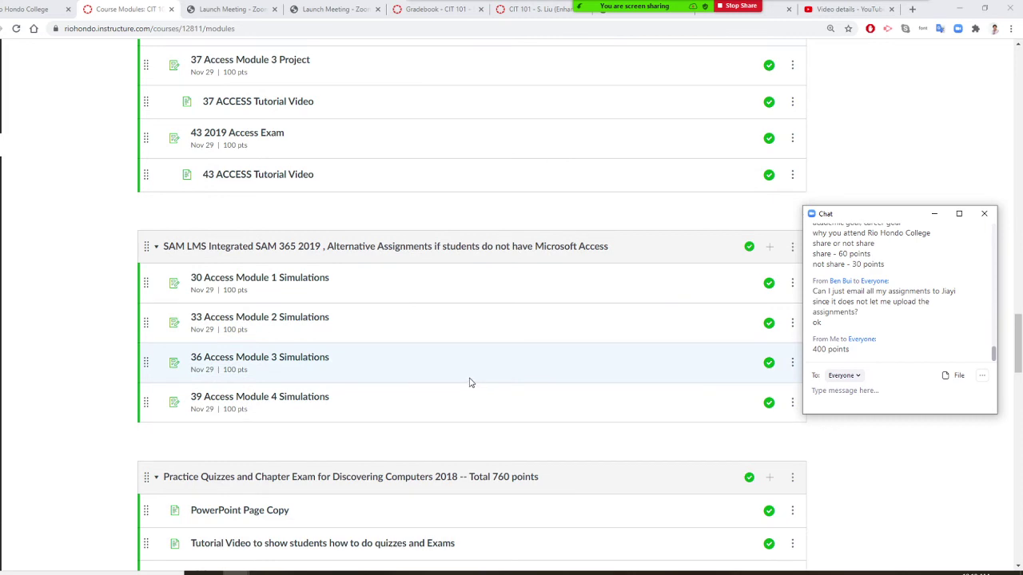
{"action": "scroll", "coordinate": [469, 383], "scroll_direction": "up", "scroll_amount": 4}
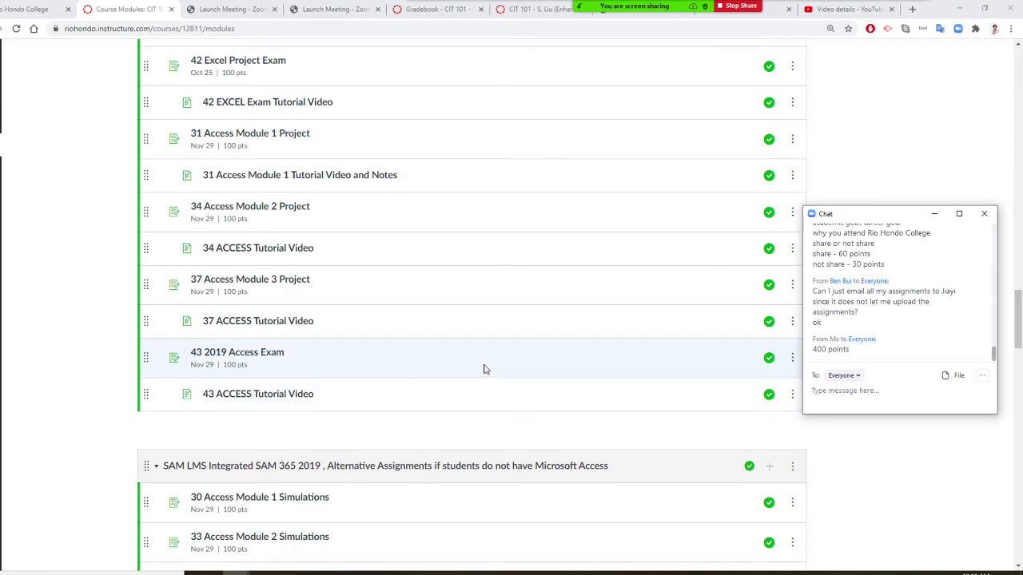
{"action": "scroll", "coordinate": [483, 369], "scroll_direction": "up", "scroll_amount": 1}
{"action": "scroll", "coordinate": [486, 365], "scroll_direction": "down", "scroll_amount": 1}
{"action": "scroll", "coordinate": [535, 395], "scroll_direction": "down", "scroll_amount": 3}
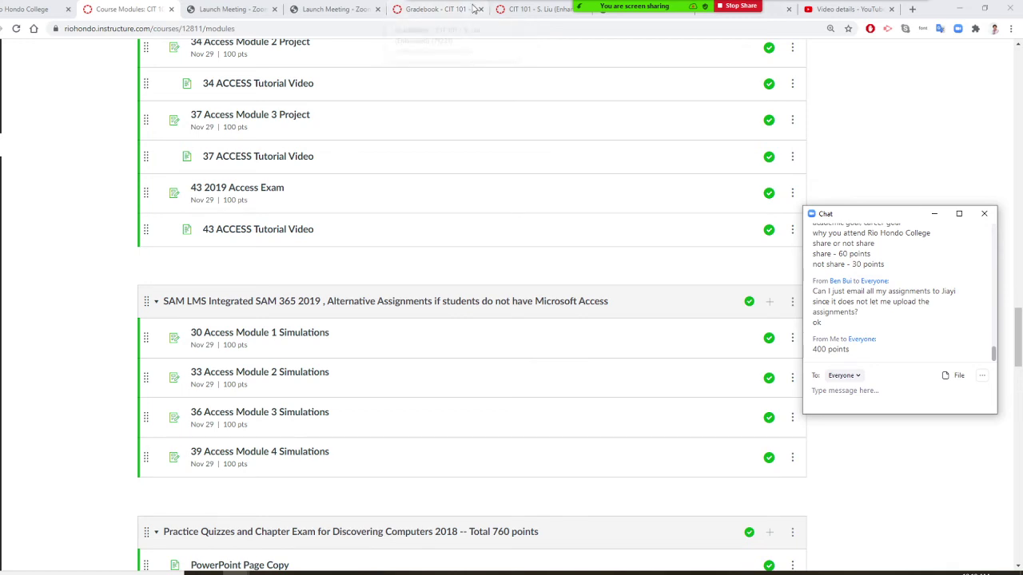
Step: Review the class's Access module scores in the gradebook, going back to the Excel Module 3 and PowerPoint columns
{"action": "left_click", "coordinate": [455, 10]}
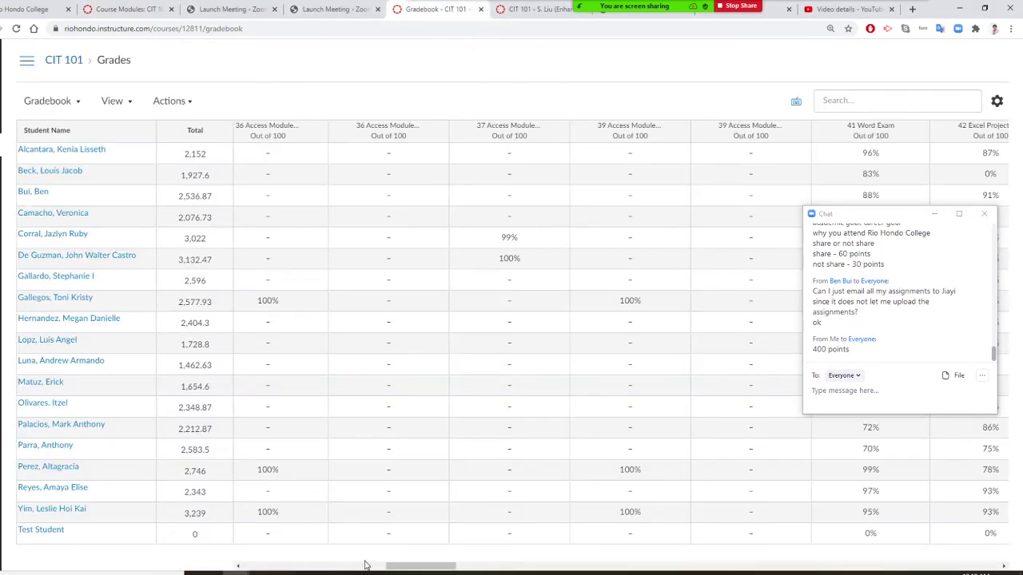
{"action": "left_click_drag", "start_coordinate": [403, 568], "coordinate": [338, 568]}
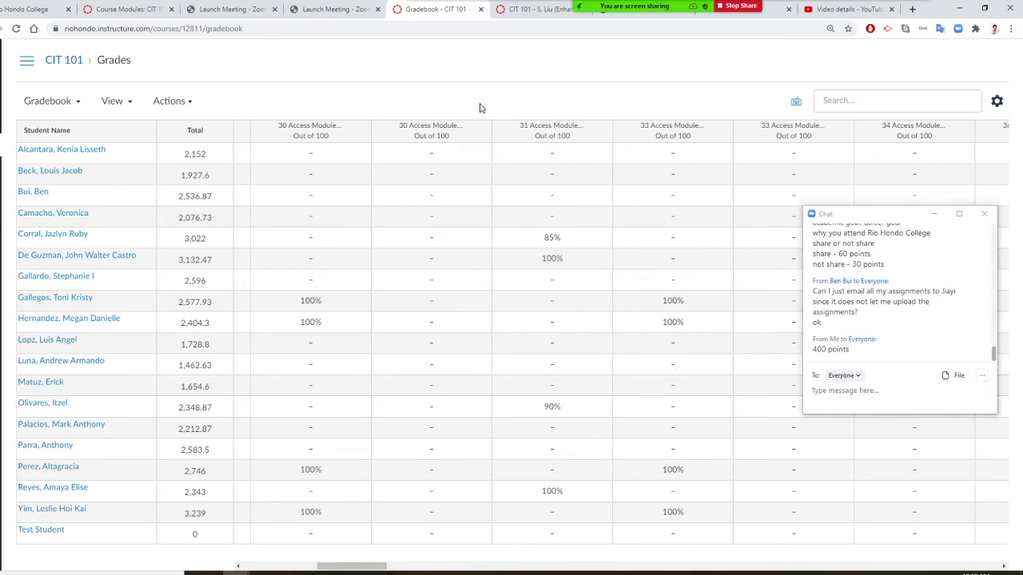
{"action": "left_click", "coordinate": [481, 132]}
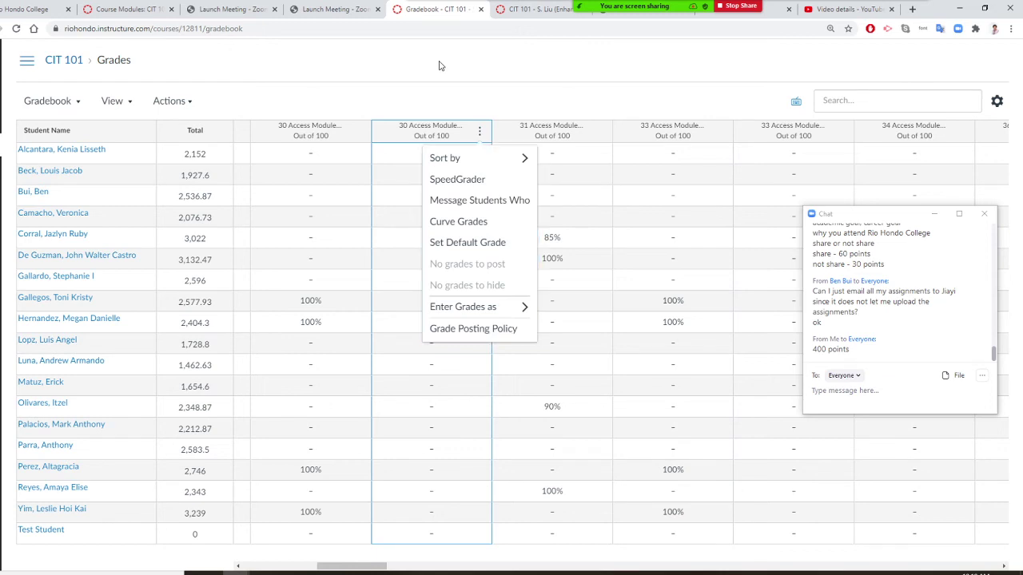
{"action": "left_click", "coordinate": [460, 76]}
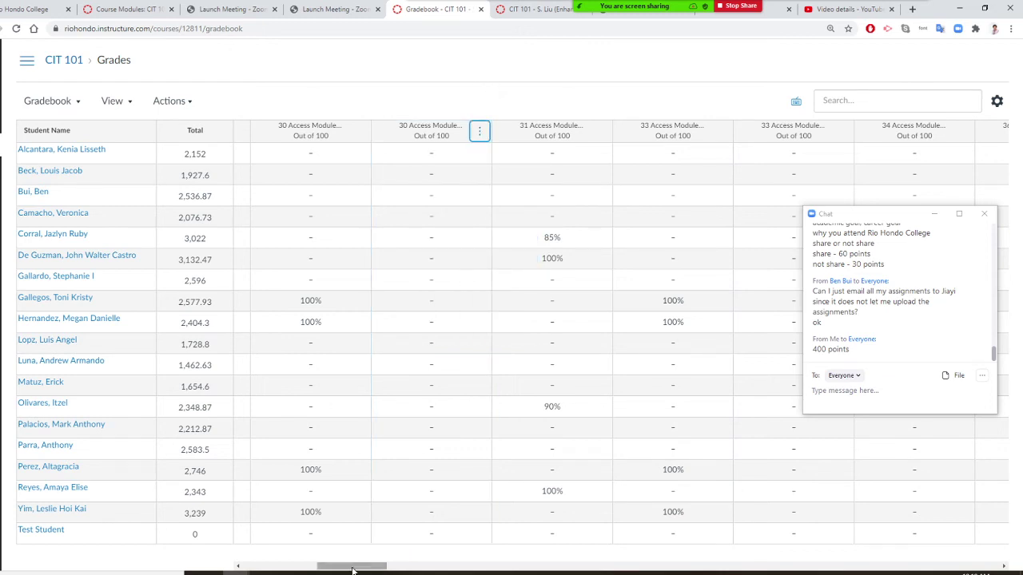
{"action": "left_click_drag", "start_coordinate": [353, 567], "coordinate": [334, 568]}
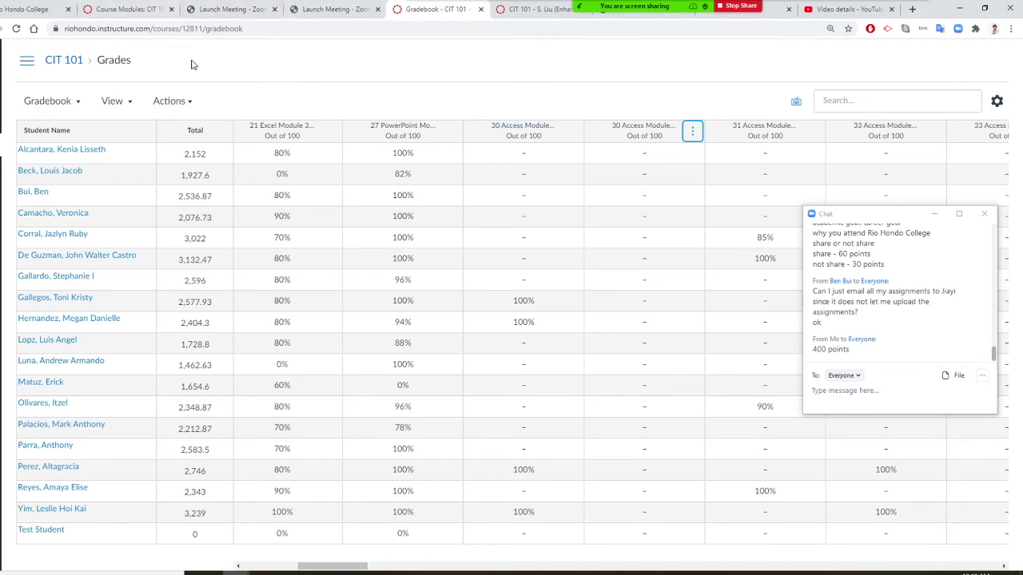
Step: Return to the course modules and examine the assignments from the Excel projects to the Discovering Computers practice quizzes and exams
{"action": "left_click", "coordinate": [128, 11]}
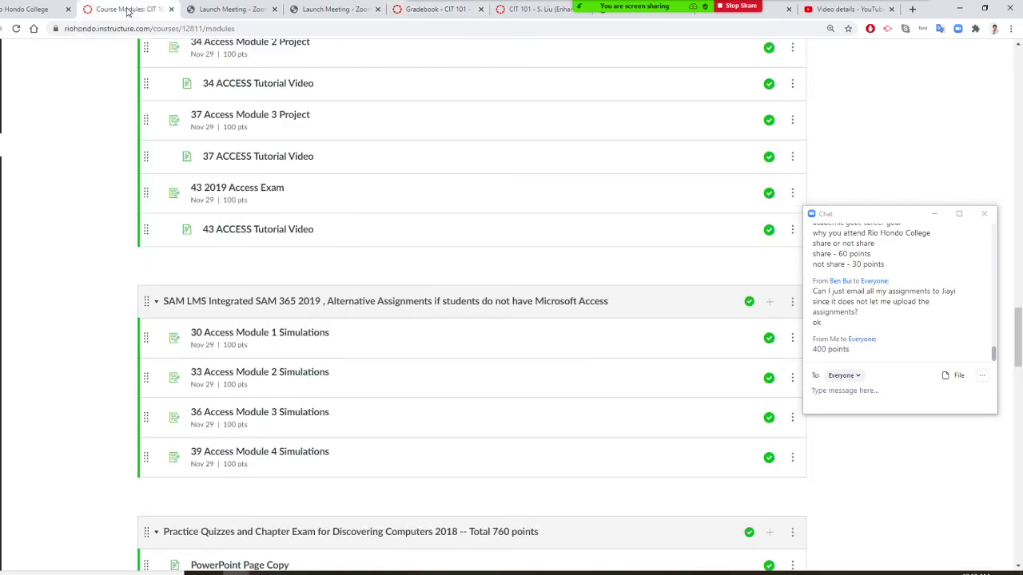
{"action": "scroll", "coordinate": [479, 286], "scroll_direction": "down", "scroll_amount": 3}
{"action": "scroll", "coordinate": [479, 285], "scroll_direction": "down", "scroll_amount": 2}
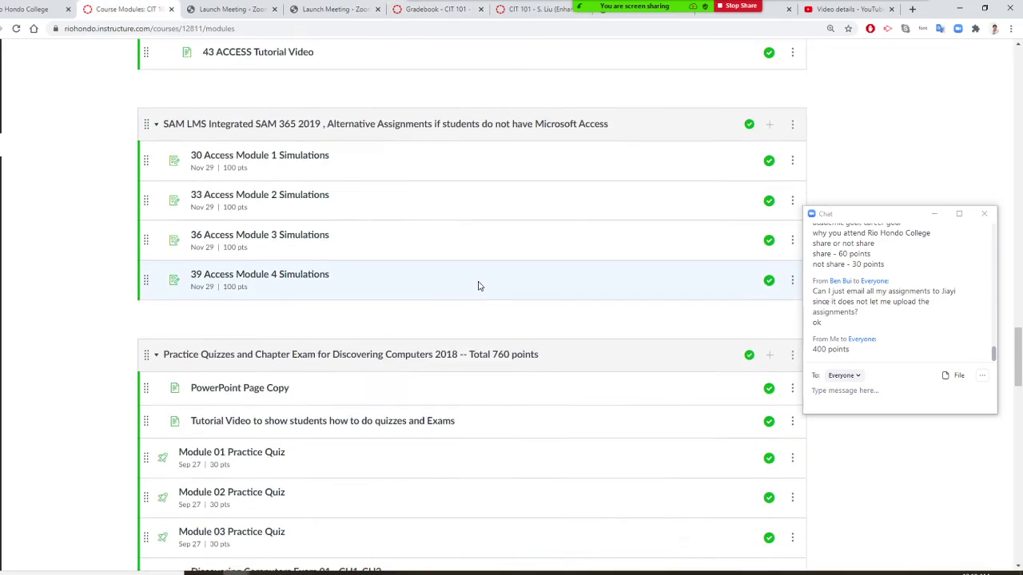
{"action": "scroll", "coordinate": [479, 284], "scroll_direction": "up", "scroll_amount": 2}
{"action": "scroll", "coordinate": [480, 285], "scroll_direction": "up", "scroll_amount": 7}
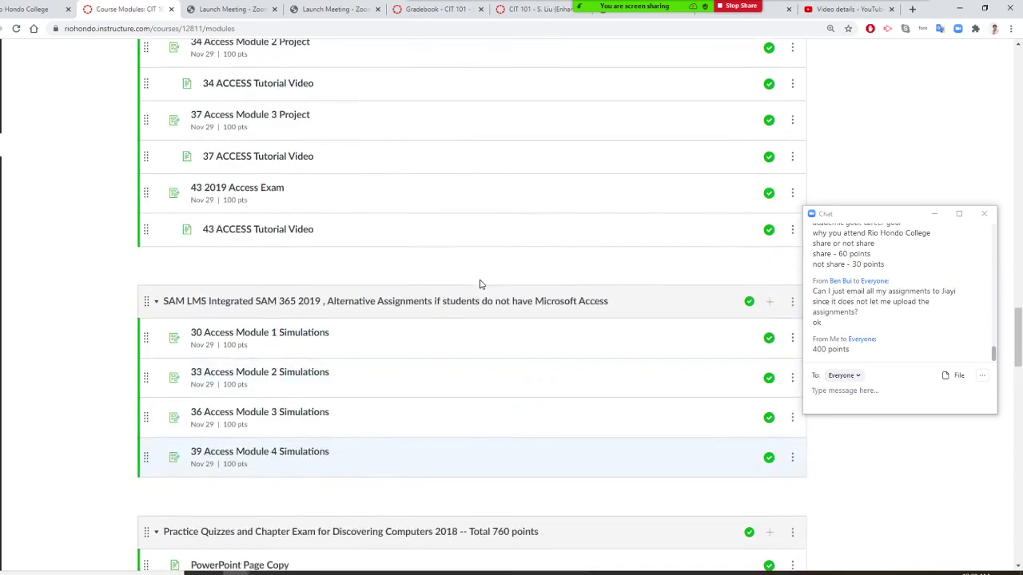
{"action": "scroll", "coordinate": [479, 285], "scroll_direction": "down", "scroll_amount": 6}
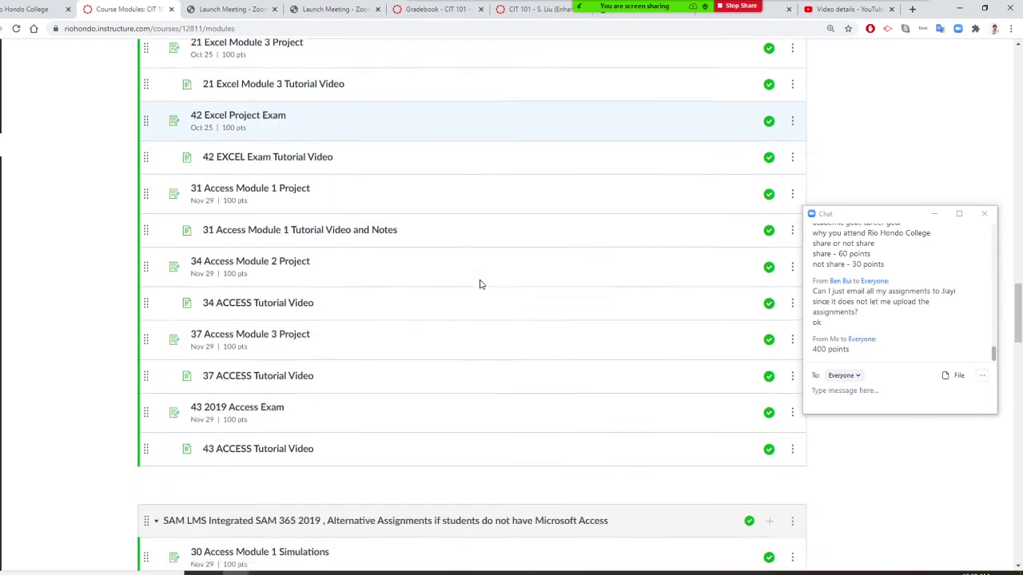
{"action": "scroll", "coordinate": [480, 284], "scroll_direction": "down", "scroll_amount": 6}
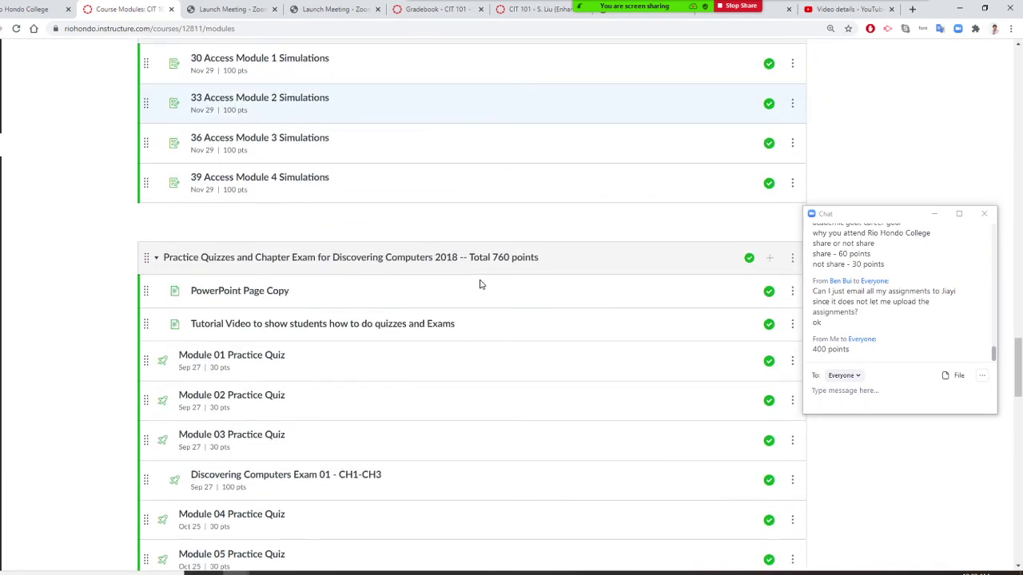
{"action": "scroll", "coordinate": [480, 285], "scroll_direction": "up", "scroll_amount": 6}
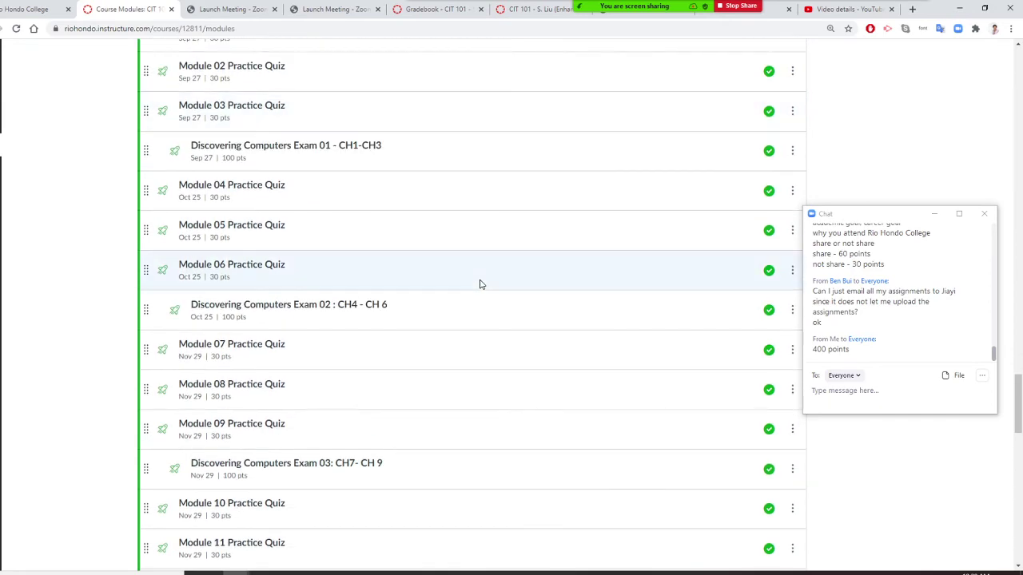
{"action": "scroll", "coordinate": [480, 285], "scroll_direction": "up", "scroll_amount": 4}
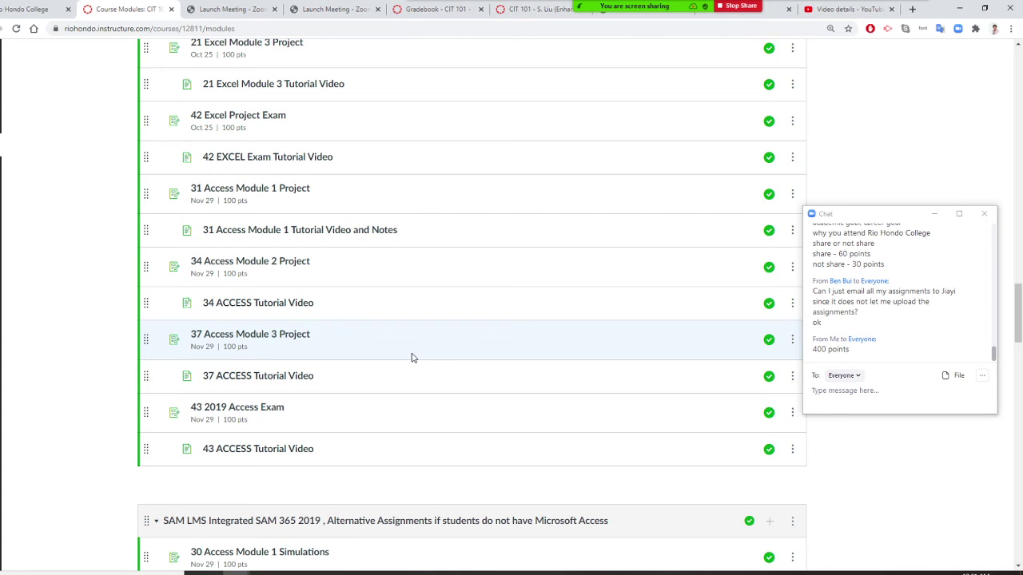
Step: Show the Access assignments in the modules and send everyone the chat message "all assignments are due on 11/29"
{"action": "scroll", "coordinate": [412, 357], "scroll_direction": "down", "scroll_amount": 2}
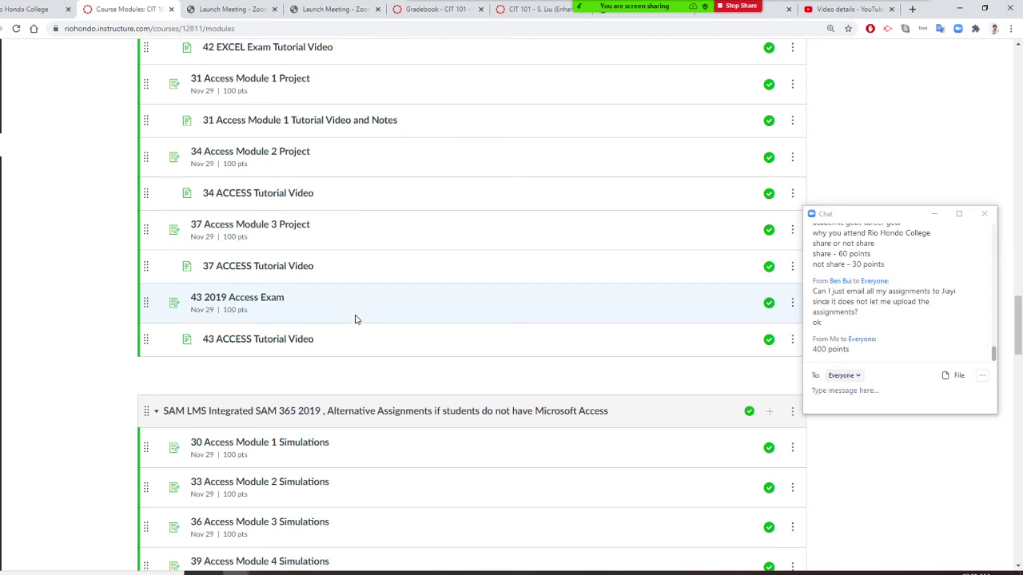
{"action": "scroll", "coordinate": [356, 324], "scroll_direction": "down", "scroll_amount": 2}
{"action": "left_click", "coordinate": [835, 391]}
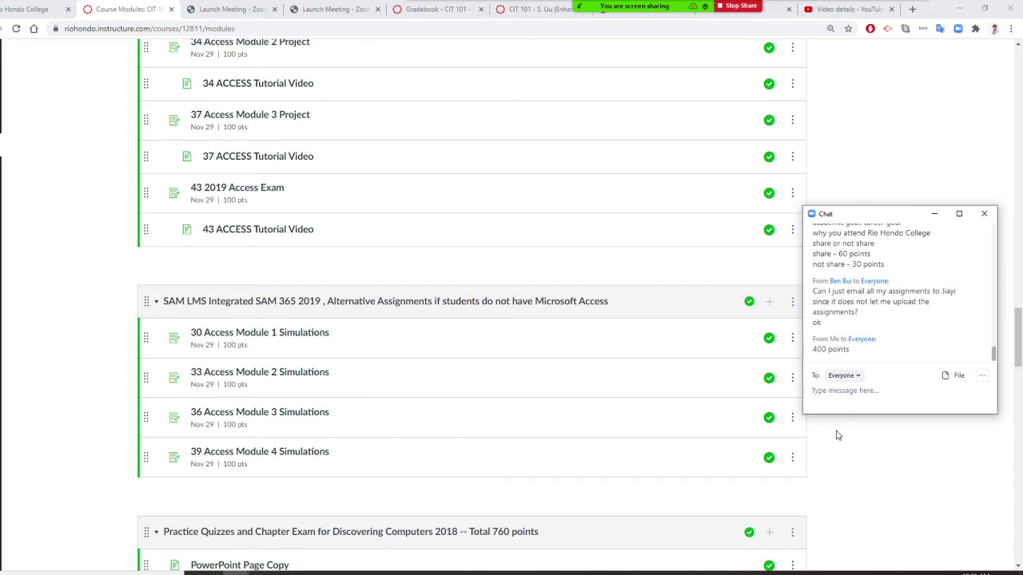
{"action": "type", "text": "all assignments are due on 11/29"}
{"action": "key", "text": "Return"}
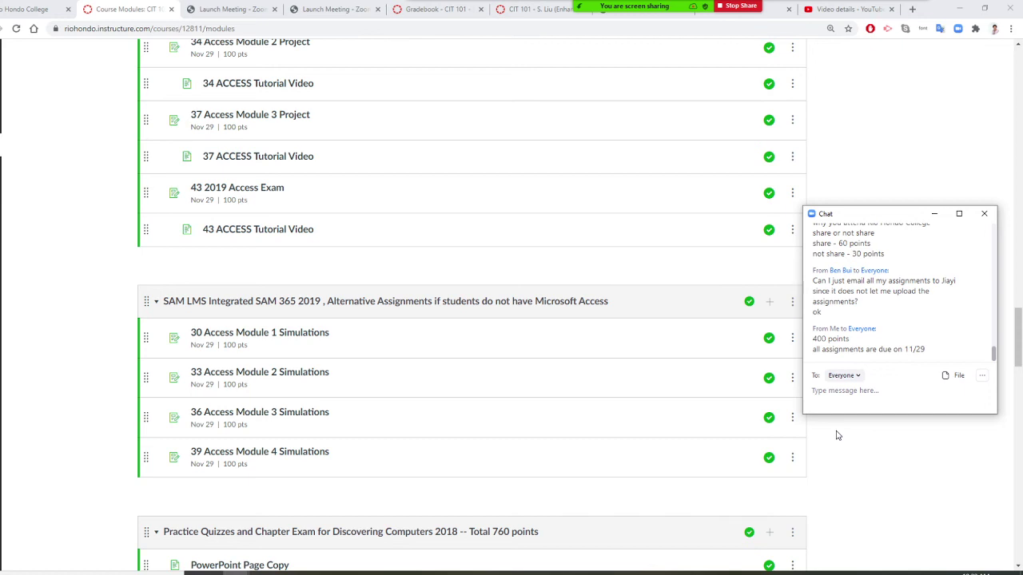
Step: Examine the modules from the Access assignments through the practice quizzes to the labs, and return to the extra credit section
{"action": "scroll", "coordinate": [655, 411], "scroll_direction": "down", "scroll_amount": 3}
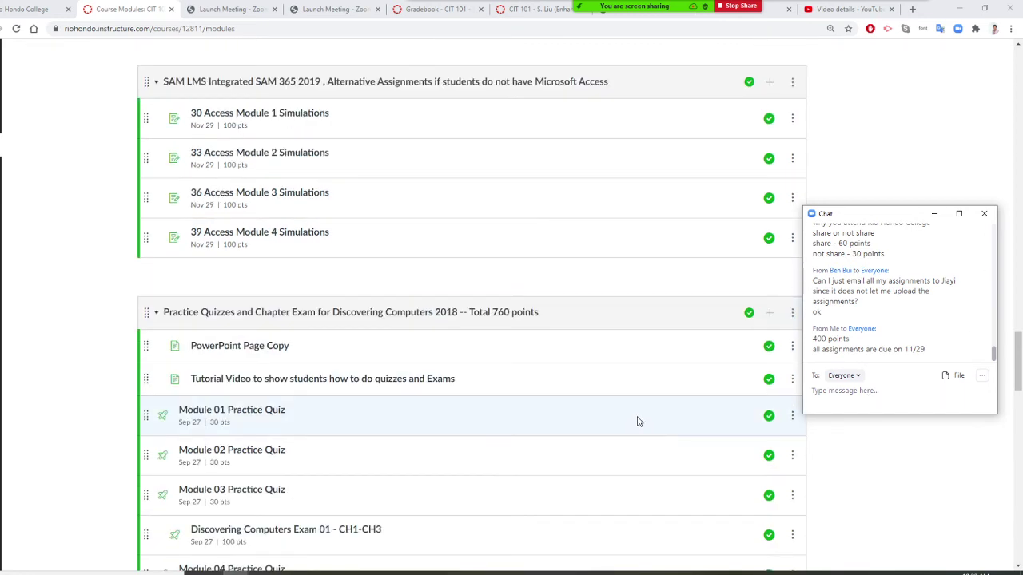
{"action": "scroll", "coordinate": [641, 420], "scroll_direction": "up", "scroll_amount": 3}
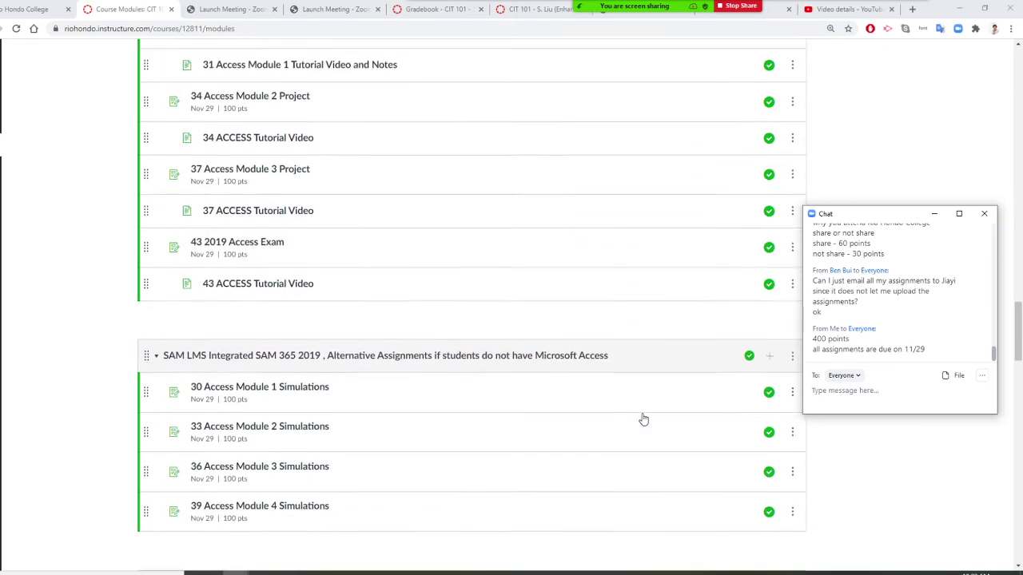
{"action": "scroll", "coordinate": [643, 419], "scroll_direction": "up", "scroll_amount": 2}
{"action": "scroll", "coordinate": [644, 418], "scroll_direction": "down", "scroll_amount": 5}
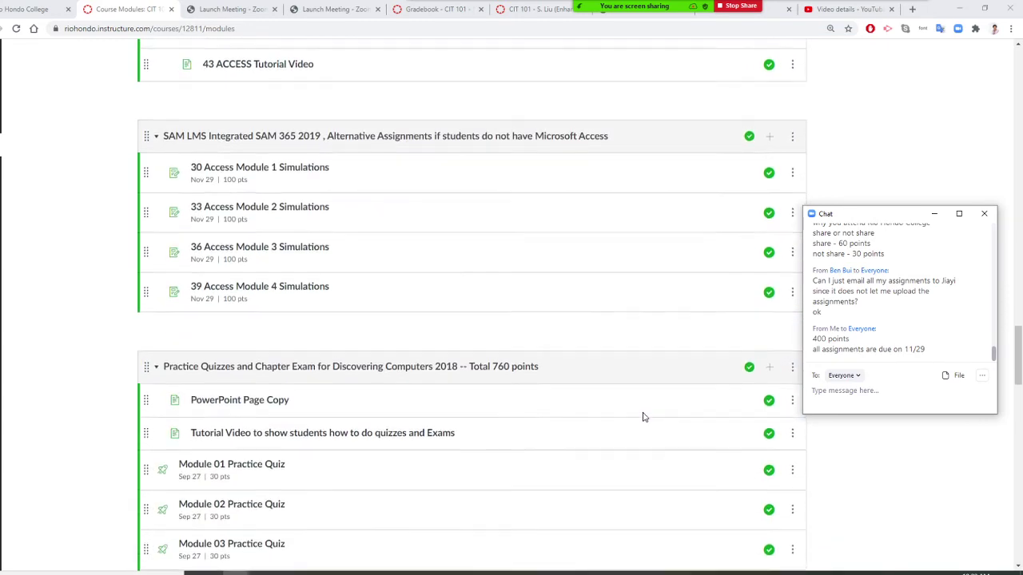
{"action": "scroll", "coordinate": [644, 417], "scroll_direction": "down", "scroll_amount": 3}
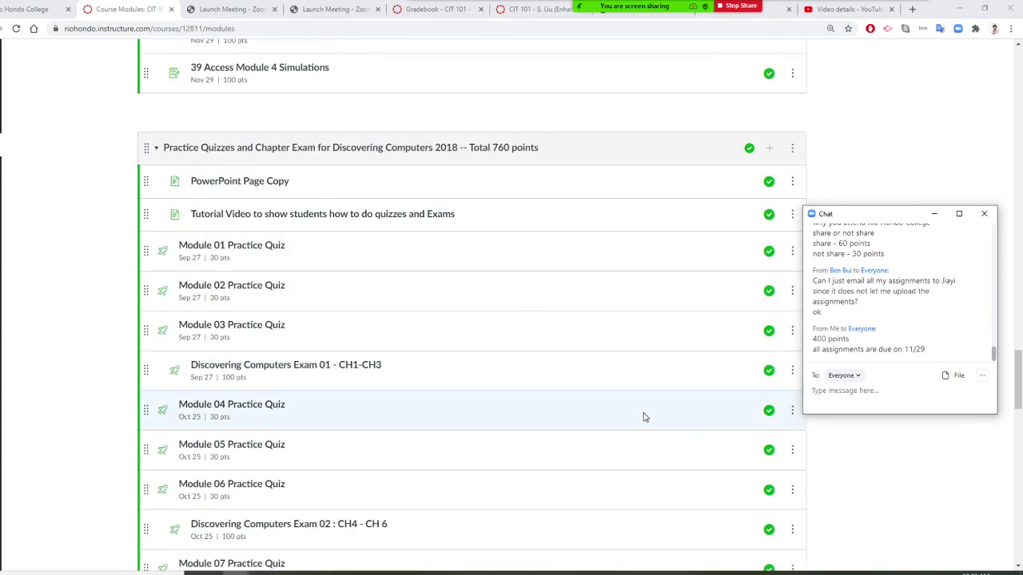
{"action": "scroll", "coordinate": [643, 417], "scroll_direction": "down", "scroll_amount": 5}
{"action": "scroll", "coordinate": [645, 416], "scroll_direction": "down", "scroll_amount": 5}
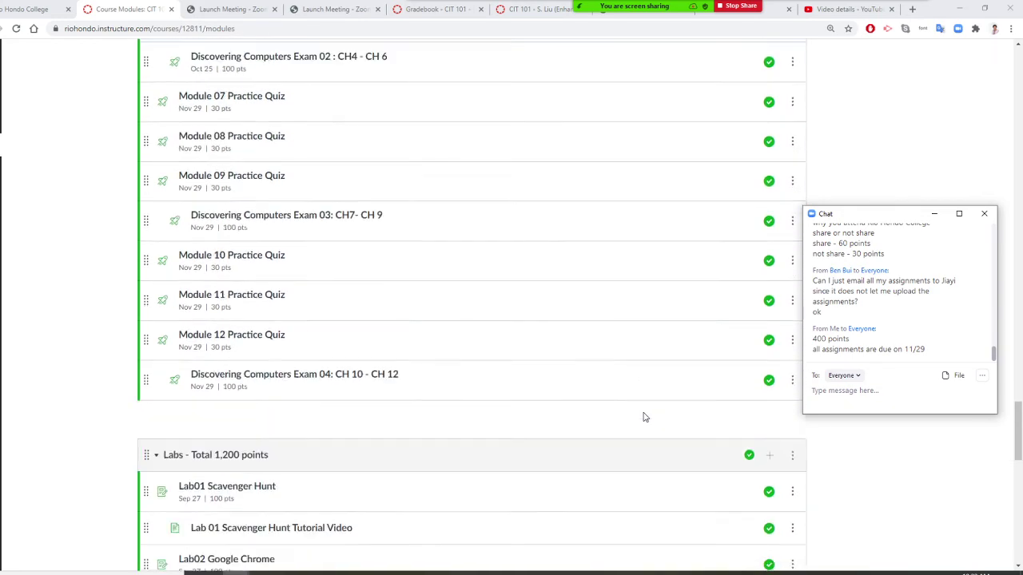
{"action": "scroll", "coordinate": [644, 417], "scroll_direction": "down", "scroll_amount": 2}
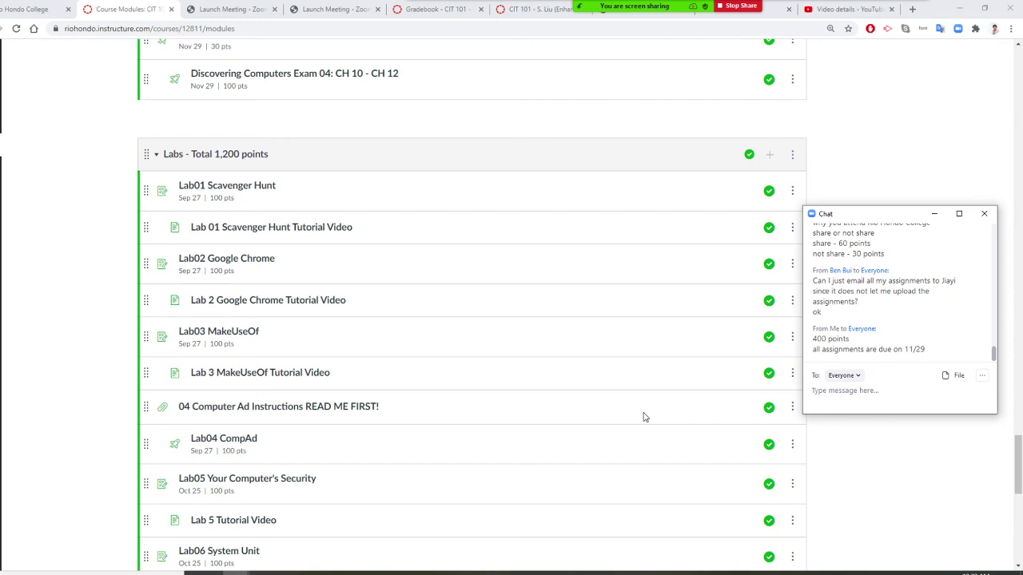
{"action": "scroll", "coordinate": [645, 417], "scroll_direction": "down", "scroll_amount": 2}
{"action": "scroll", "coordinate": [647, 415], "scroll_direction": "up", "scroll_amount": 7}
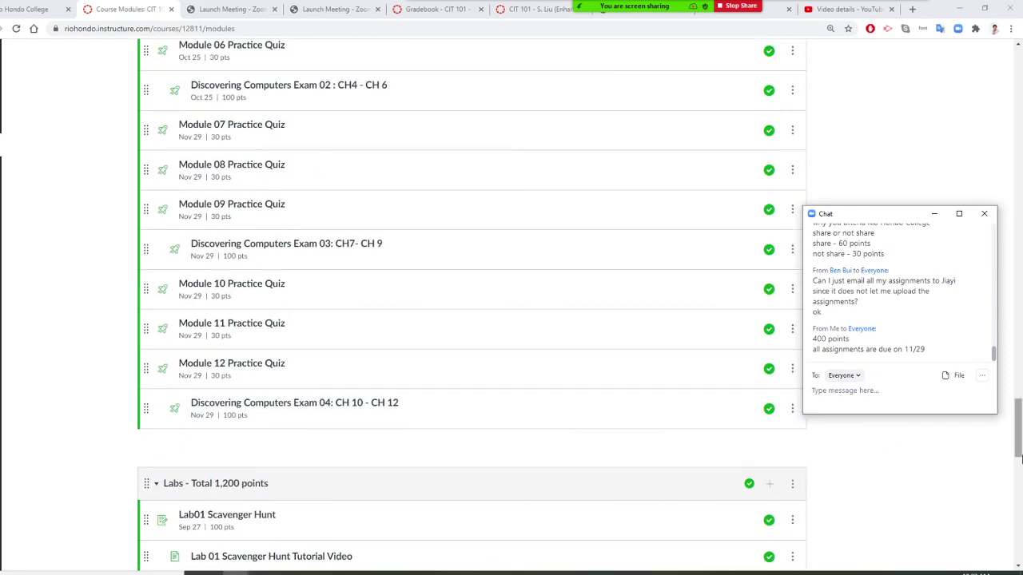
{"action": "left_click_drag", "start_coordinate": [1020, 446], "coordinate": [1020, 66]}
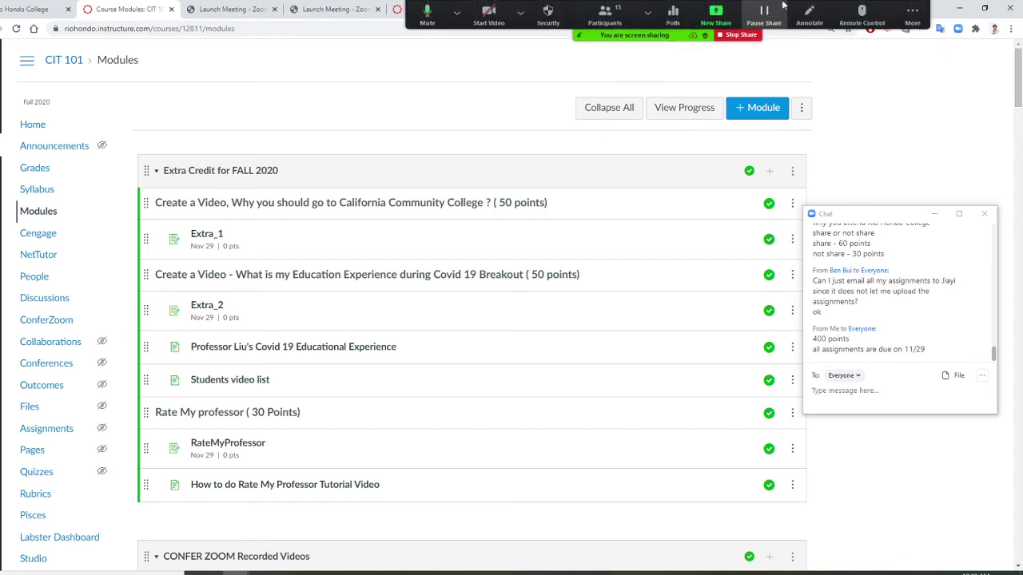
Step: Show the students' total points in the gradebook and send everyone the chat message "3060 to get A"
{"action": "left_click", "coordinate": [417, 11]}
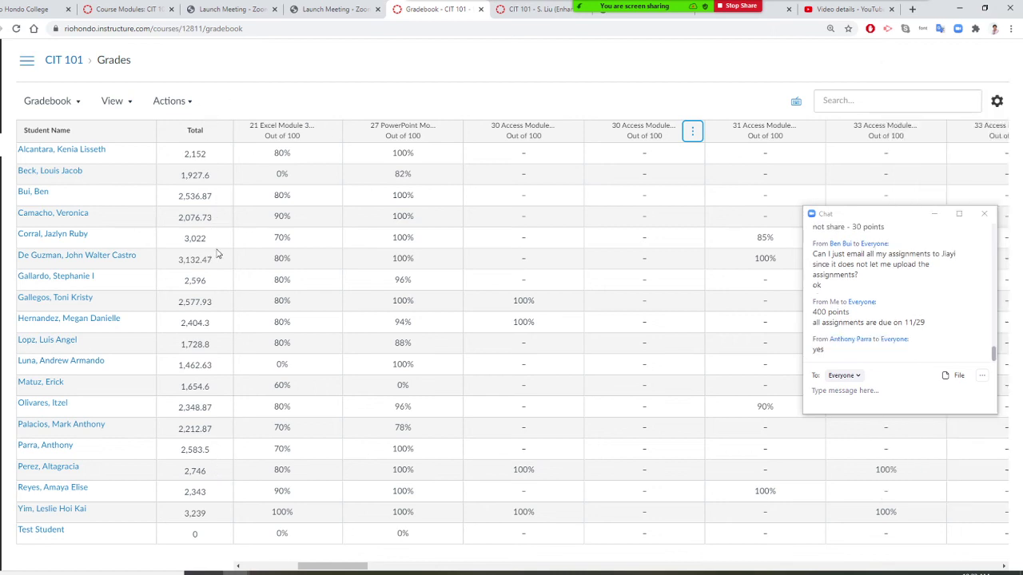
{"action": "left_click", "coordinate": [832, 393]}
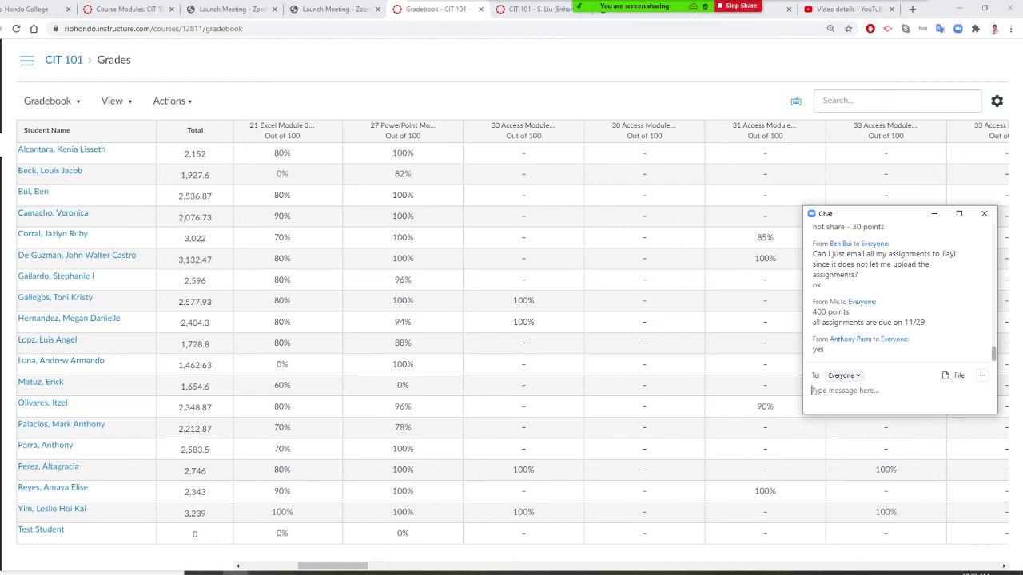
{"action": "type", "text": "How"}
{"action": "key", "text": "BackSpace"}
{"action": "key", "text": "BackSpace"}
{"action": "key", "text": "BackSpace"}
{"action": "key", "text": "BackSpace"}
{"action": "type", "text": "3060 to get an"}
{"action": "key", "text": "BackSpace"}
{"action": "key", "text": "BackSpace"}
{"action": "type", "text": "A"}
{"action": "key", "text": "Return"}
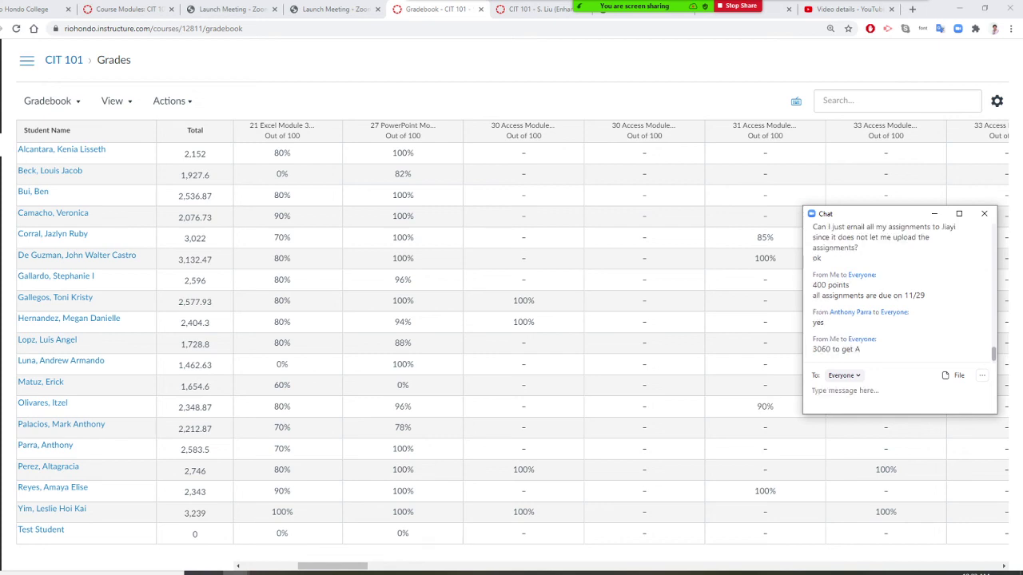
Step: Send everyone the chat messages "2720 to get B", "2380 to get C" and "2040 to get D"
{"action": "type", "text": "2720 to get B"}
{"action": "key", "text": "Return"}
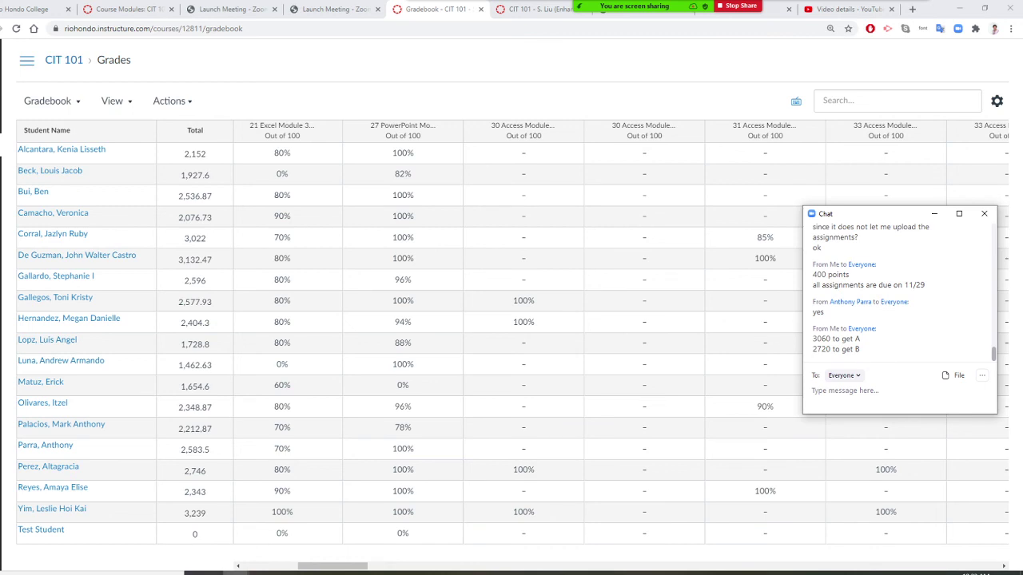
{"action": "type", "text": "238"}
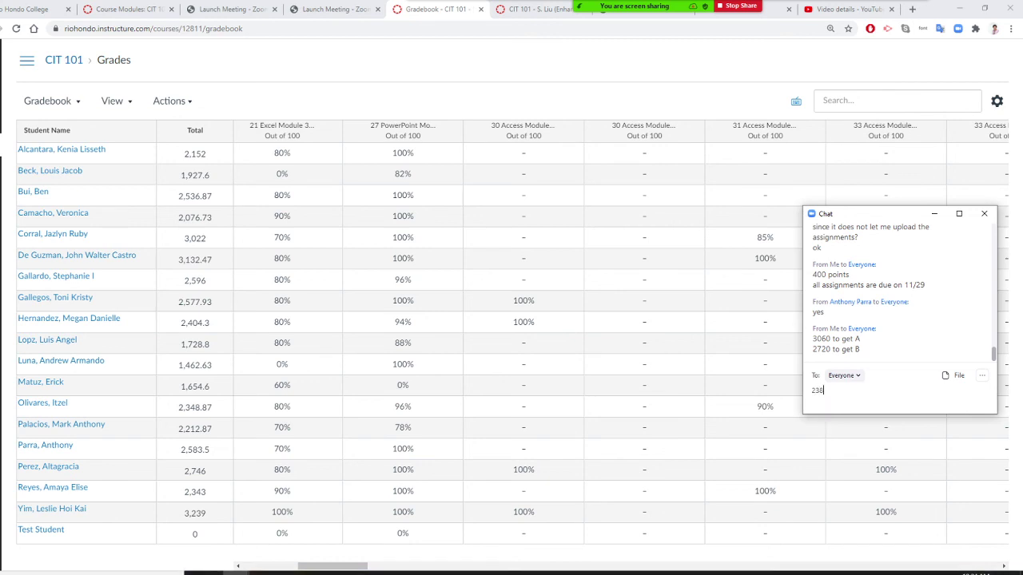
{"action": "type", "text": "0 to get C"}
{"action": "key", "text": "Return"}
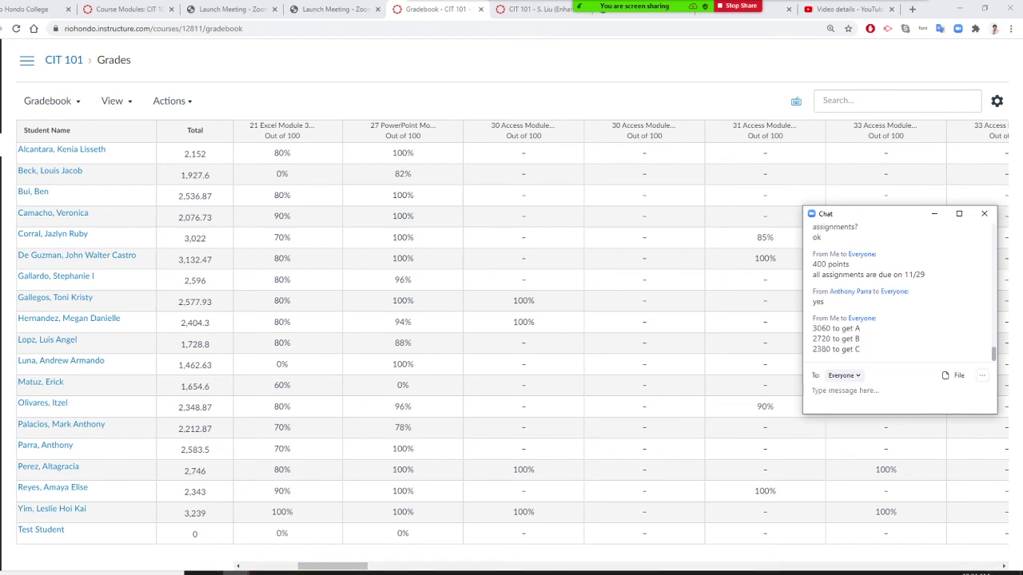
{"action": "type", "text": "2040 to get D"}
{"action": "key", "text": "Return"}
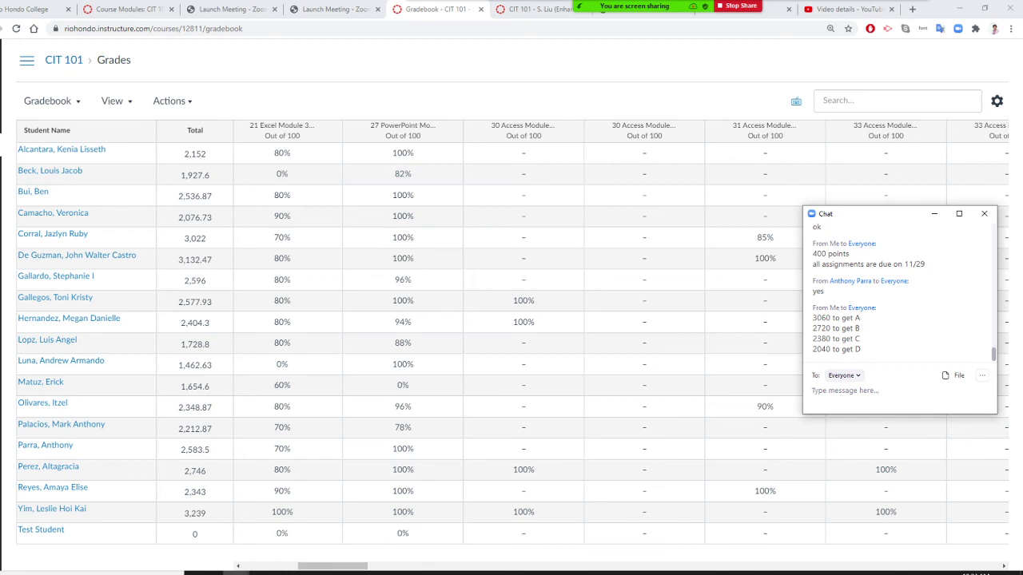
Step: Send everyone the chat message "absolute no email assignments"
{"action": "type", "text": "No"}
{"action": "key", "text": "BackSpace"}
{"action": "key", "text": "BackSpace"}
{"action": "type", "text": "absou"}
{"action": "key", "text": "BackSpace"}
{"action": "type", "text": "lute no email assignments"}
{"action": "key", "text": "Return"}
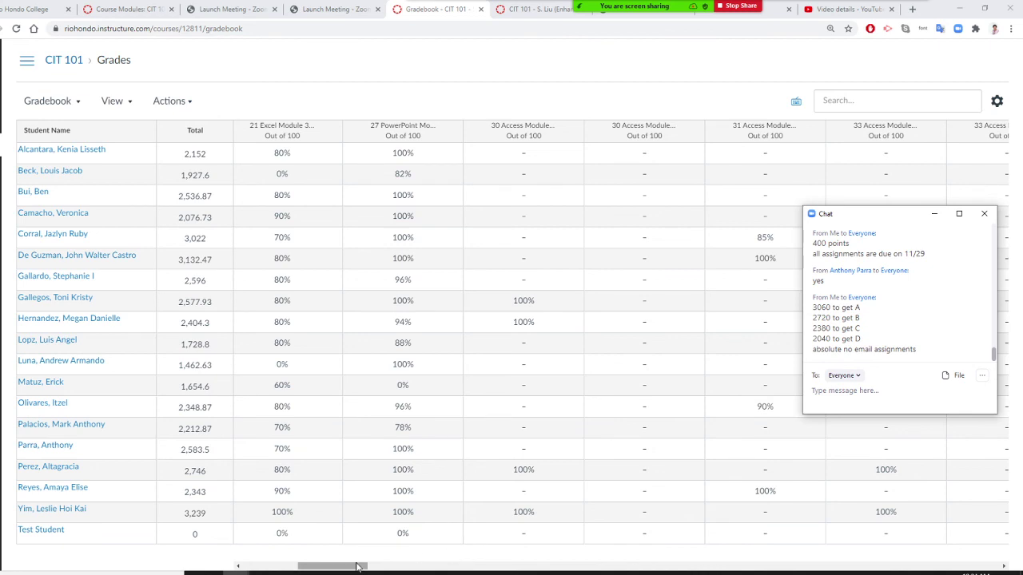
Step: Examine the gradebook scores from the Word modules to the RateMyProfessor and category columns, reload it, and review the Access module scores
{"action": "scroll", "coordinate": [547, 546], "scroll_direction": "left", "scroll_amount": 8}
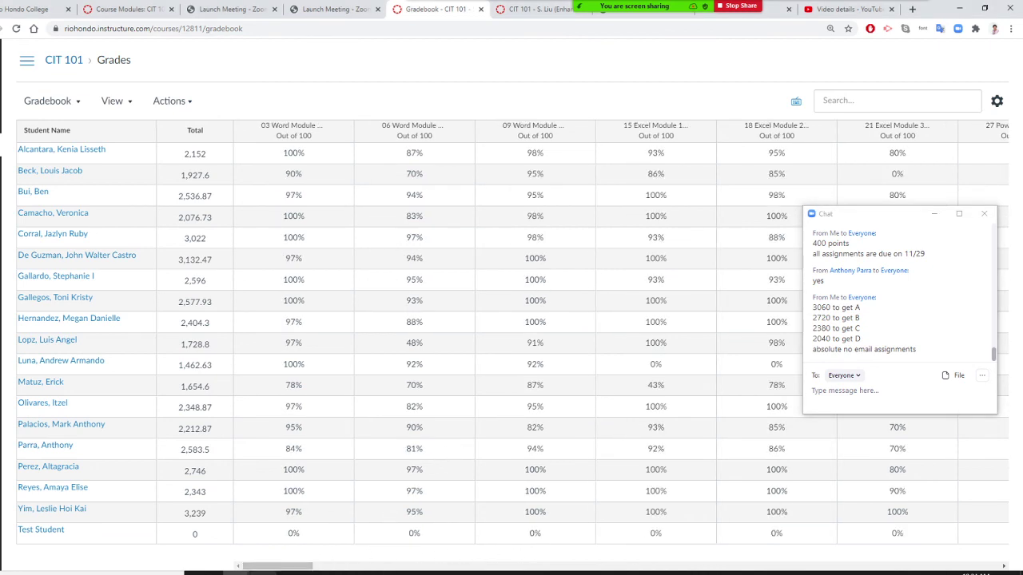
{"action": "left_click_drag", "start_coordinate": [278, 566], "coordinate": [475, 572]}
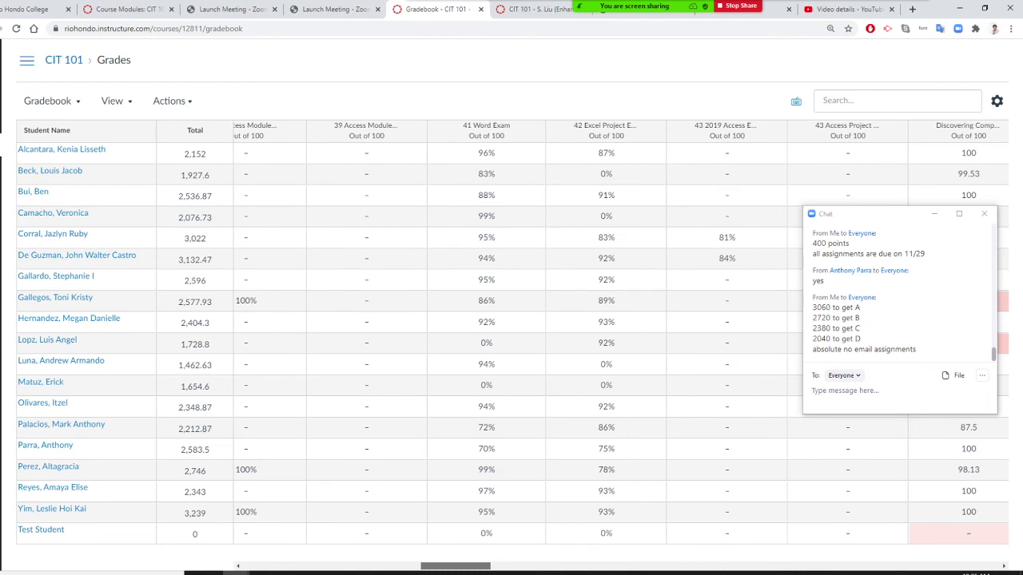
{"action": "left_click_drag", "start_coordinate": [474, 572], "coordinate": [526, 573]}
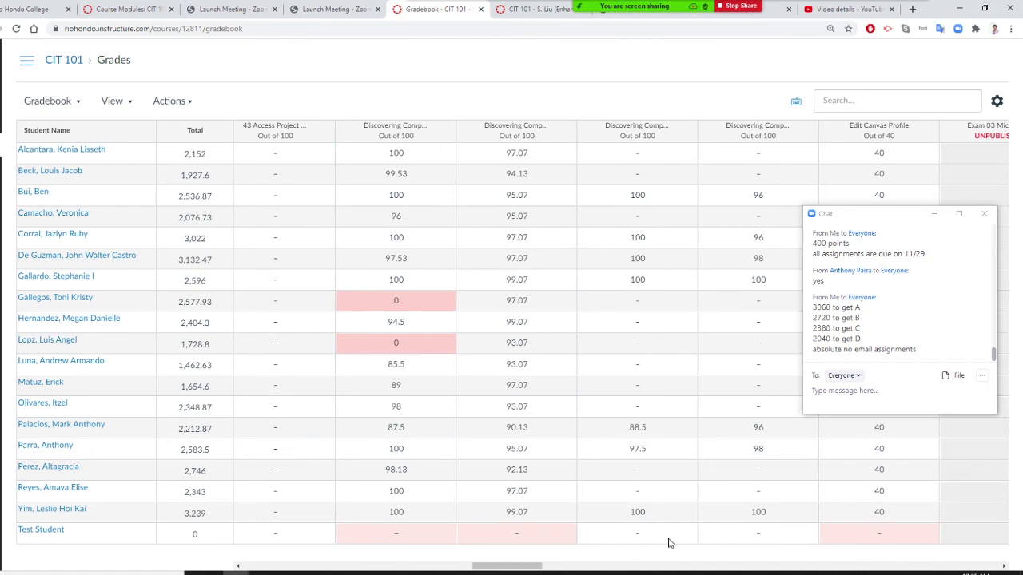
{"action": "left_click_drag", "start_coordinate": [521, 569], "coordinate": [935, 554]}
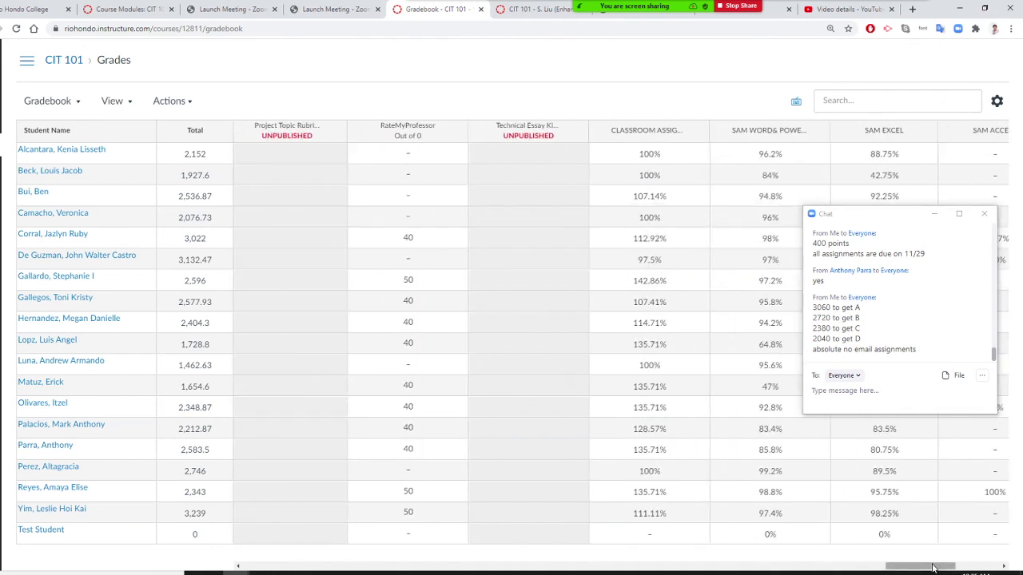
{"action": "key", "text": "F5"}
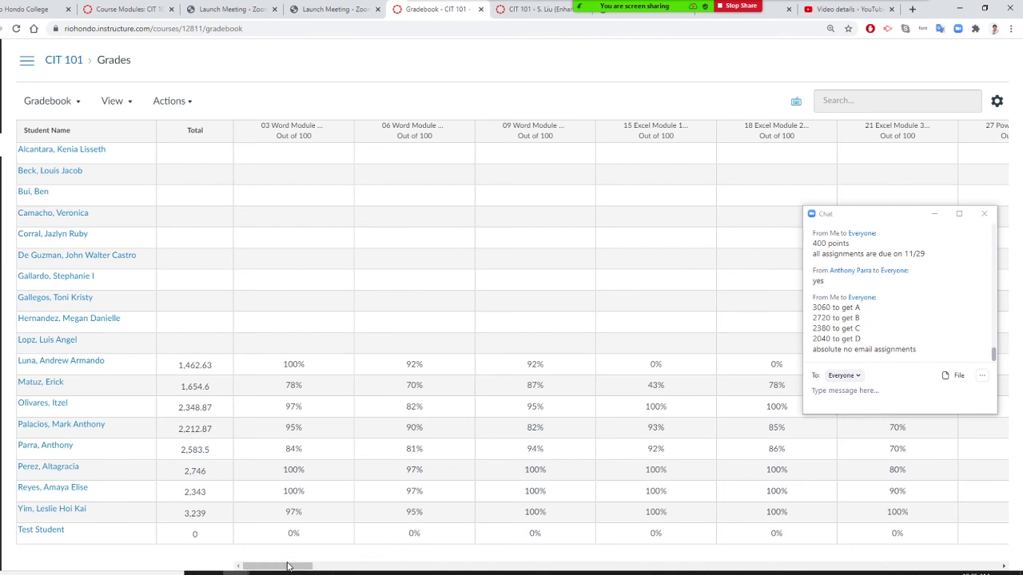
{"action": "left_click_drag", "start_coordinate": [289, 566], "coordinate": [905, 566]}
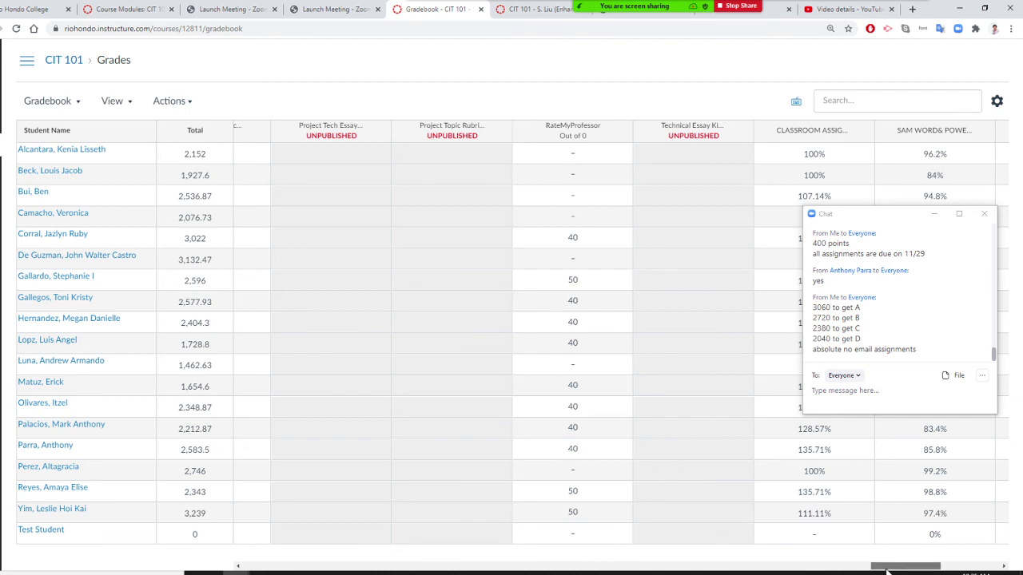
{"action": "left_click_drag", "start_coordinate": [887, 570], "coordinate": [349, 572]}
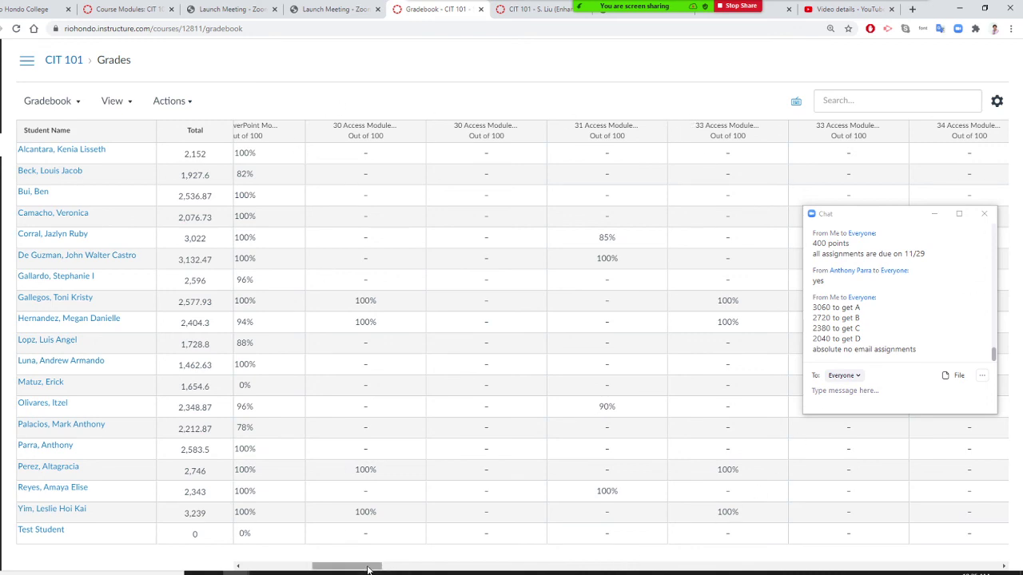
{"action": "left_click_drag", "start_coordinate": [369, 567], "coordinate": [441, 567]}
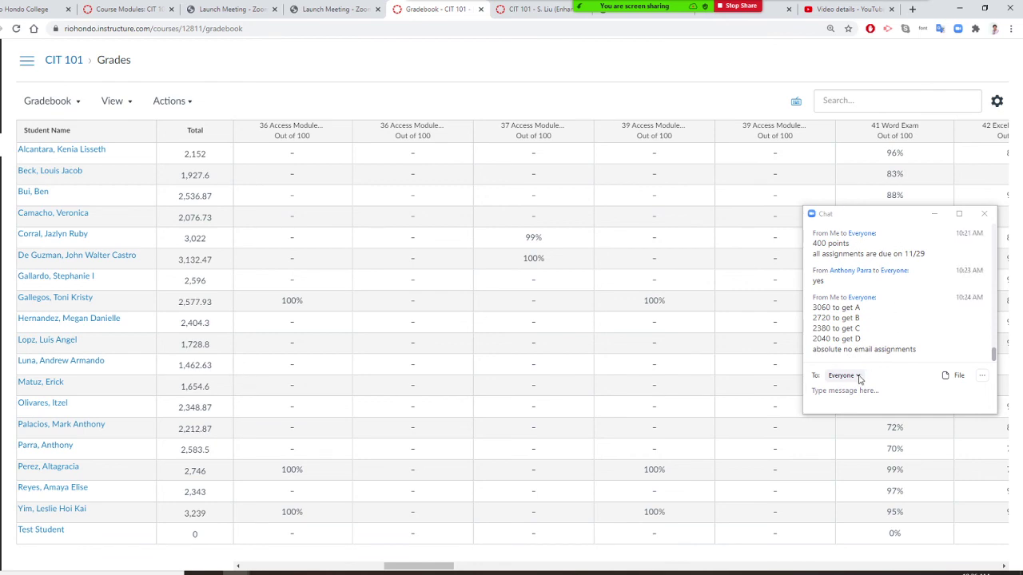
{"action": "left_click", "coordinate": [834, 396]}
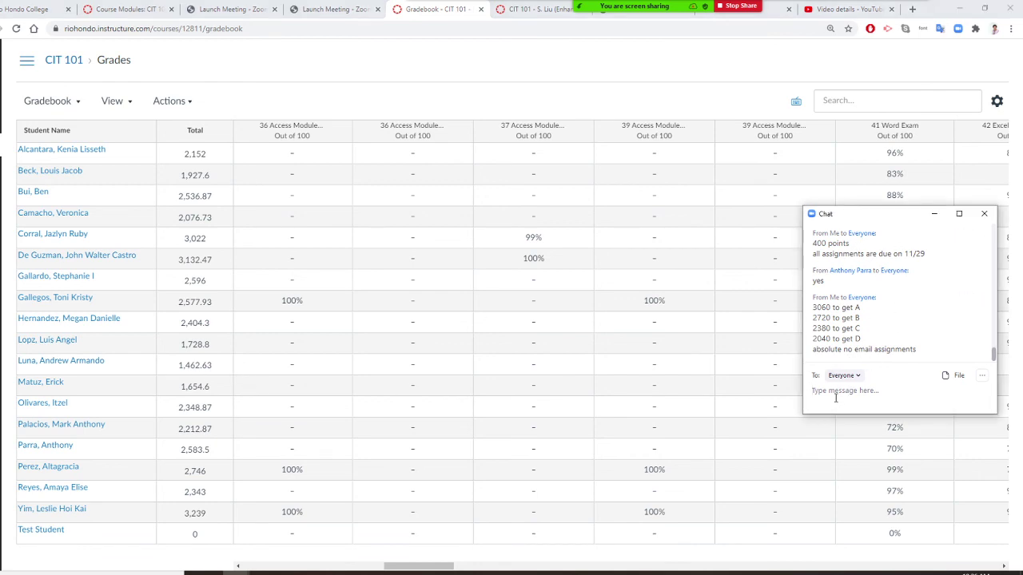
Step: Return to the course modules and examine the SAM projects, Access assignments, alternative Access simulations and the start of the Discovering Computers practice quizzes
{"action": "left_click", "coordinate": [127, 9]}
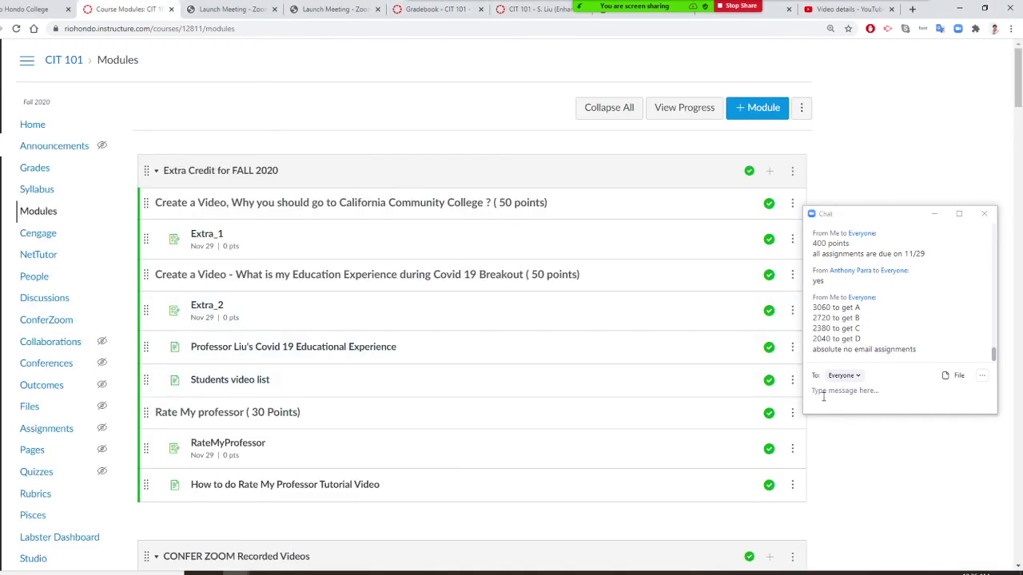
{"action": "scroll", "coordinate": [747, 380], "scroll_direction": "down", "scroll_amount": 4}
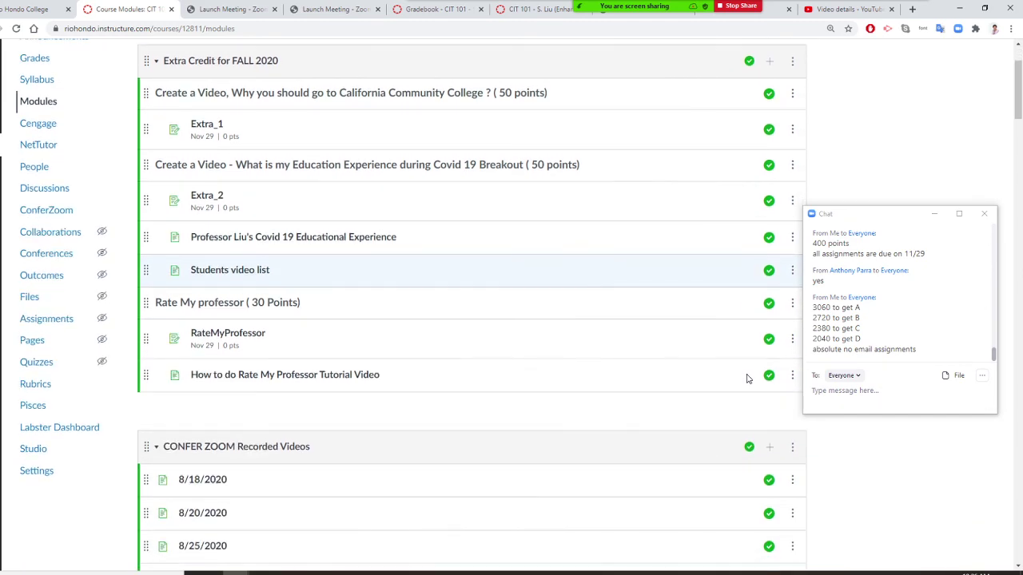
{"action": "scroll", "coordinate": [747, 380], "scroll_direction": "down", "scroll_amount": 15}
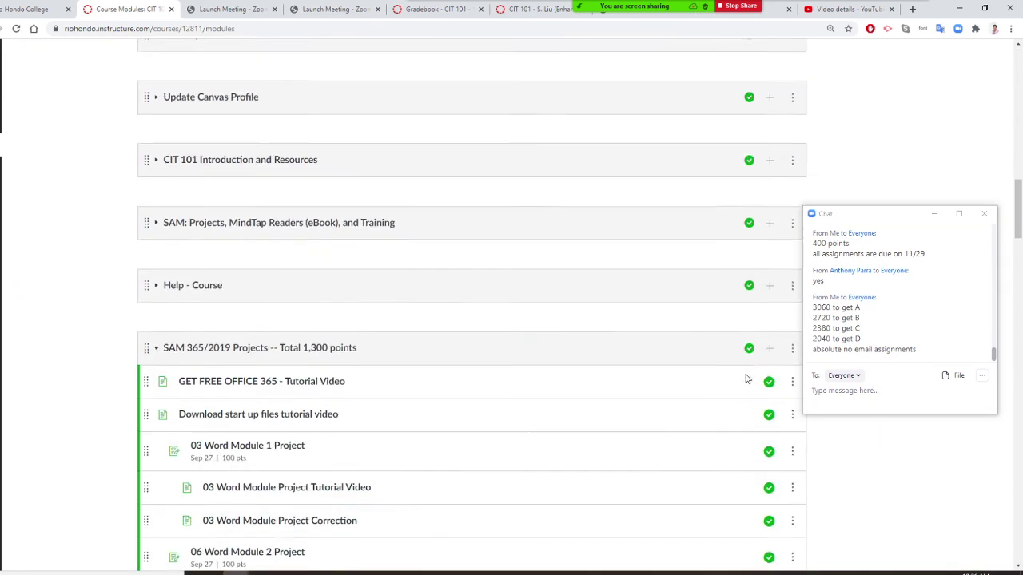
{"action": "scroll", "coordinate": [747, 380], "scroll_direction": "down", "scroll_amount": 8}
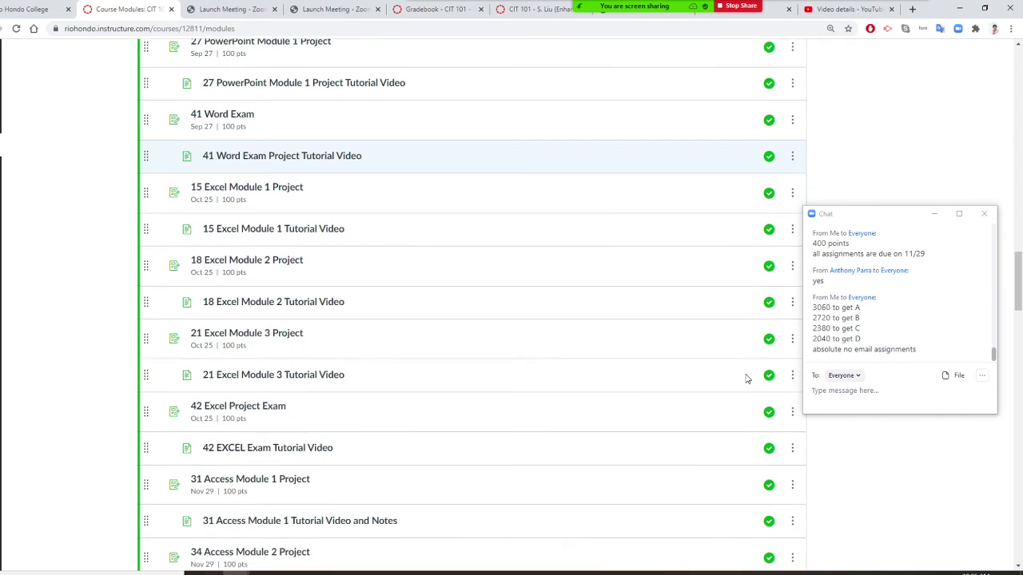
{"action": "scroll", "coordinate": [747, 380], "scroll_direction": "down", "scroll_amount": 4}
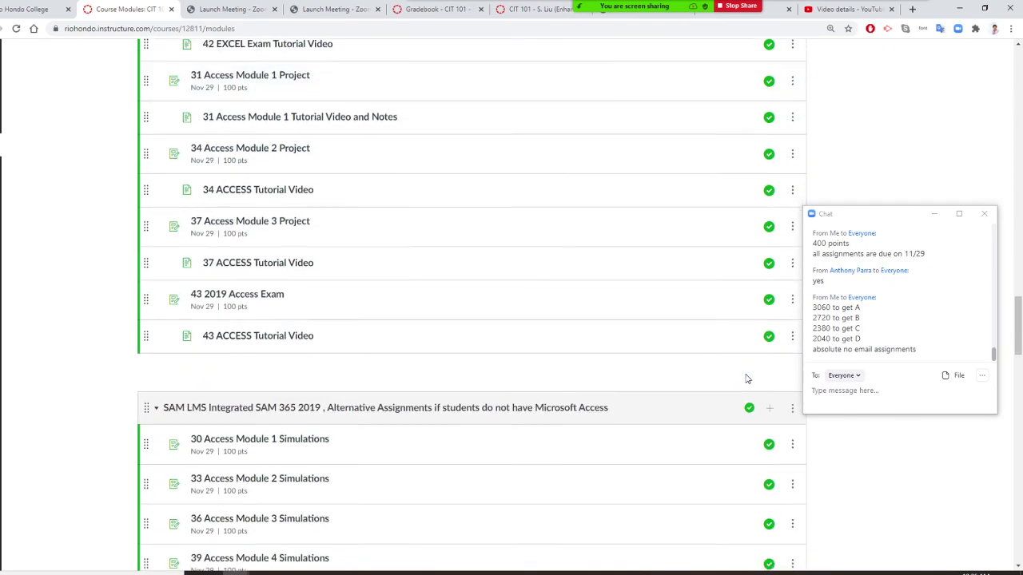
{"action": "scroll", "coordinate": [393, 356], "scroll_direction": "down", "scroll_amount": 2}
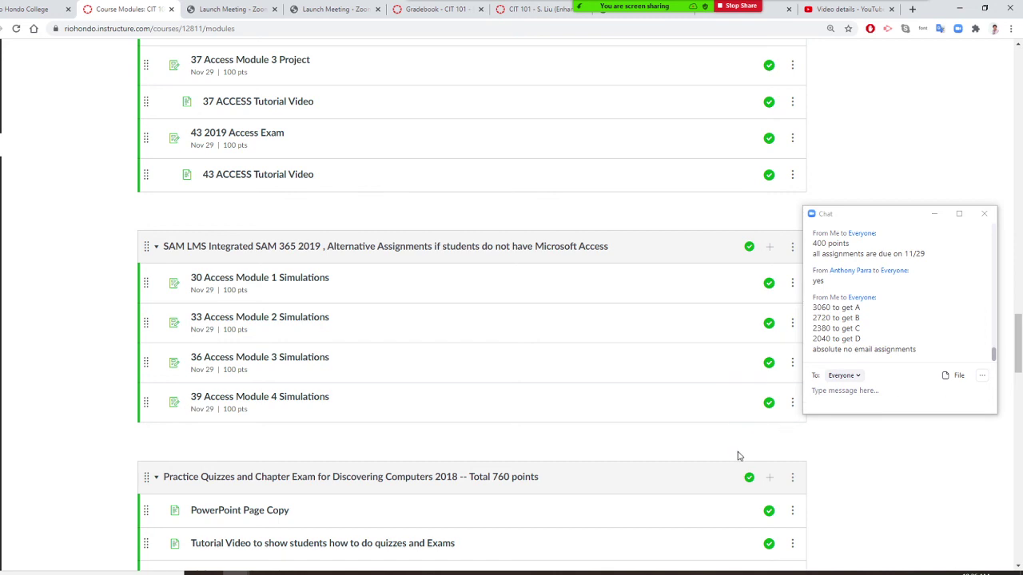
{"action": "scroll", "coordinate": [738, 454], "scroll_direction": "down", "scroll_amount": 2}
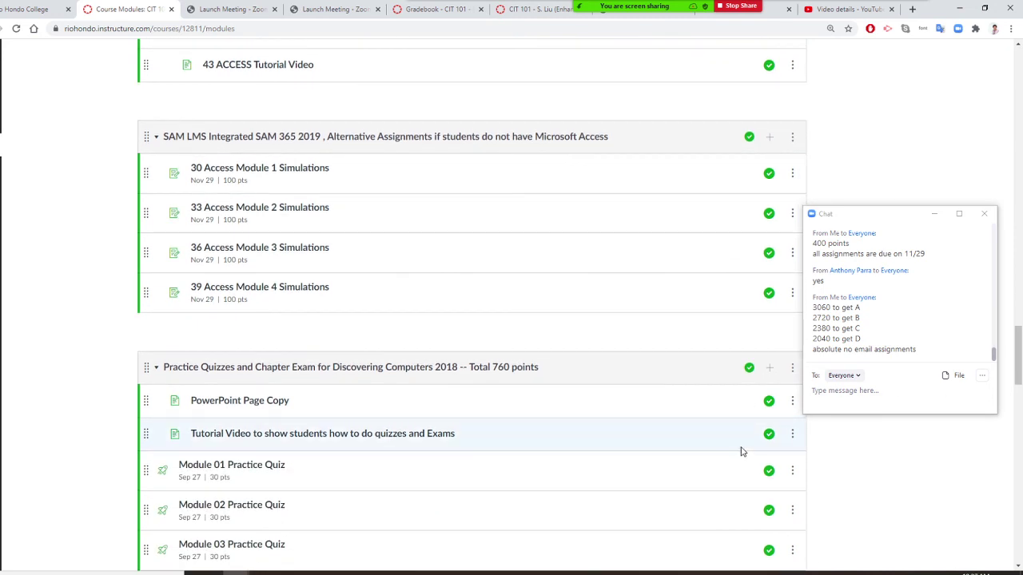
{"action": "scroll", "coordinate": [741, 451], "scroll_direction": "up", "scroll_amount": 4}
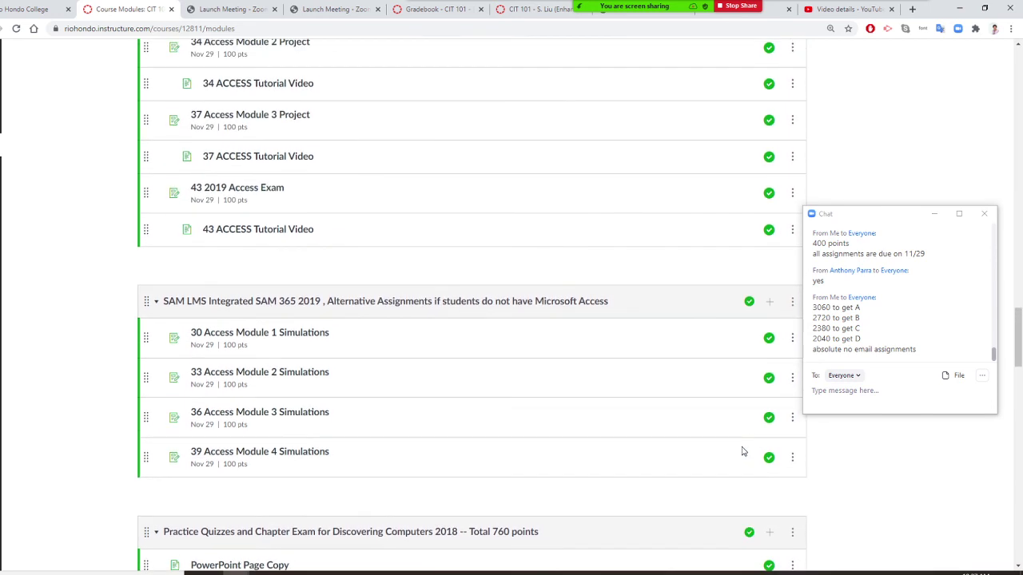
{"action": "scroll", "coordinate": [741, 451], "scroll_direction": "up", "scroll_amount": 2}
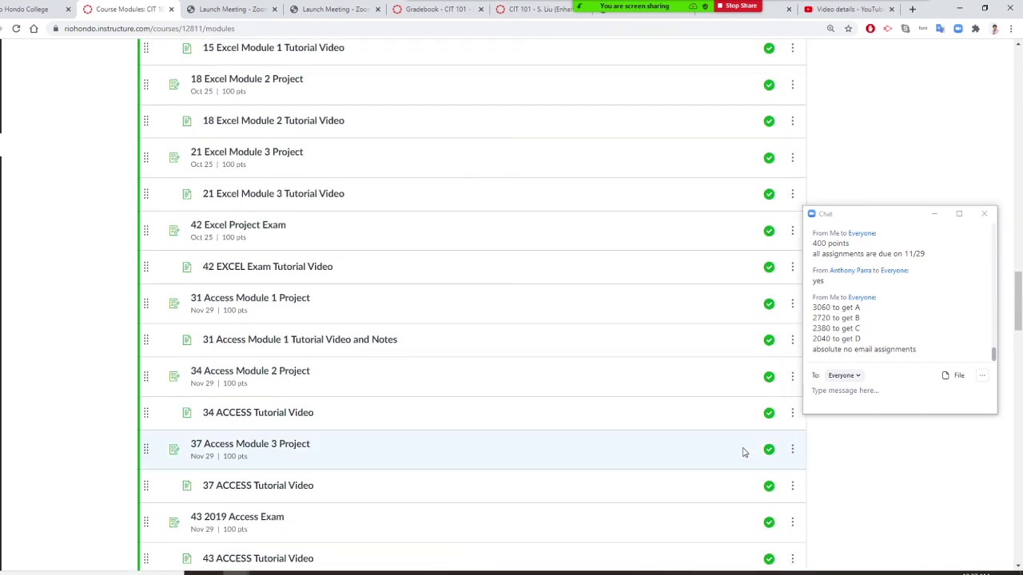
{"action": "scroll", "coordinate": [741, 451], "scroll_direction": "up", "scroll_amount": 14}
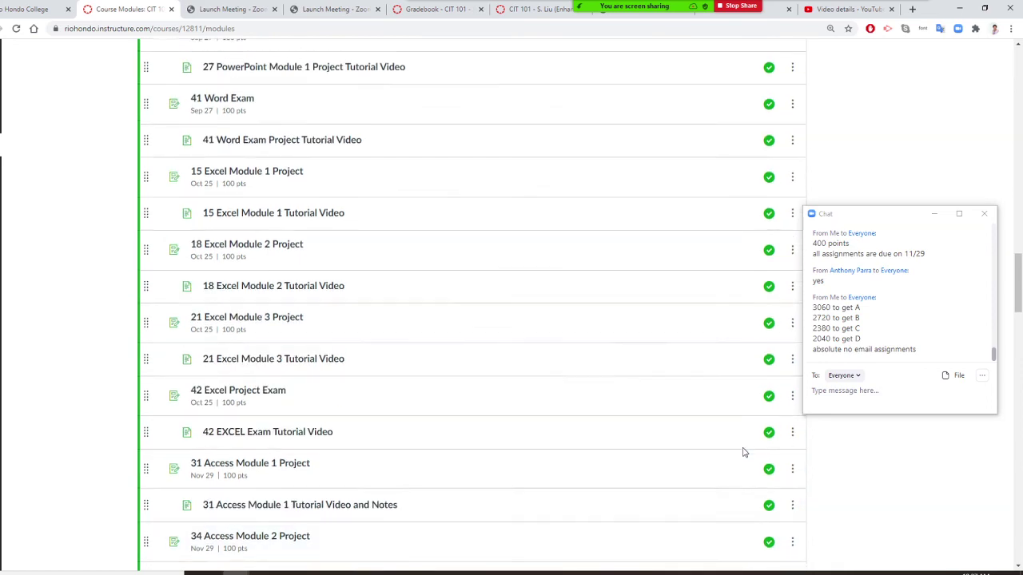
{"action": "scroll", "coordinate": [748, 436], "scroll_direction": "up", "scroll_amount": 3}
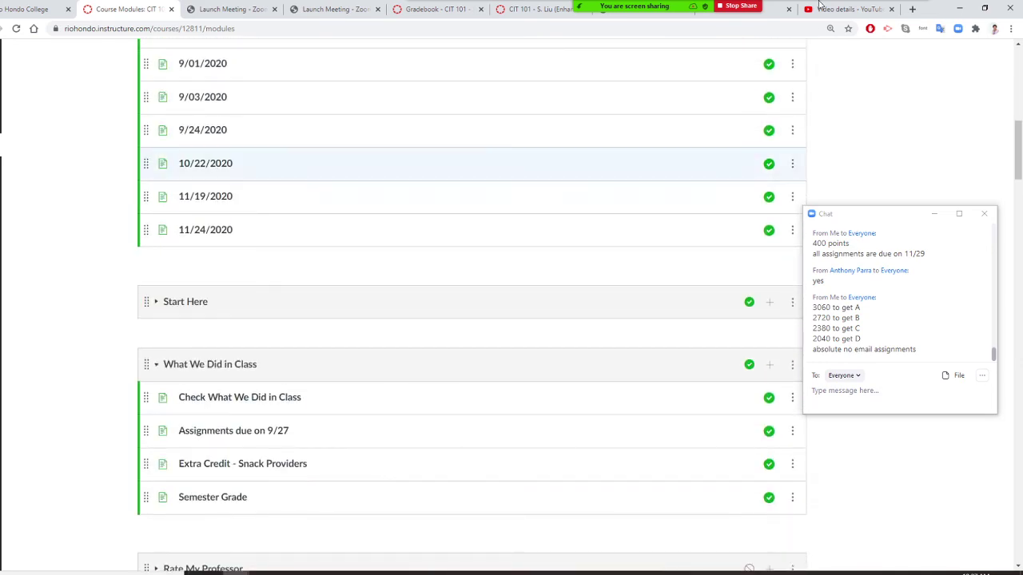
Step: Stop the Zoom meeting's cloud recording
{"action": "mouse_move", "coordinate": [639, 17]}
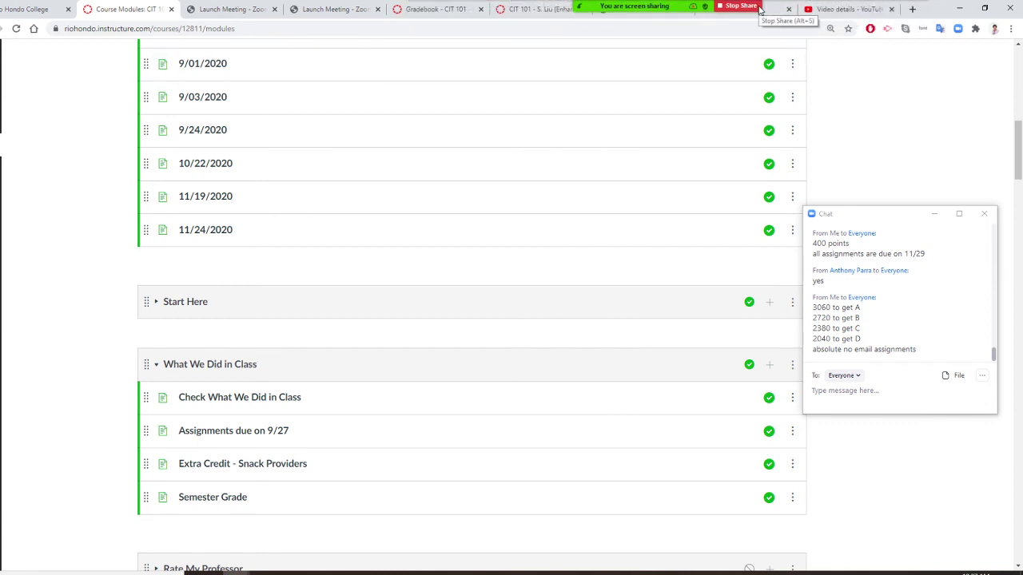
{"action": "mouse_move", "coordinate": [751, 10]}
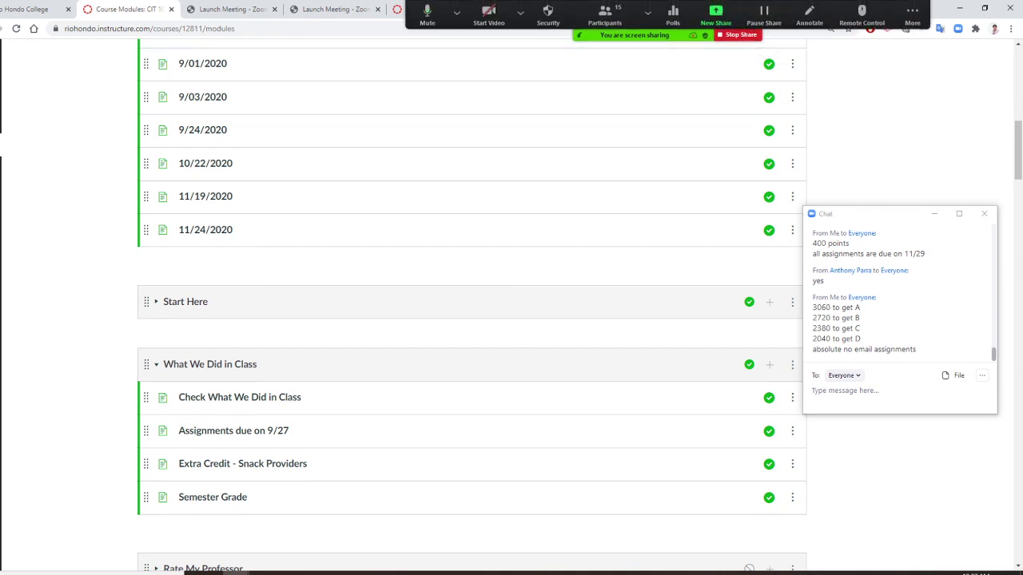
{"action": "left_click", "coordinate": [912, 10]}
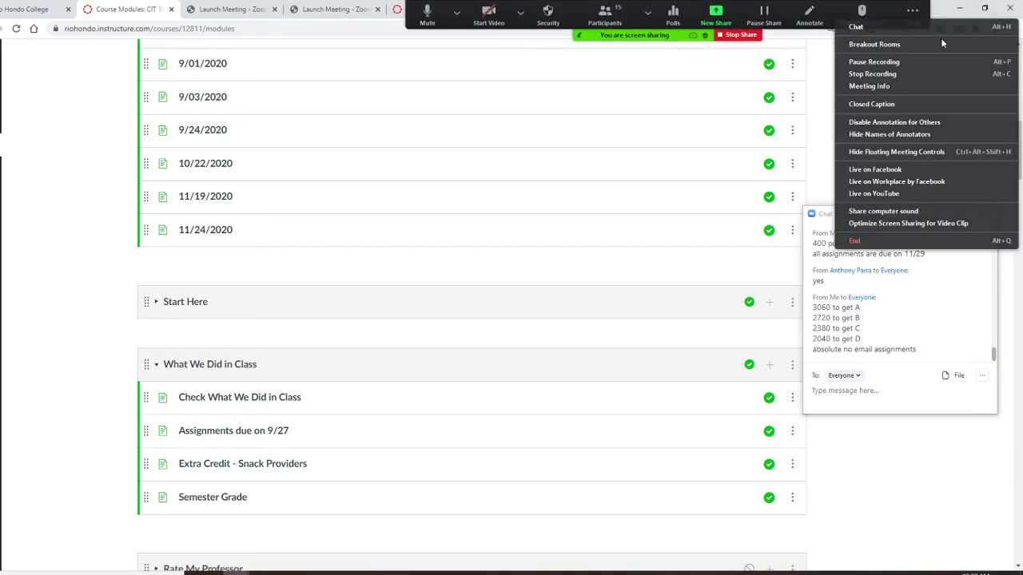
{"action": "left_click", "coordinate": [887, 74]}
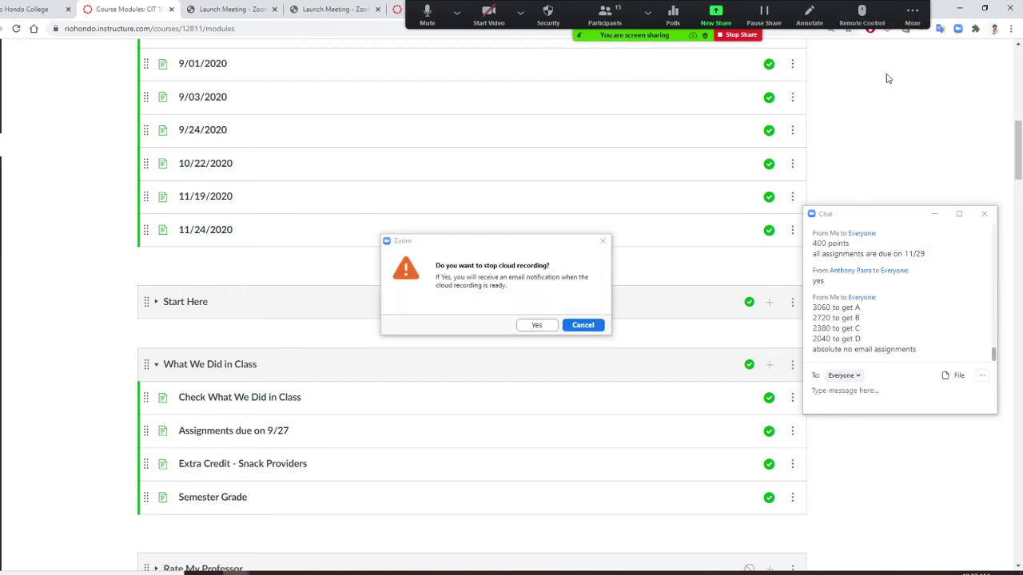
{"action": "left_click", "coordinate": [538, 326]}
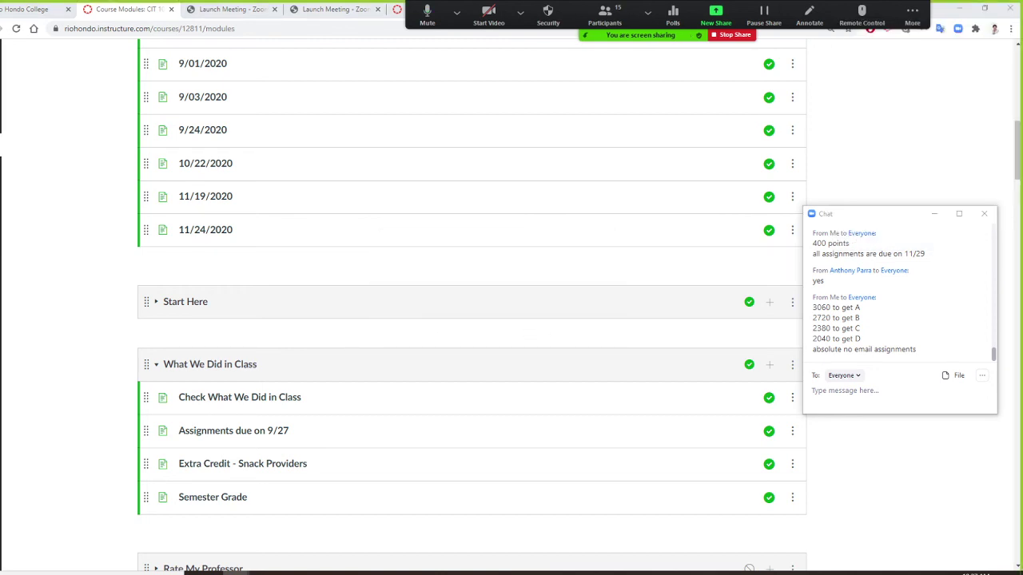